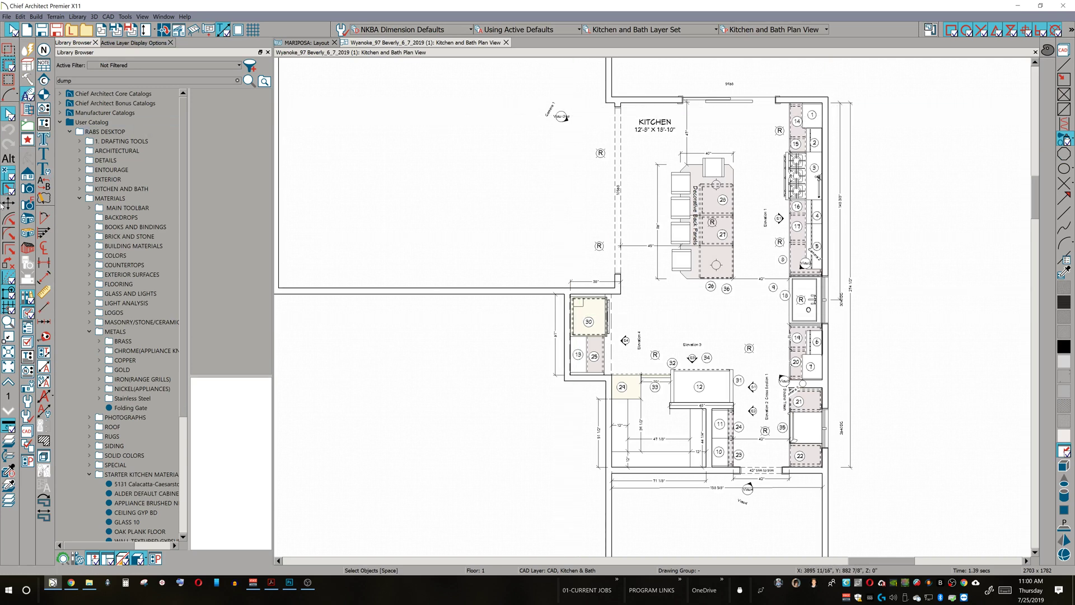
- Place a full camera in the plan looking across the kitchen island toward the range wall, rendered with the Physically Based technique
click(26, 188)
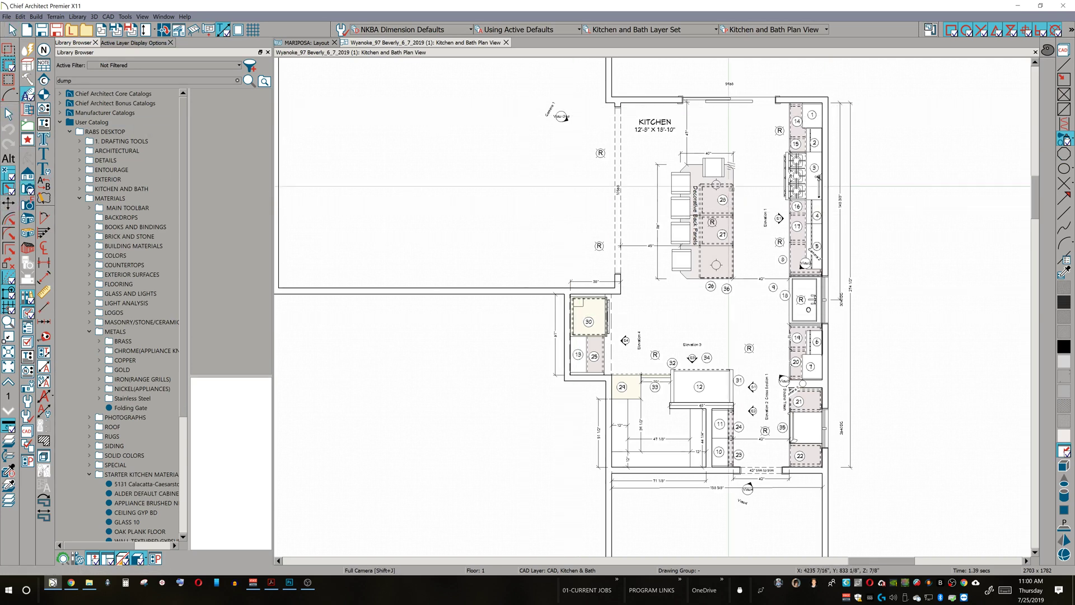
drag(577, 139, 613, 164)
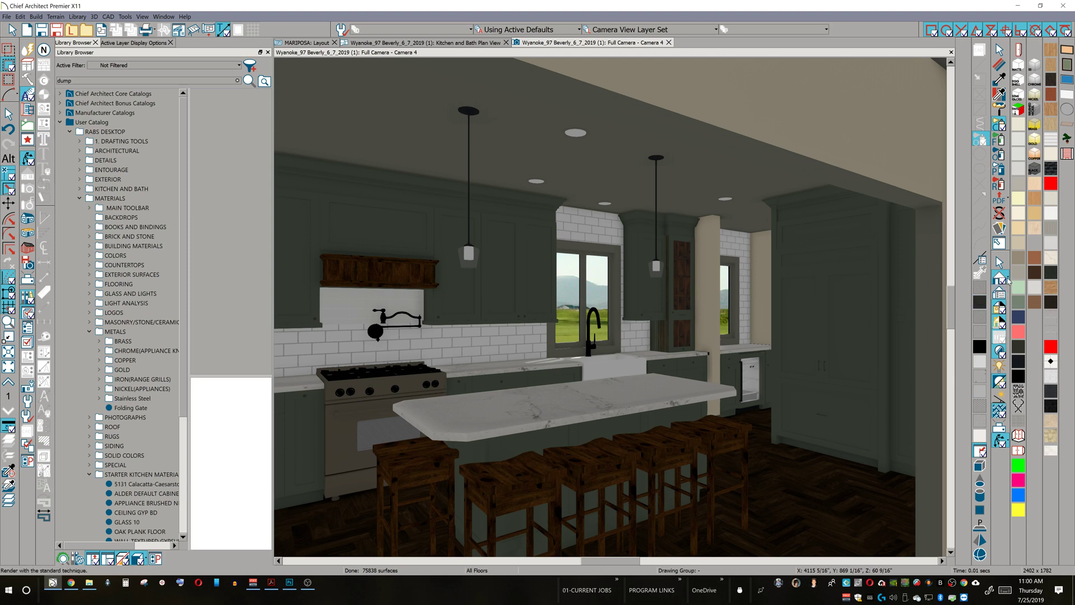
click(1008, 280)
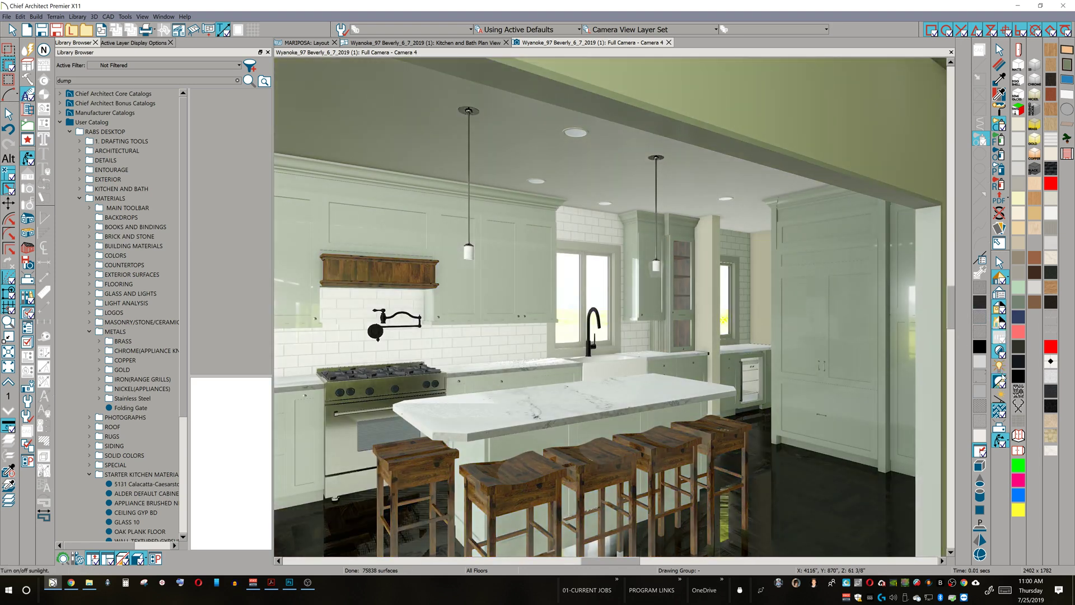
drag(671, 338, 961, 310)
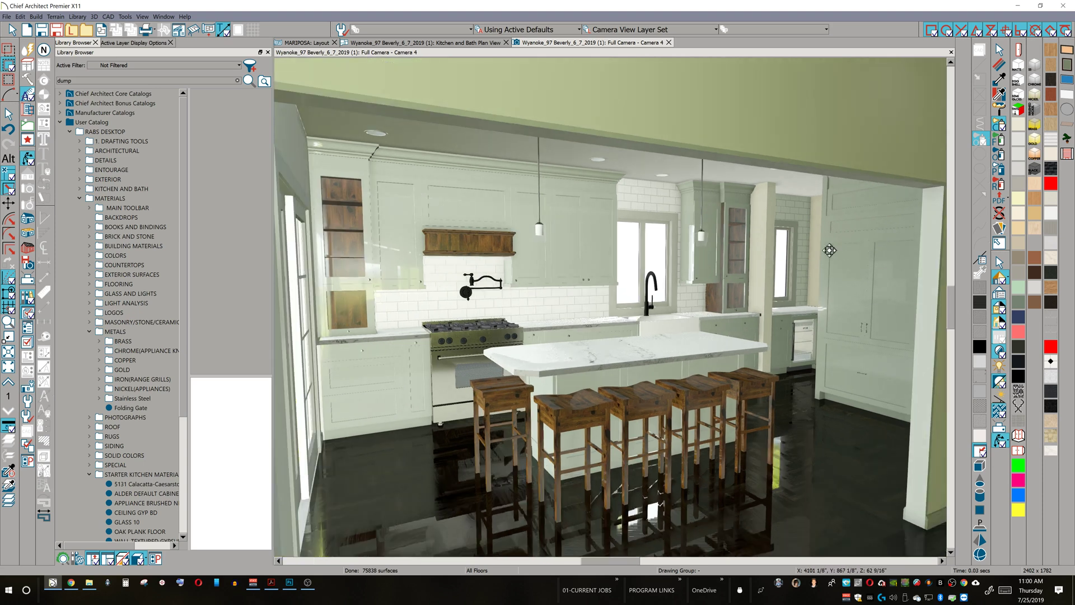
- Switch the camera's sunlight to the generic sun and set its intensity to 60,000 Lux (Morning)
click(999, 396)
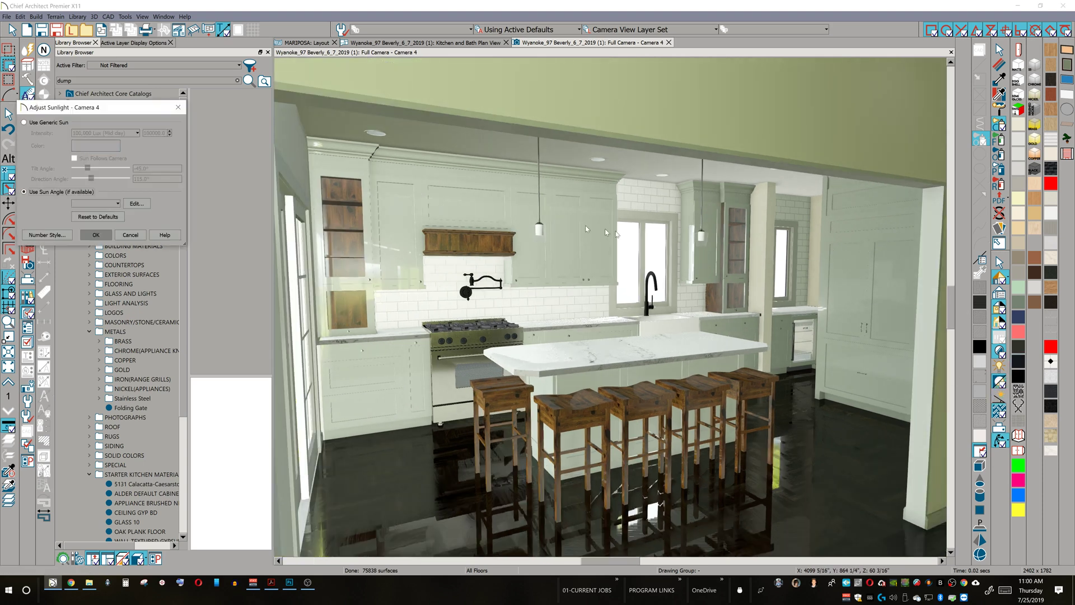
click(24, 122)
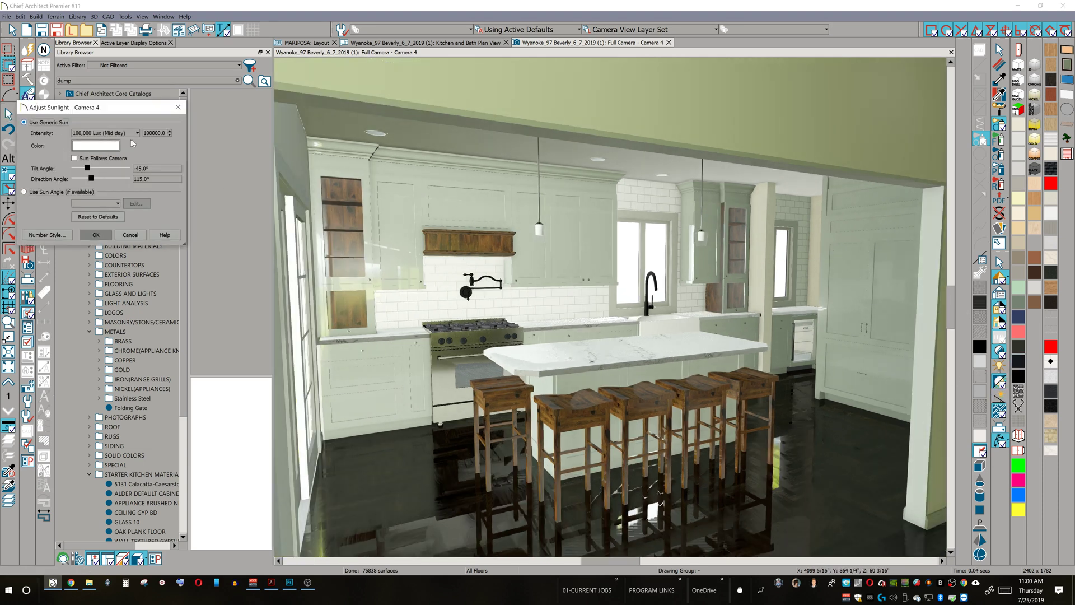
click(137, 133)
click(101, 142)
- Set the generic sun's color to the pale yellow custom color, RGB 255, 255, 234
click(96, 146)
click(30, 217)
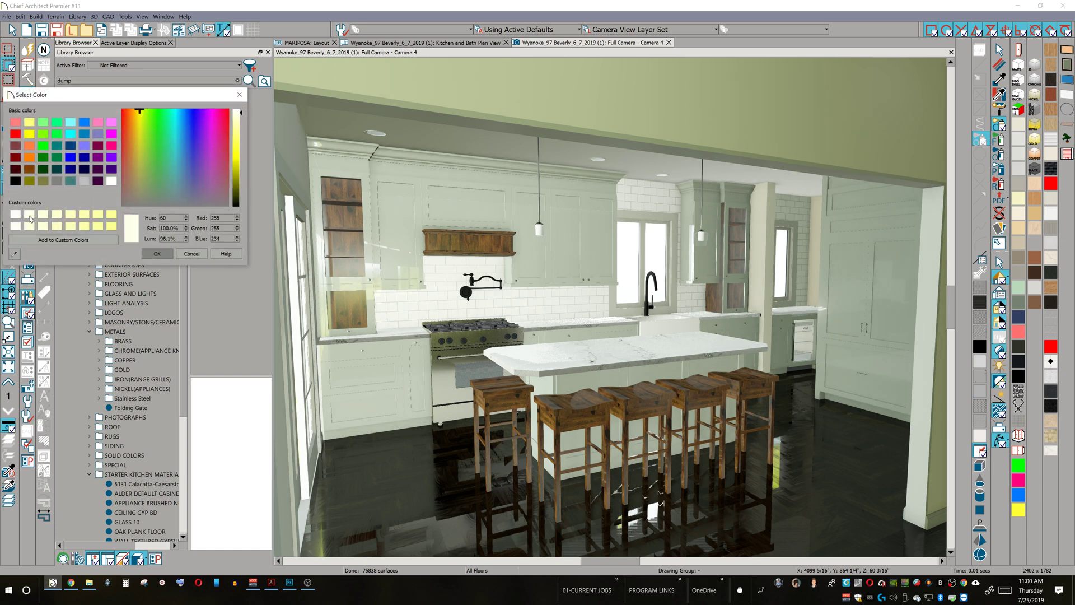
click(152, 253)
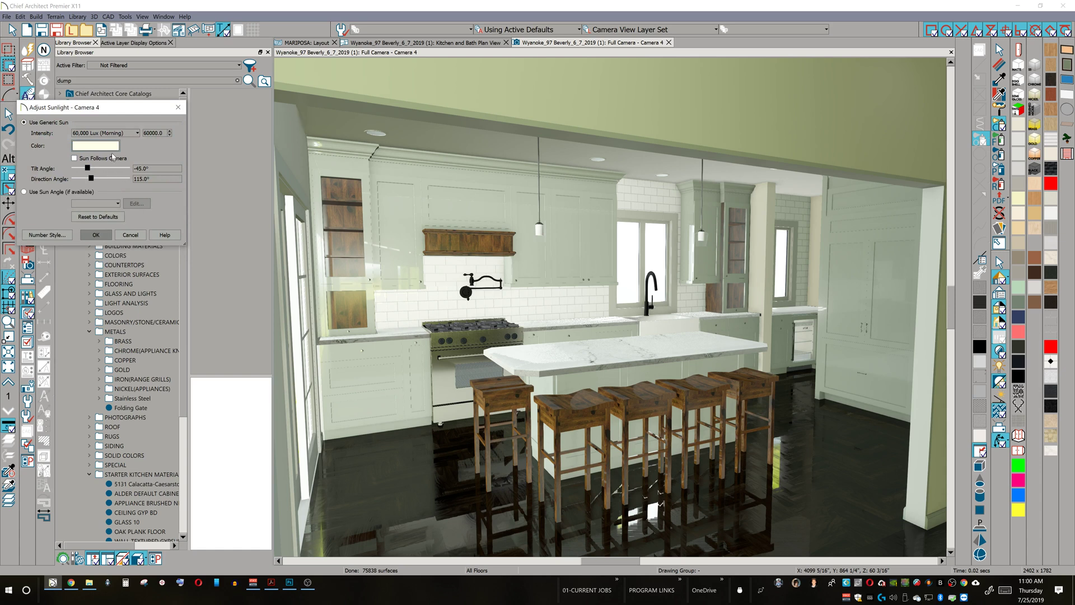
- Set the generic sun's color to a neutral dark grey, RGB 60, 60, 60
click(114, 147)
drag(171, 201, 160, 214)
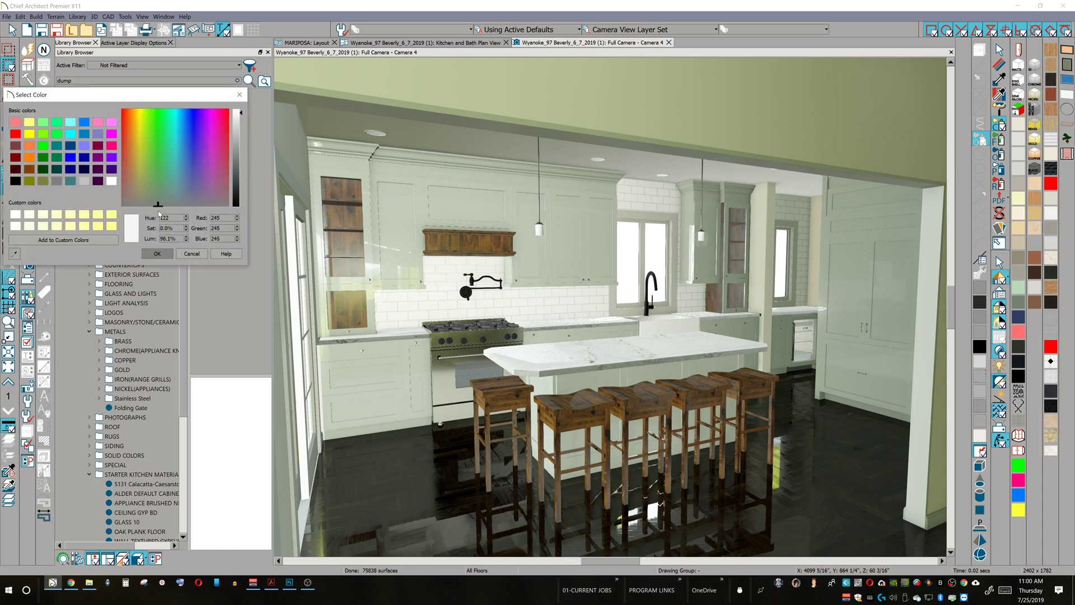
drag(245, 195, 236, 183)
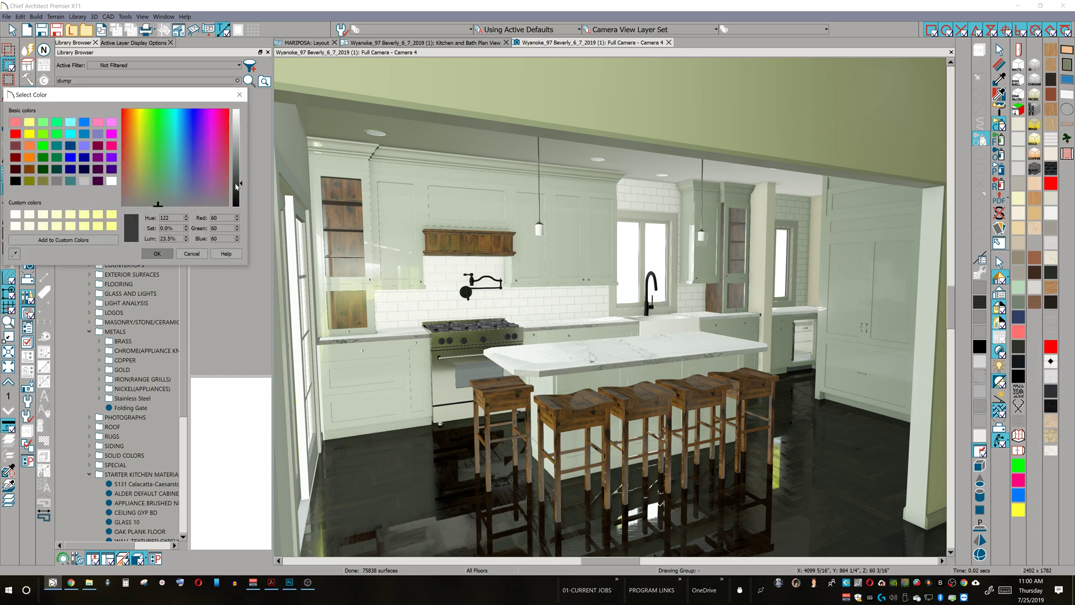
click(156, 253)
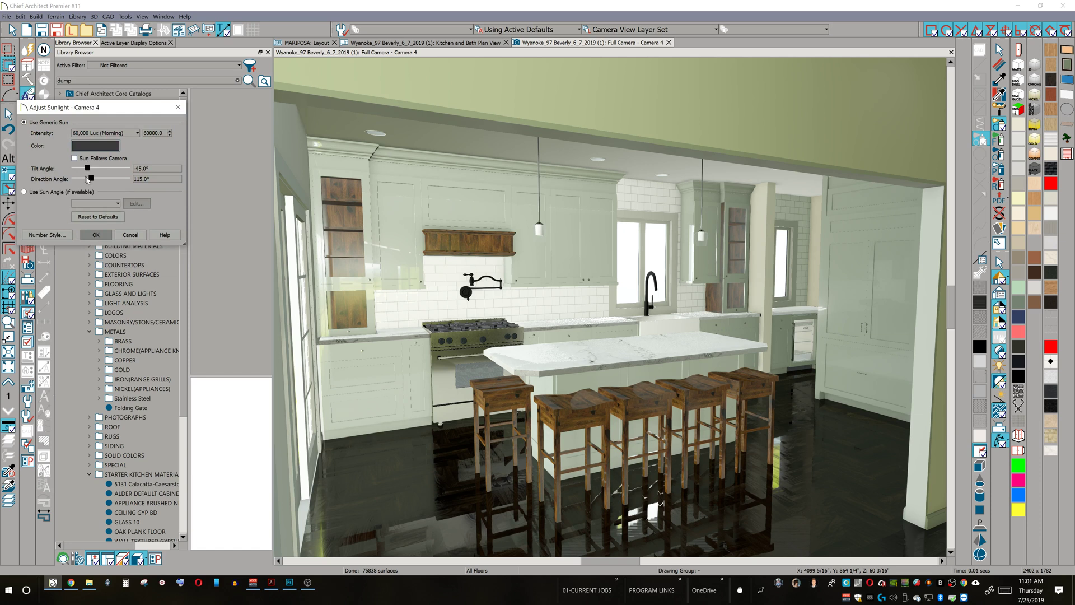
- Set the sun's direction angle to about 301.6° and its tilt angle to -24°, and apply the sunlight settings
drag(93, 179, 120, 179)
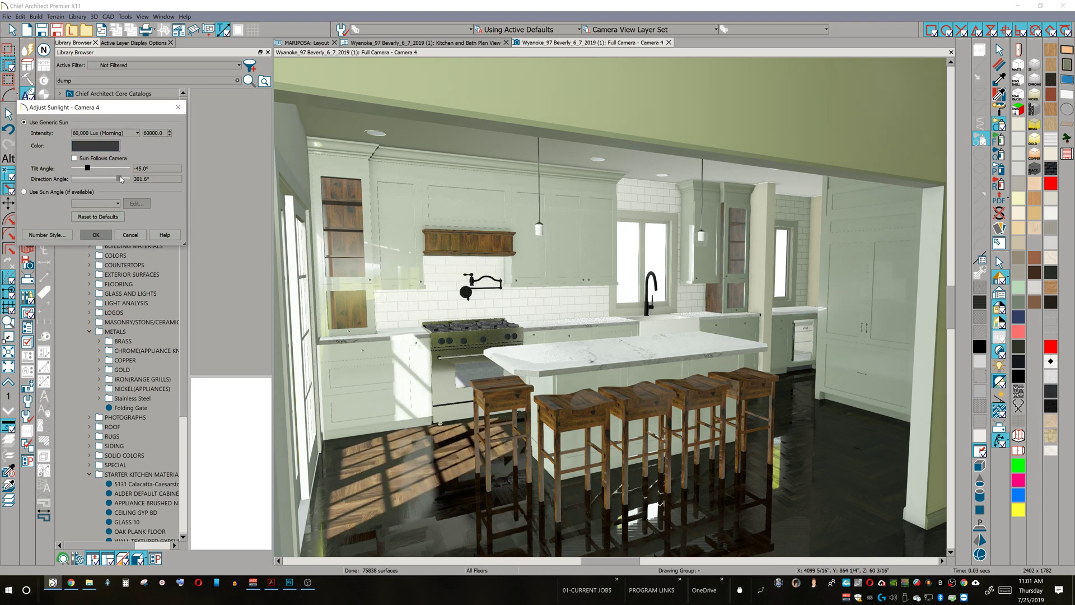
drag(89, 169, 99, 170)
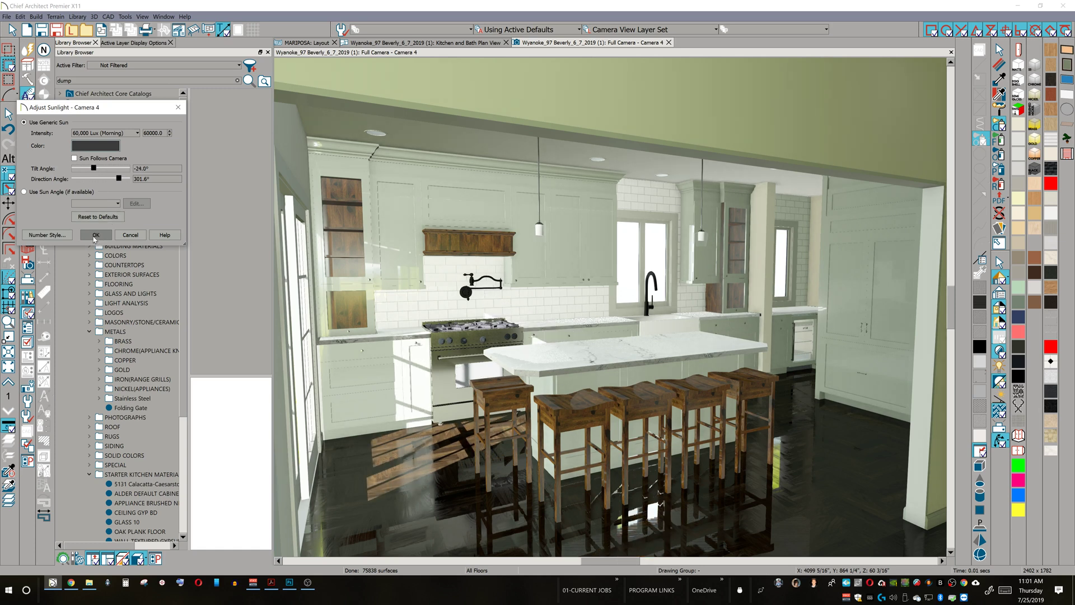
click(94, 236)
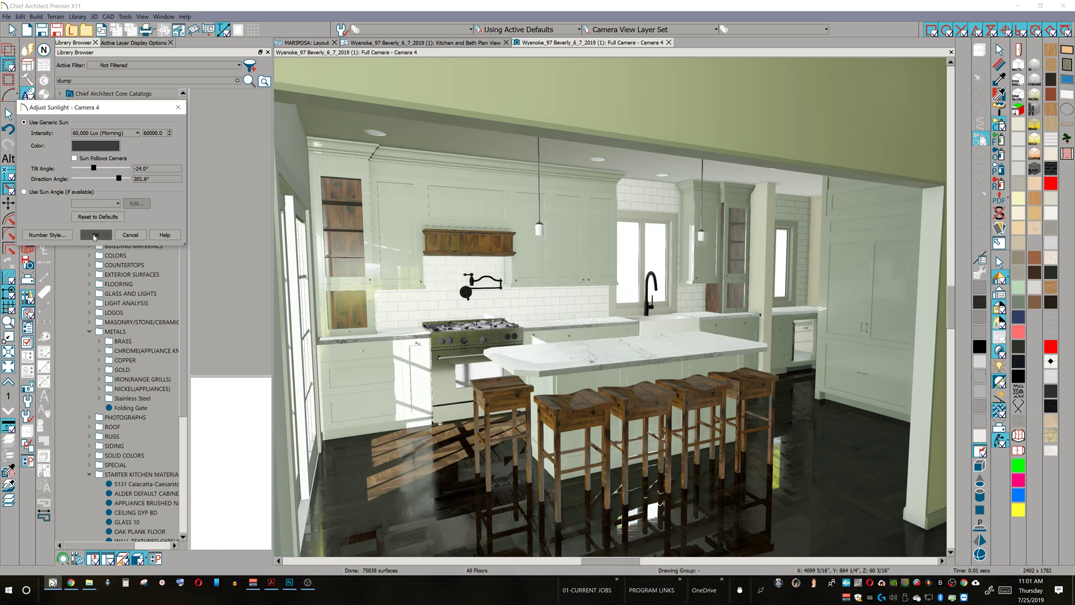
- Turn on all the kitchen's light sources together, make them cast shadows, and give them a pale yellow custom color
click(1000, 367)
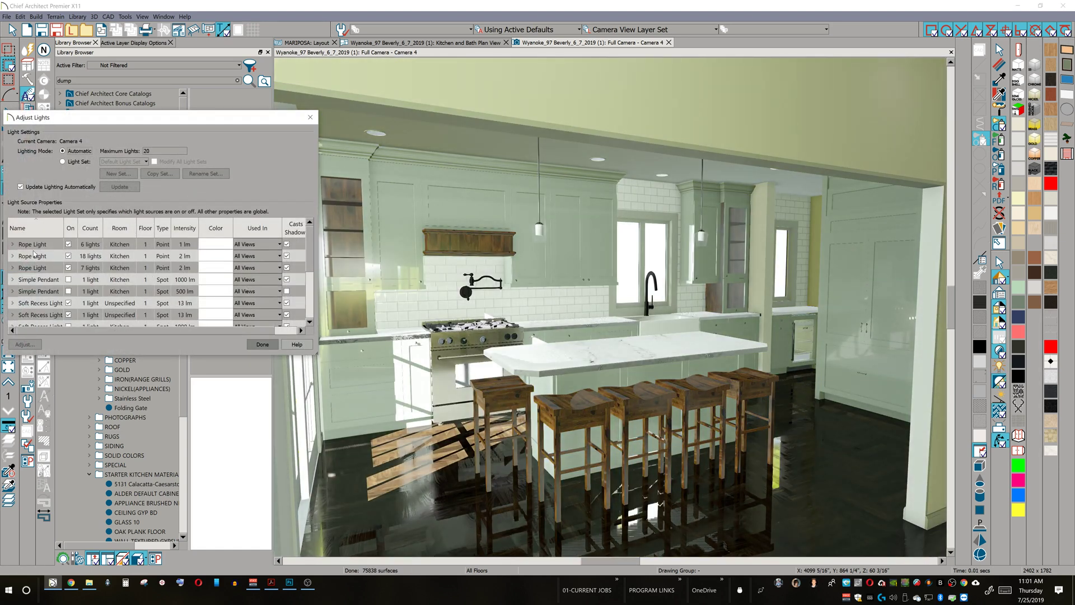
click(33, 247)
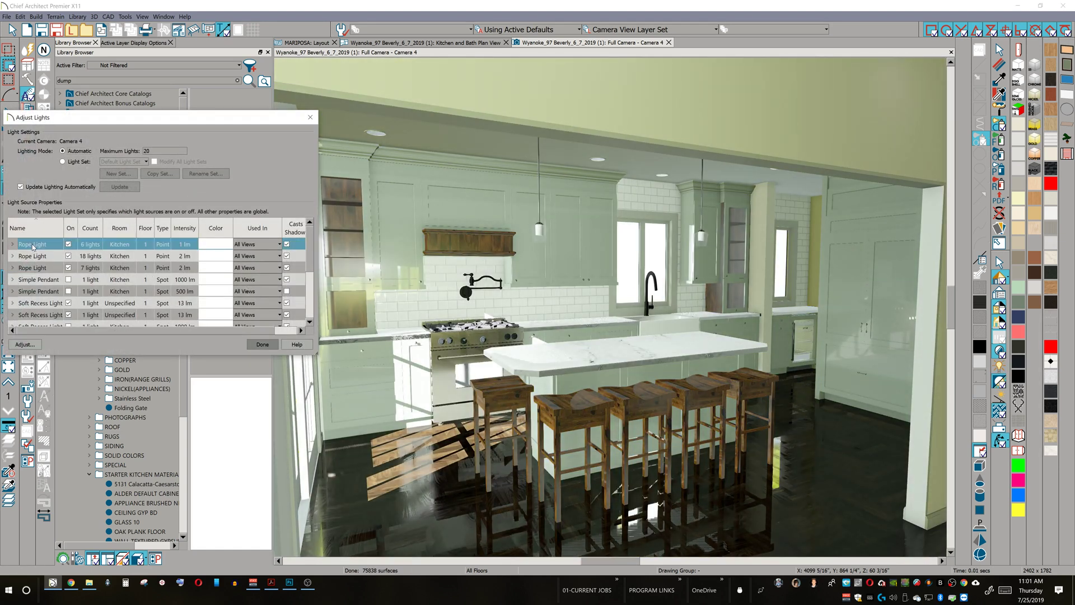
key(ctrl+a)
click(25, 345)
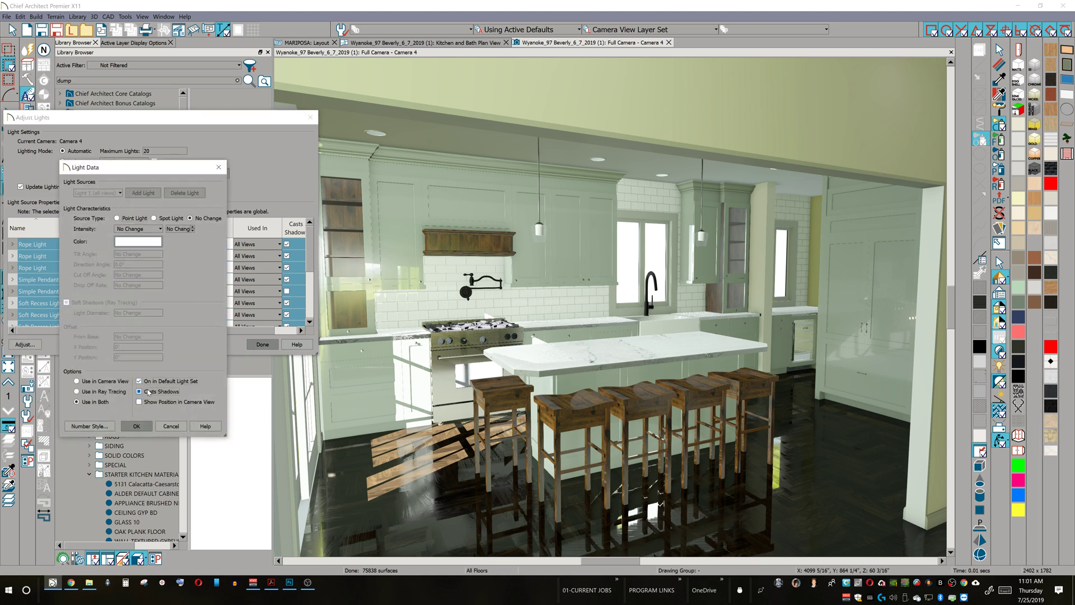
click(134, 241)
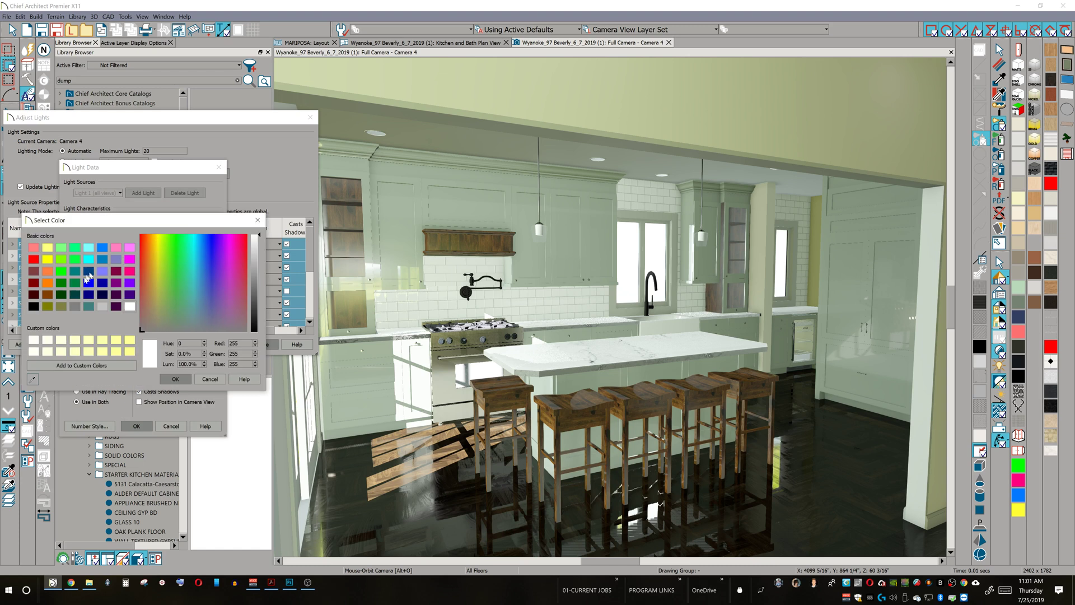
click(47, 340)
click(175, 379)
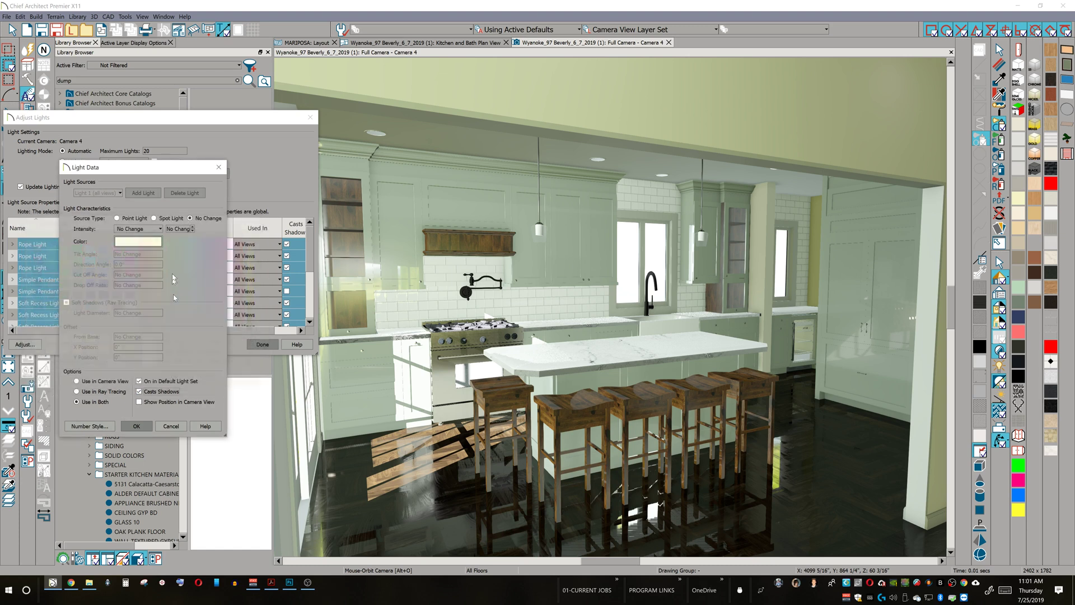
click(144, 428)
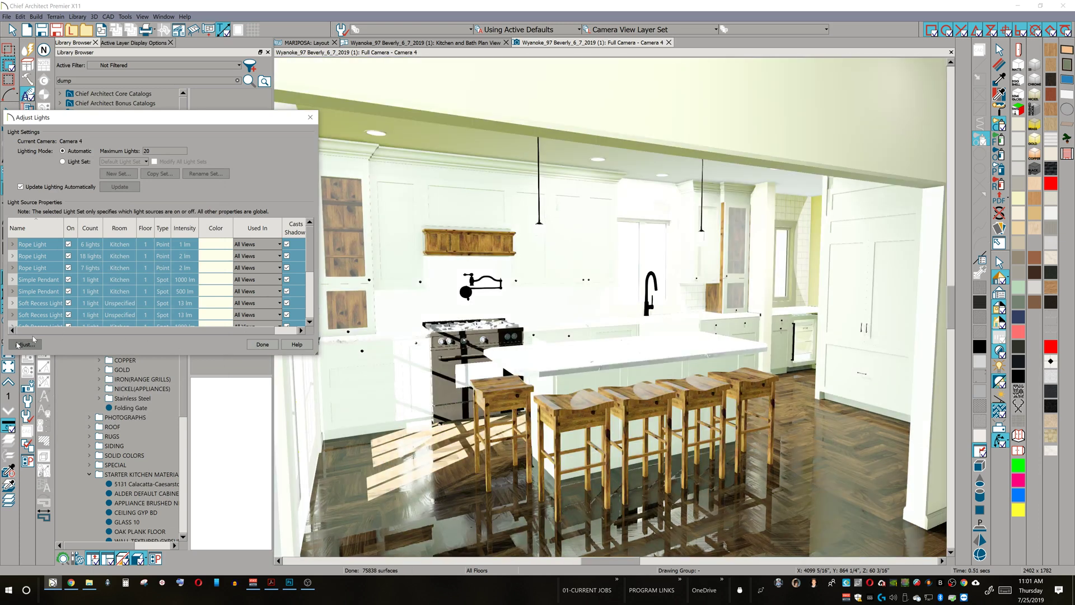
- Show the position of all selected light sources in the camera view and finish adjusting the lights
click(17, 345)
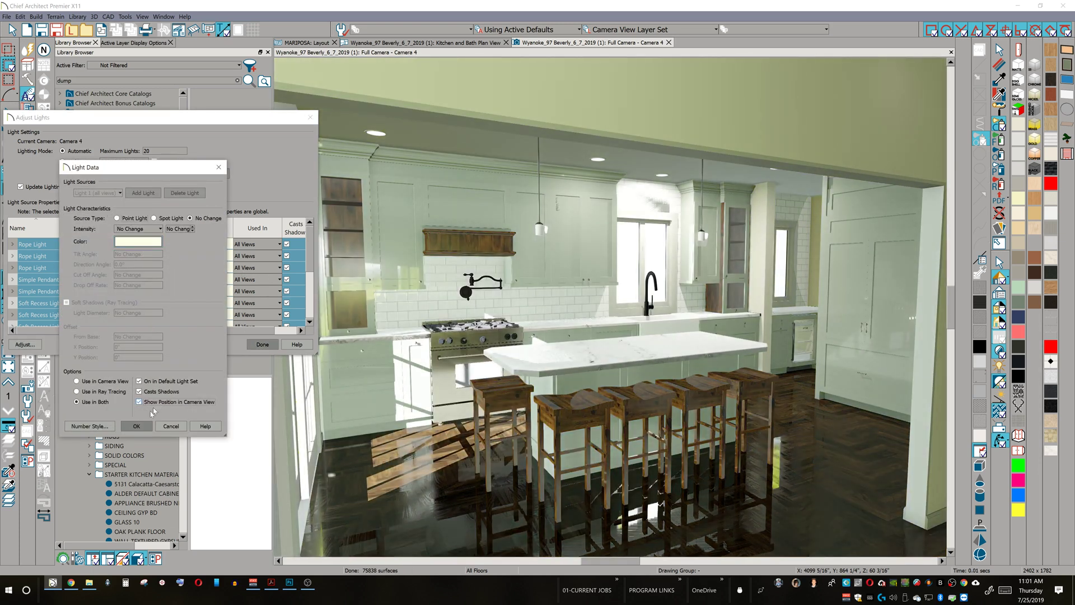
click(139, 426)
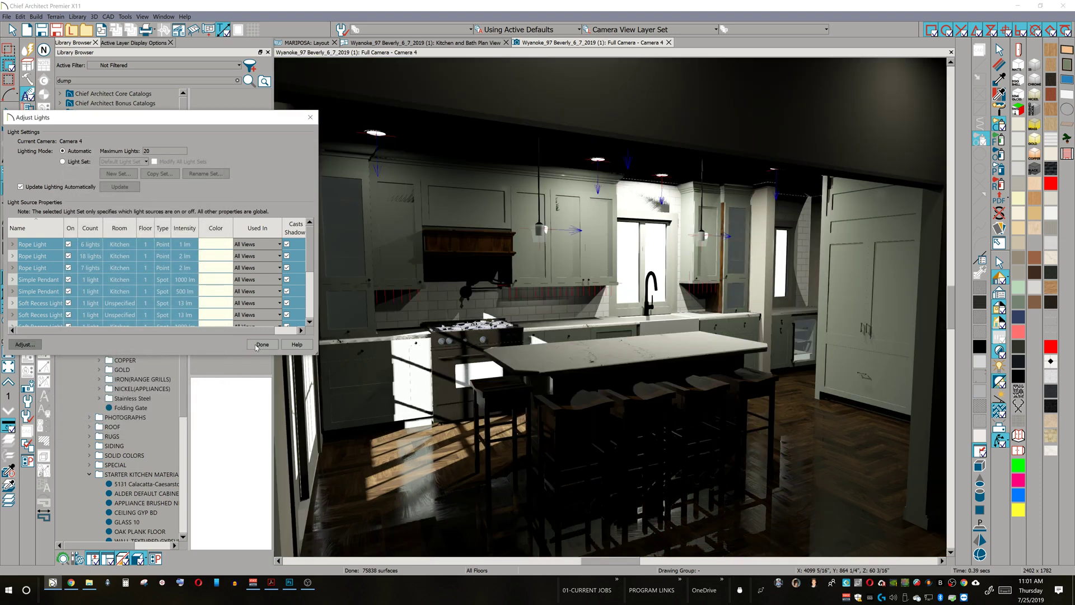
click(259, 345)
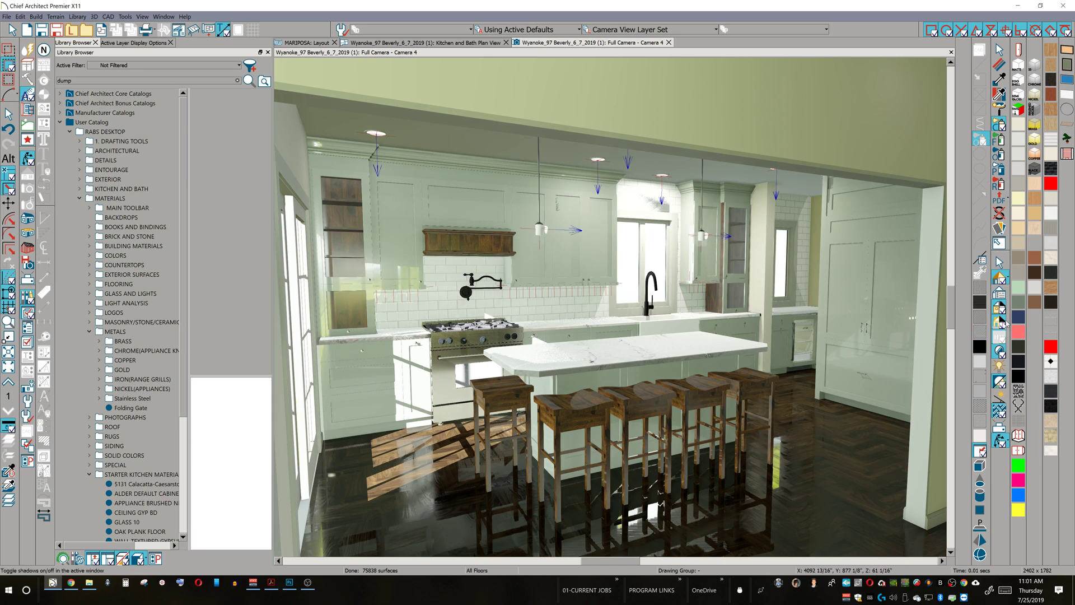
- Lower the camera exposure of the Physically Based rendering technique to about 0.085
click(999, 292)
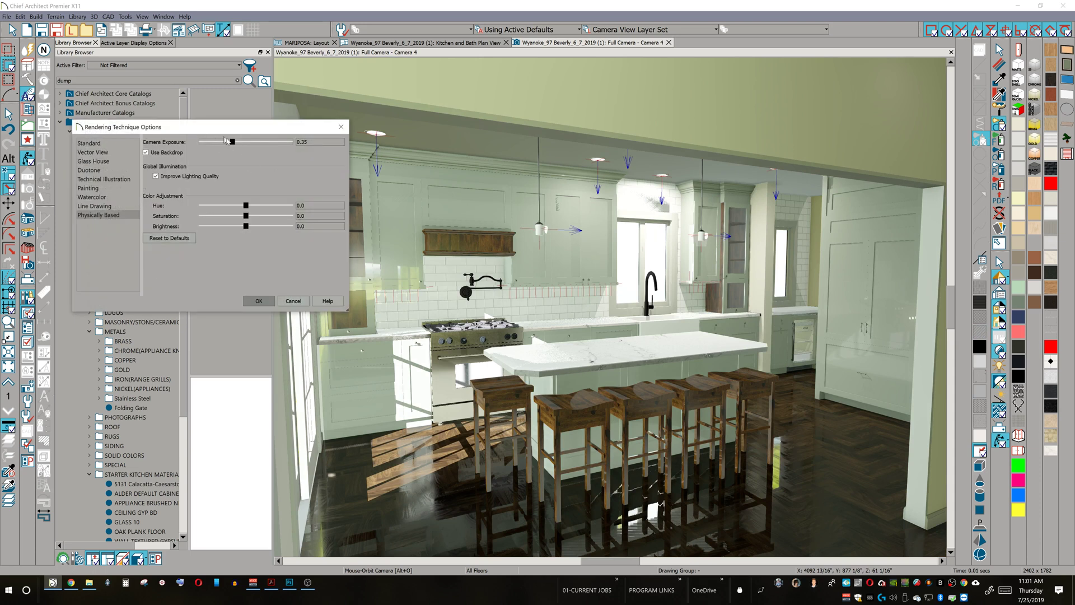
drag(233, 143, 208, 144)
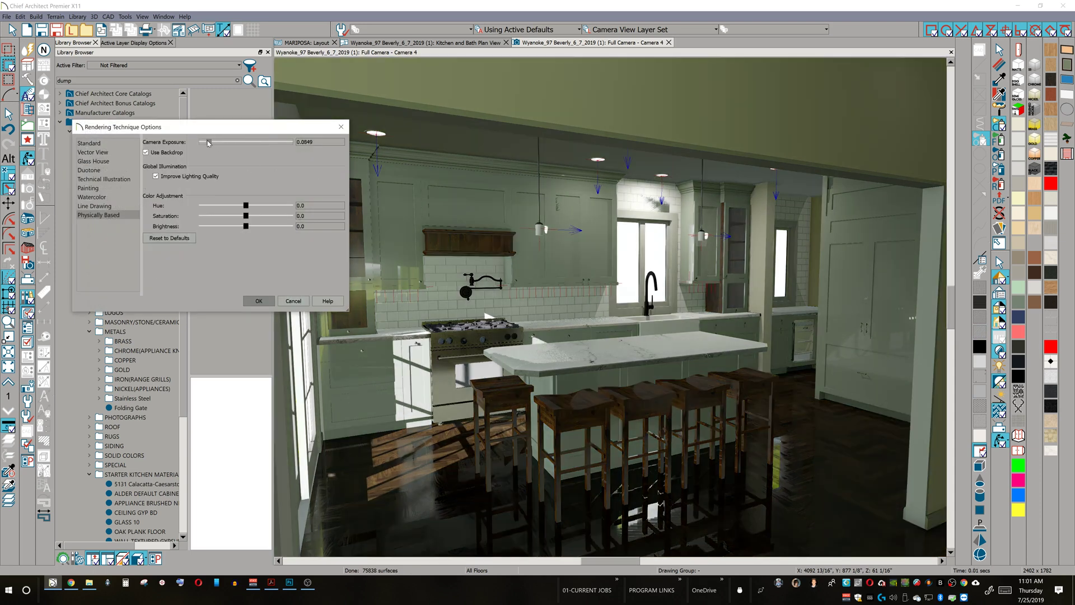
drag(209, 143, 210, 143)
click(261, 303)
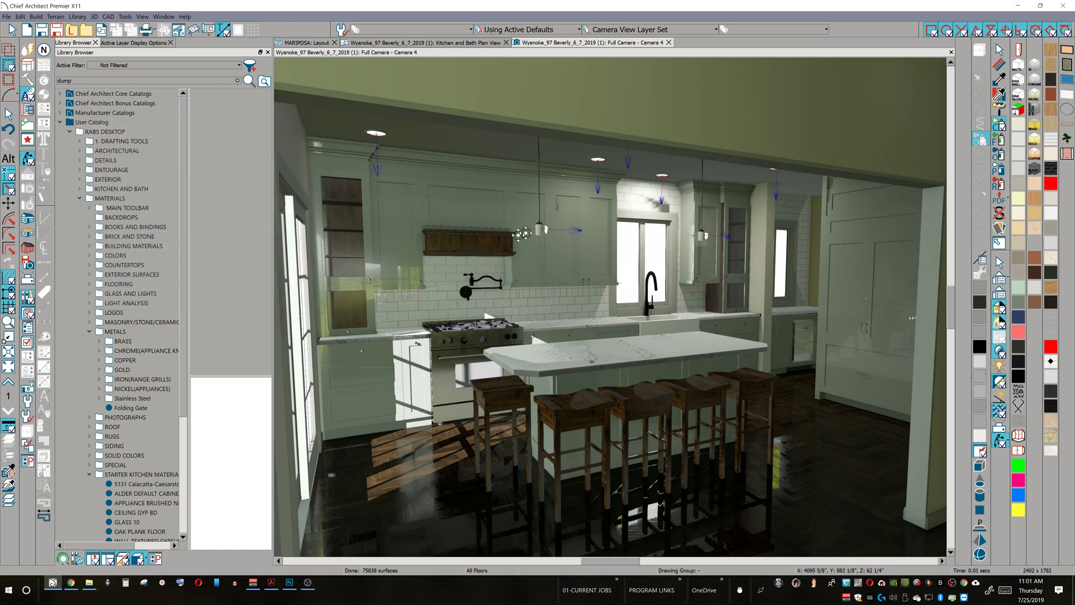
- Select a recessed ceiling light and open the library chooser for replacing all identical objects on the floor
key(space)
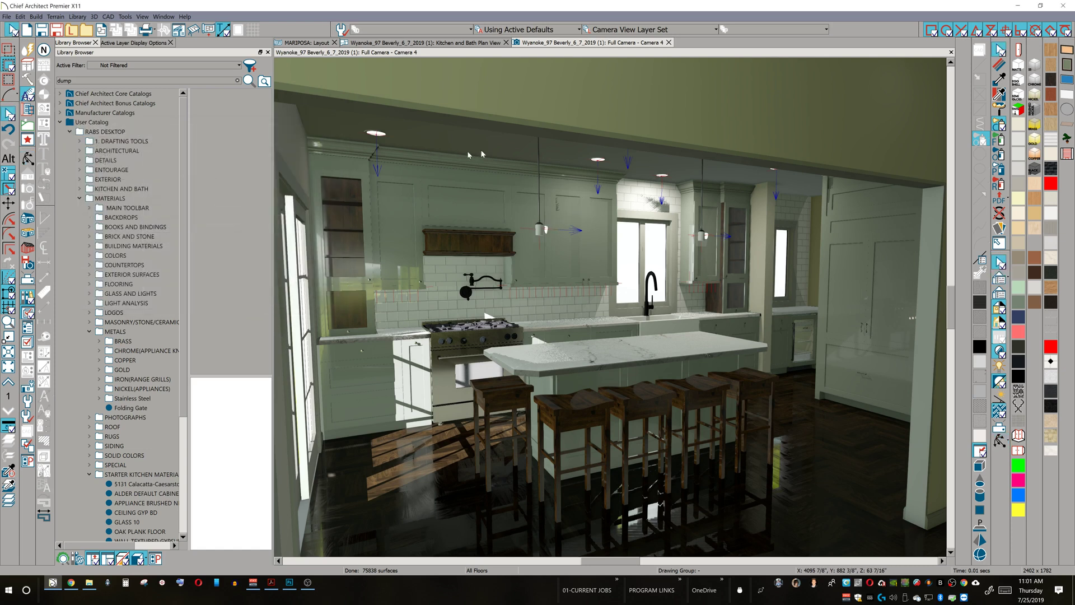
click(598, 163)
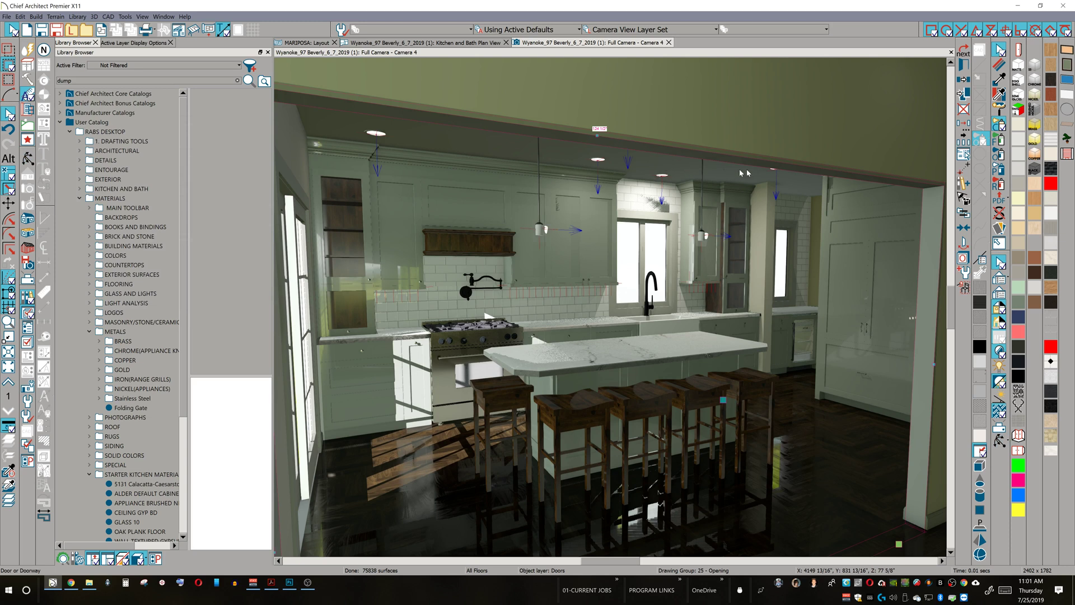
click(378, 136)
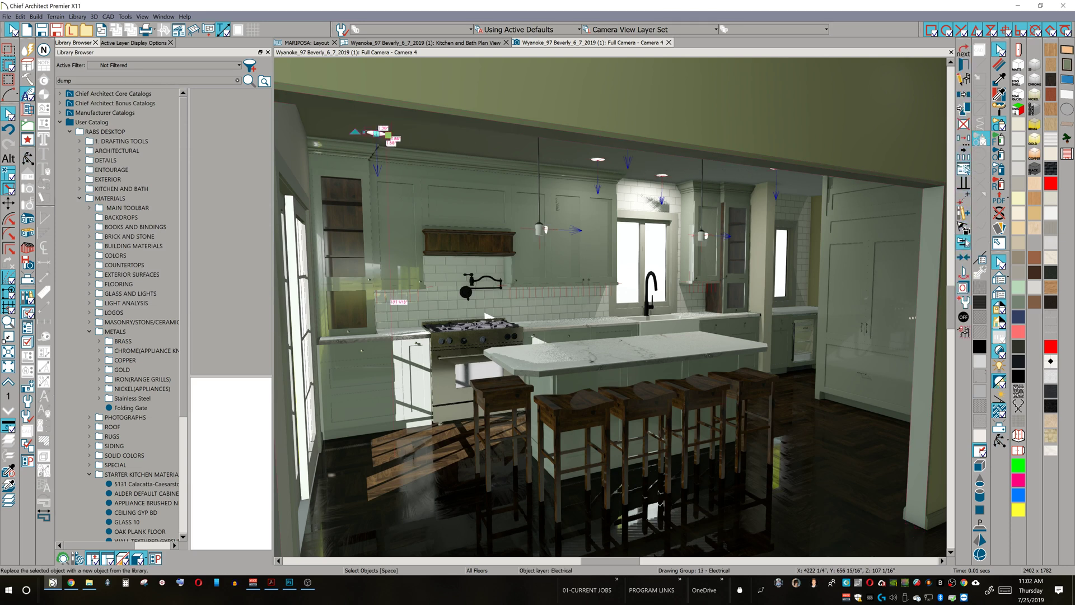
click(963, 242)
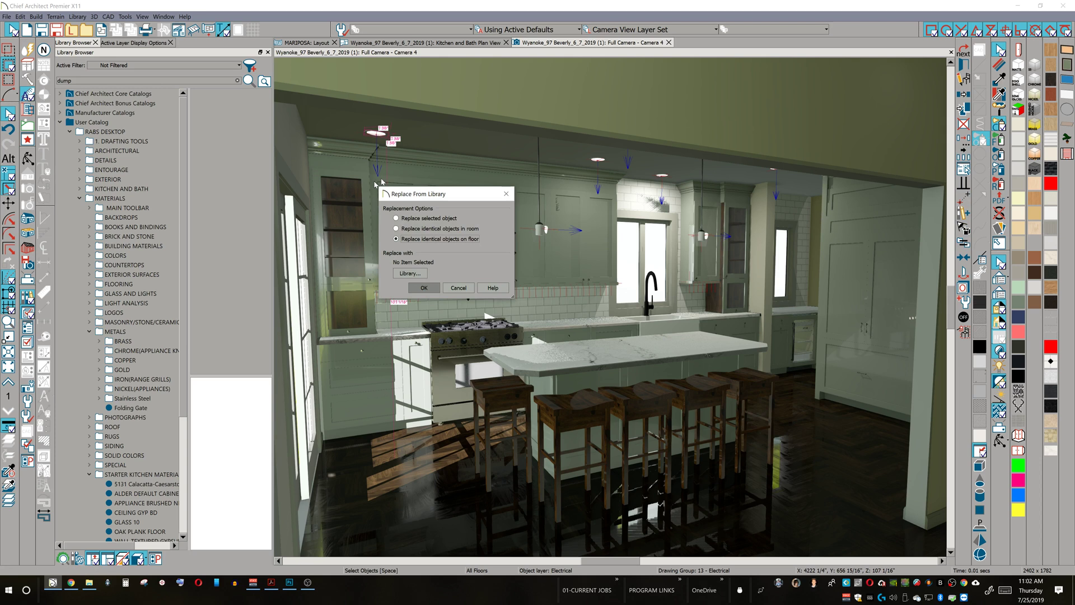
click(410, 273)
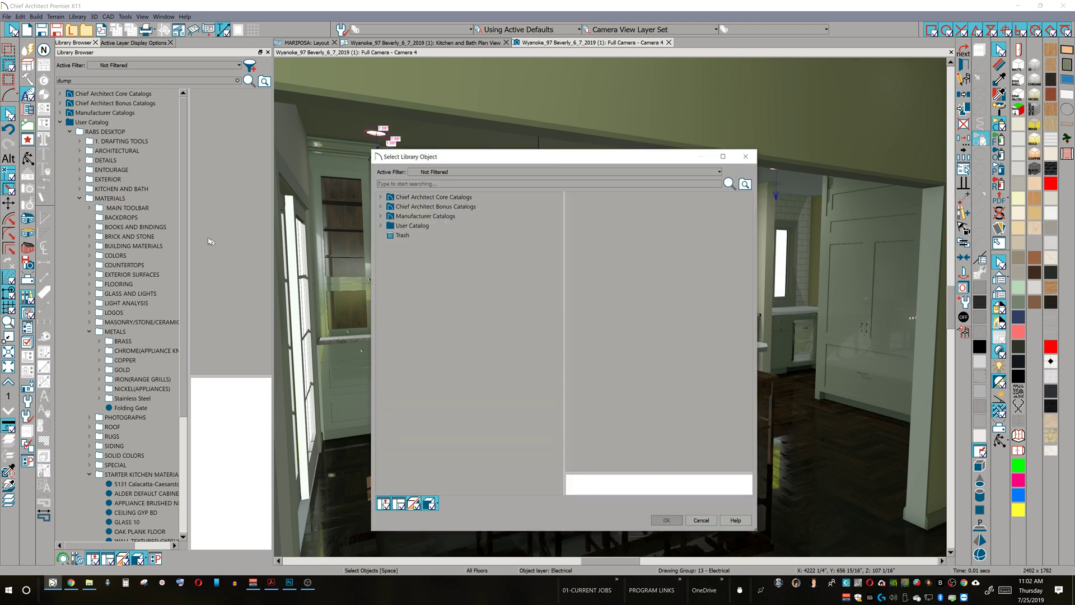
- Replace the recessed lights with LED 6 from the user catalog's RABS DESKTOP, ARCHITECTURAL, MEP, LIGHTING, RECESSED LIGHTS folder
click(382, 226)
click(390, 236)
click(400, 245)
click(410, 255)
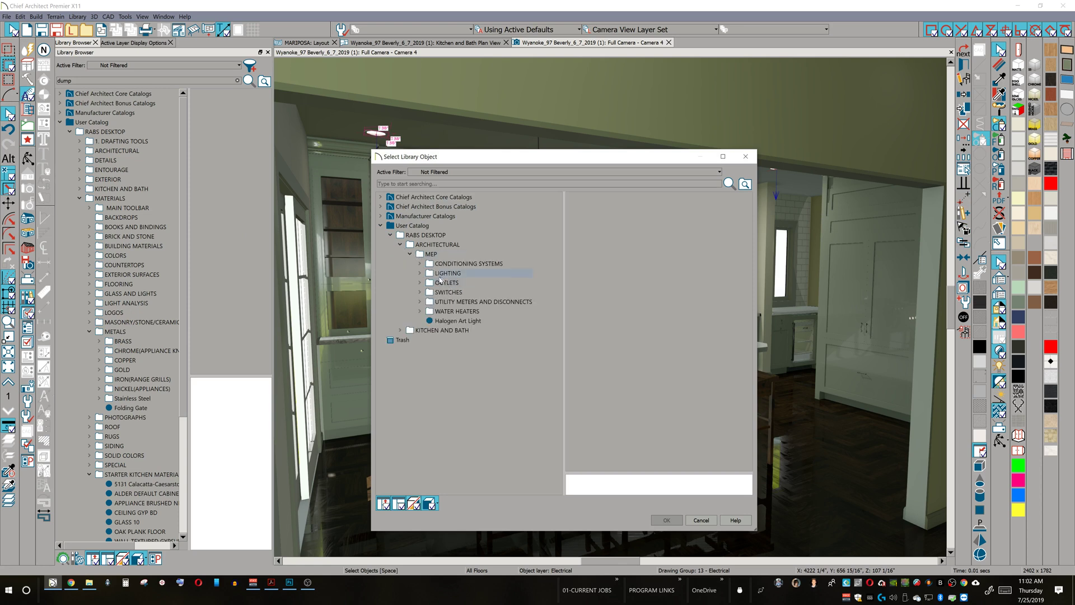
click(420, 274)
click(430, 340)
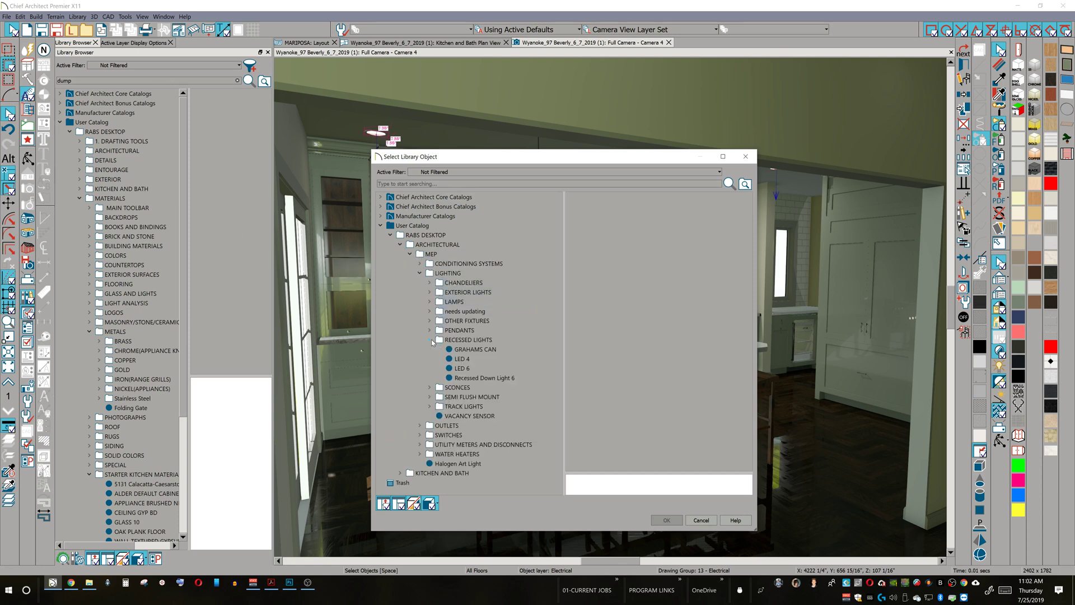
click(468, 368)
click(667, 520)
click(424, 287)
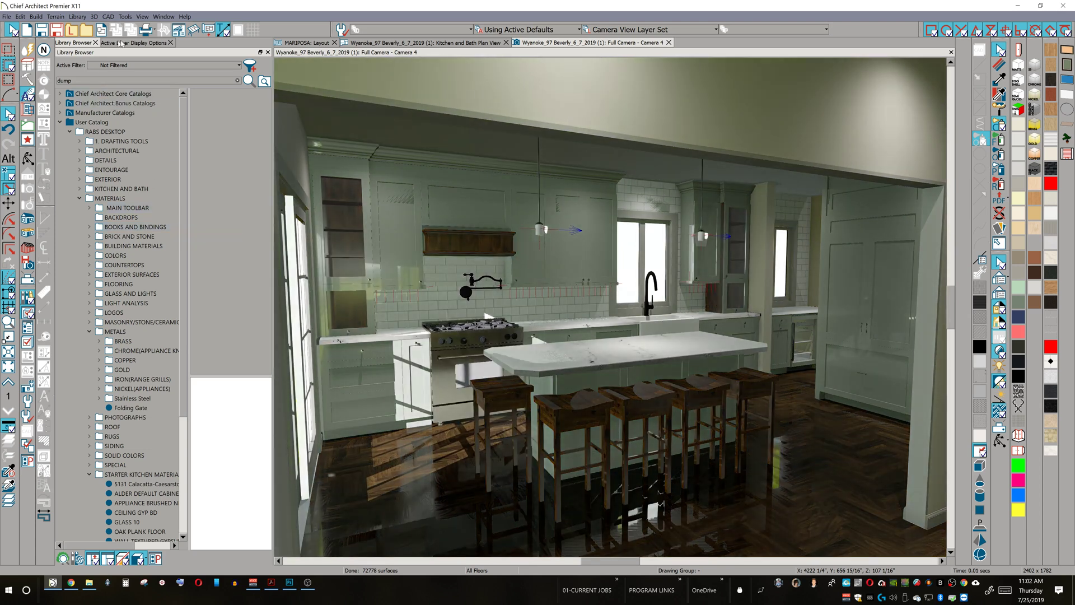
- Turn on the display of the ELECTRICAL layer in the Camera View Layer Set
click(134, 43)
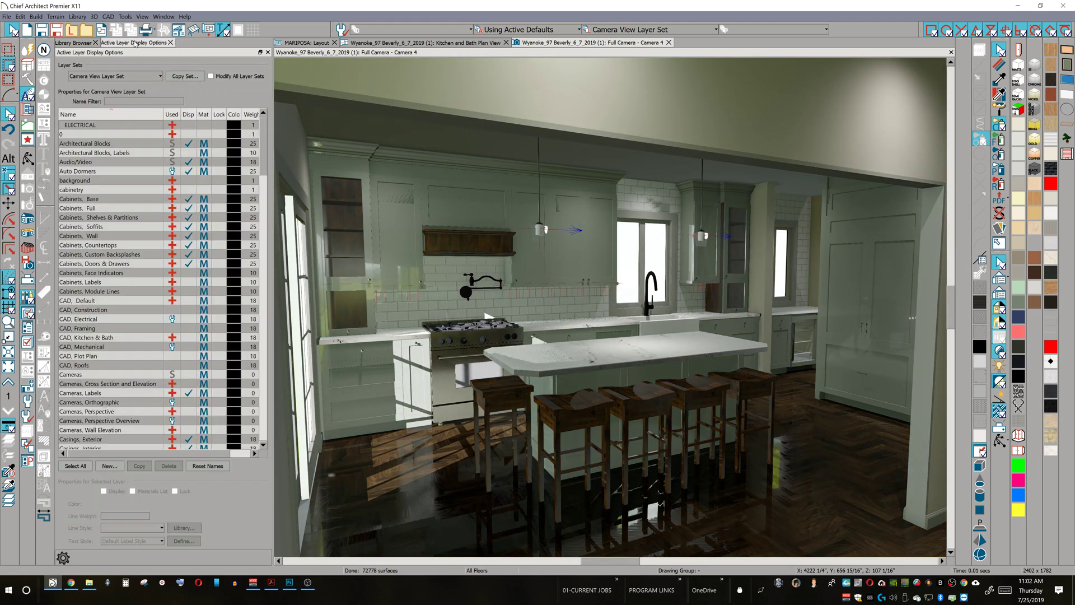
click(188, 125)
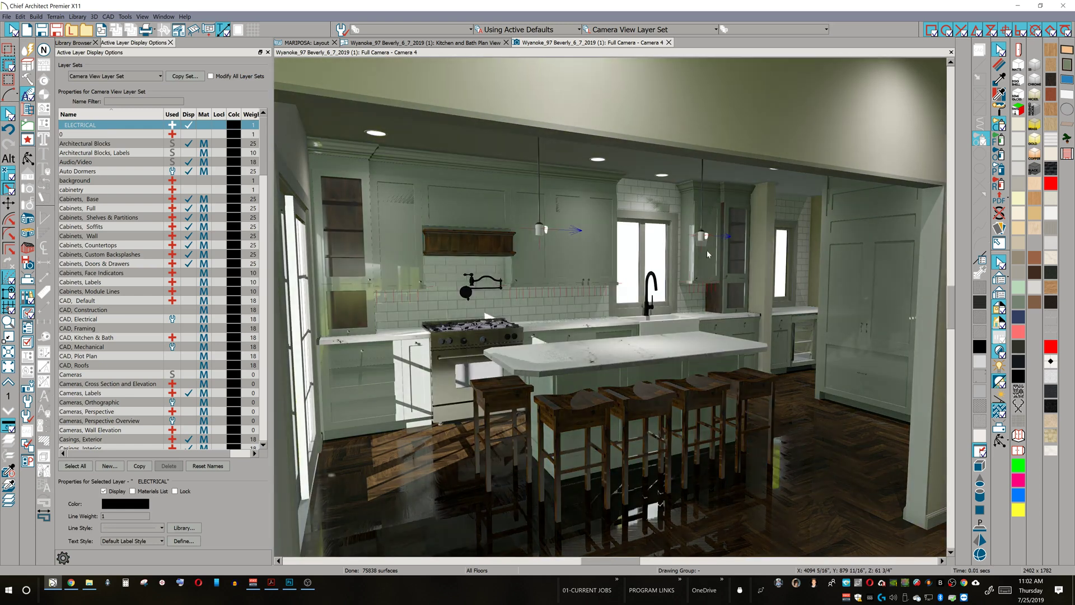
- Select both pendants above the island and adjust their light source's tilt angle so the light points straight down
click(705, 242)
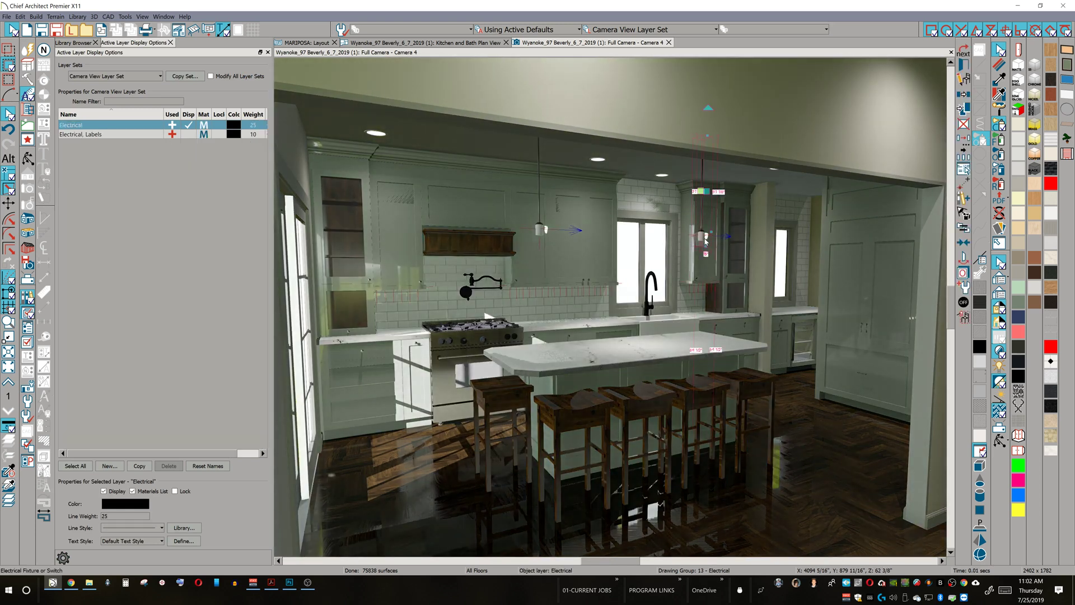
shift+click(545, 231)
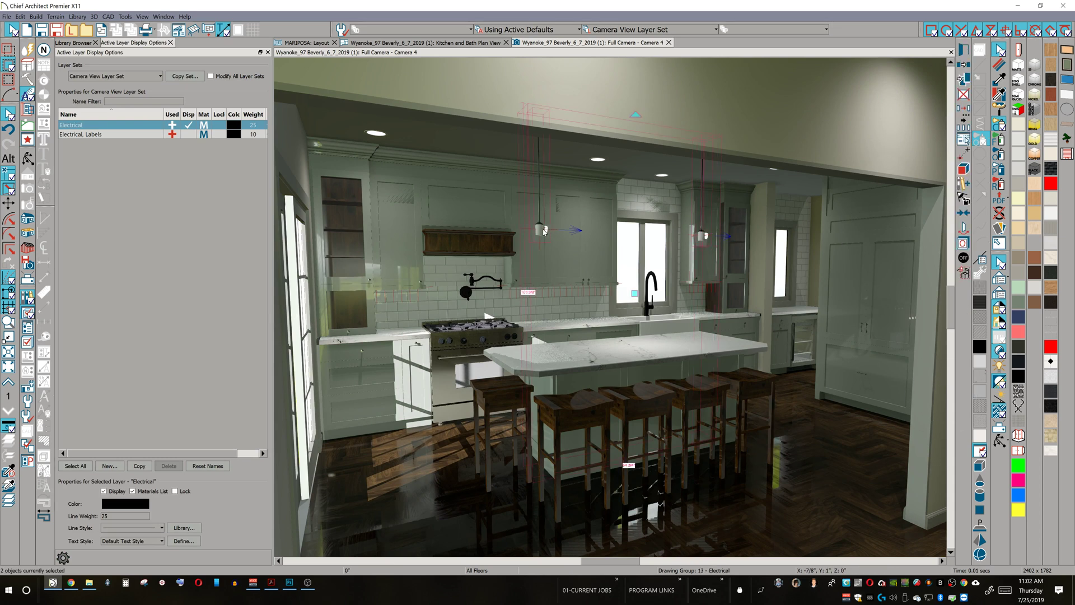
double_click(544, 231)
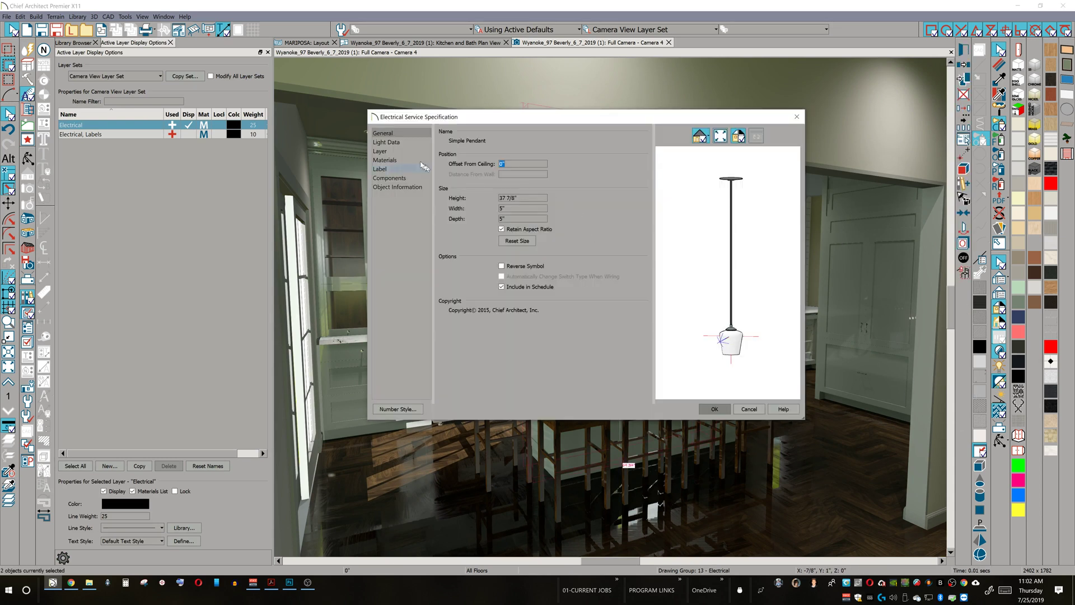
click(387, 142)
click(505, 215)
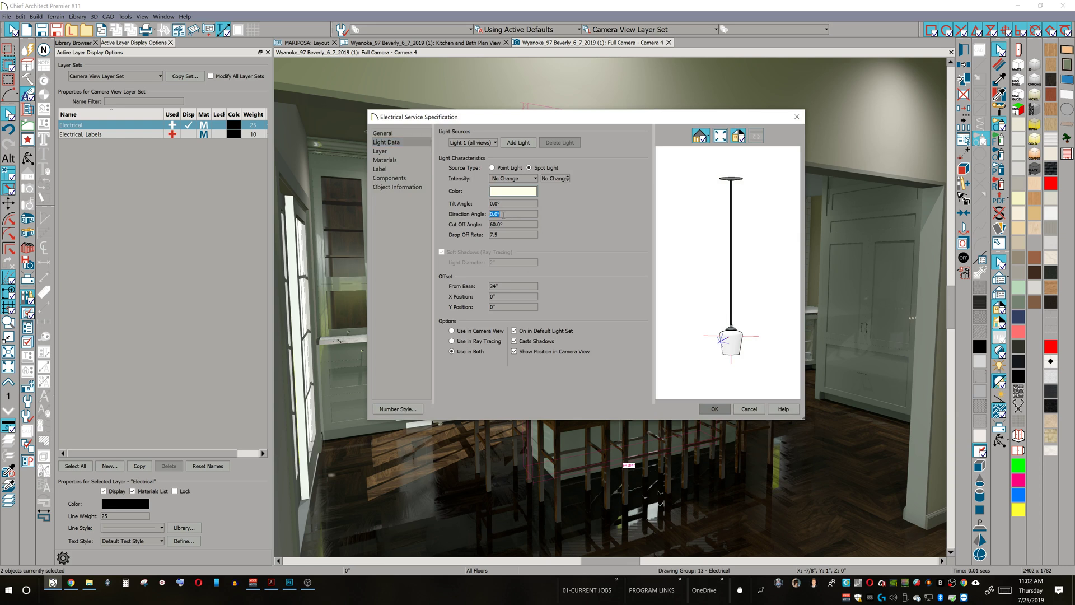
key(shift+Tab)
- Adjust the pendants' cut off angle, set the light's offset from base to 37", and accept the specification
double_click(516, 235)
key(shift+Tab)
text(1)
drag(511, 287, 454, 288)
text(37)
click(716, 409)
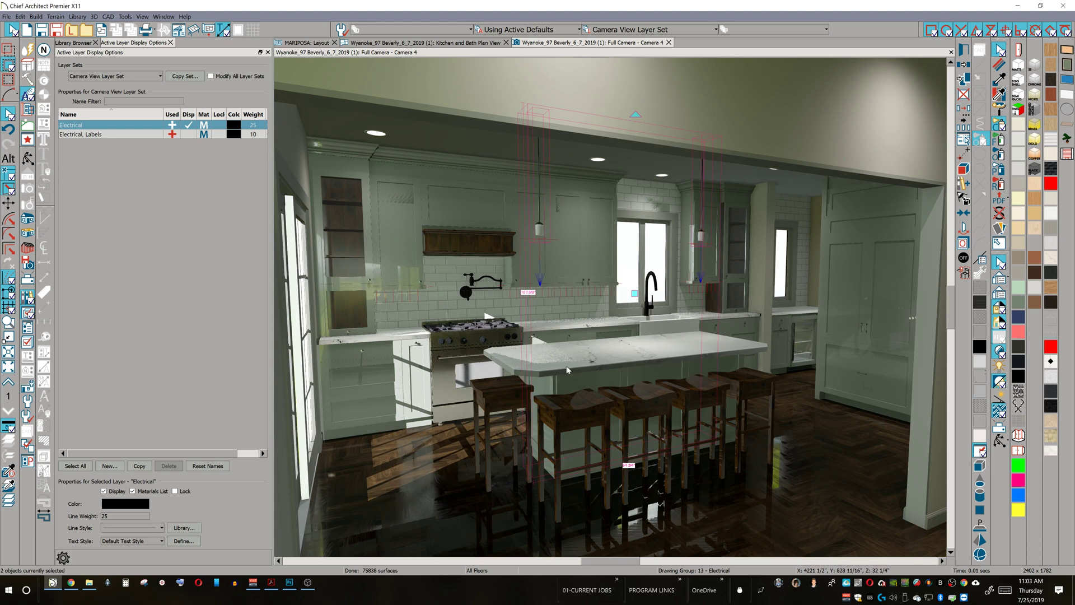
- Extend the inner edge of the island's right custom countertop piece across the middle to meet the left piece
click(660, 355)
key(Tab)
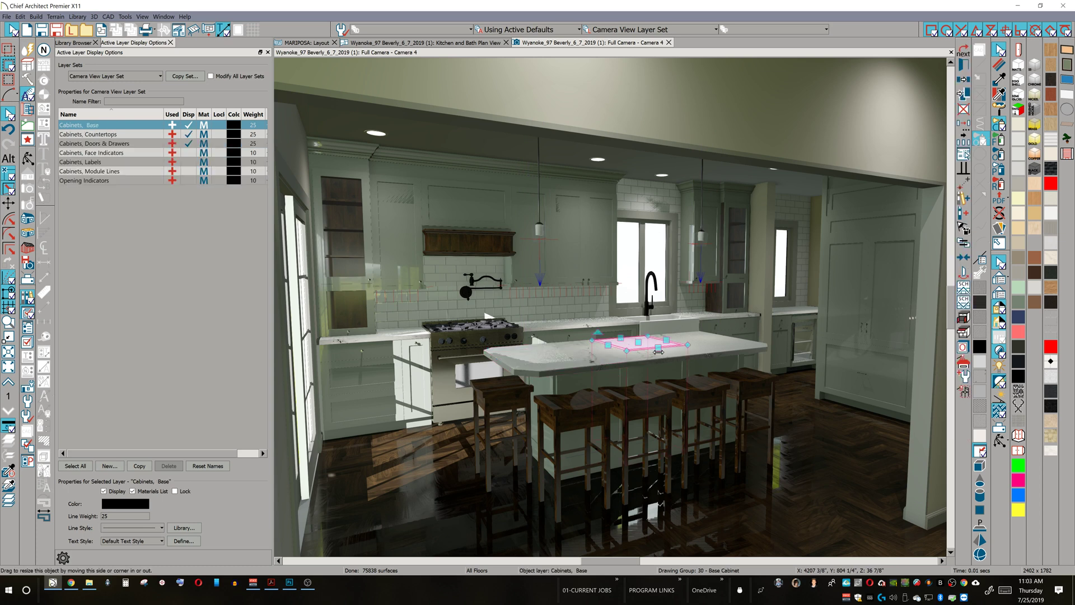
key(space)
click(596, 364)
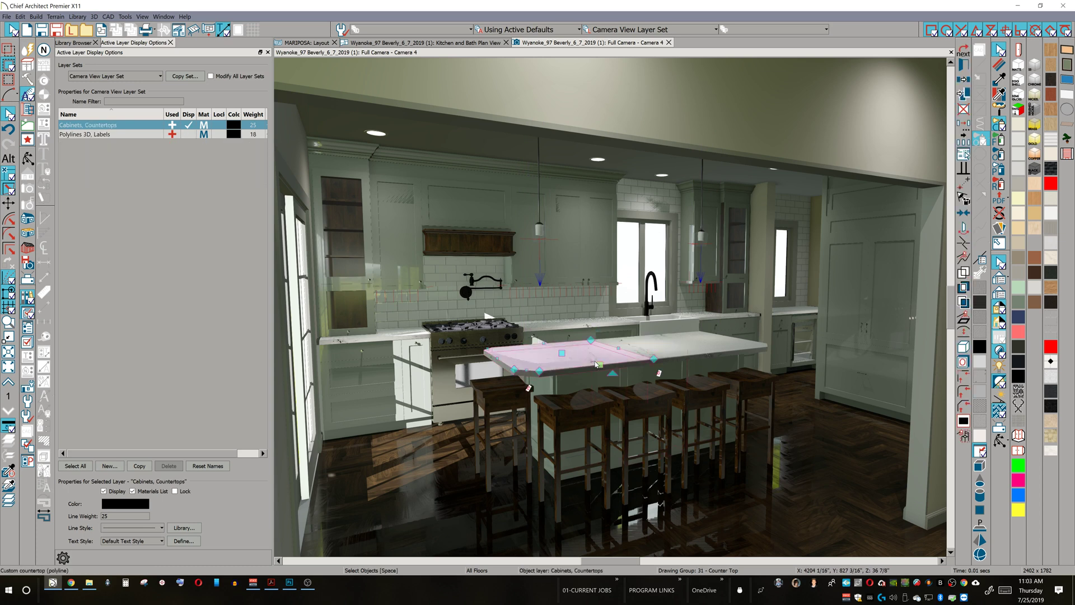
click(661, 350)
click(702, 346)
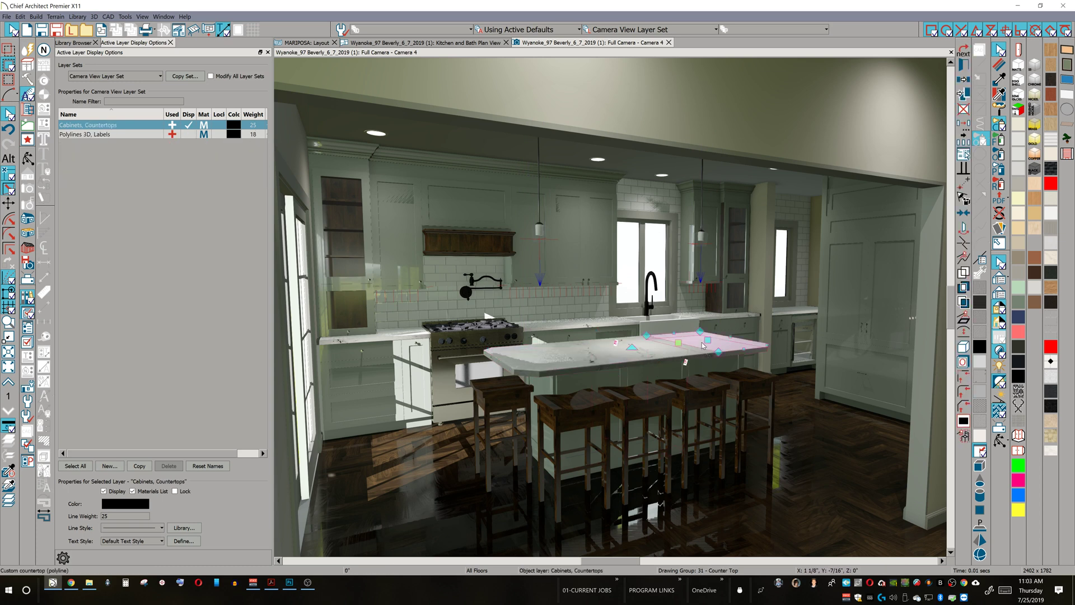
click(610, 353)
click(700, 345)
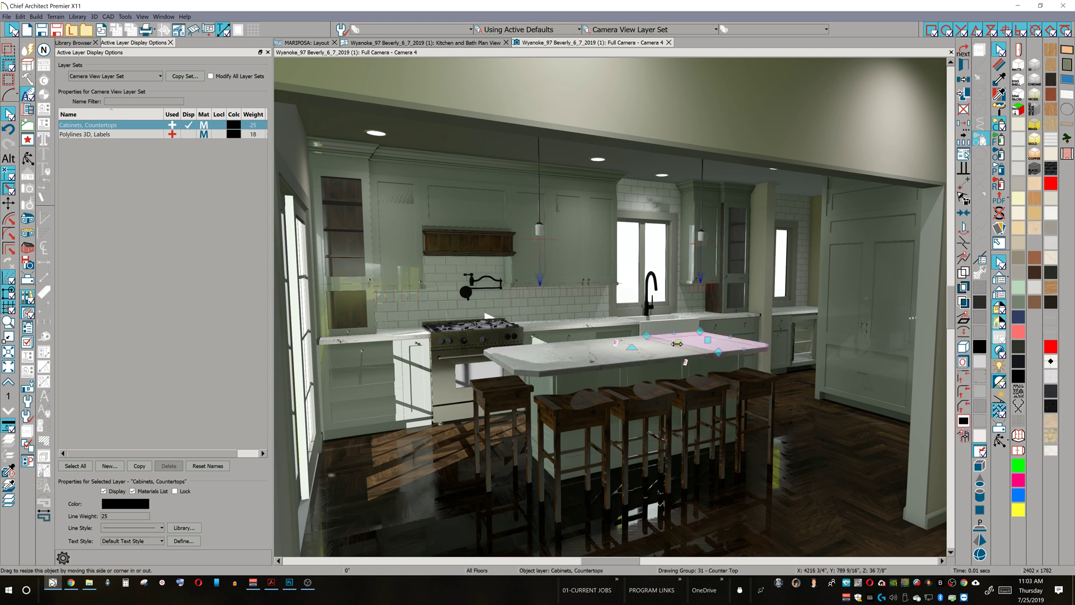
click(663, 349)
click(697, 346)
drag(679, 343, 627, 353)
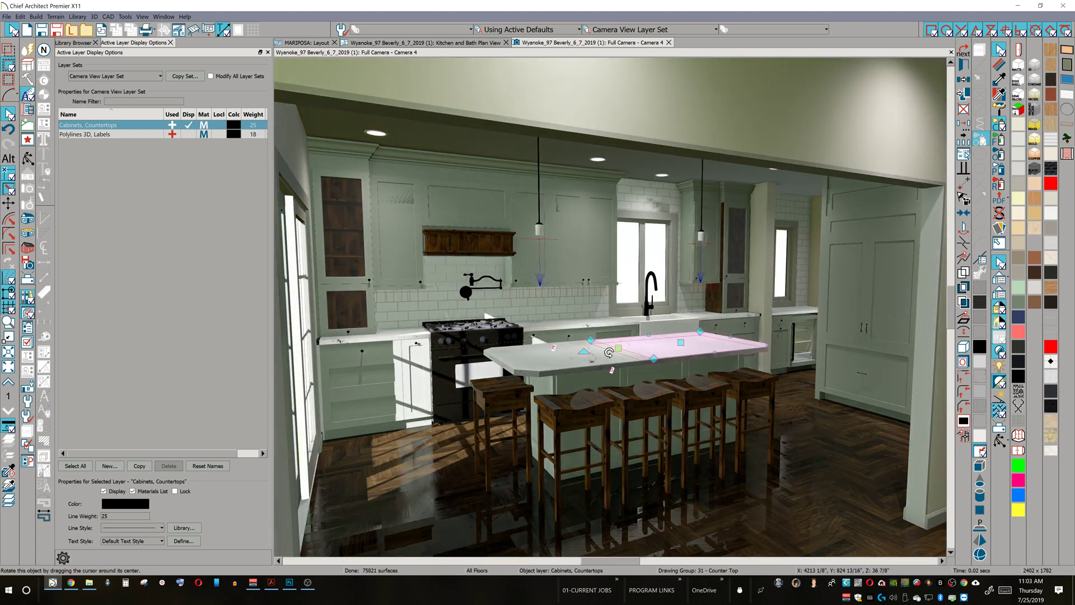
- Add the Eased molding profile from the library to both island countertop pieces and adjust the profile's width
shift+click(622, 359)
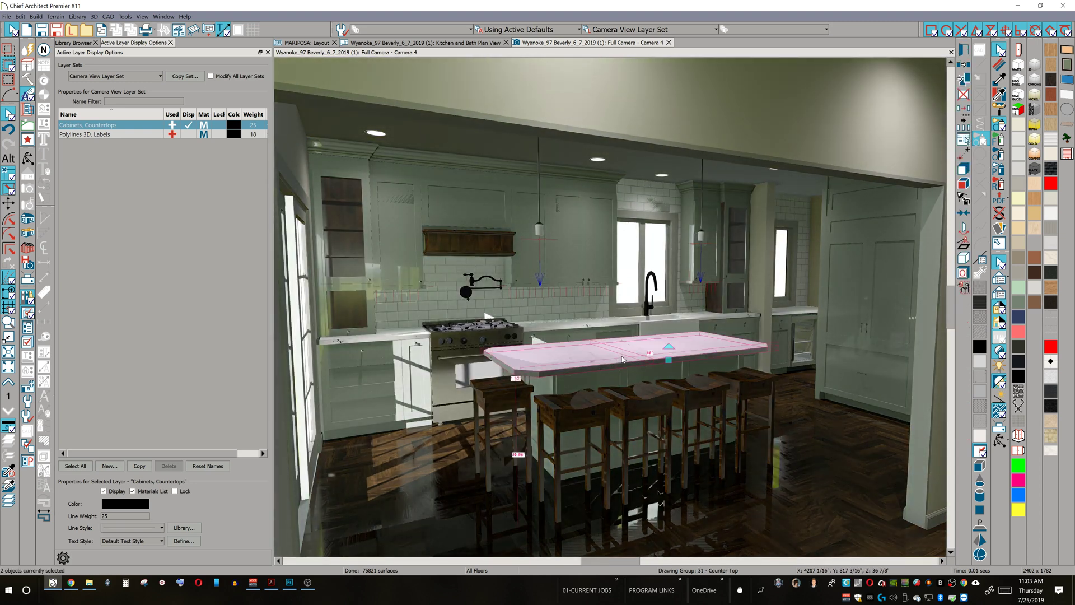
double_click(622, 359)
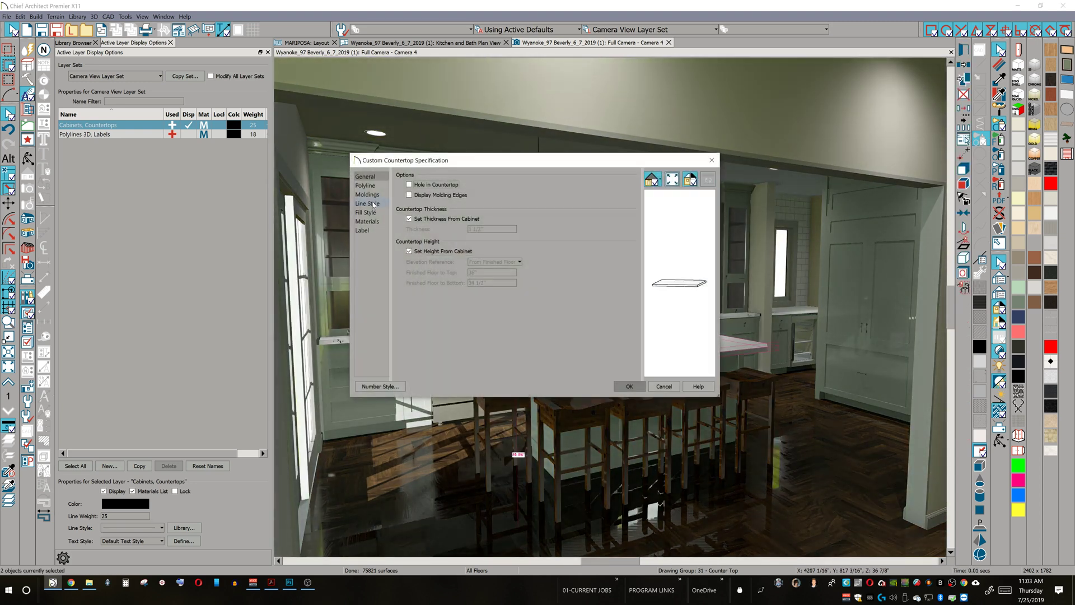
click(372, 195)
click(610, 188)
text(EASED)
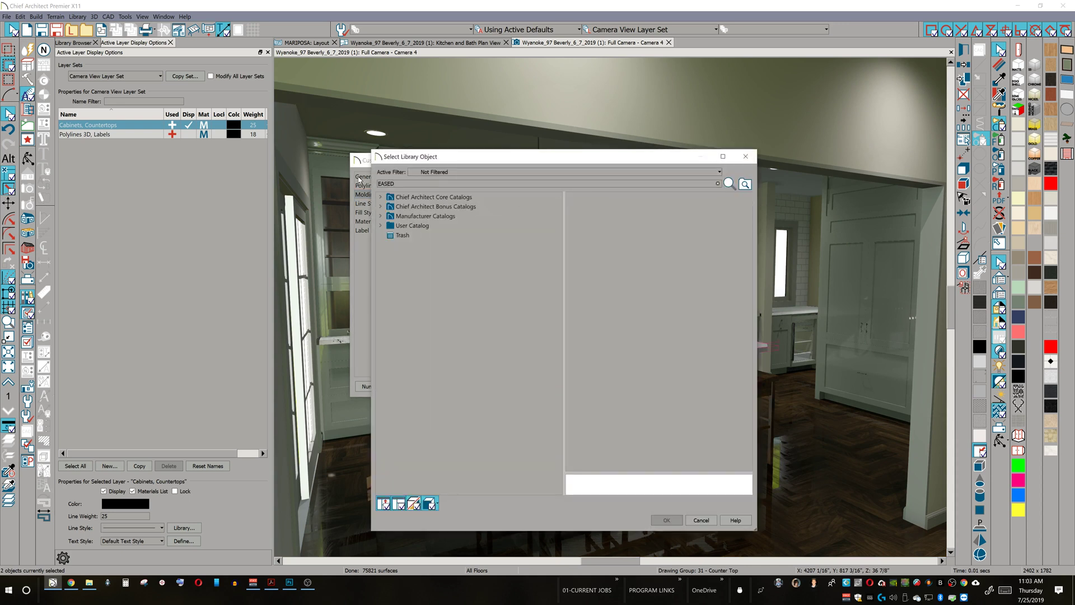
key(Return)
click(410, 199)
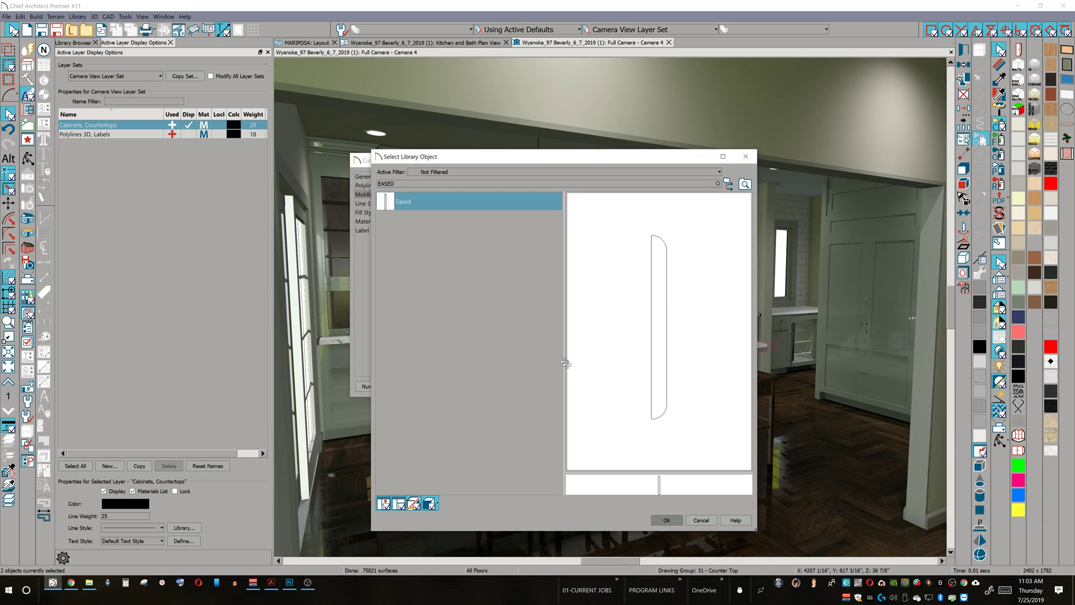
click(668, 520)
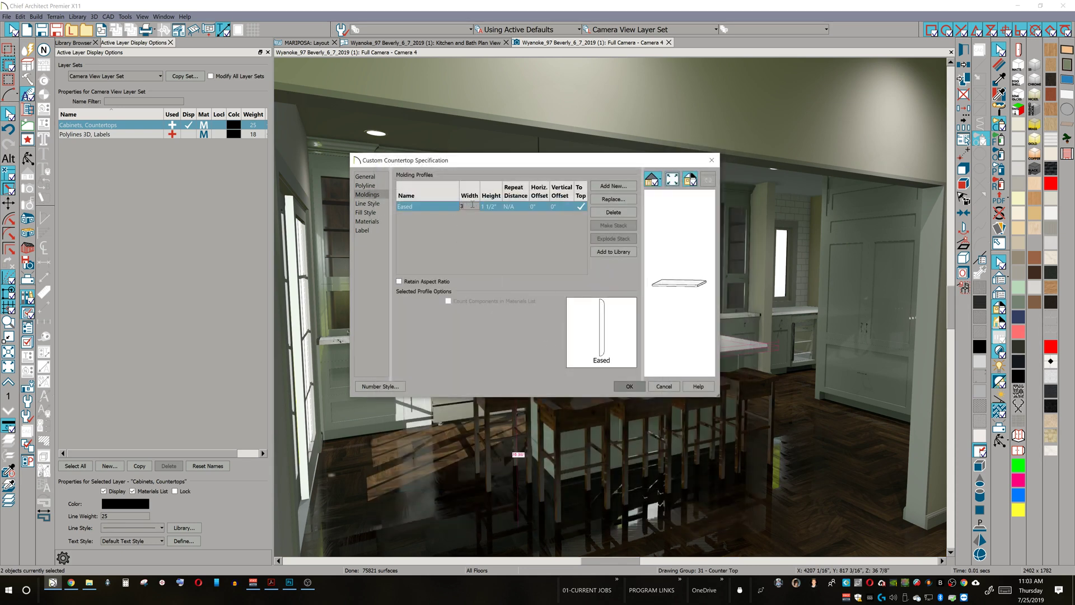
key(Return)
click(626, 387)
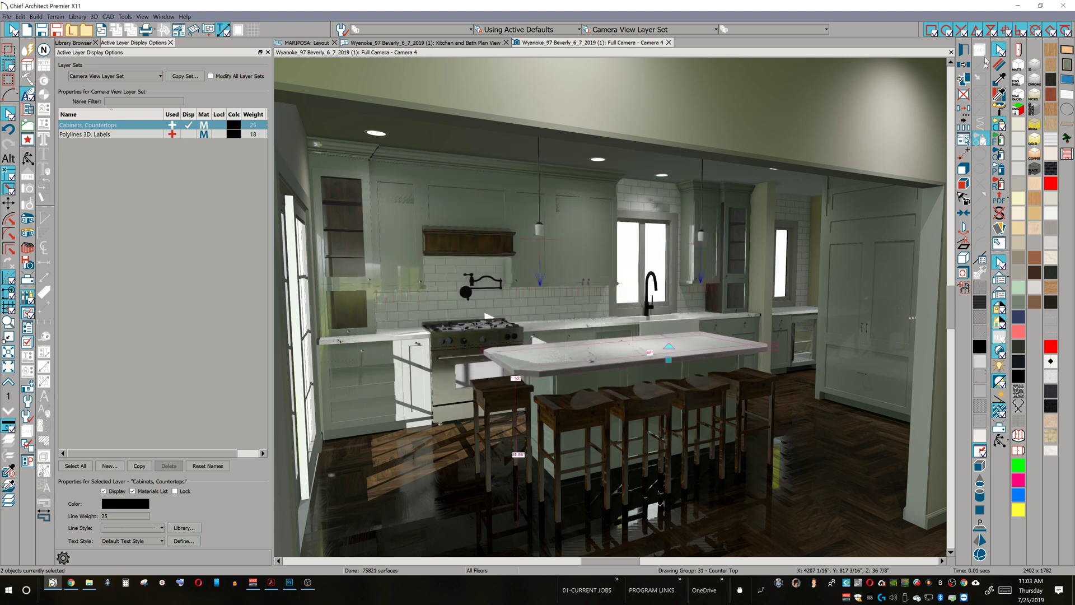
- Pick up the 5131 Calacatta-Caeserstone material from the island countertop and paint it onto the eased countertop edge
click(999, 94)
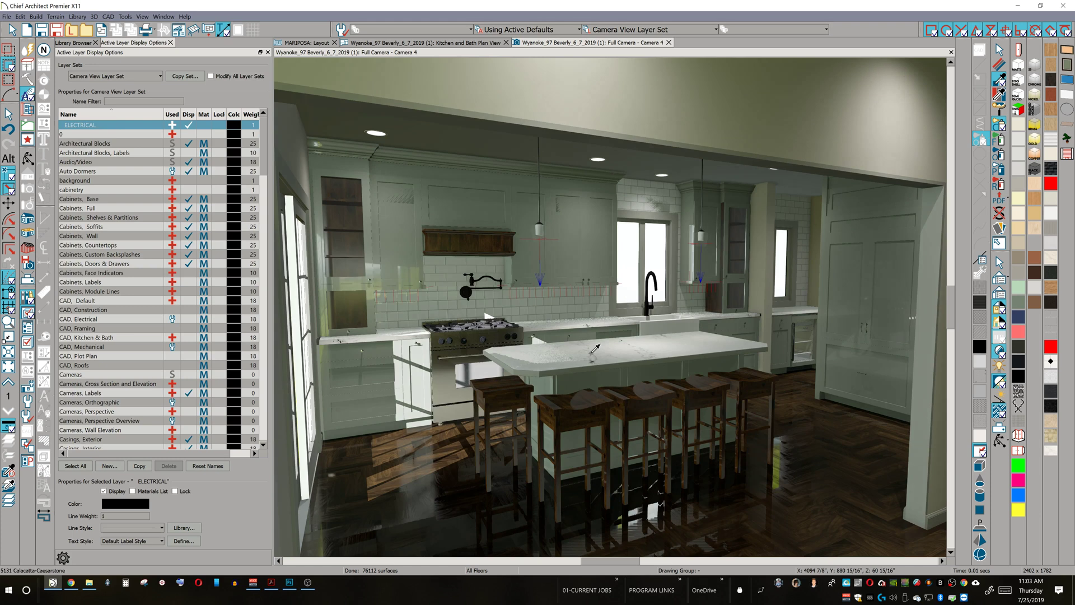
click(582, 383)
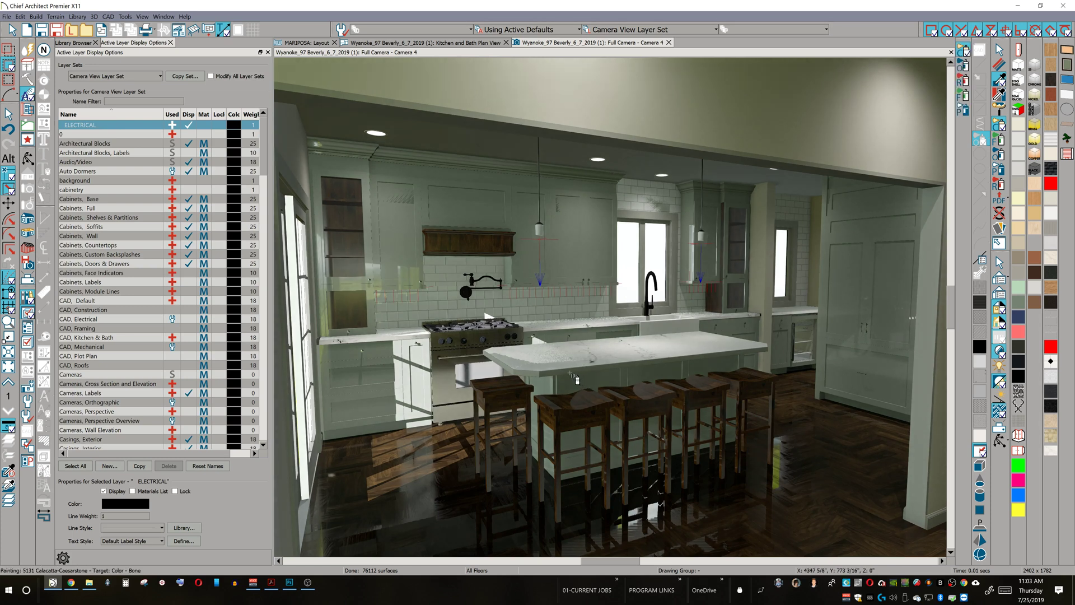
click(965, 84)
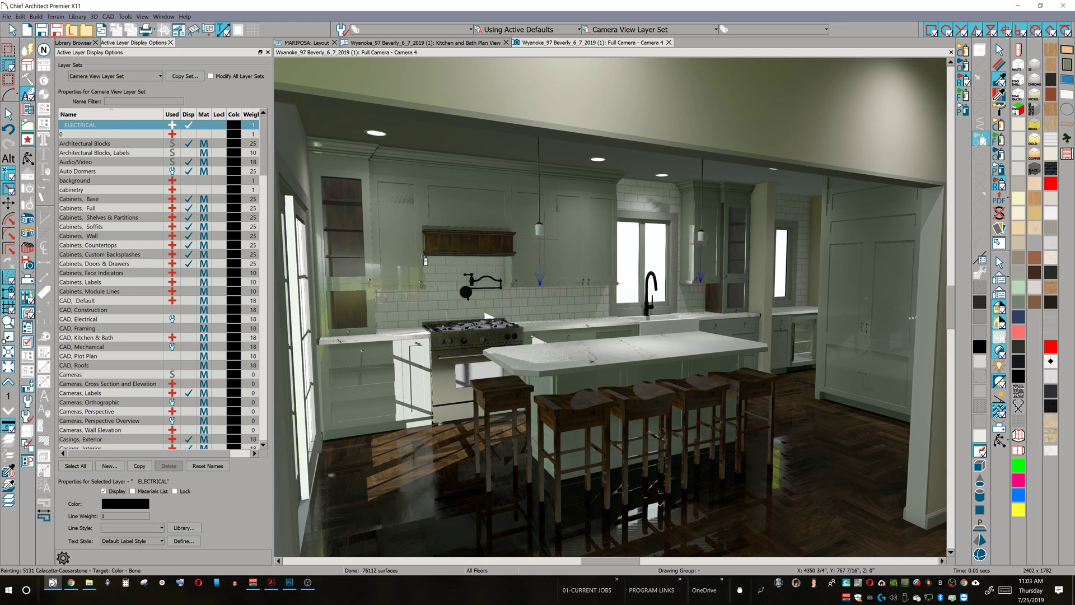
click(487, 317)
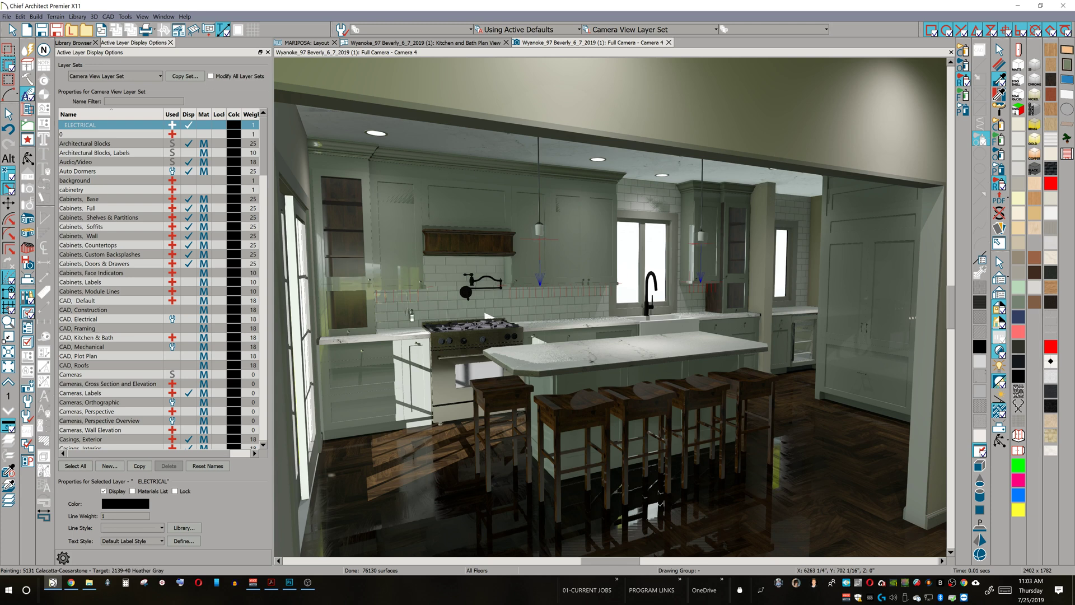
- Select all base cabinets along the back wall and in the side nook, leaving the custom countertop out of the selection
key(space)
click(402, 340)
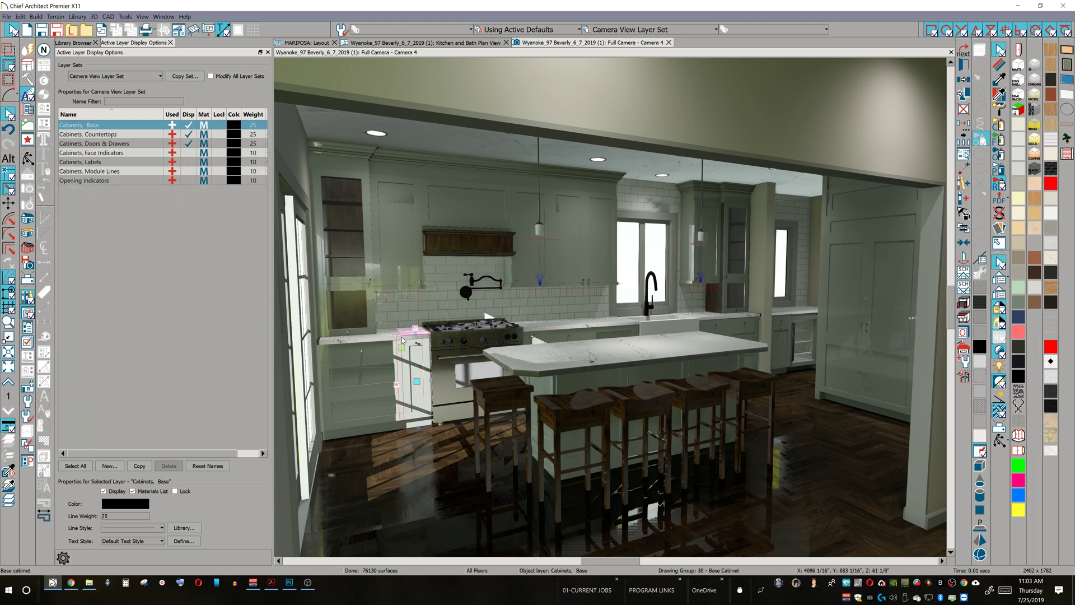
shift+click(378, 362)
shift+click(584, 335)
shift+click(707, 315)
shift+click(734, 321)
shift+click(780, 318)
shift+click(789, 322)
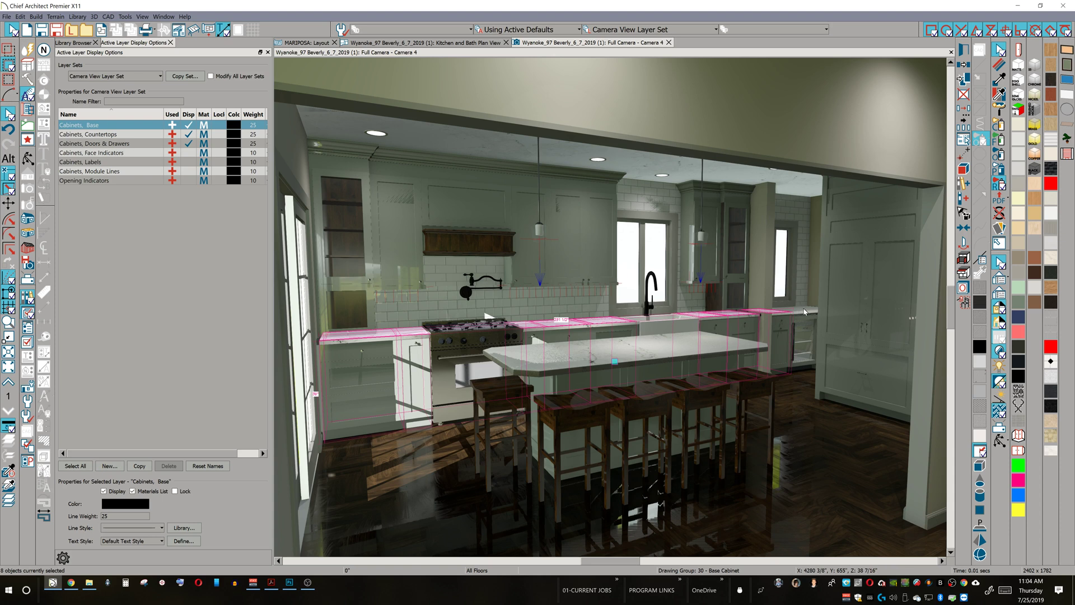
shift+click(806, 313)
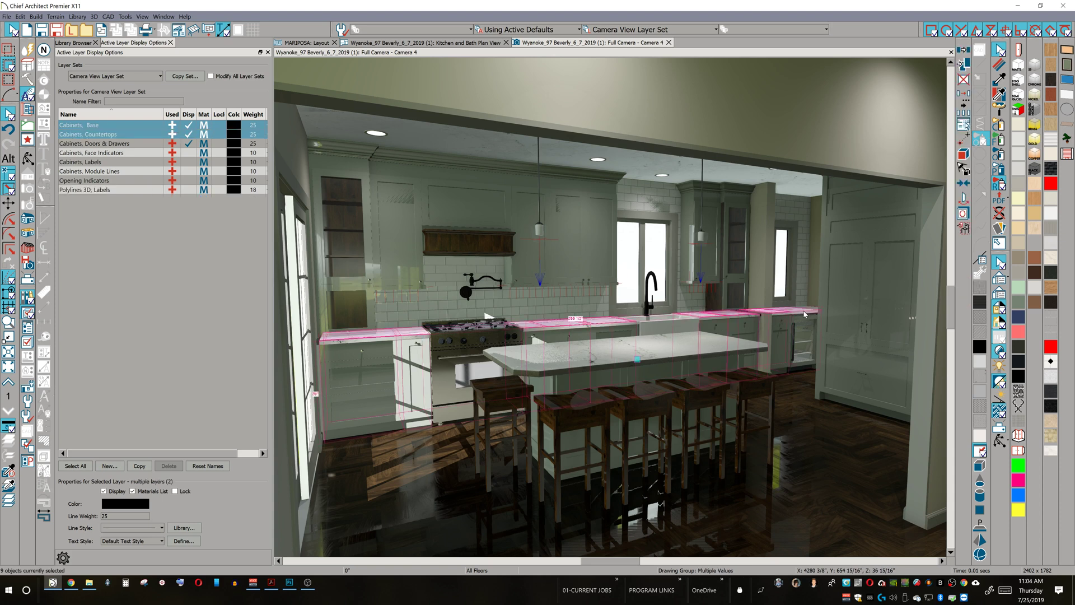
shift+click(813, 311)
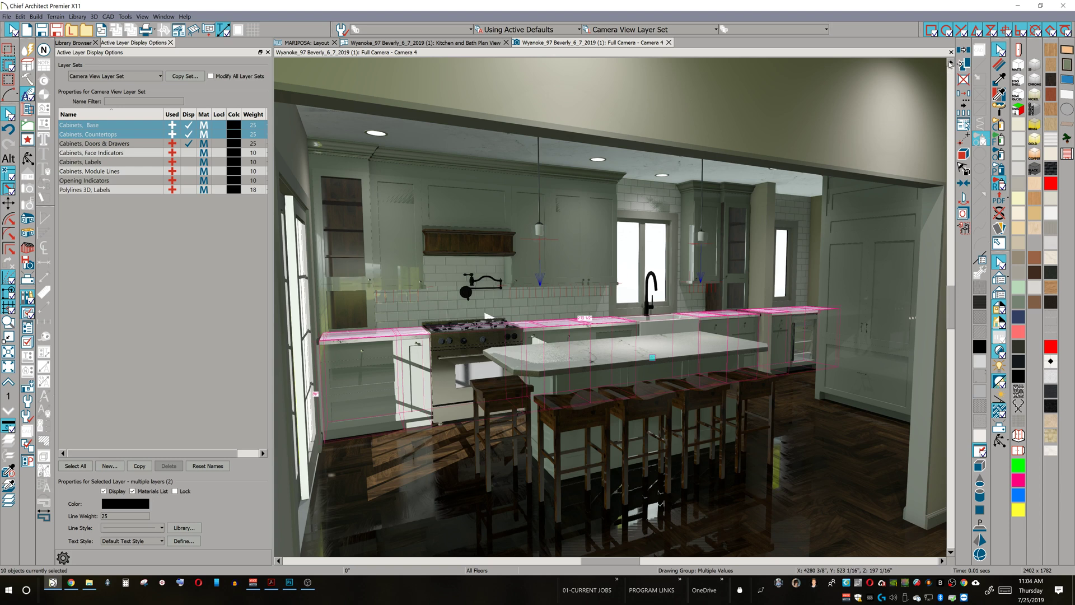
shift+click(798, 312)
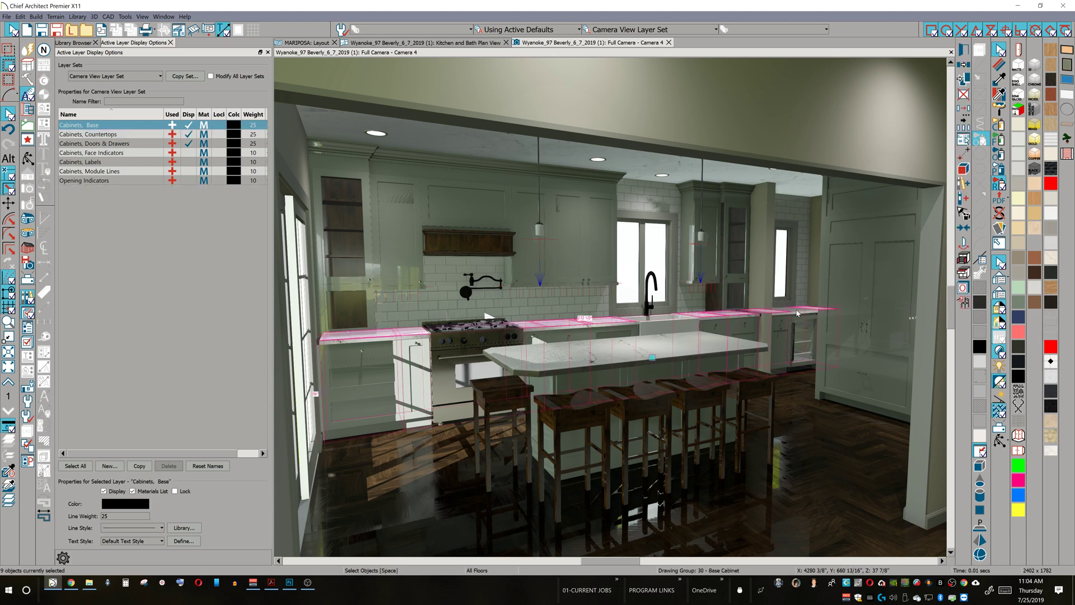
- Add the Eased molding profile to the selected base cabinets' countertops and set its width to 3/16"
key(ctrl+e)
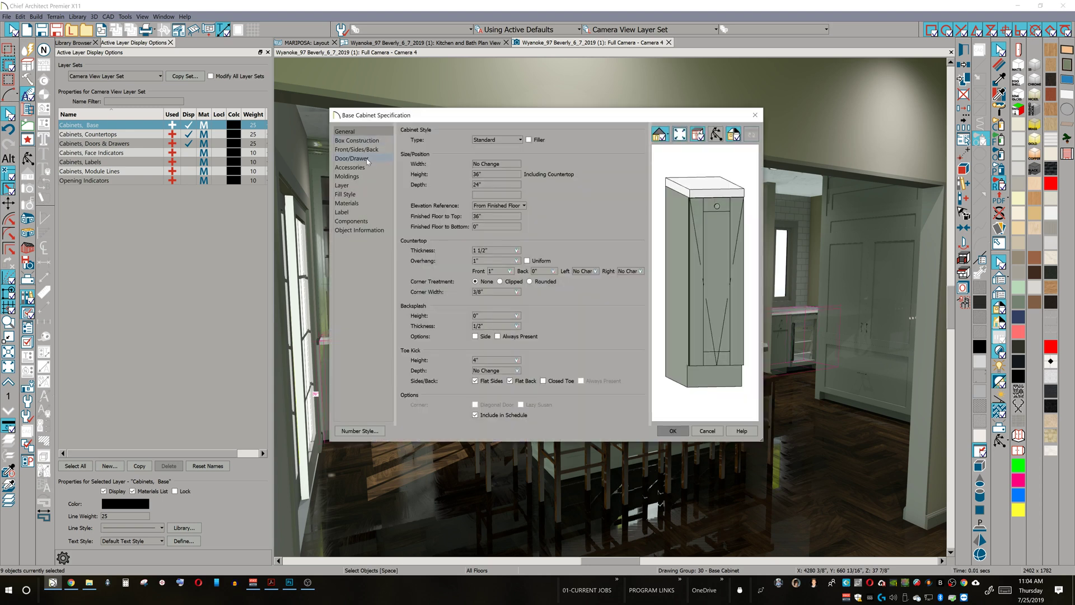
click(347, 178)
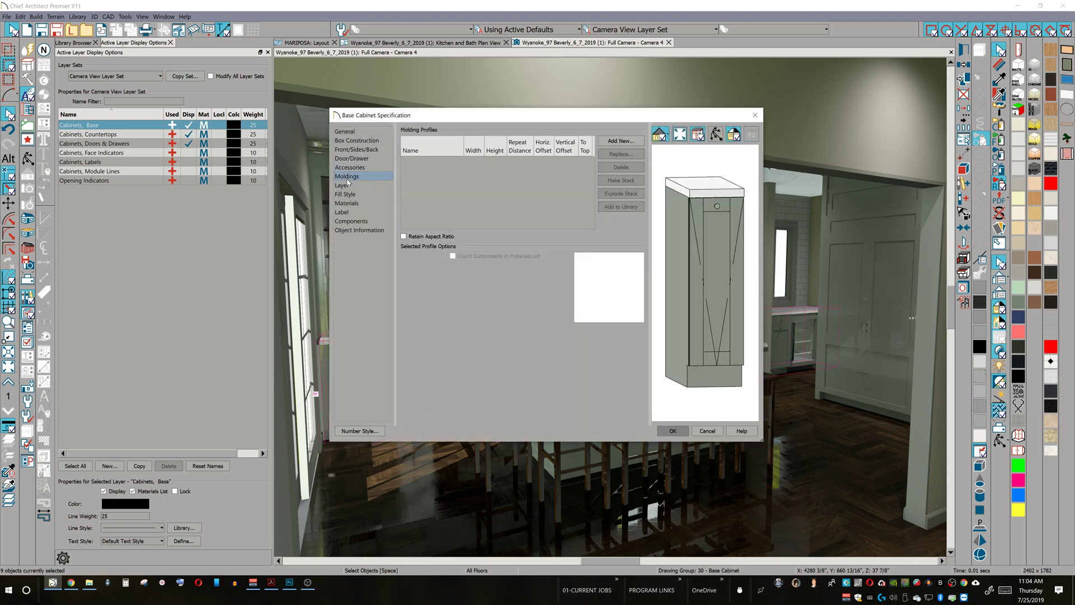
click(621, 141)
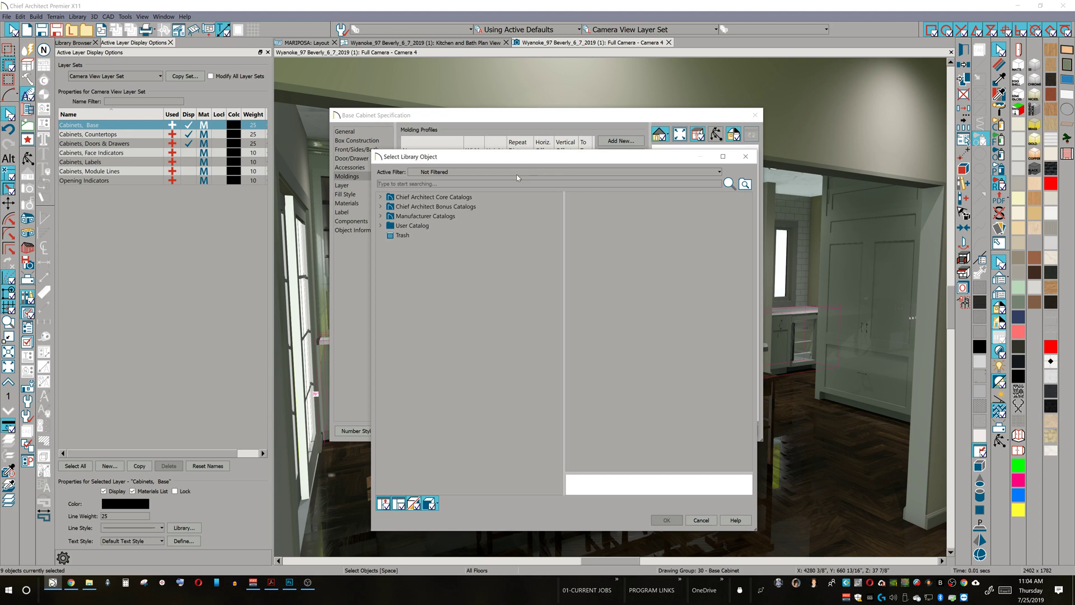
text(EASED)
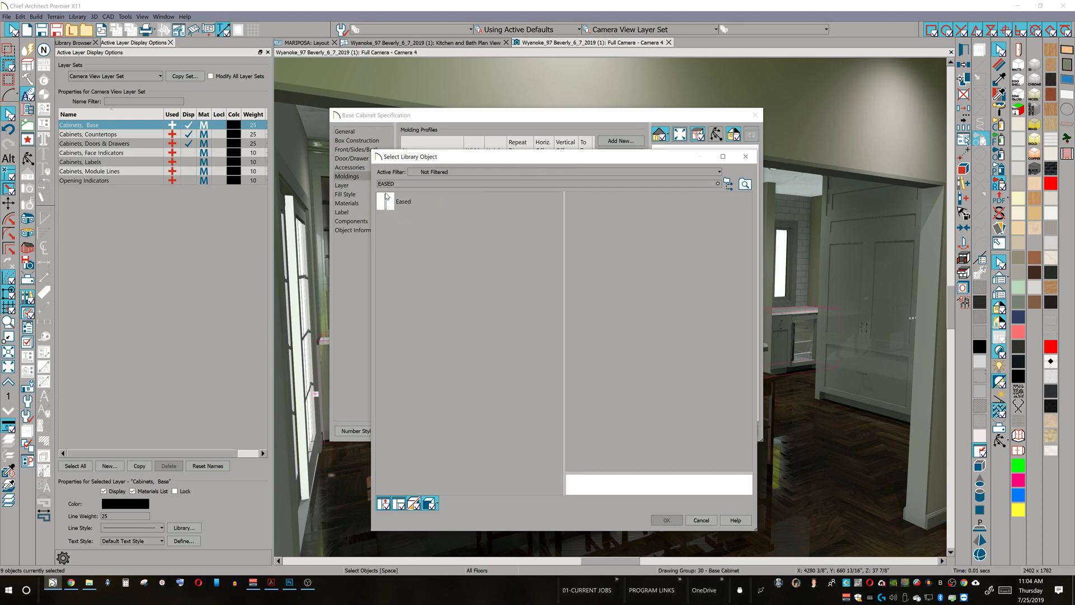
click(398, 205)
click(671, 522)
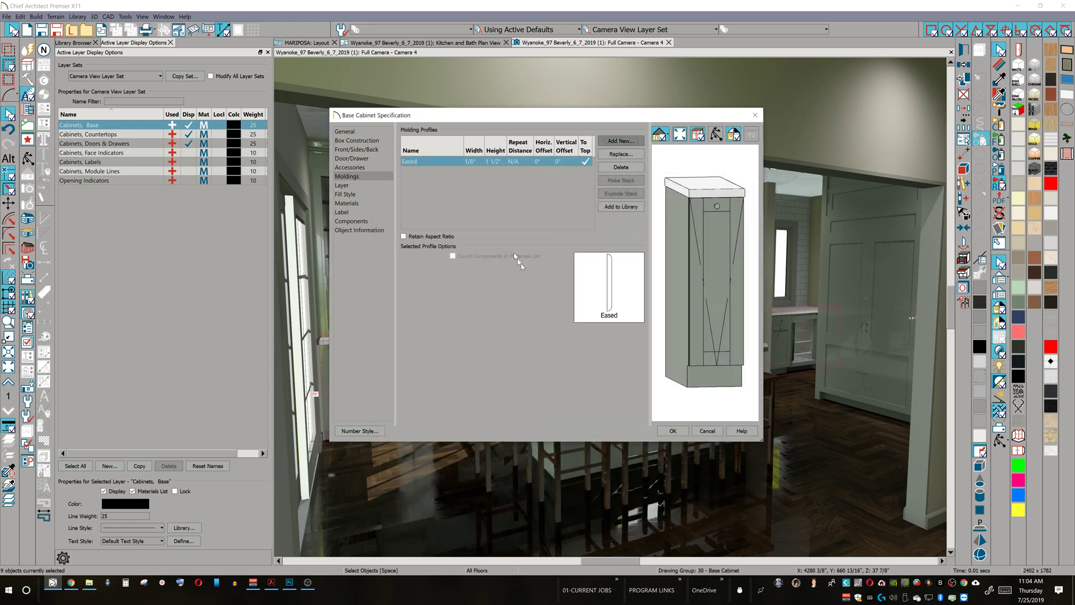
click(475, 163)
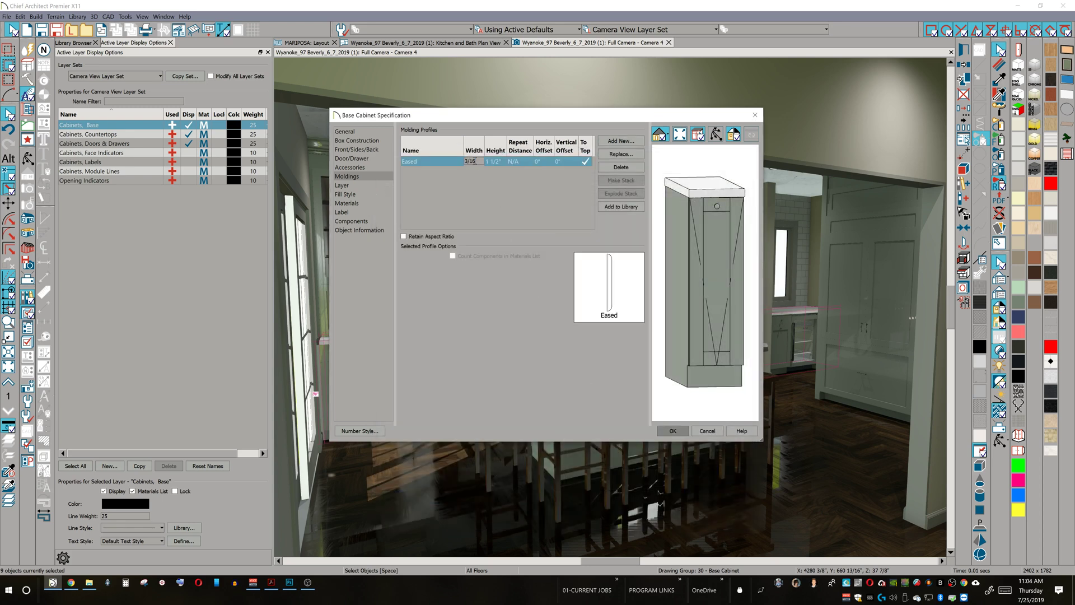
text(3/16)
click(522, 222)
click(679, 432)
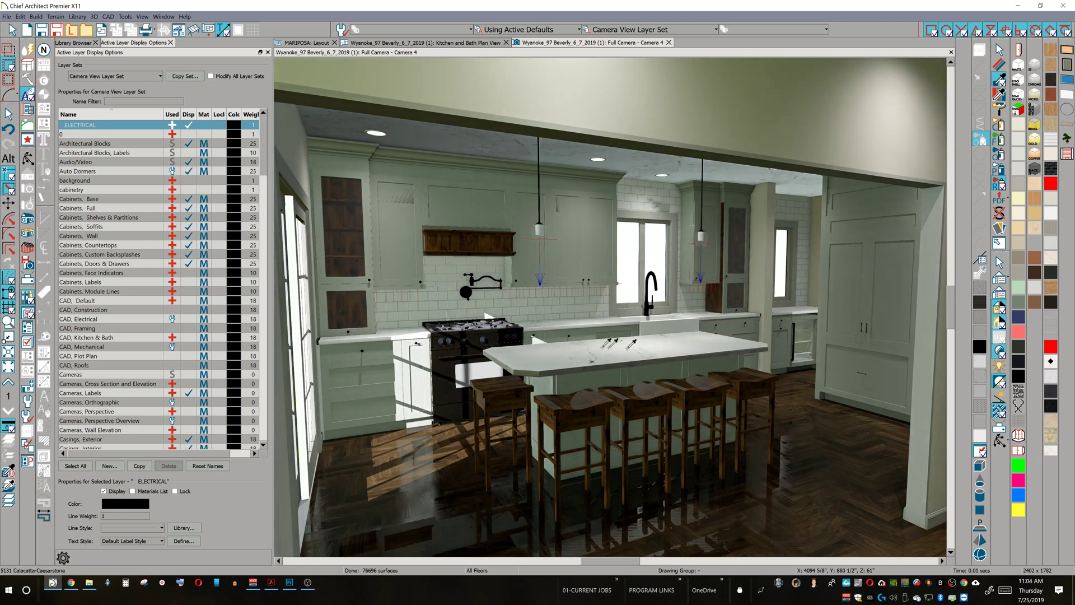
- Pick up the 5131 Calacatta-Caeserstone material from the island countertop and paint it onto the eased edge of the perimeter countertops
click(603, 348)
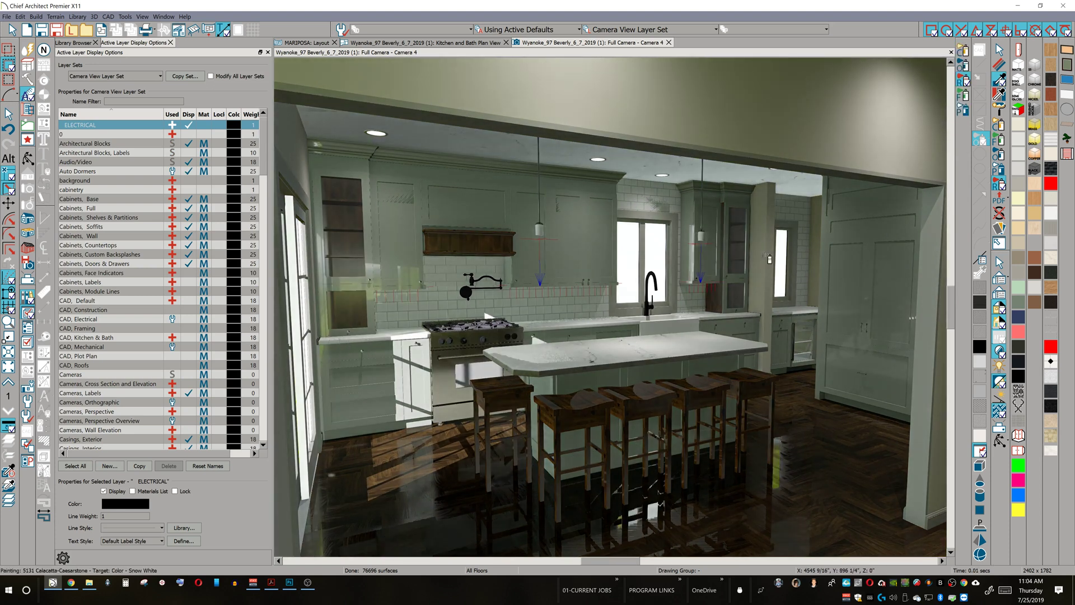
click(786, 310)
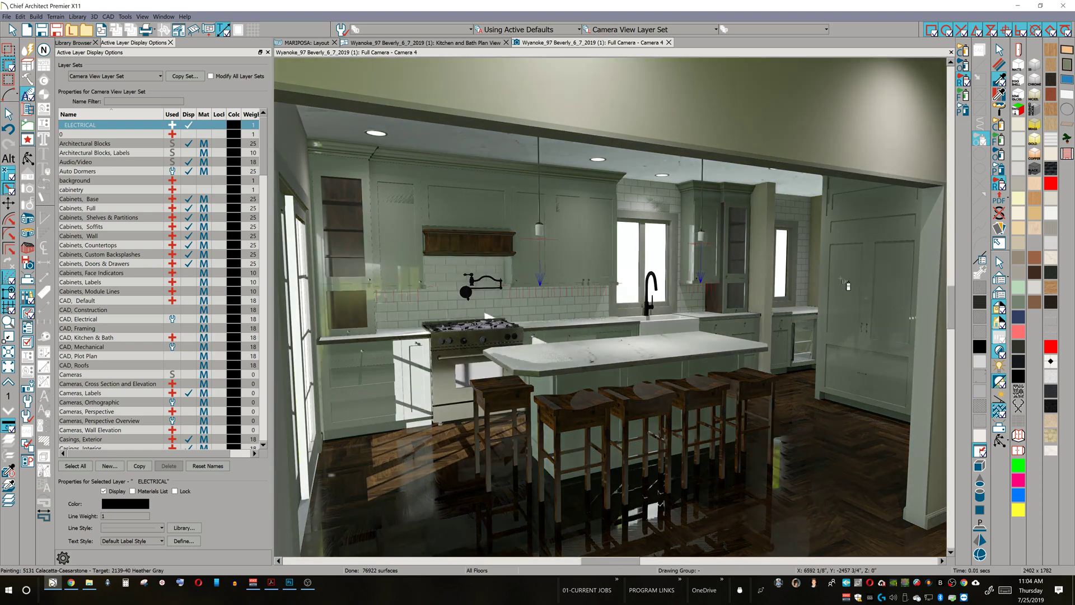
scroll(848, 286, up, 10)
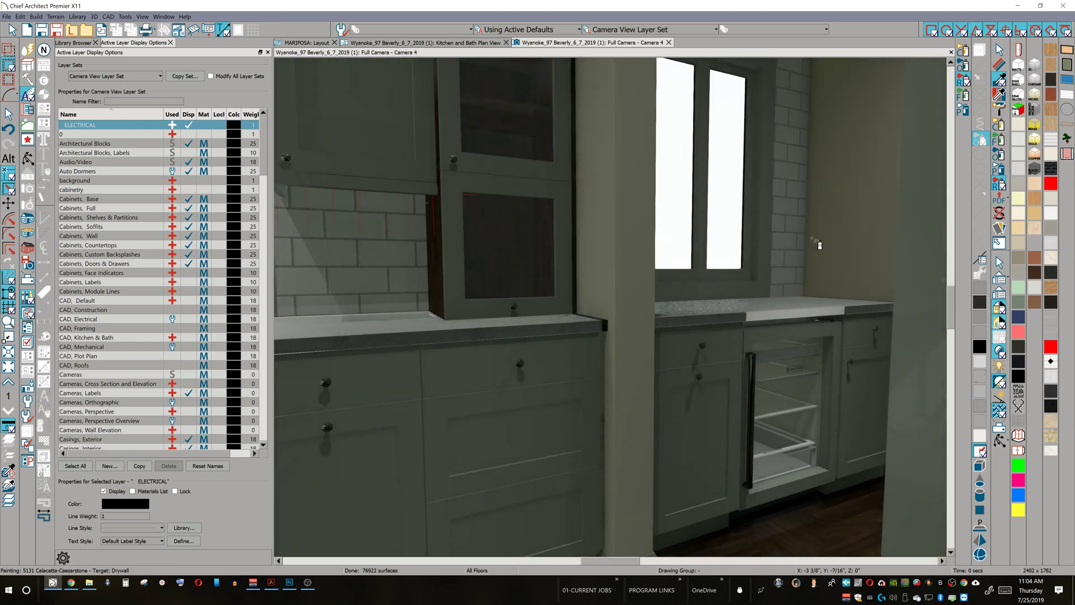
scroll(817, 243, up, 10)
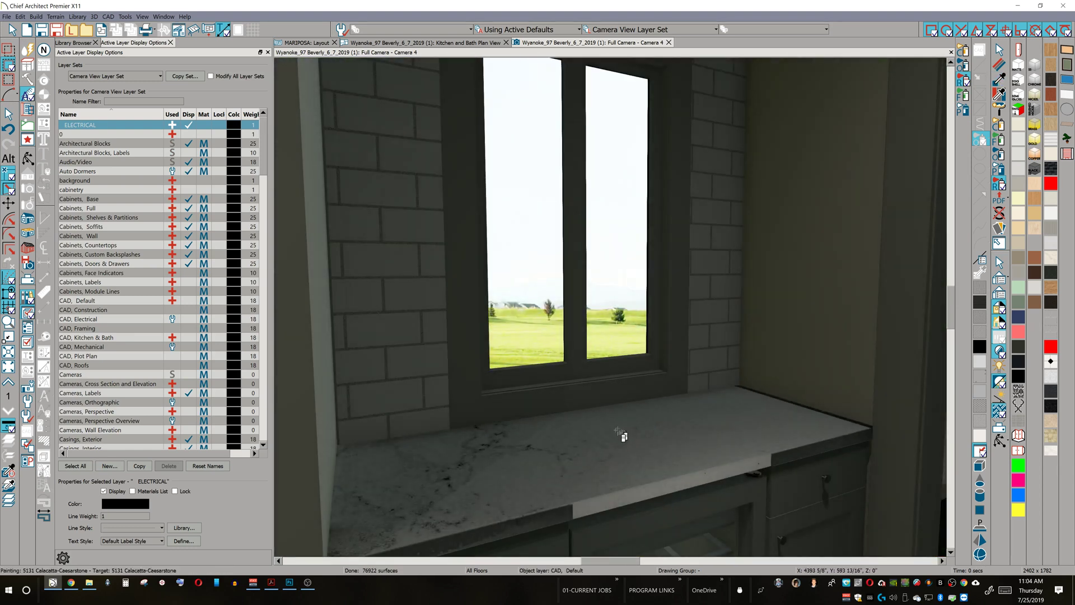
- Select the custom countertop and the flanking base cabinets in the window nook to check which countertop pieces each one forms
scroll(561, 337, down, 5)
click(539, 404)
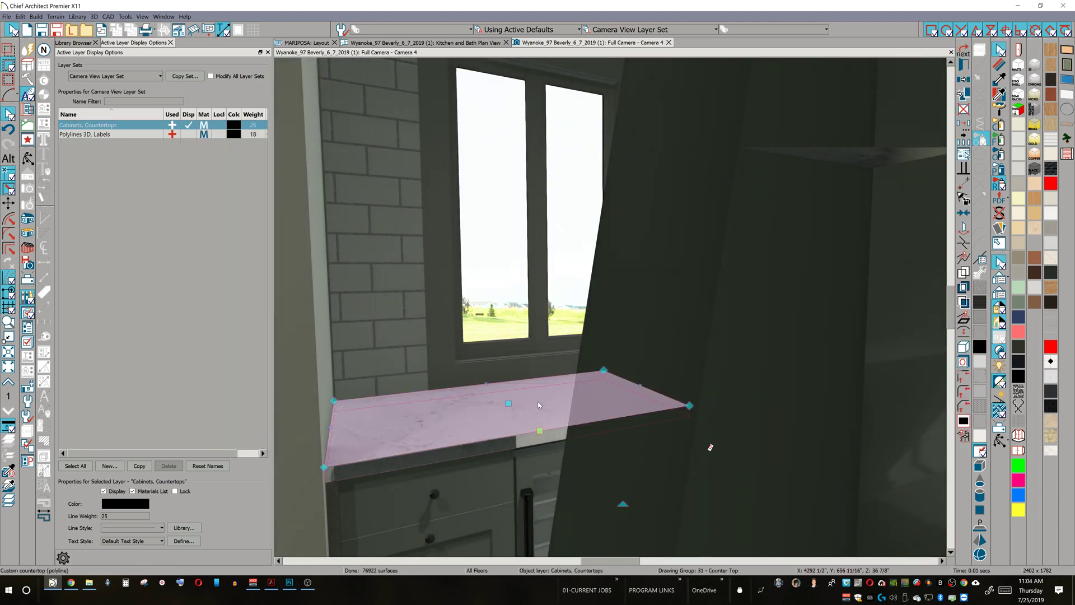
scroll(539, 406, up, 1)
drag(675, 389, 771, 363)
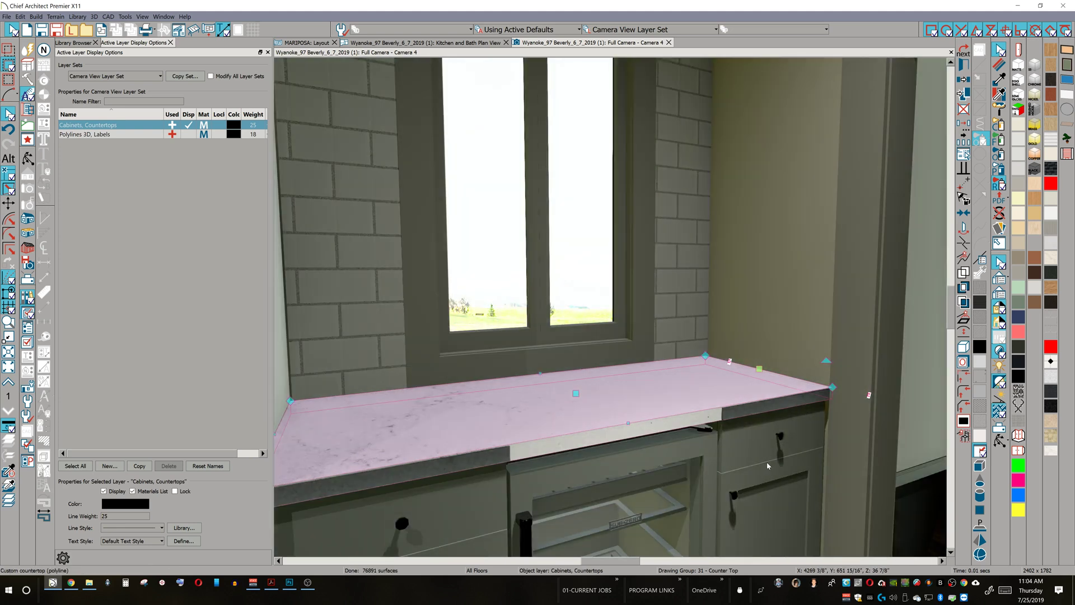
shift+click(767, 464)
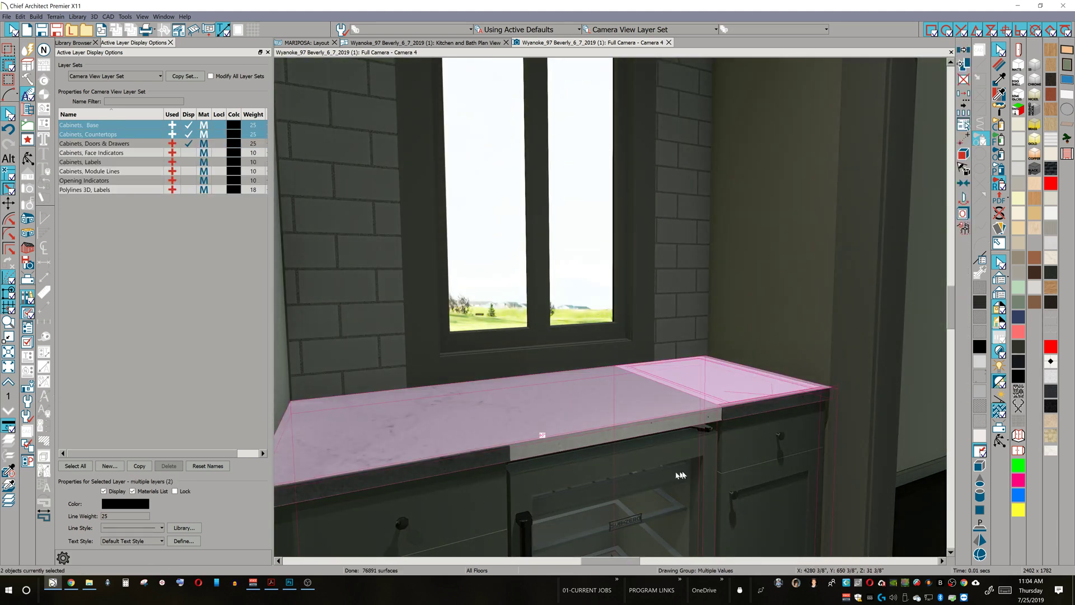
click(749, 458)
shift+click(465, 500)
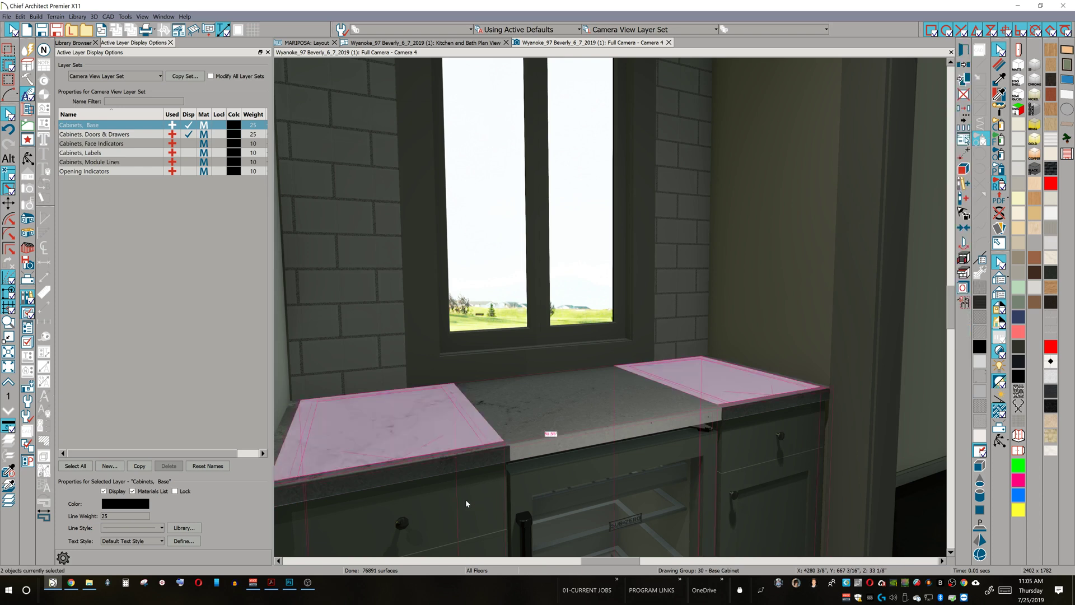
- Add the Eased molding profile from the library to the nook's custom countertop and change the profile's width
click(596, 411)
double_click(596, 408)
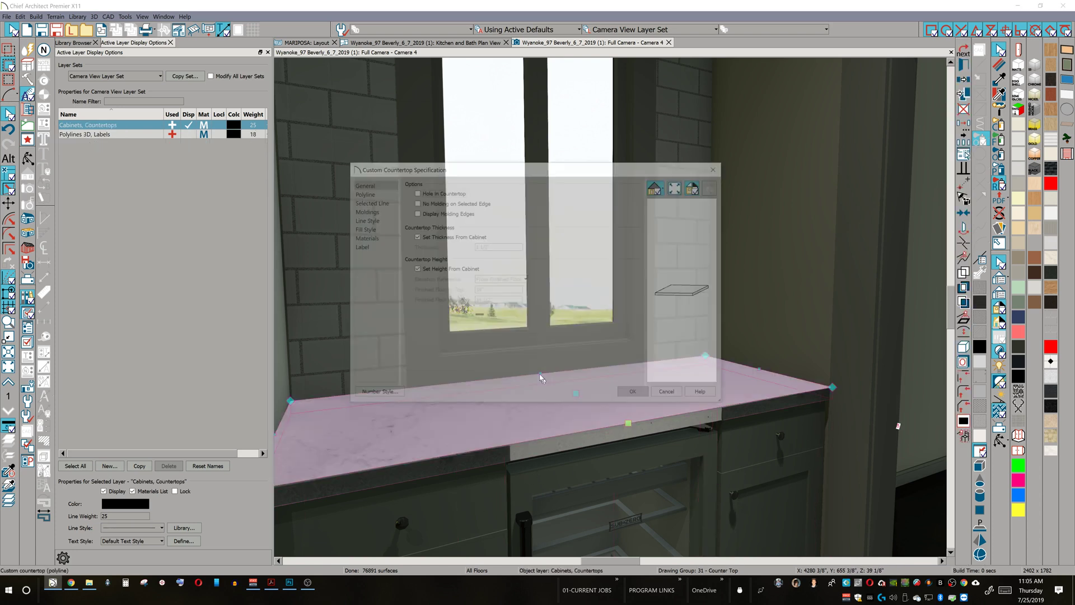
click(364, 210)
click(601, 194)
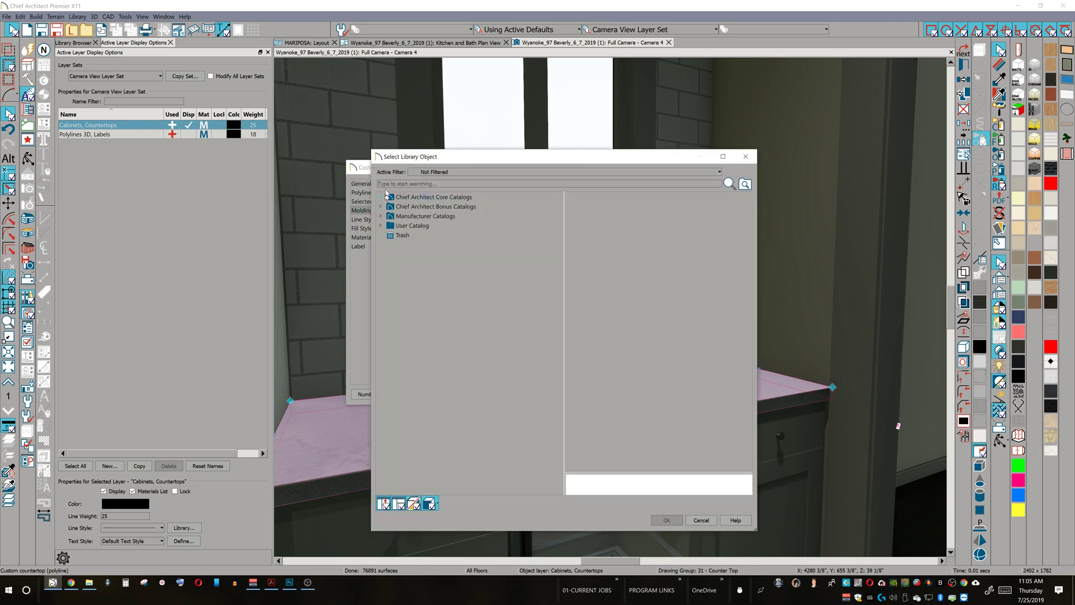
text(EASED)
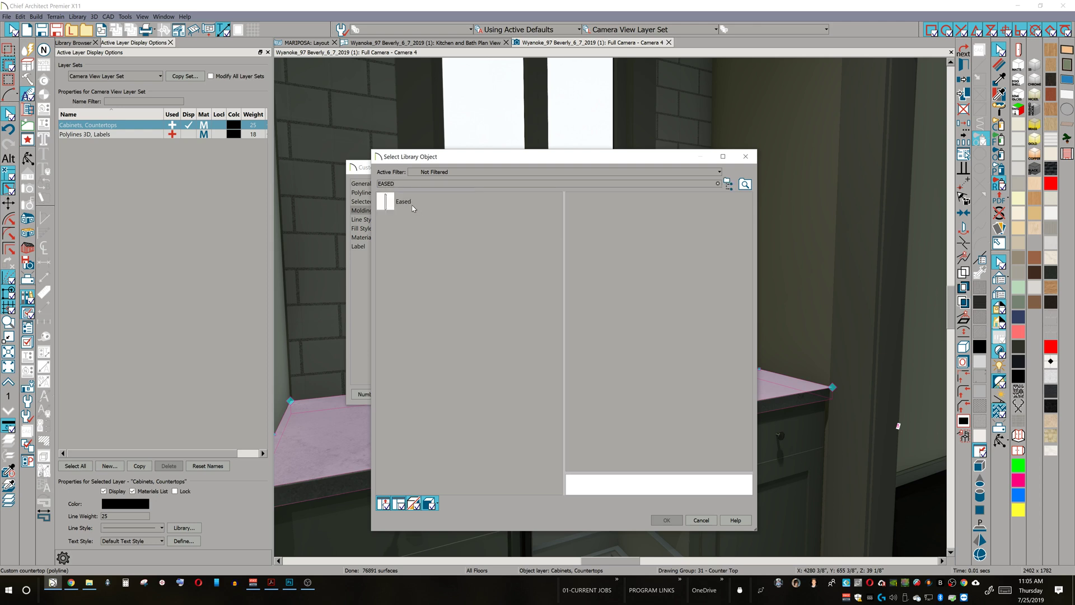
click(399, 202)
double_click(399, 202)
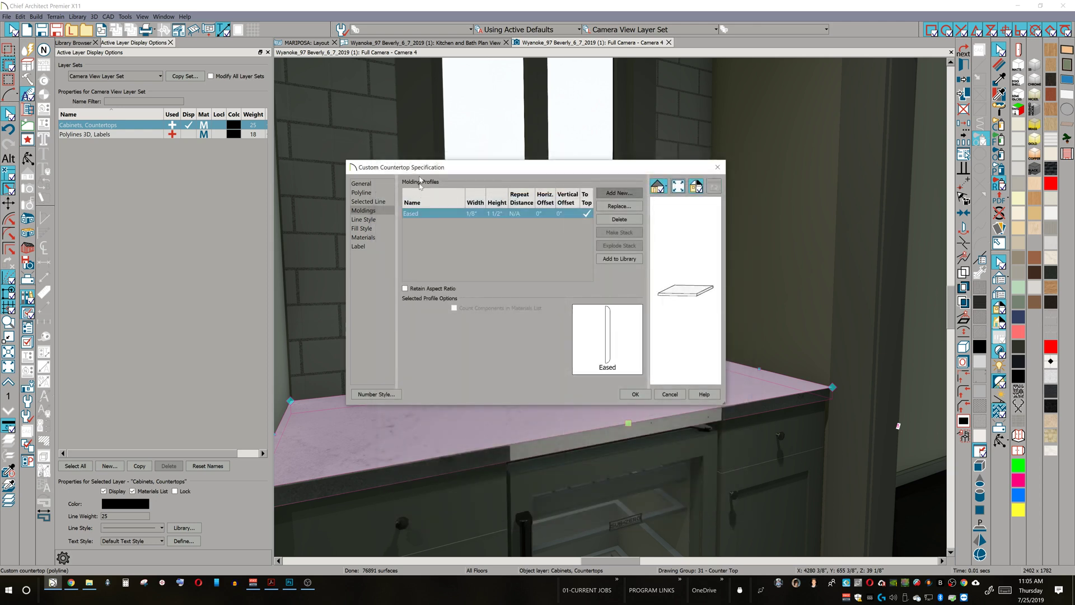
click(478, 213)
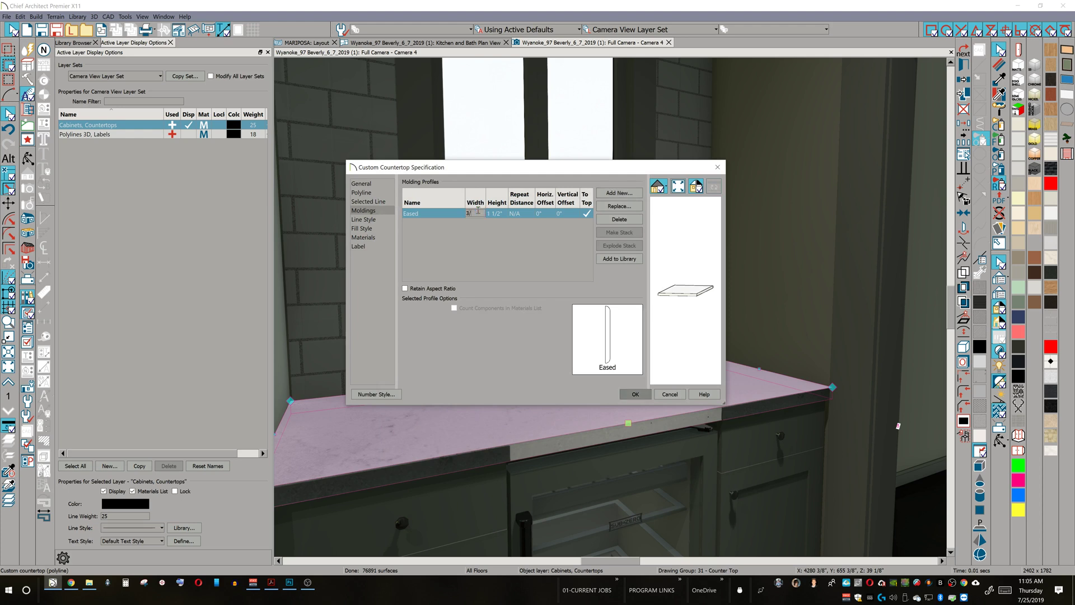
click(636, 392)
- Pick up the 5131 Calacatta-Caeserstone material from the nook countertop and paint it onto the eased edge above the undercounter cooler
click(997, 79)
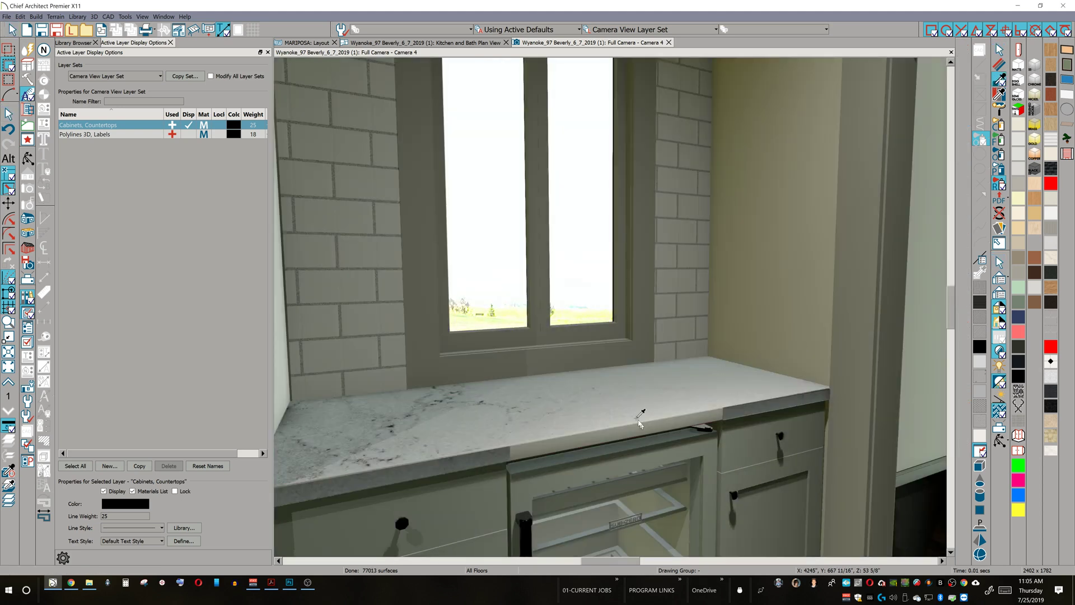
click(638, 419)
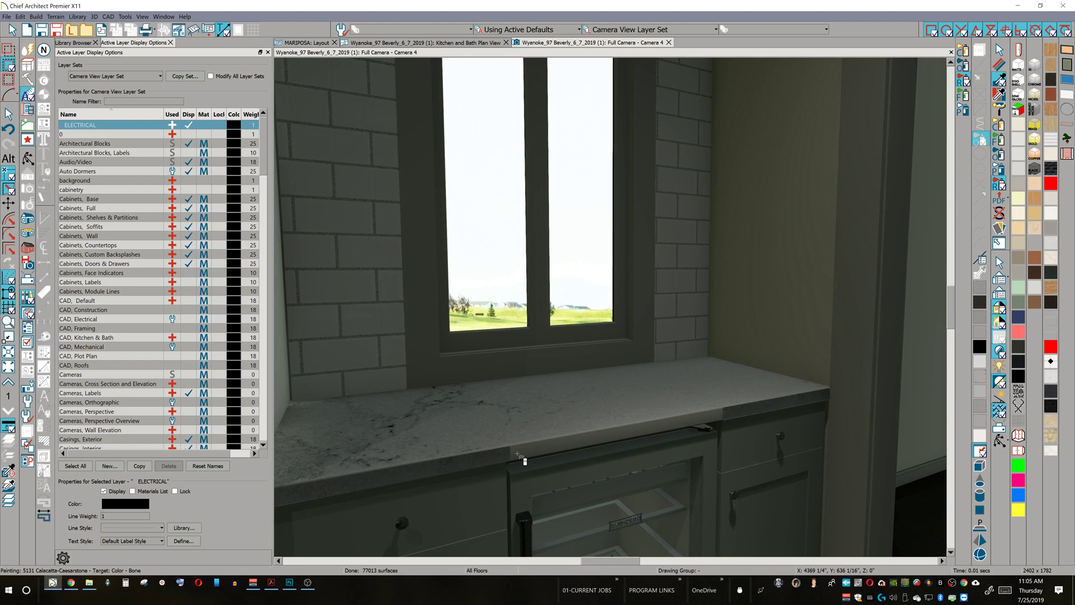
click(491, 461)
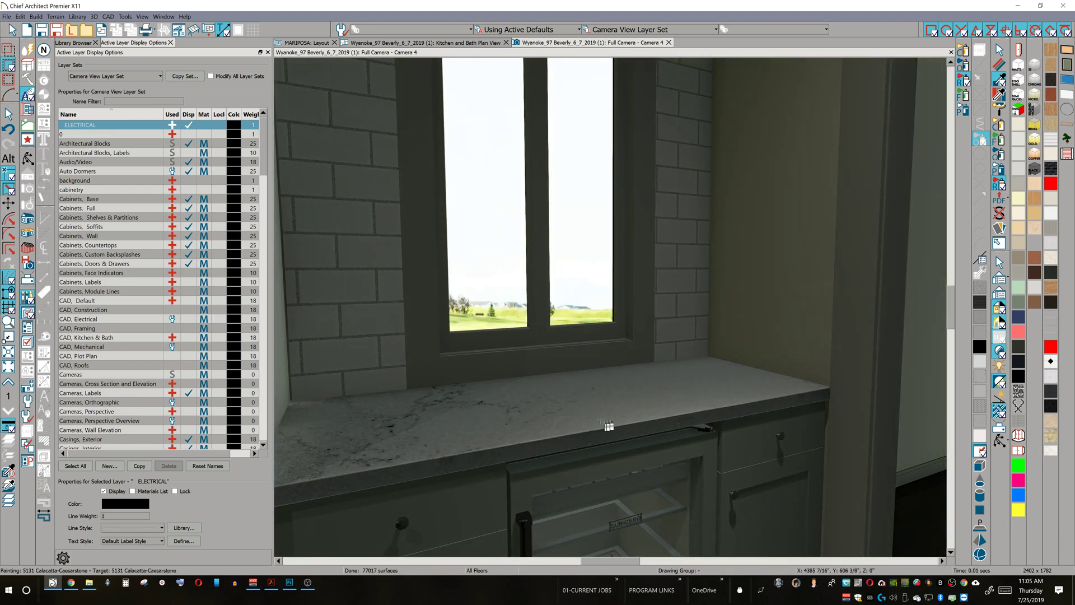
key(space)
click(692, 446)
- Open the 5131 Calacatta-Caeserstone material definition, remove its normal map, and check the countertop texture on the preview teapot
scroll(643, 452, down, 5)
middle_drag(642, 451, 763, 319)
scroll(764, 313, down, 5)
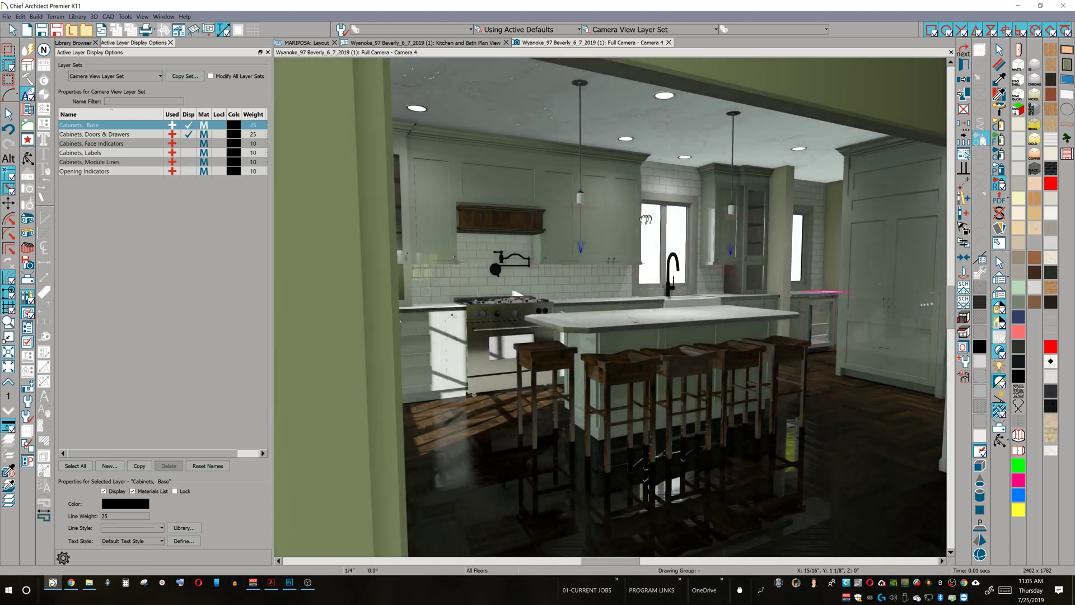
middle_drag(717, 324, 519, 107)
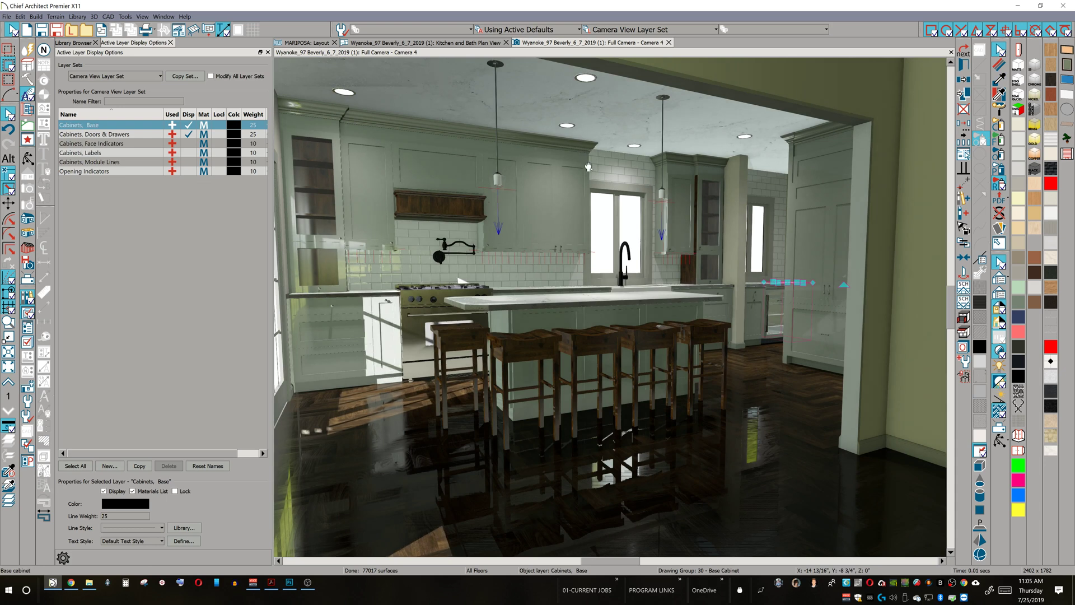
middle_drag(588, 166, 592, 206)
scroll(592, 205, up, 3)
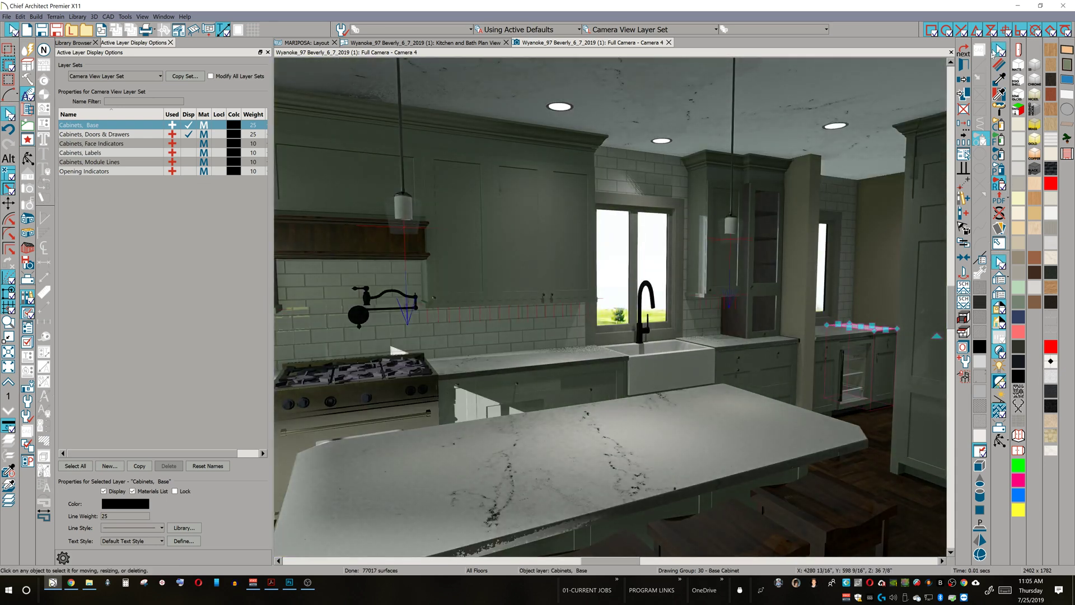
click(1001, 65)
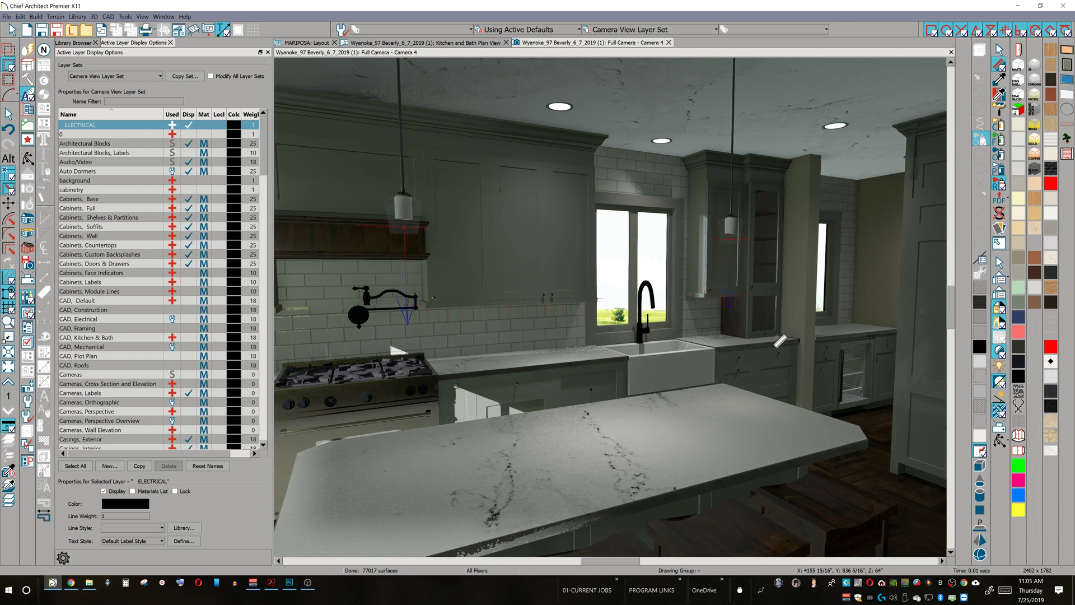
click(293, 296)
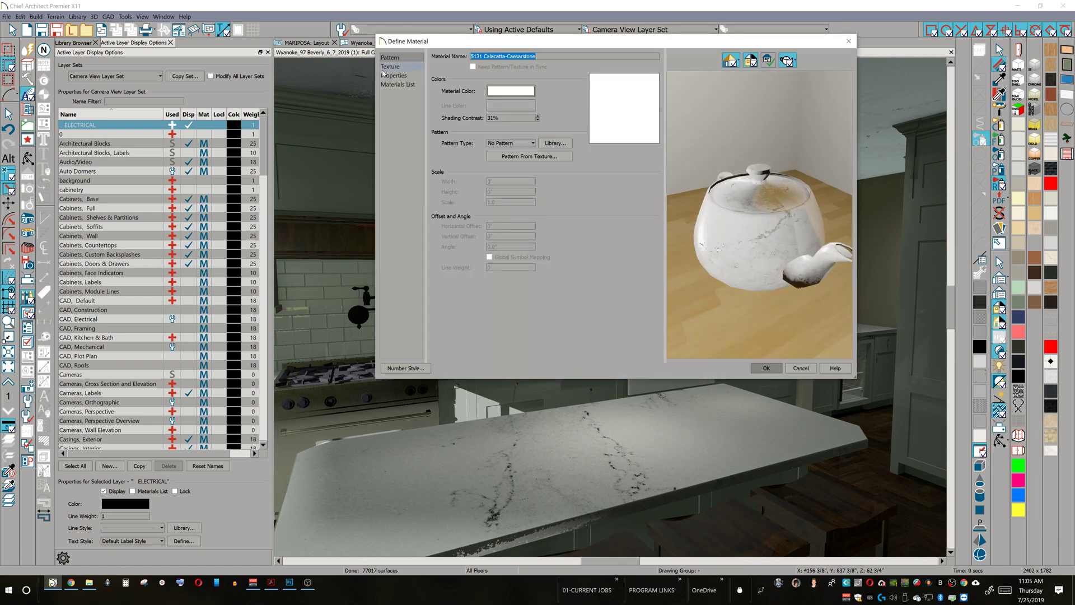
click(383, 69)
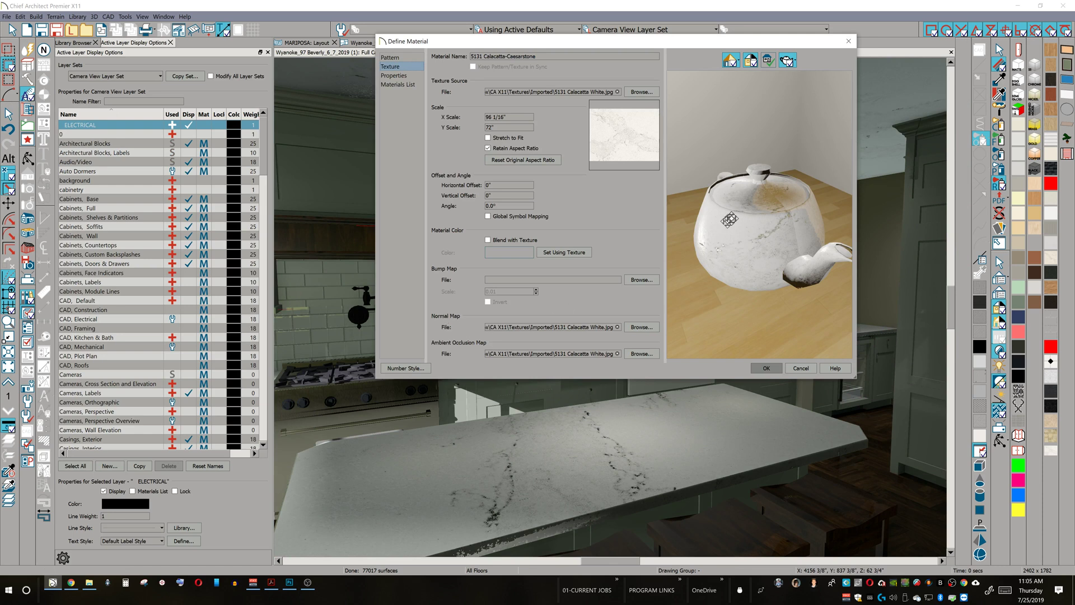
scroll(745, 222, up, 4)
scroll(739, 242, down, 3)
drag(742, 247, 610, 211)
scroll(689, 202, up, 4)
drag(686, 203, 795, 230)
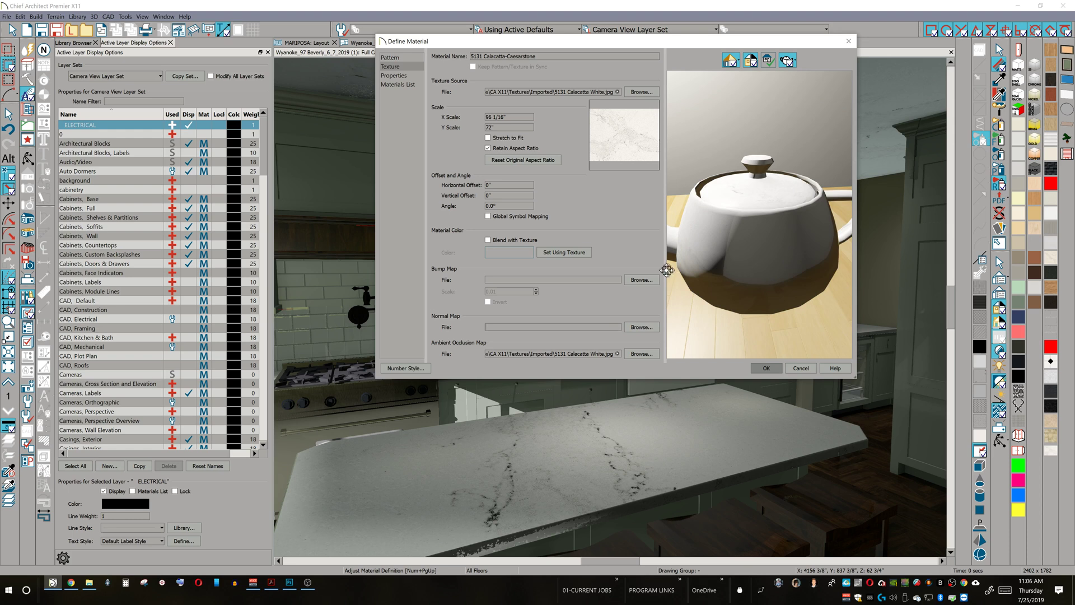
drag(667, 270, 648, 282)
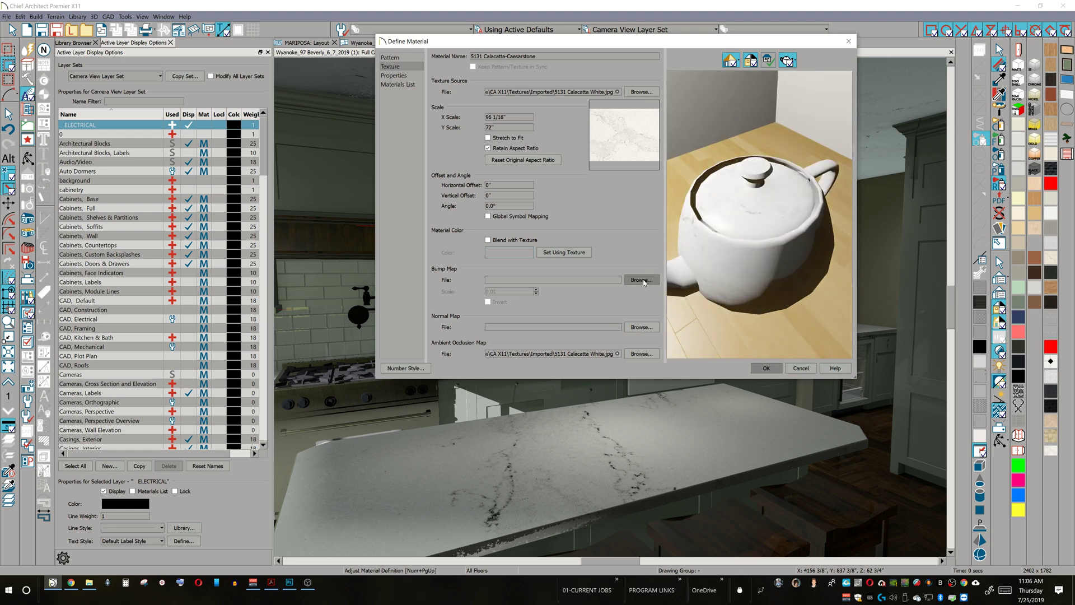
- Assign 5131 Calacatta White GLOSS MAP.jpg from the COUNTERTOPS folder as the material's roughness map and apply the changes
click(384, 77)
click(642, 161)
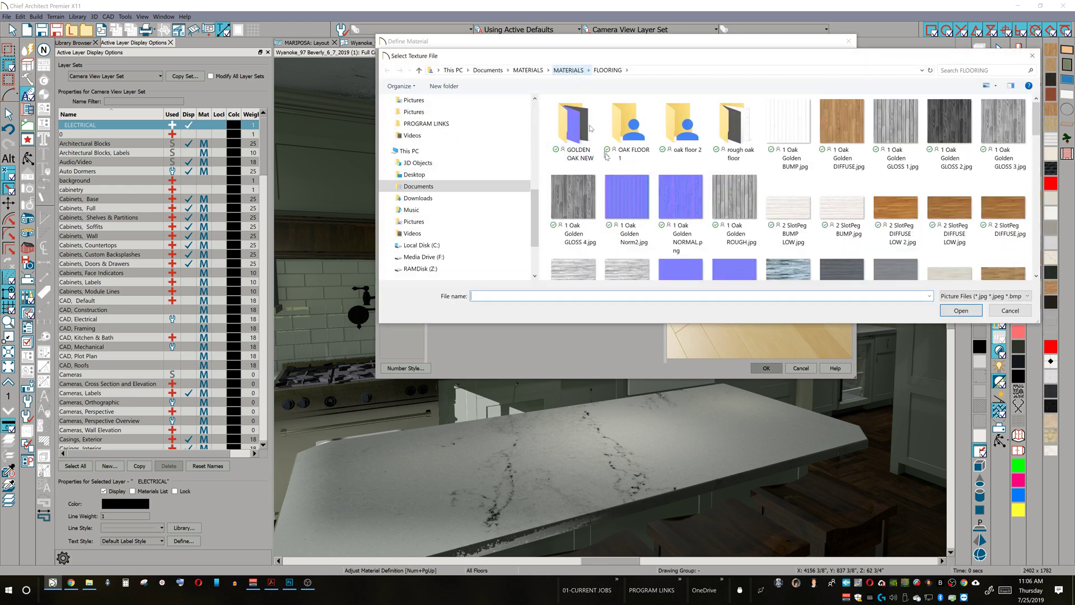
click(569, 70)
double_click(597, 210)
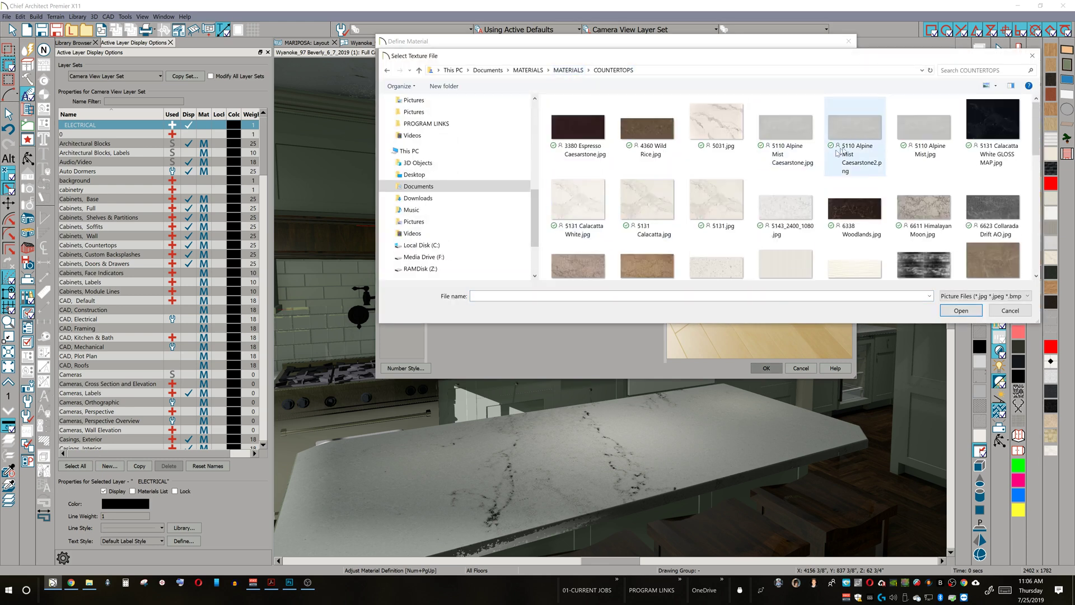
double_click(1007, 124)
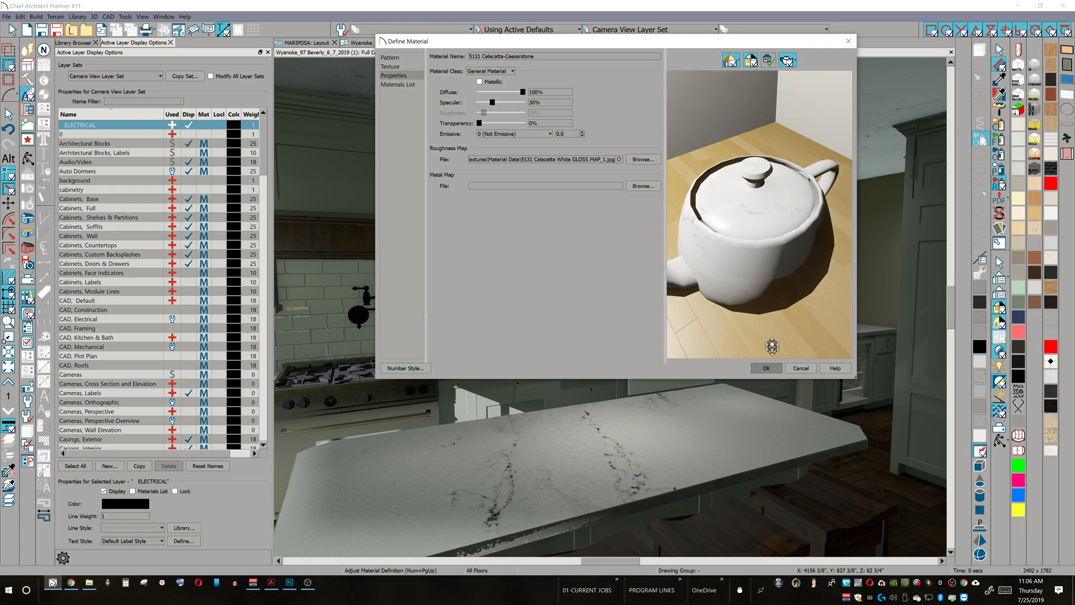
drag(761, 250, 773, 305)
click(767, 368)
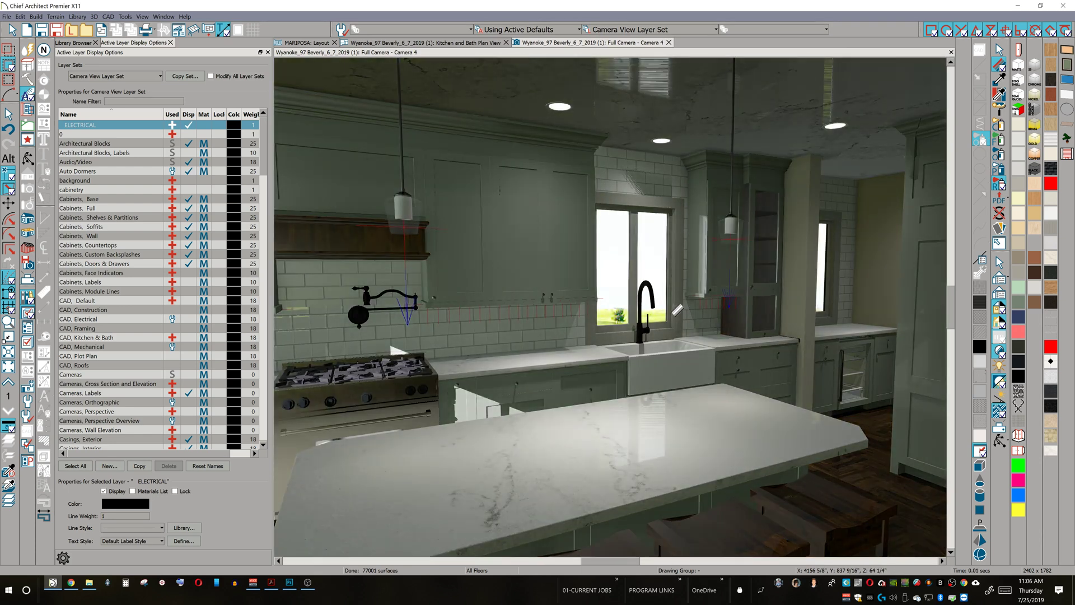
- Apply the CEILING GYP BD material from the library's starter kitchen materials to the kitchen ceiling
scroll(677, 309, down, 6)
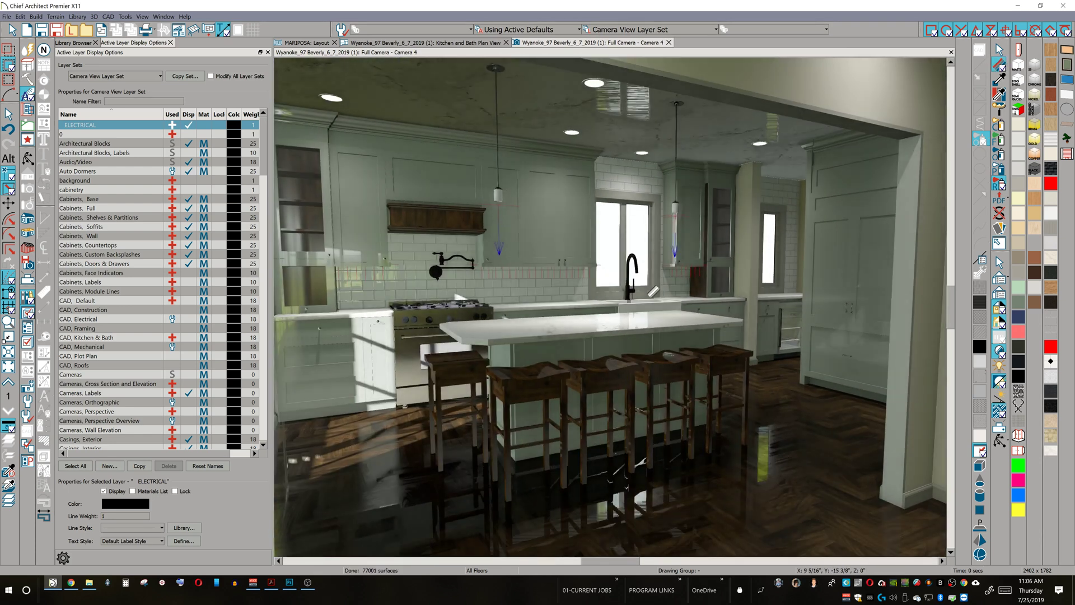
scroll(595, 188, up, 4)
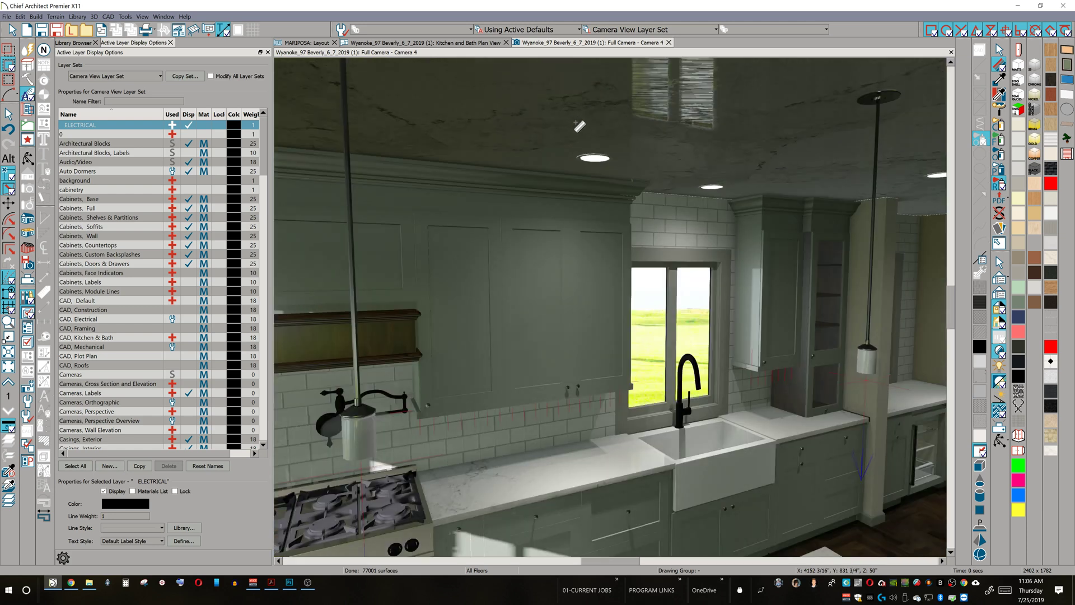
middle_drag(638, 148, 530, 143)
scroll(619, 126, down, 2)
scroll(619, 126, down, 3)
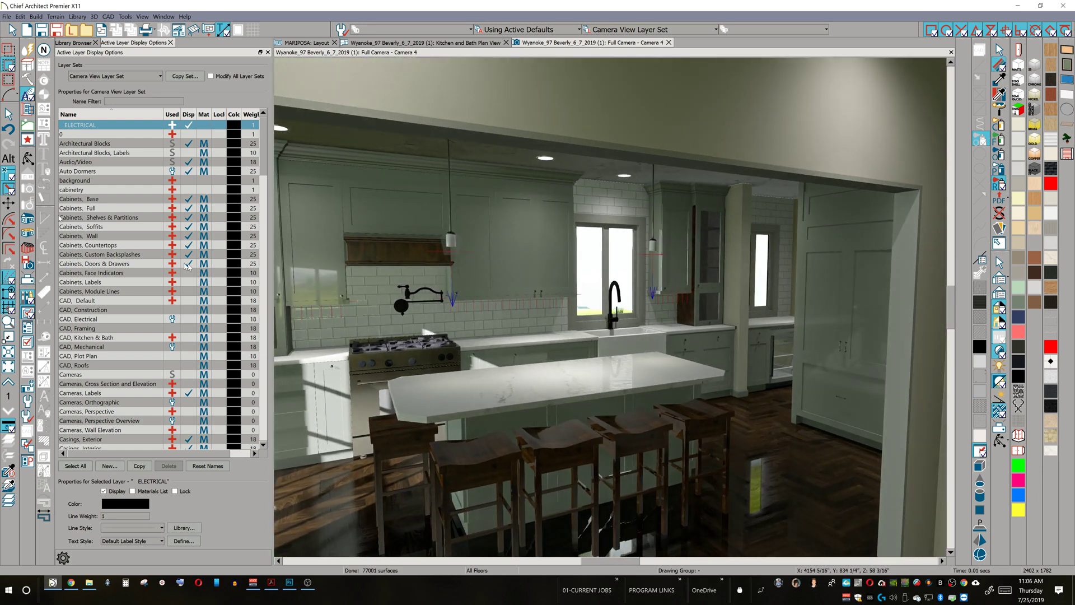
click(72, 42)
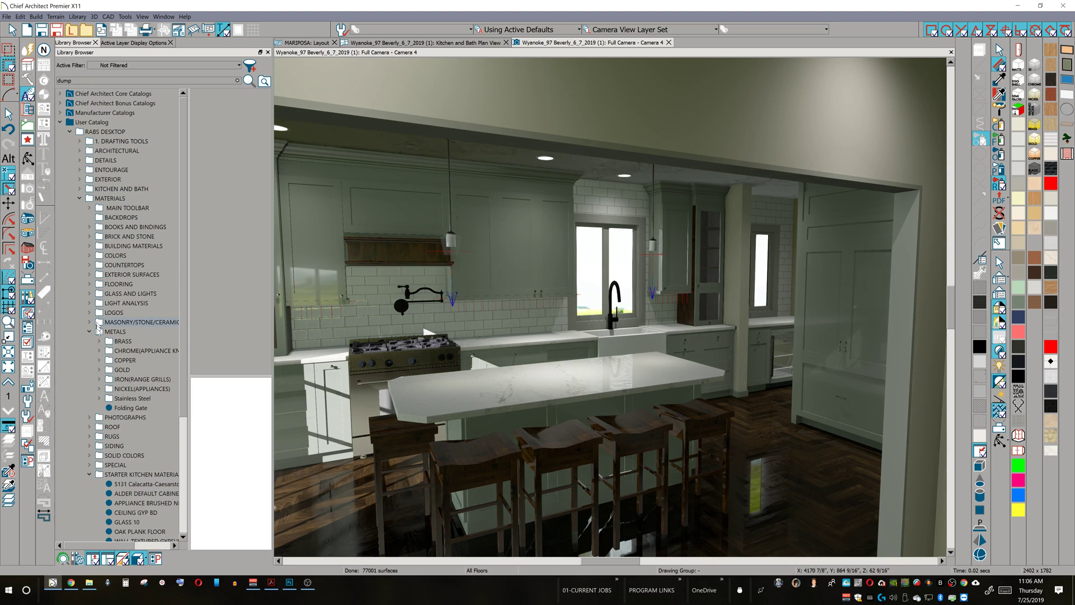
scroll(107, 449, down, 3)
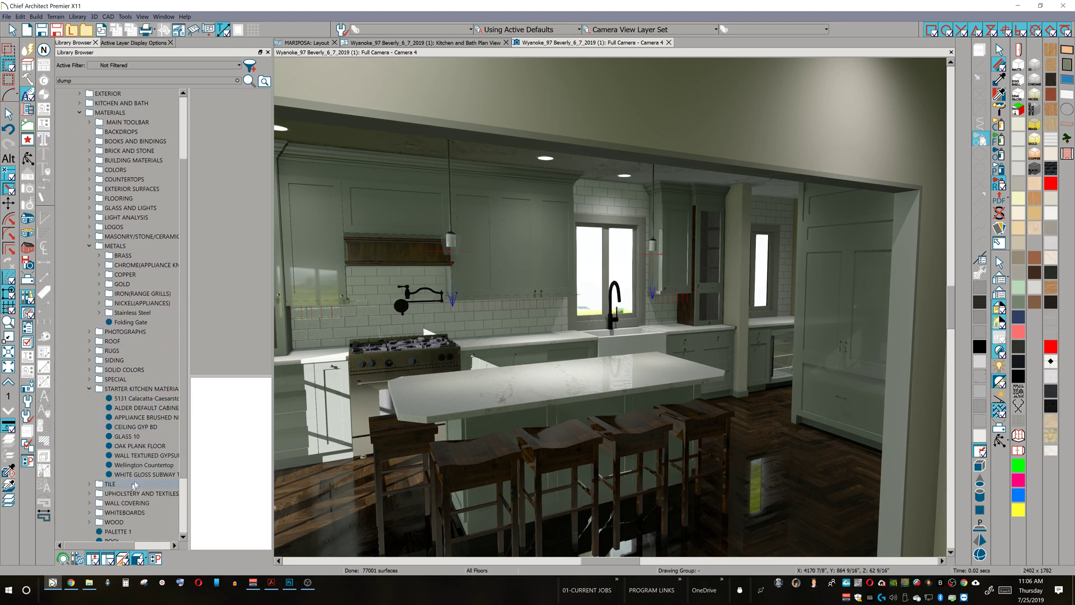
click(137, 428)
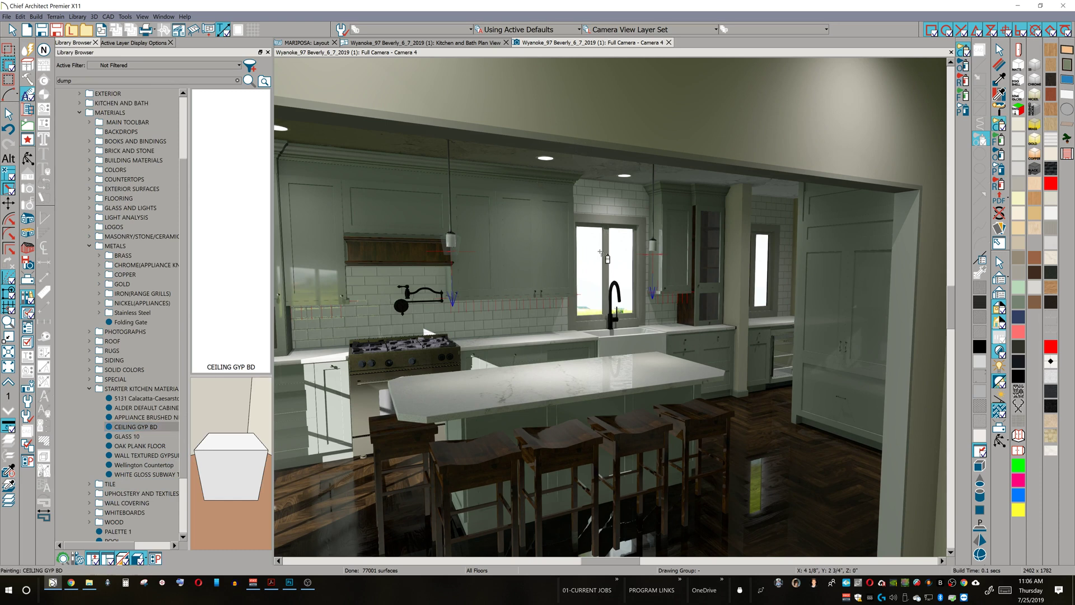
scroll(602, 255, up, 3)
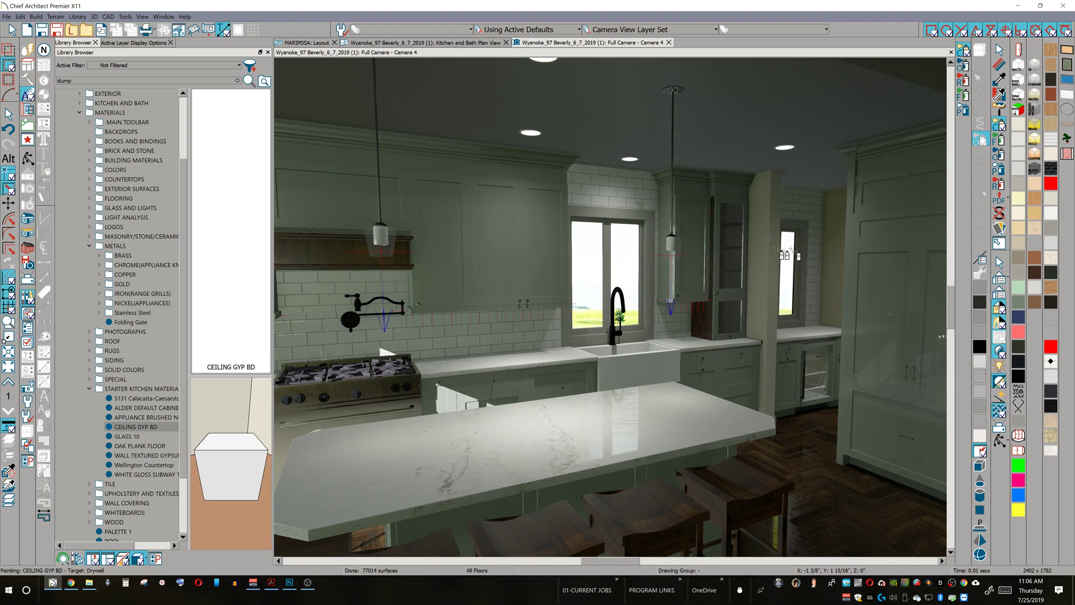
- Apply the WALL TEXTURED GYPSUM material from the library's starter kitchen materials to the kitchen side wall above the glass doors
key(Escape)
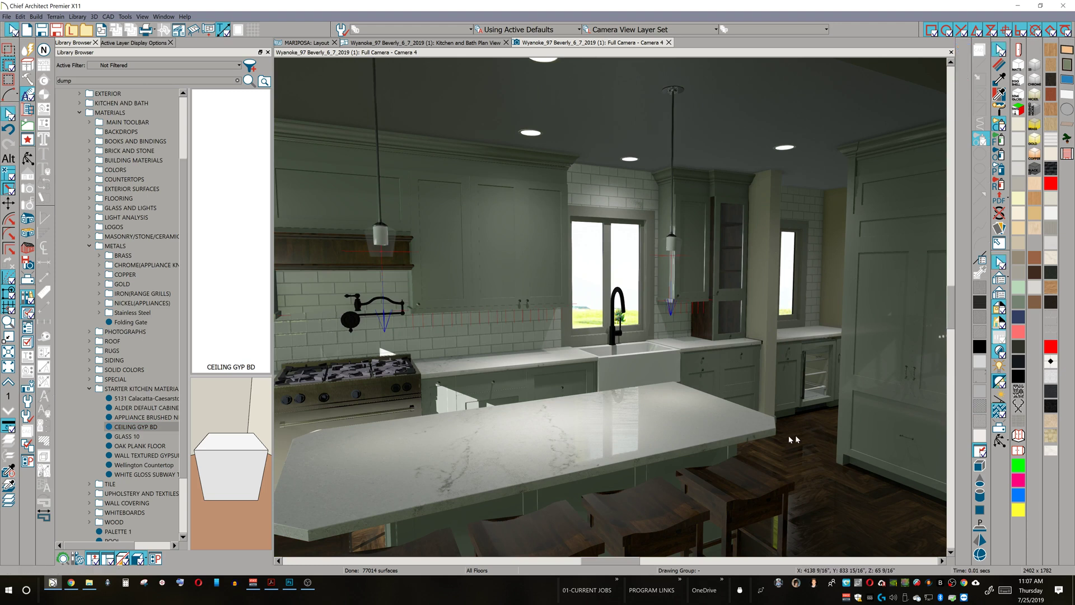
middle_drag(569, 427, 583, 392)
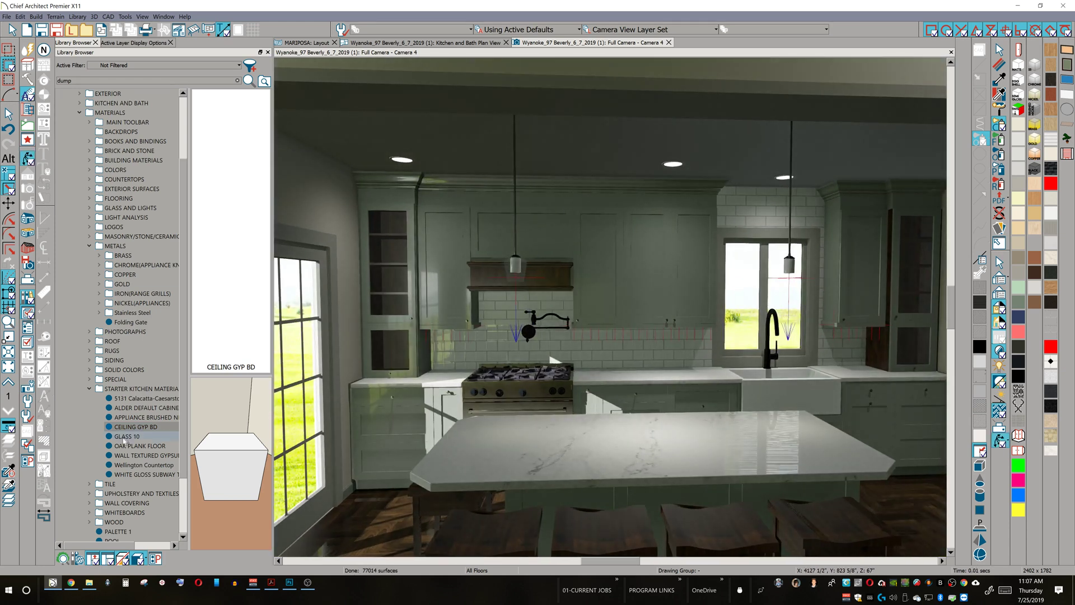
click(135, 456)
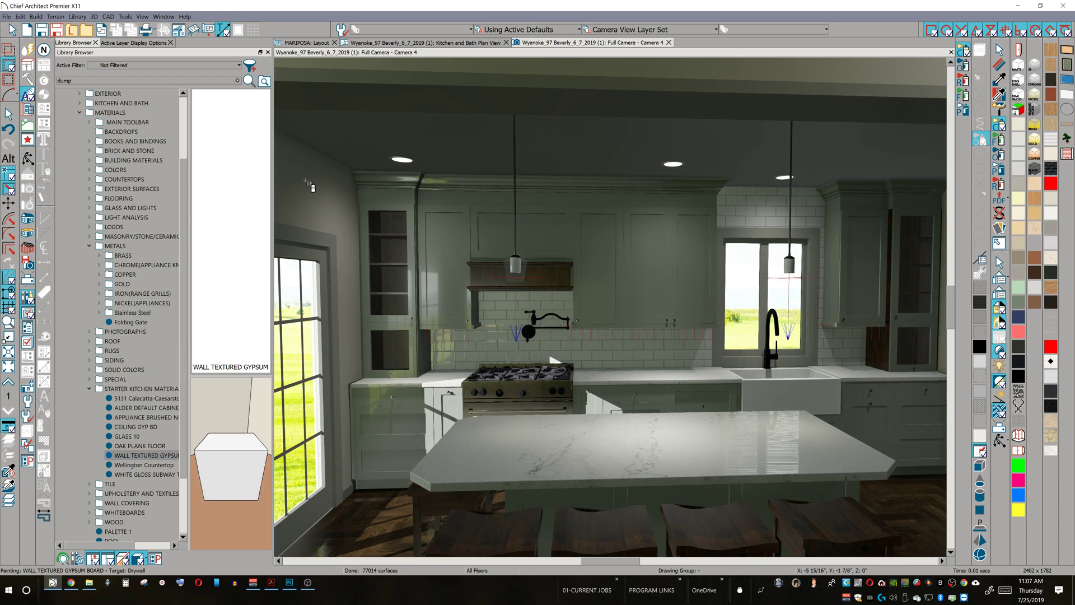
click(309, 185)
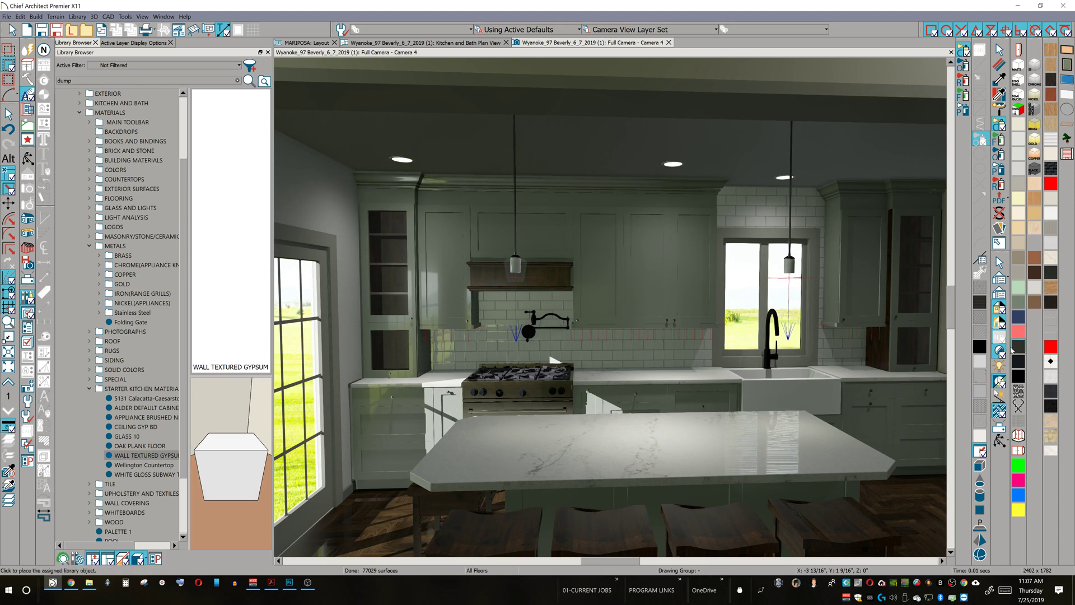
- Paint the range's grates and burners with the COOKING PAN IRON material from the library's iron range grill metals
click(1000, 441)
mouse_move(761, 385)
mouse_down()
mouse_move(769, 385)
mouse_move(741, 360)
mouse_move(445, 355)
mouse_move(604, 360)
mouse_move(601, 393)
mouse_up()
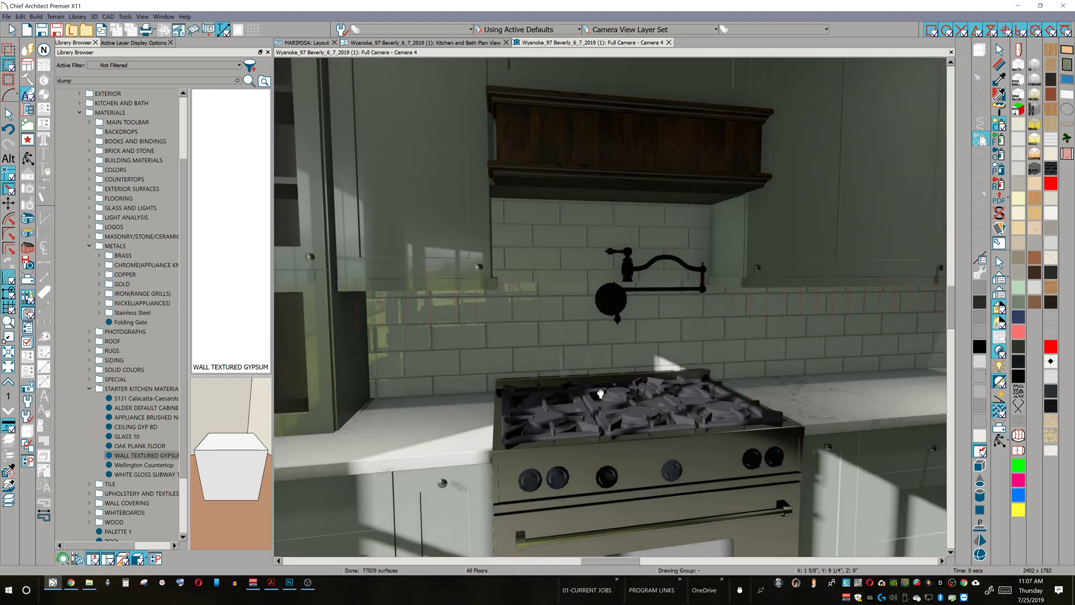
click(1034, 168)
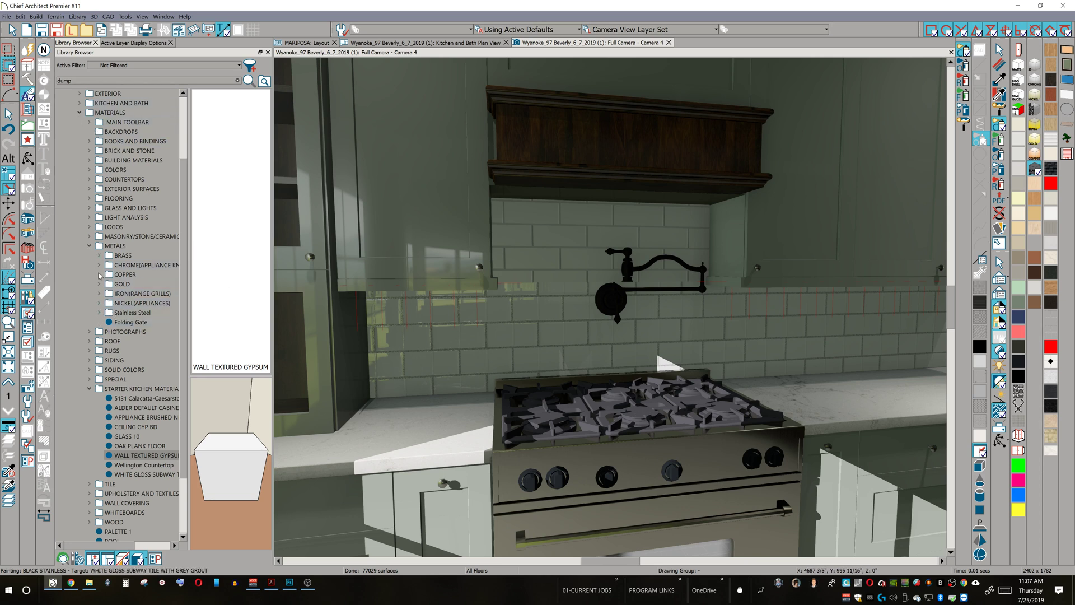
click(99, 294)
click(152, 303)
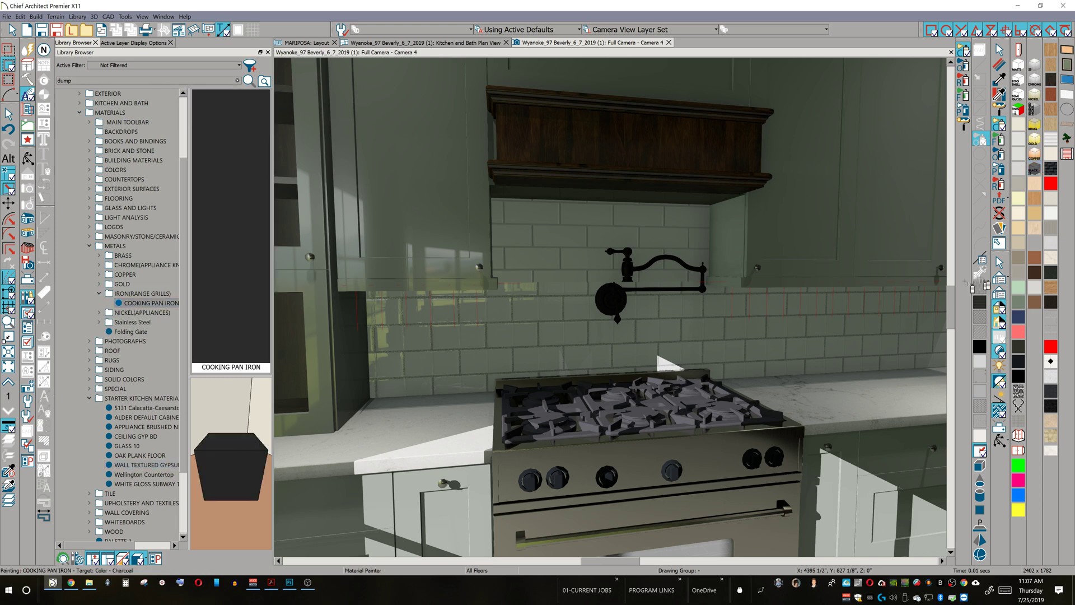
click(758, 398)
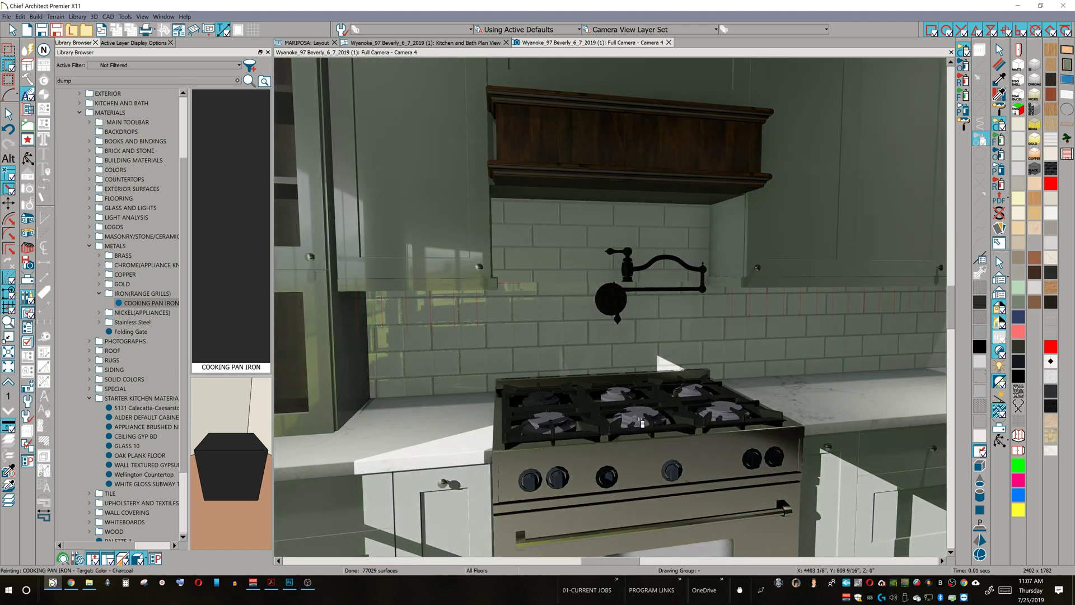
click(751, 447)
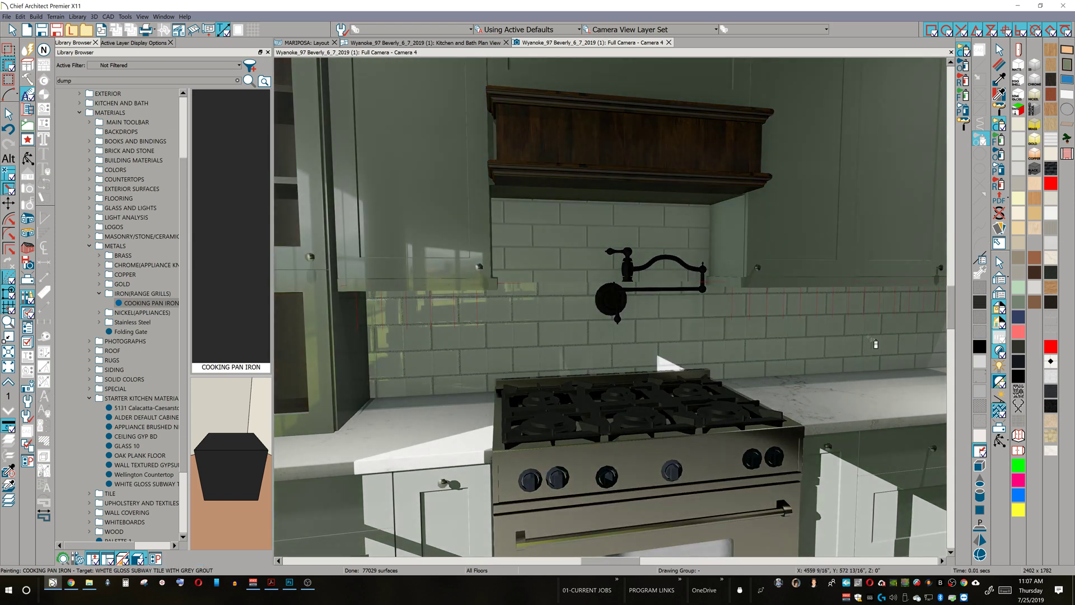
- Paint the pot filler with Black Stainless and the range knobs with Black Lacquer
click(1035, 168)
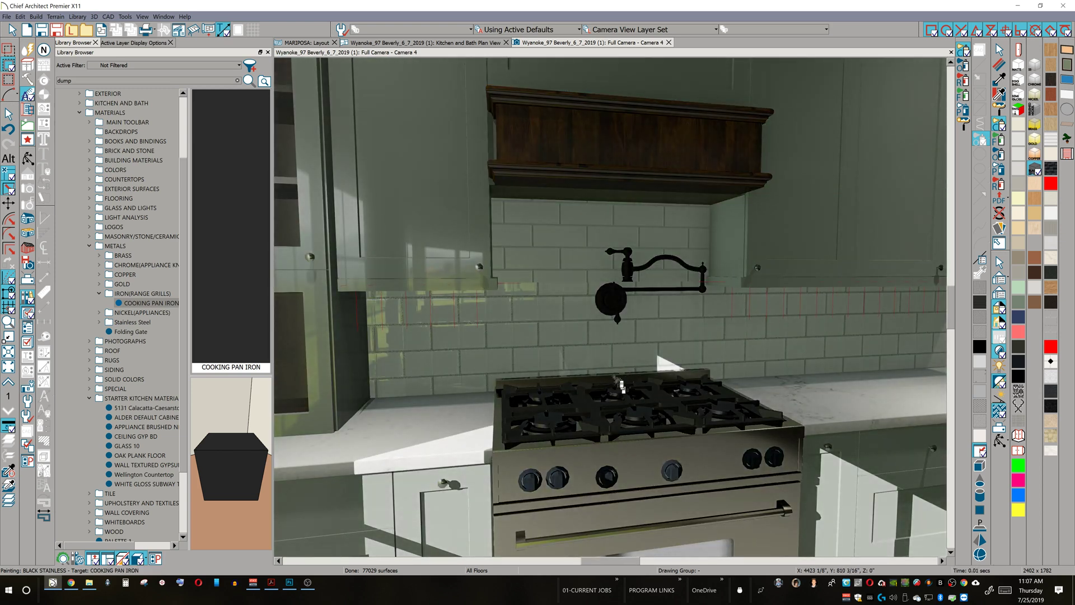
click(722, 413)
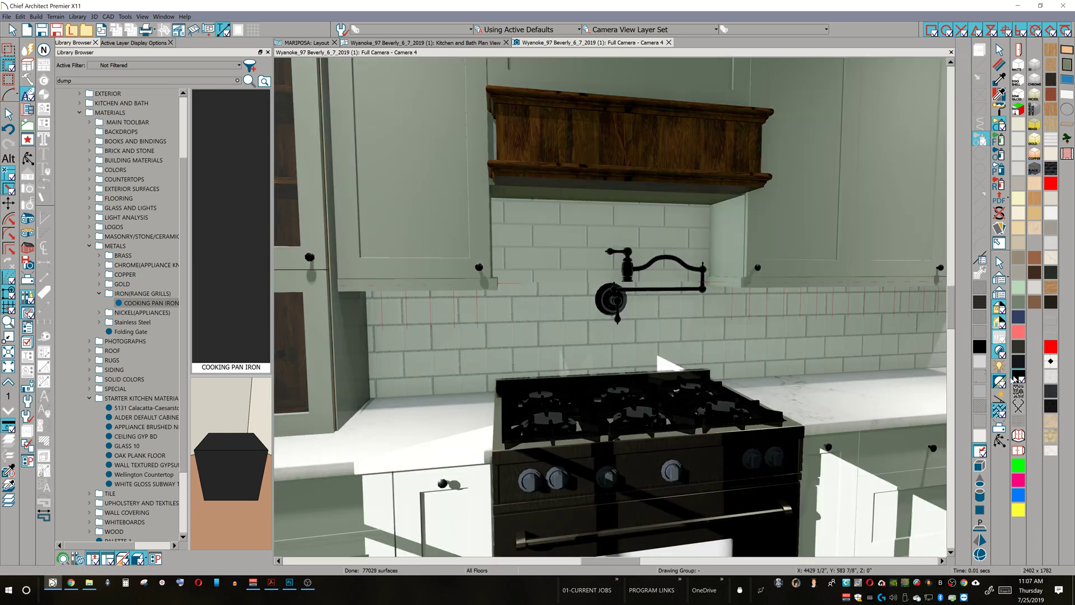
click(1021, 377)
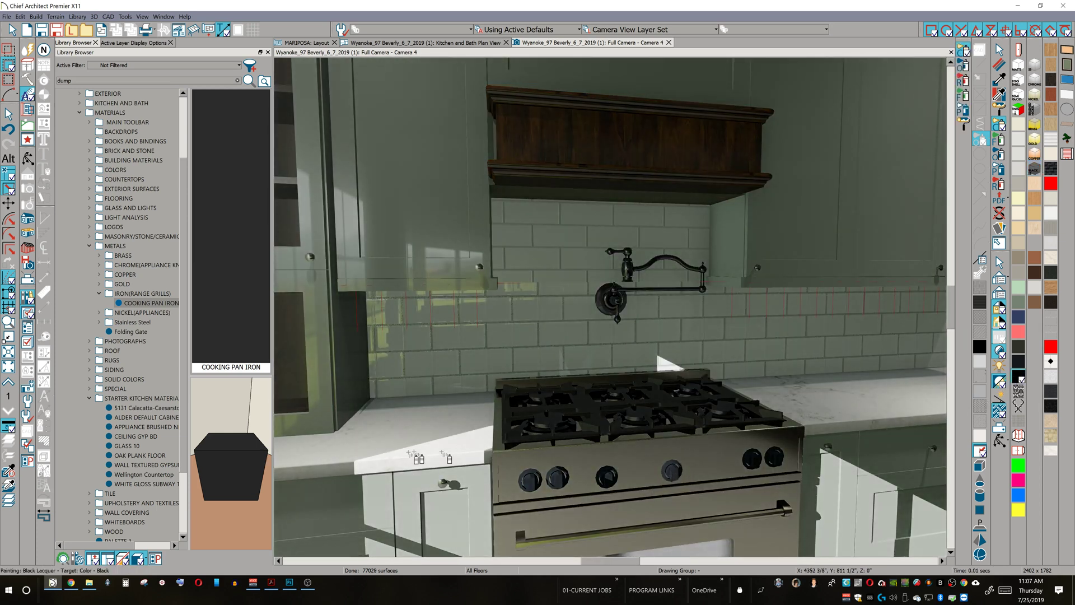
click(622, 411)
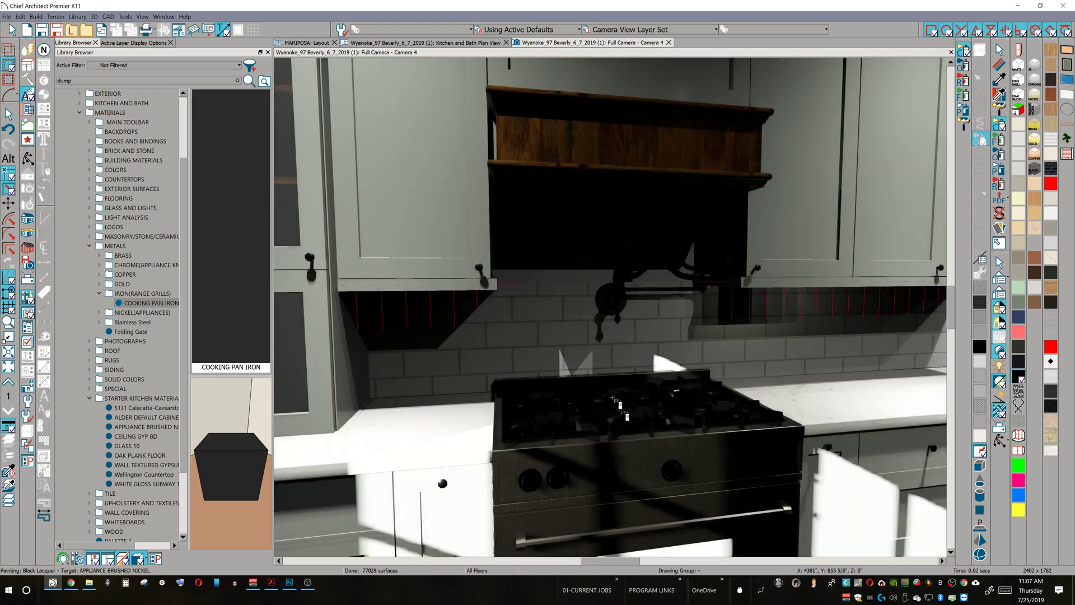
key(space)
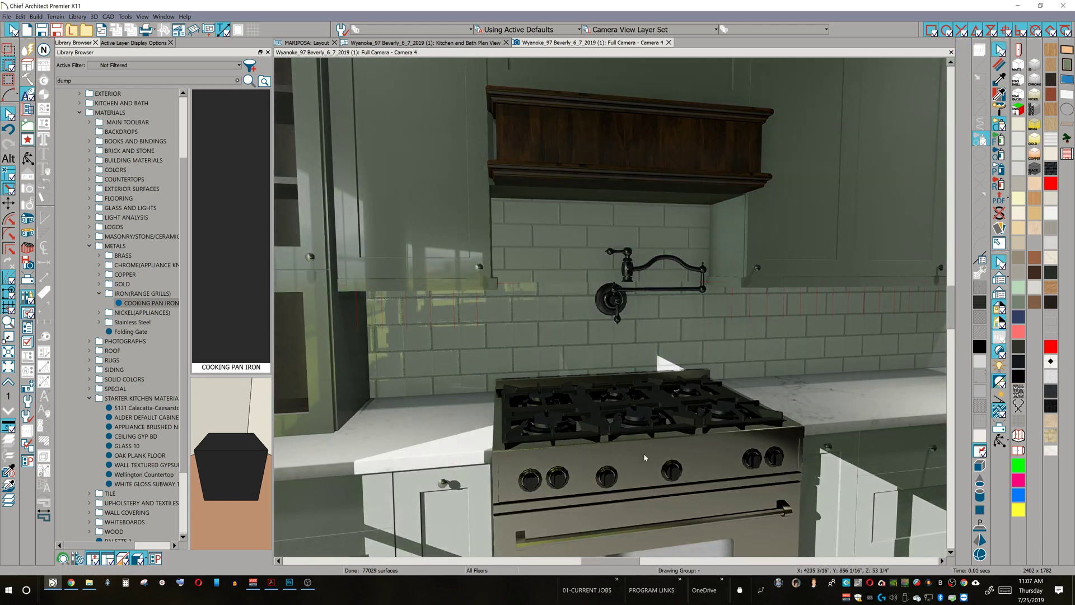
- Open the Professional Oversized Range symbol for editing and set its smoothing angle to 90°
click(644, 458)
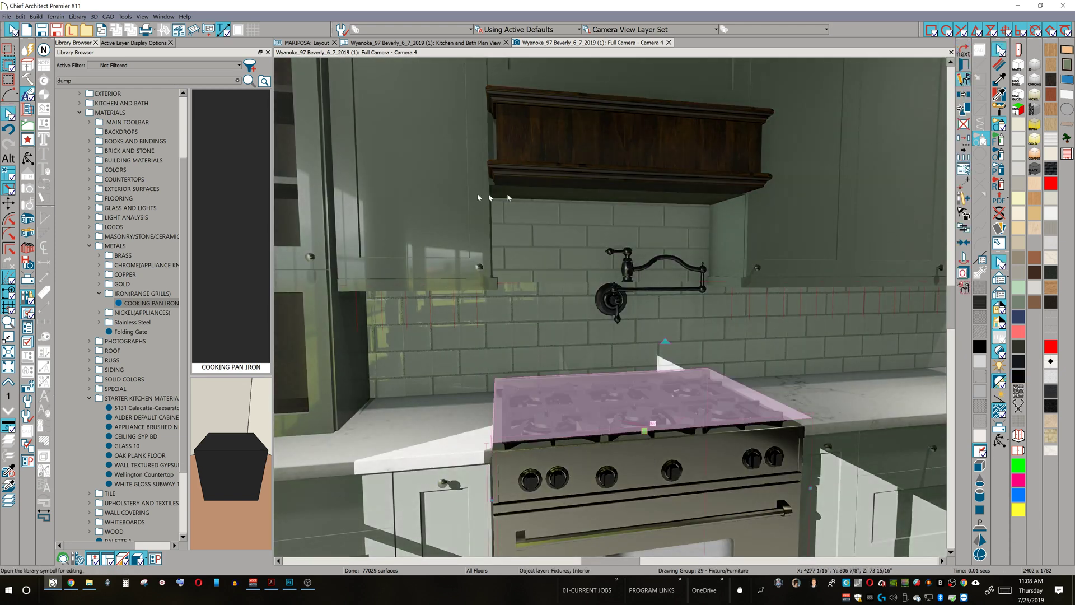
drag(688, 317, 579, 297)
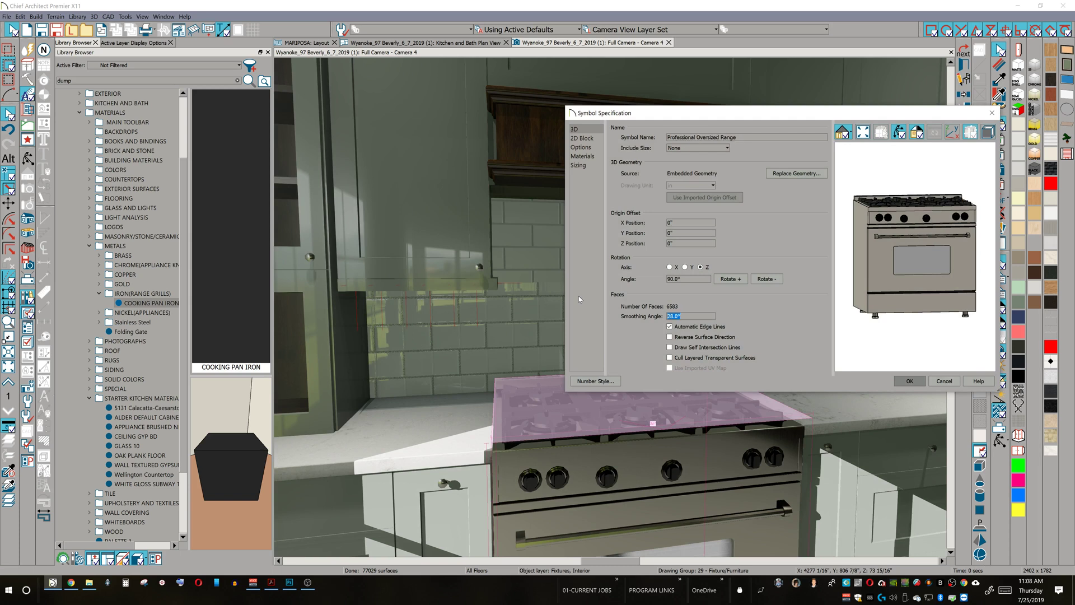
text(90)
click(920, 379)
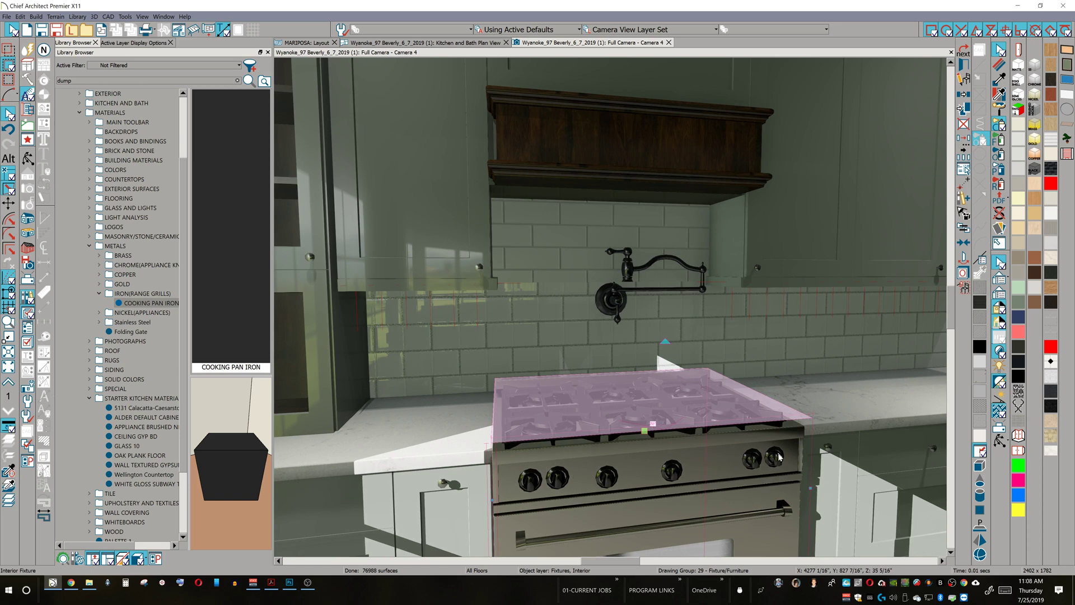
- Delete the small separate custom backsplash directly beneath the wood range hood
scroll(700, 347, down, 3)
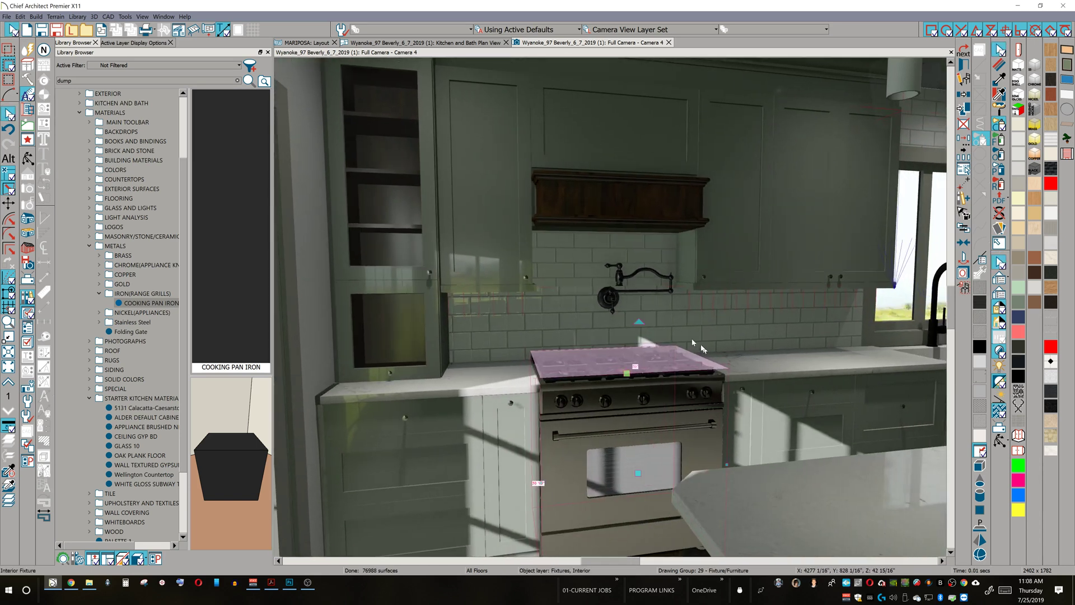
click(557, 306)
click(559, 259)
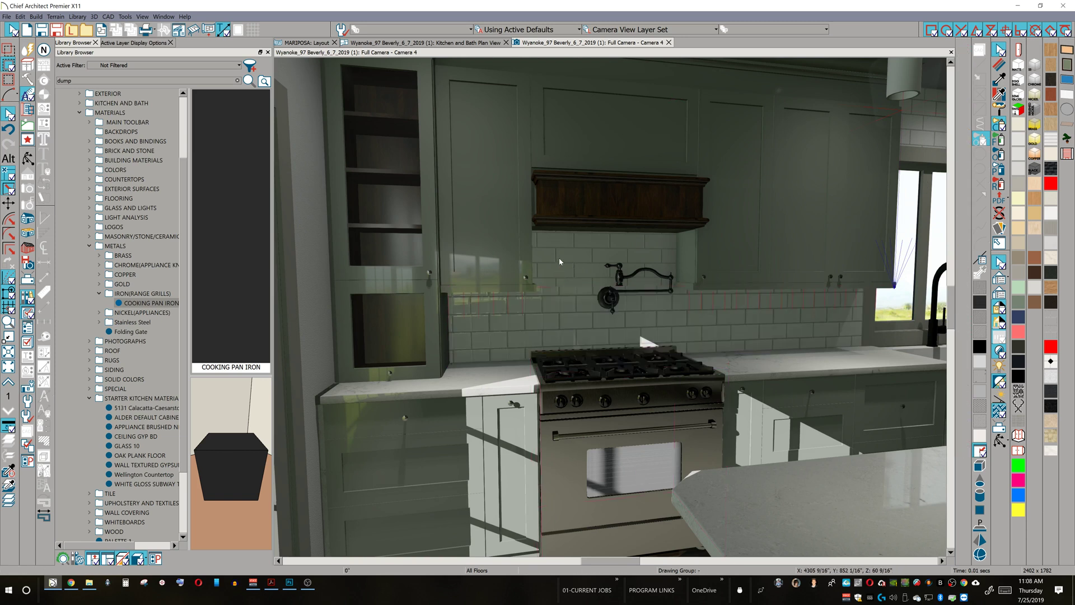
scroll(560, 258, up, 2)
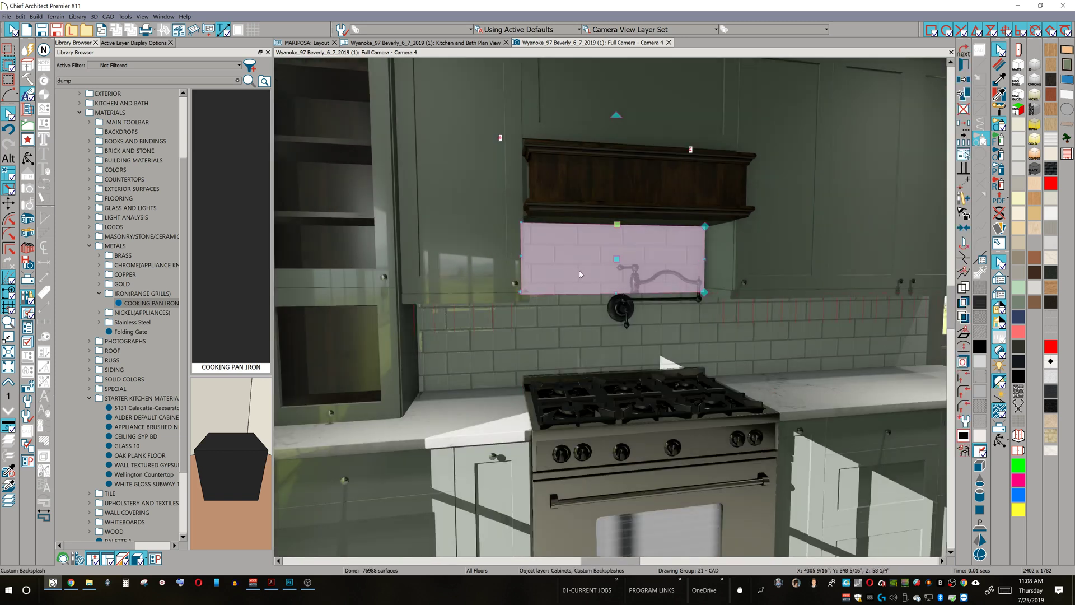
key(Delete)
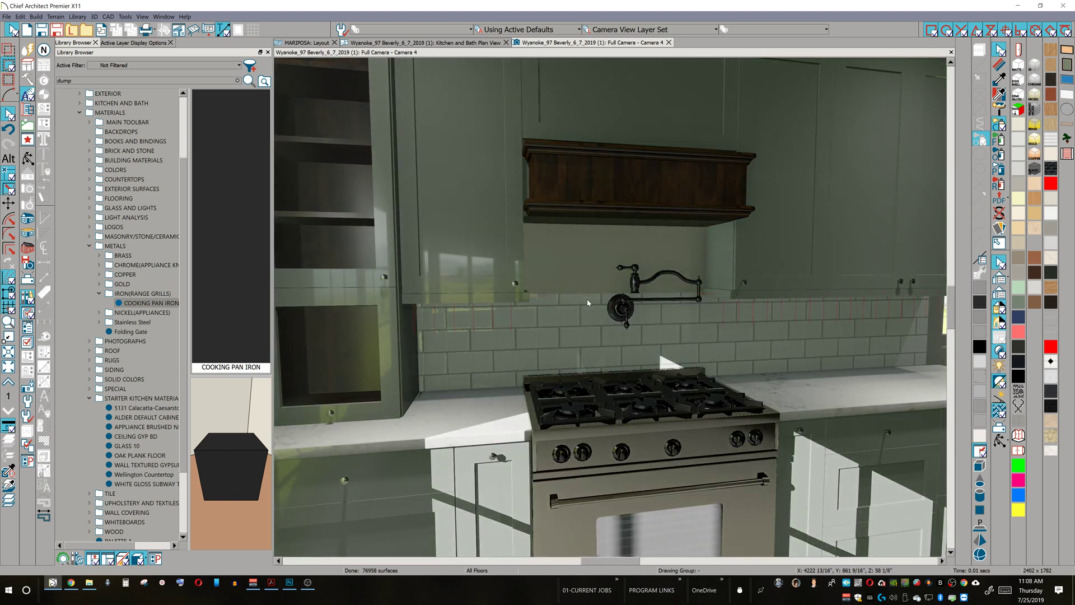
- Extend the top edge of the long custom backsplash upward behind the wall cabinets and the bottom of the wood hood
click(588, 304)
drag(585, 301, 577, 209)
drag(781, 204, 722, 228)
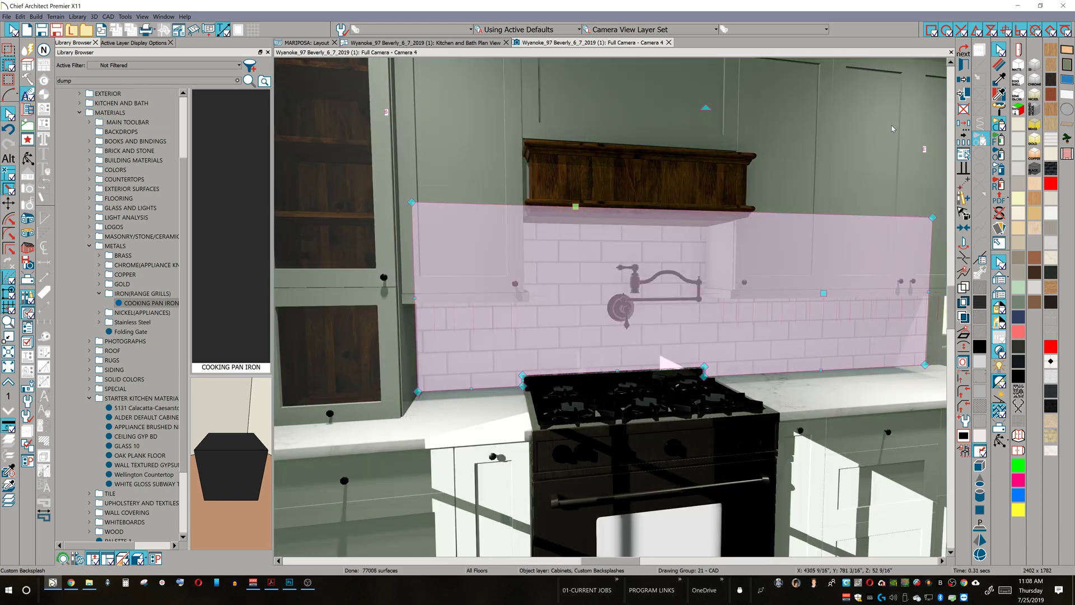
click(893, 128)
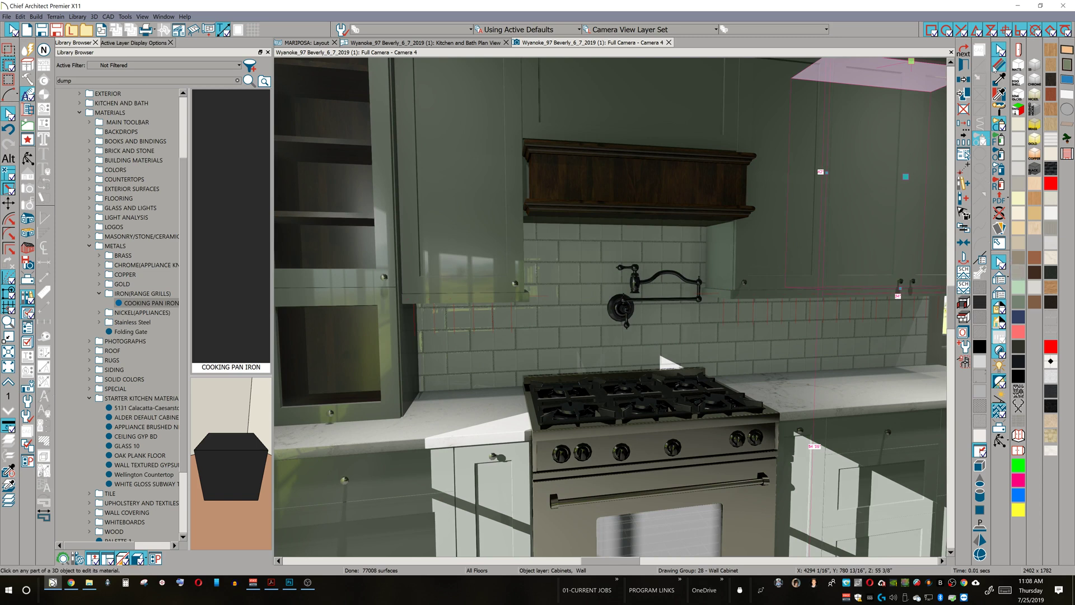
- Remove the bump map from the backsplash's WHITE GLOSS SUBWAY TILE WITH GREY GROUT material and apply the change
click(999, 63)
click(798, 334)
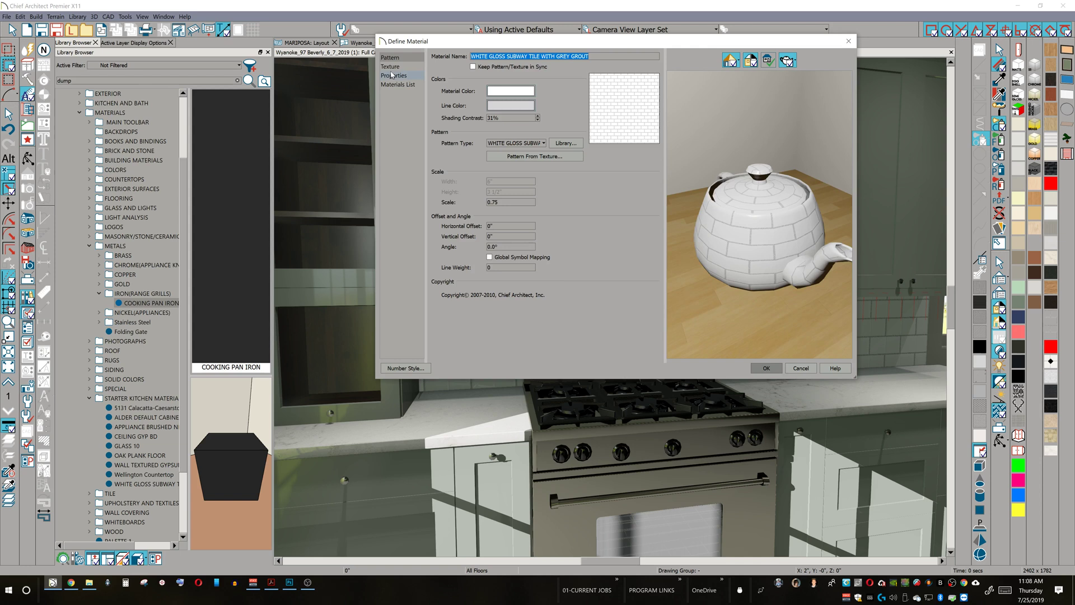
click(391, 66)
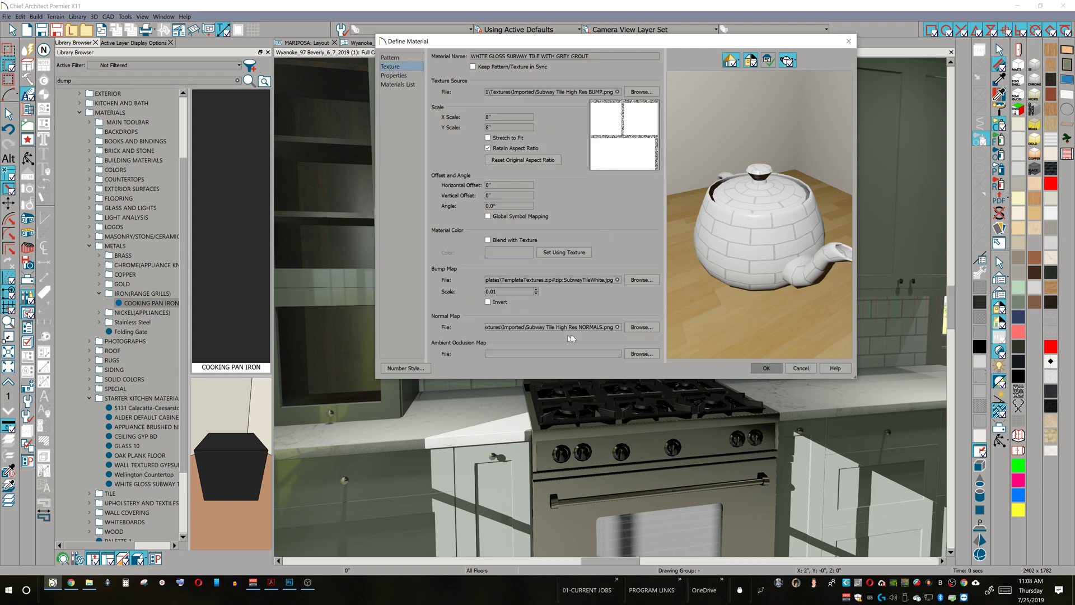
click(618, 279)
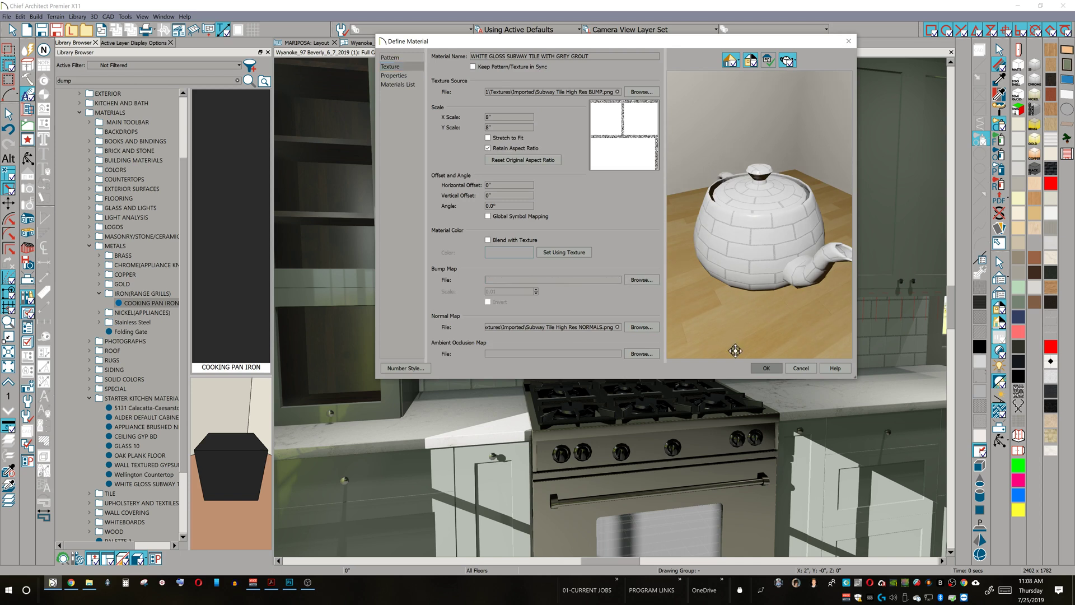
click(765, 368)
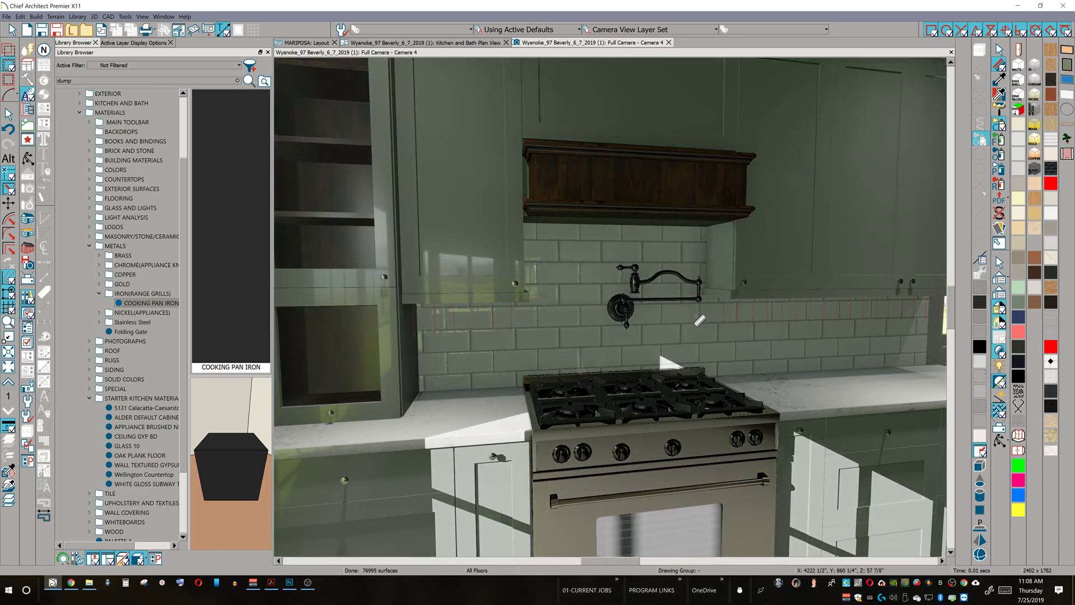
- Set the roughness of the island stools' Walnut - Rustic material to 47% and inspect the stools in the full kitchen view
scroll(700, 320, down, 2)
middle_drag(700, 320, 663, 300)
scroll(663, 300, down, 6)
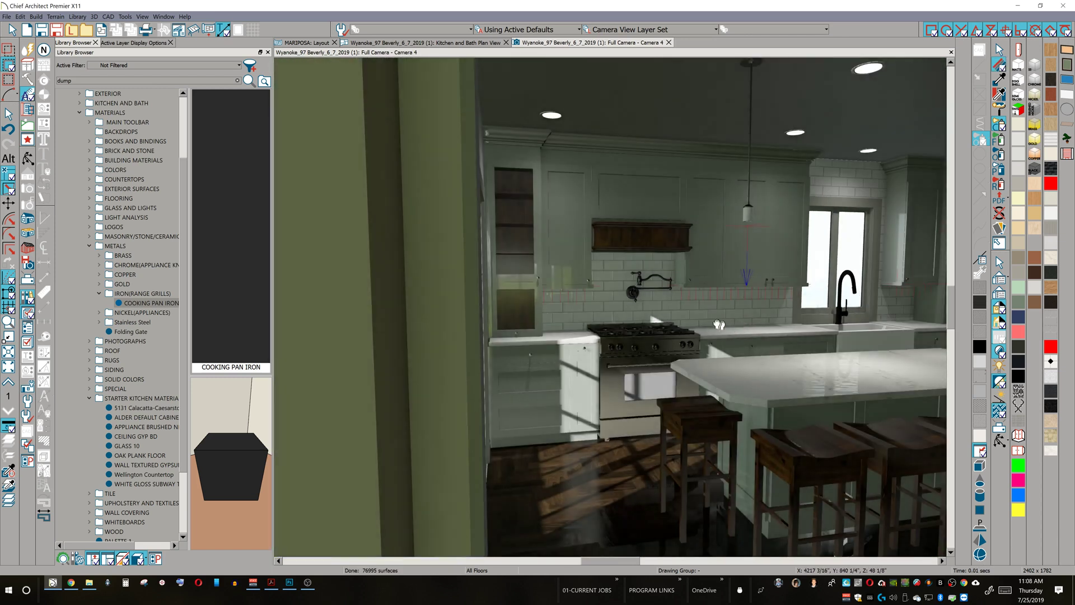
scroll(677, 319, down, 2)
scroll(705, 394, down, 4)
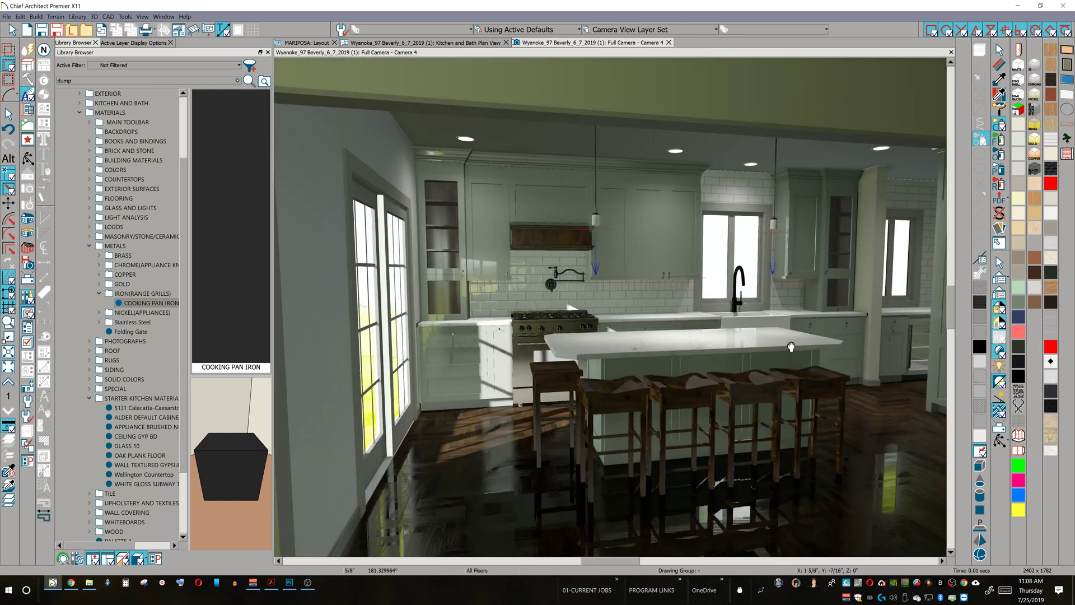
click(641, 252)
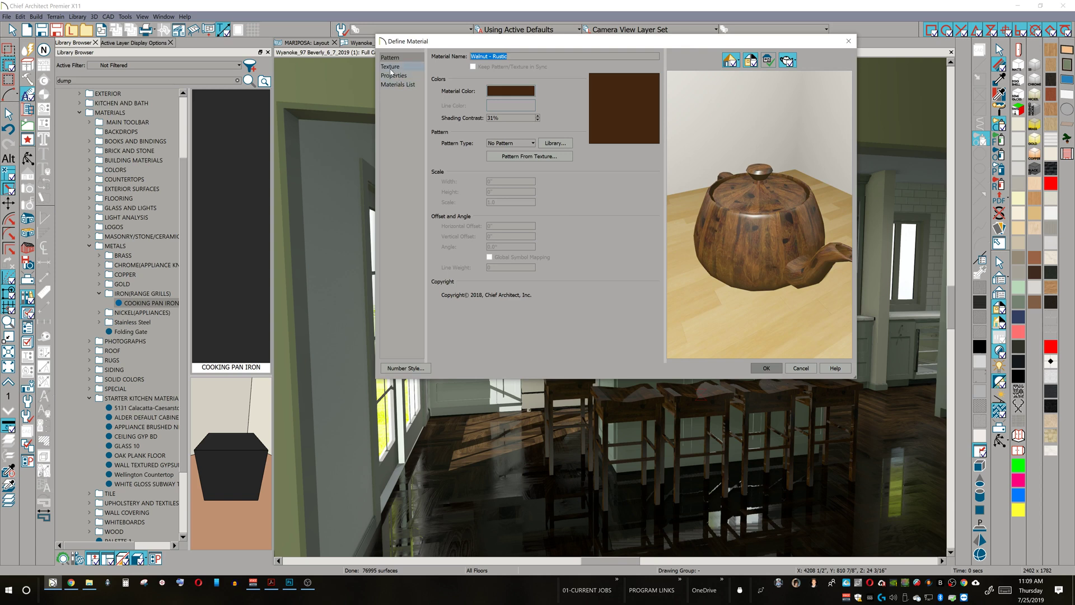
click(391, 70)
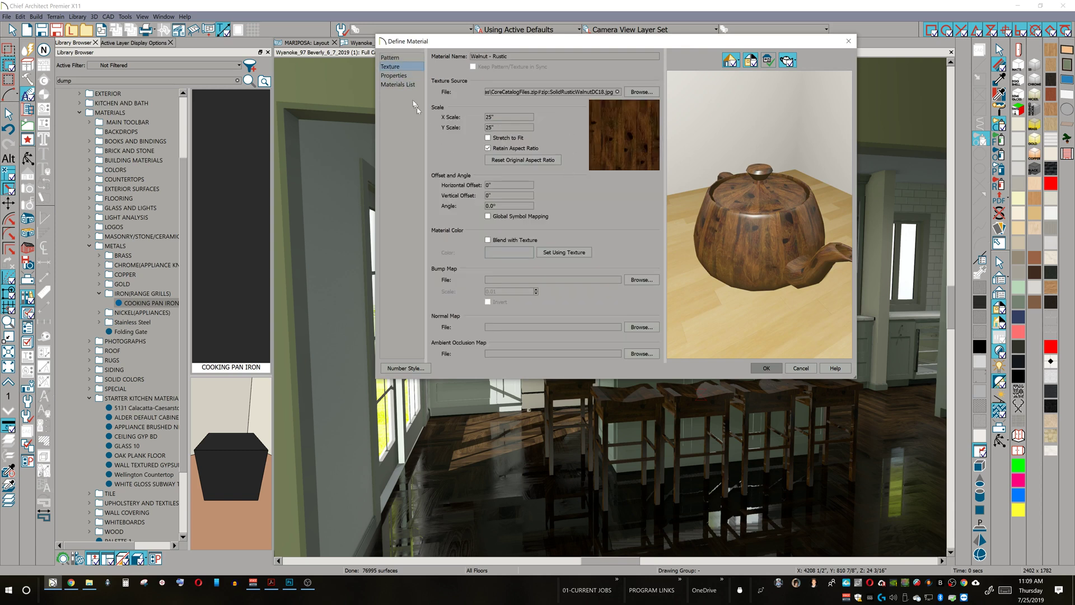
click(394, 76)
click(492, 114)
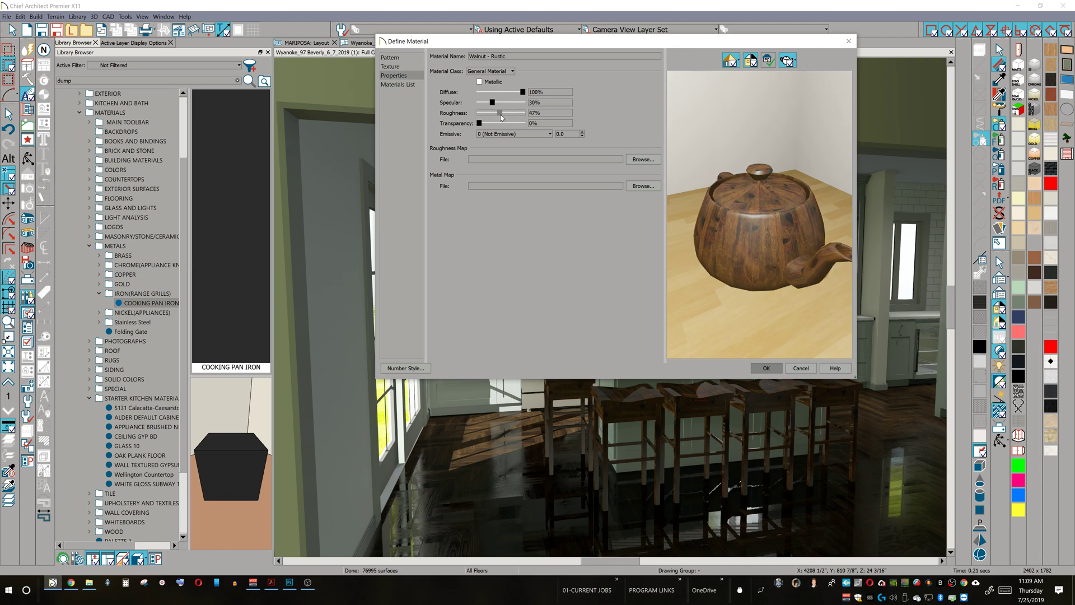
click(765, 368)
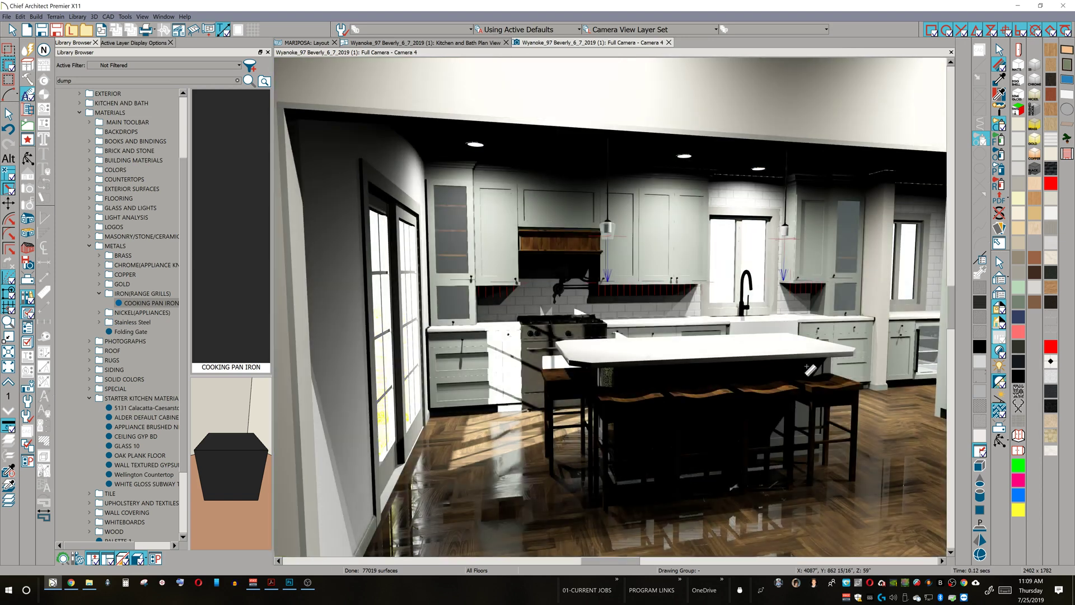
middle_drag(764, 367, 792, 342)
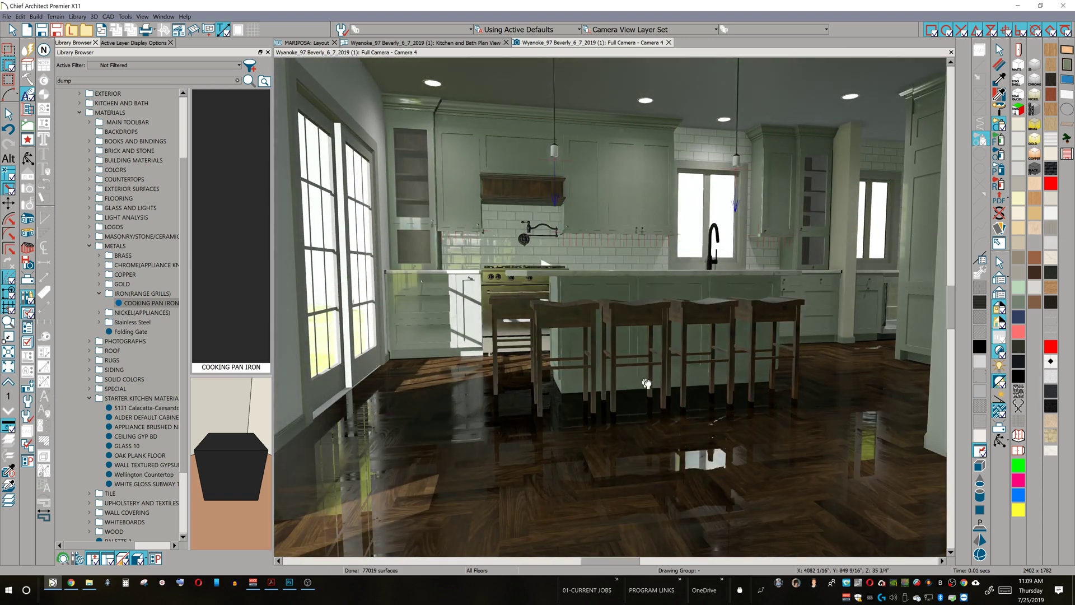
middle_drag(644, 382, 674, 389)
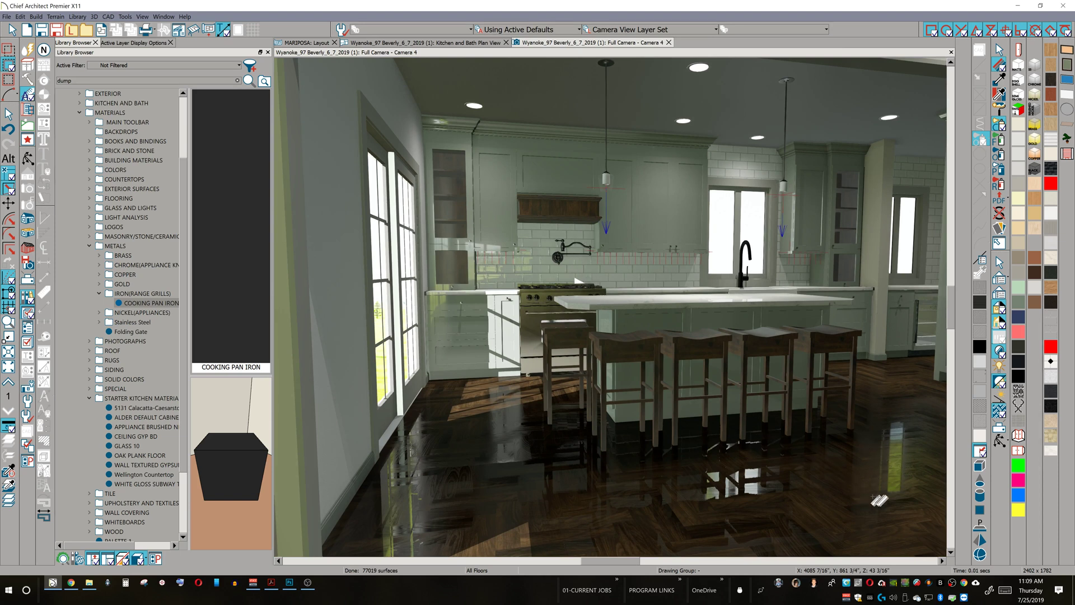
- Open the floor's Cherry Herringbone - Dark material definition, check its texture settings, and copy the roughness map's file path
click(914, 485)
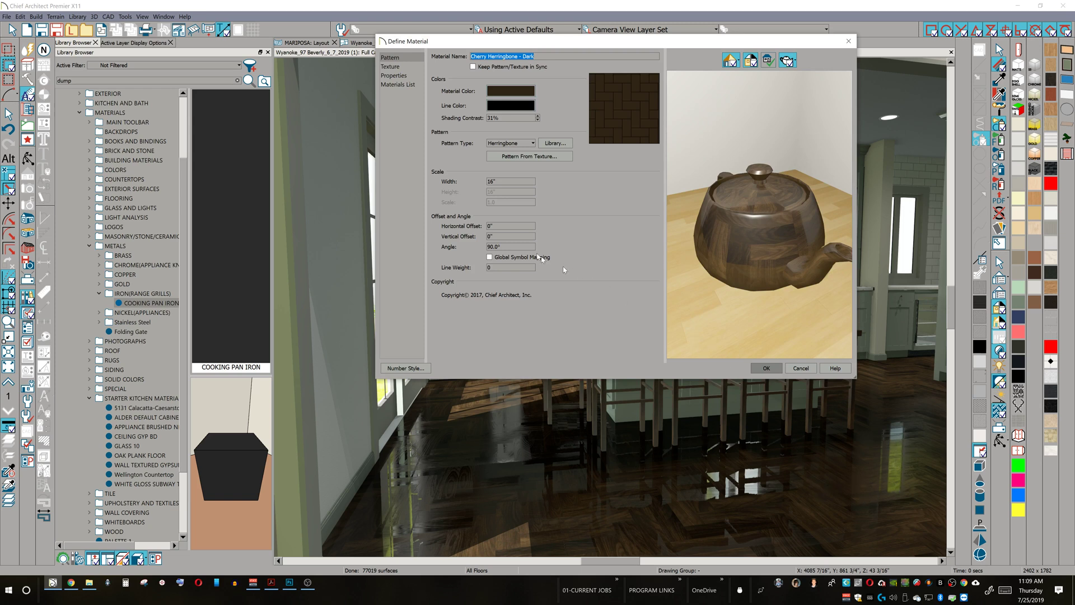
click(394, 76)
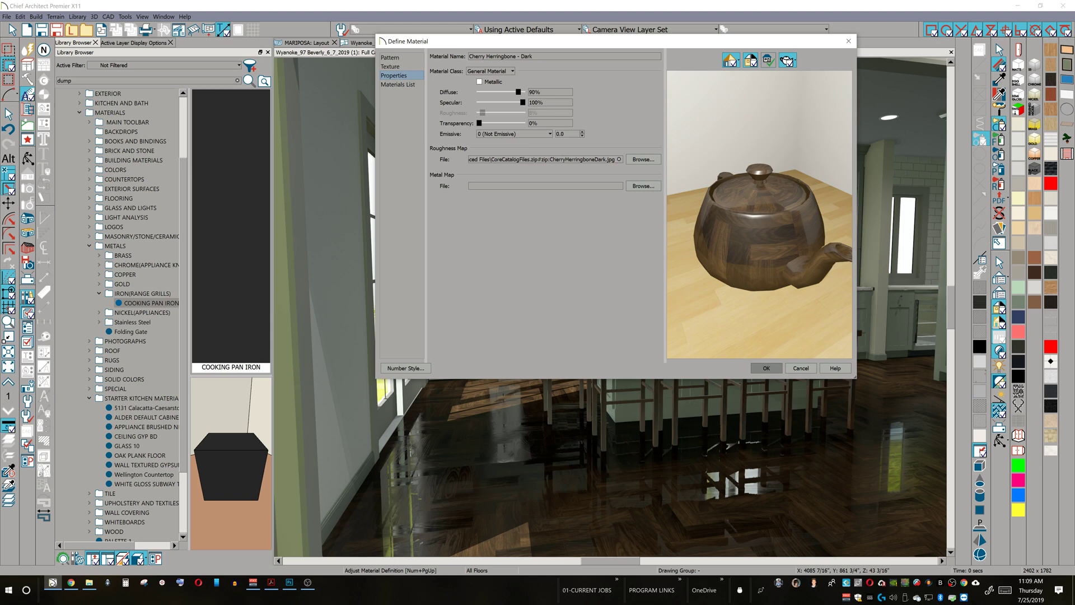
click(391, 67)
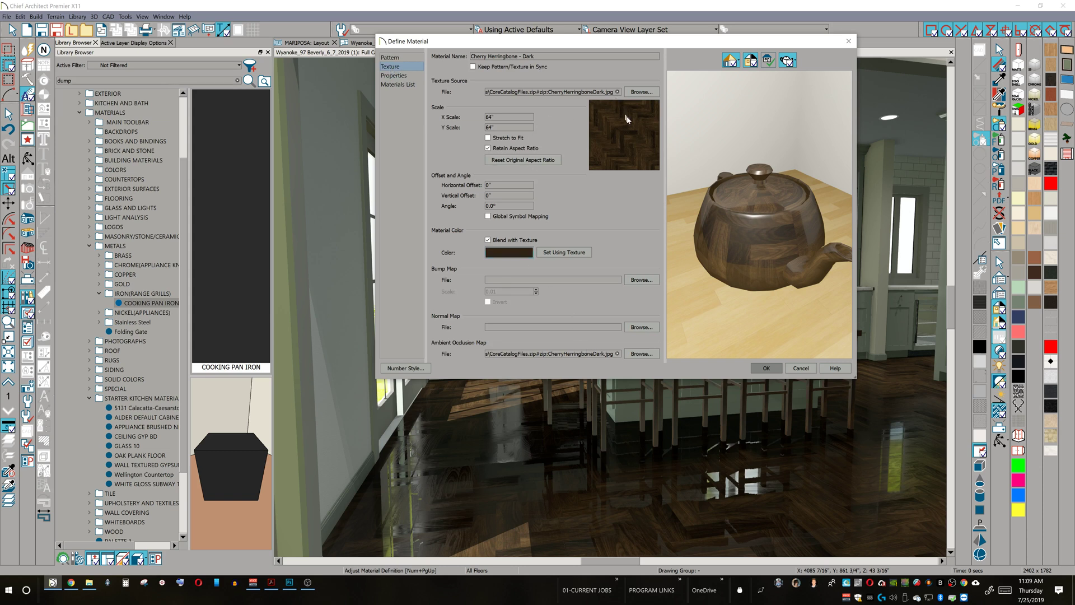
click(403, 77)
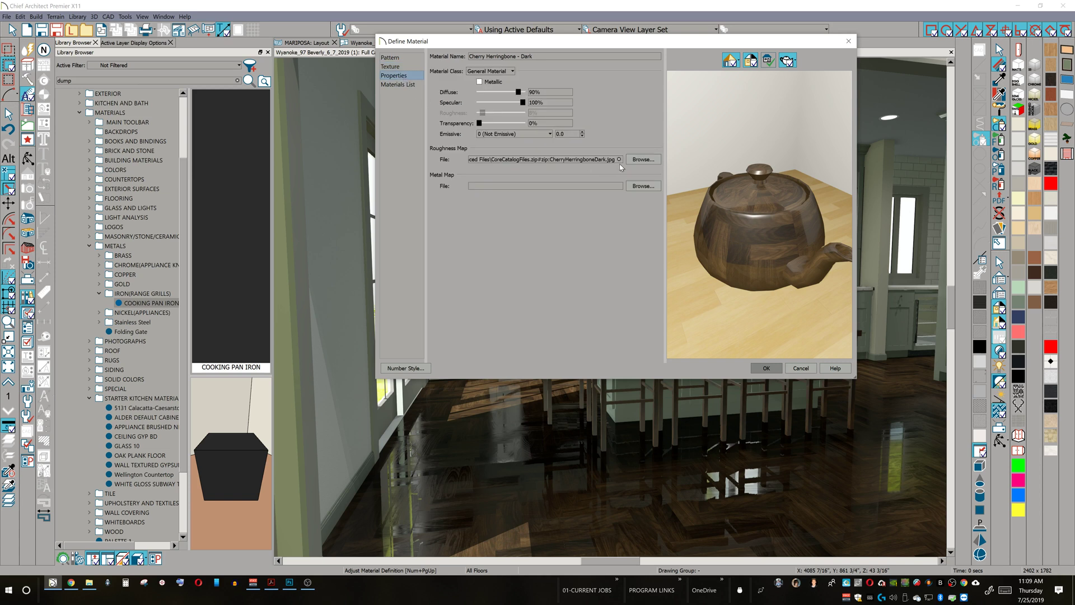
double_click(598, 159)
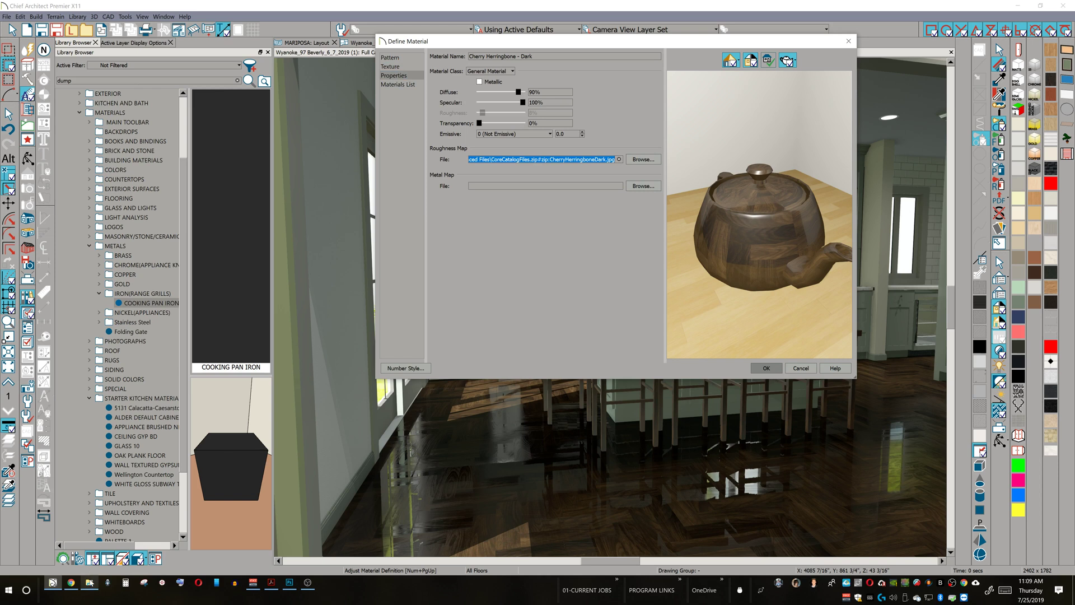
- Switch to File Explorer and go to CoreCatalogFiles.zip in C:\ProgramData\Chief Architect Premier X11\Referenced Files, using the copied path without the image name
click(89, 583)
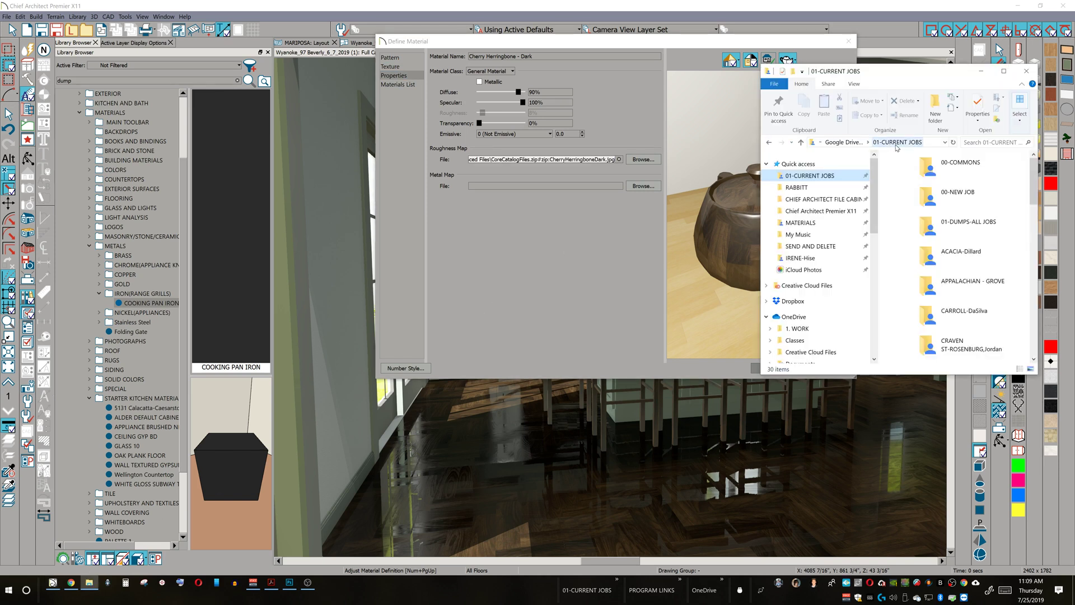
click(1004, 71)
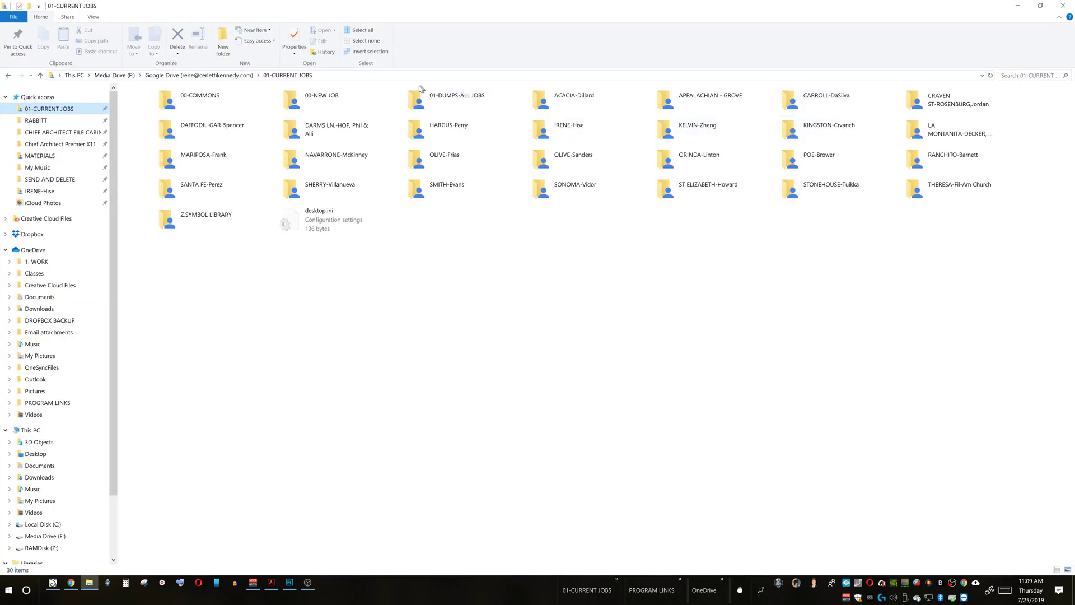
click(404, 76)
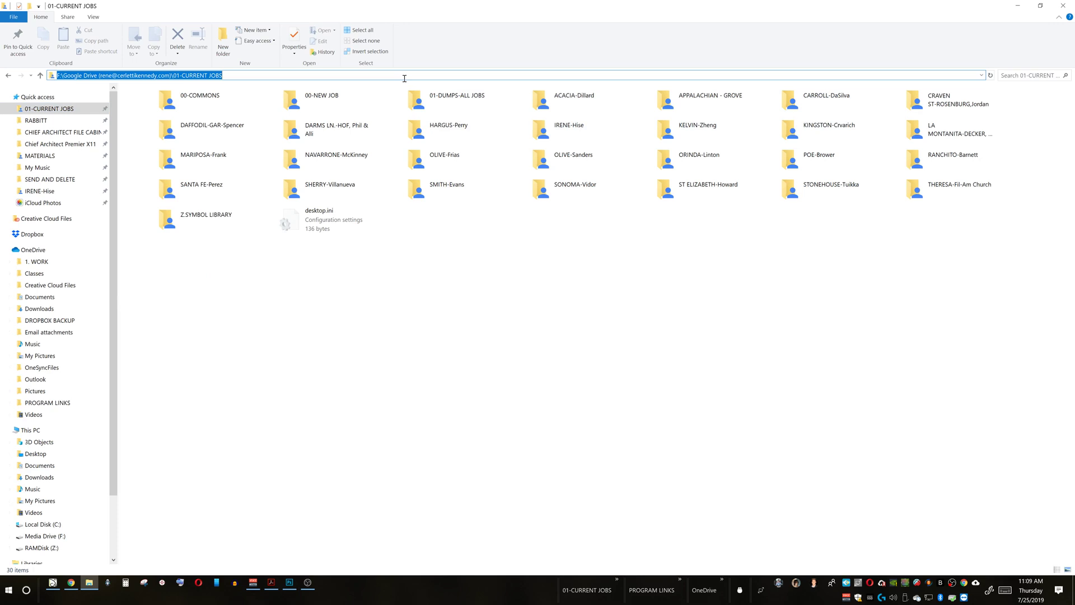
text(C:\ProgramData\Chief Architect Premier X11\Referenced Files\CoreCatalogFiles.zip#zip:CherryHerringboneDark.jpg)
drag(355, 76, 278, 76)
key(BackSpace)
key(Return)
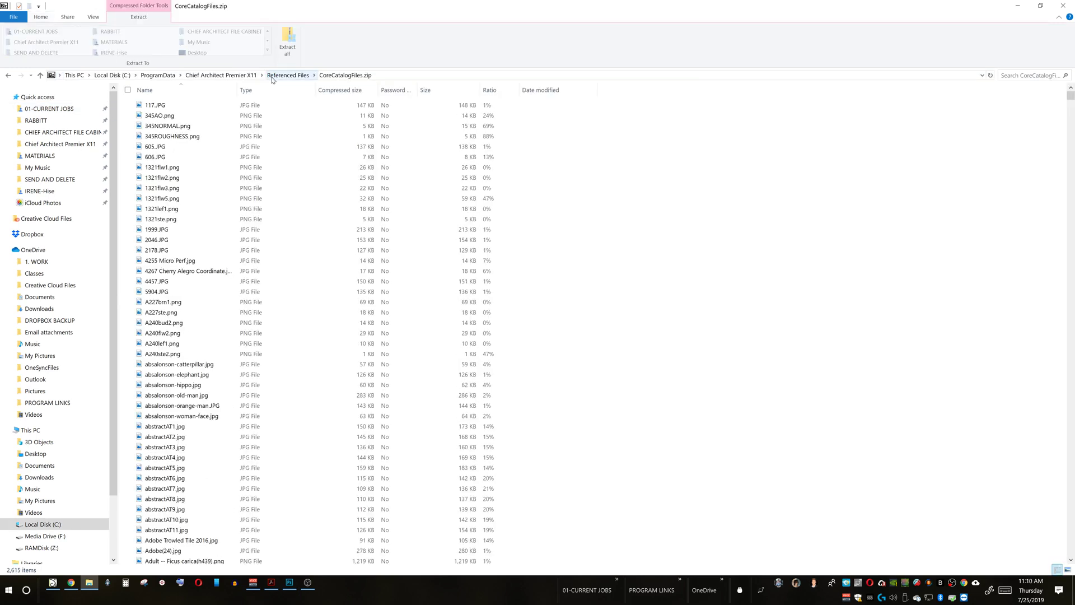
- Search the zip archive for CHERRYHERR and select CherryHerringboneDark.jpg
key(ctrl+e)
text(CH)
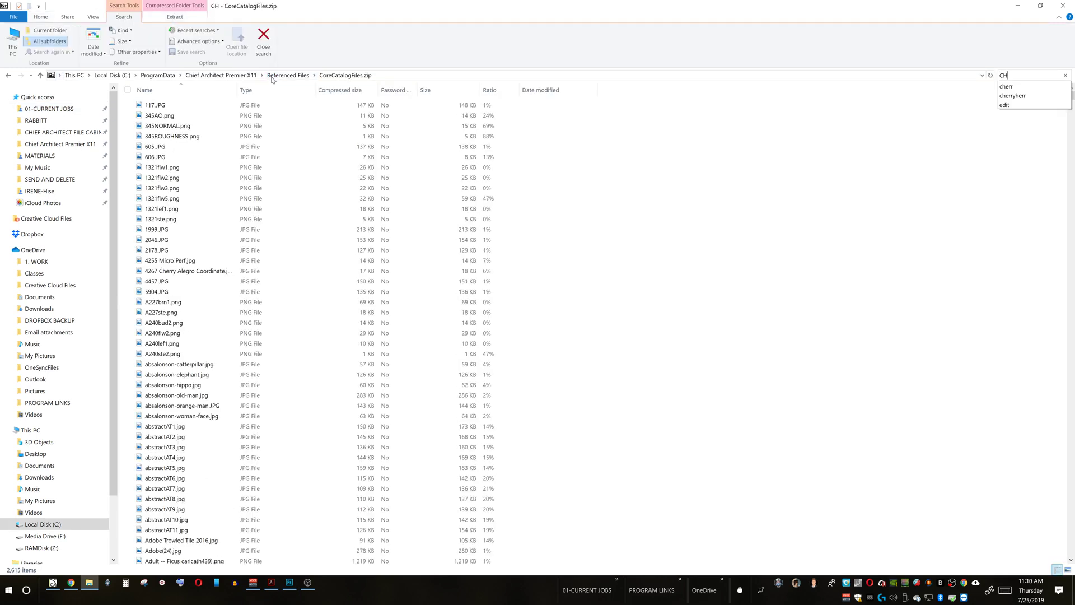
text(ERRYHERR)
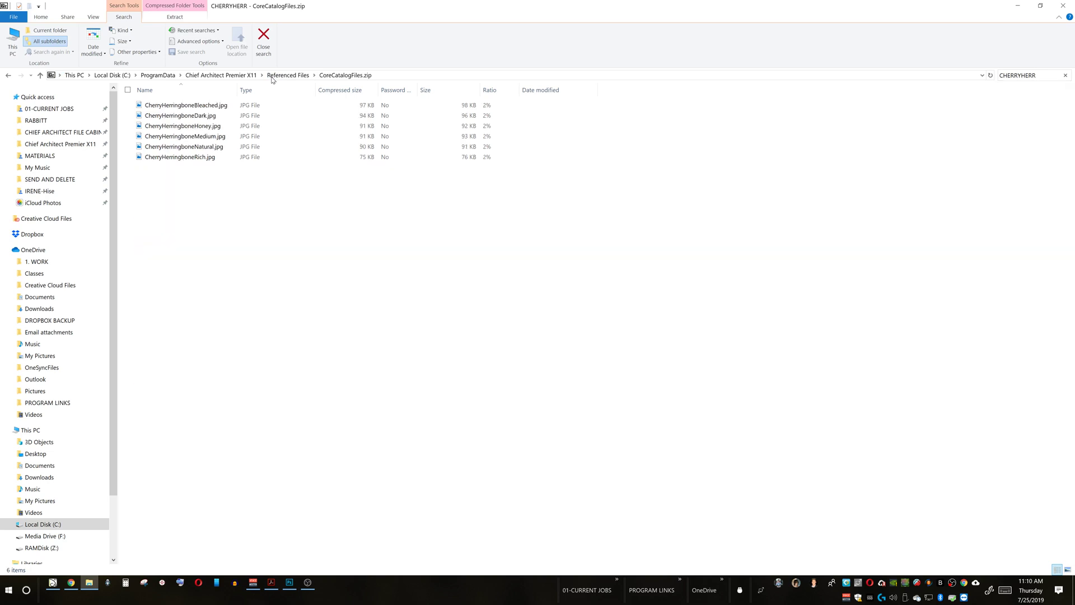
click(215, 117)
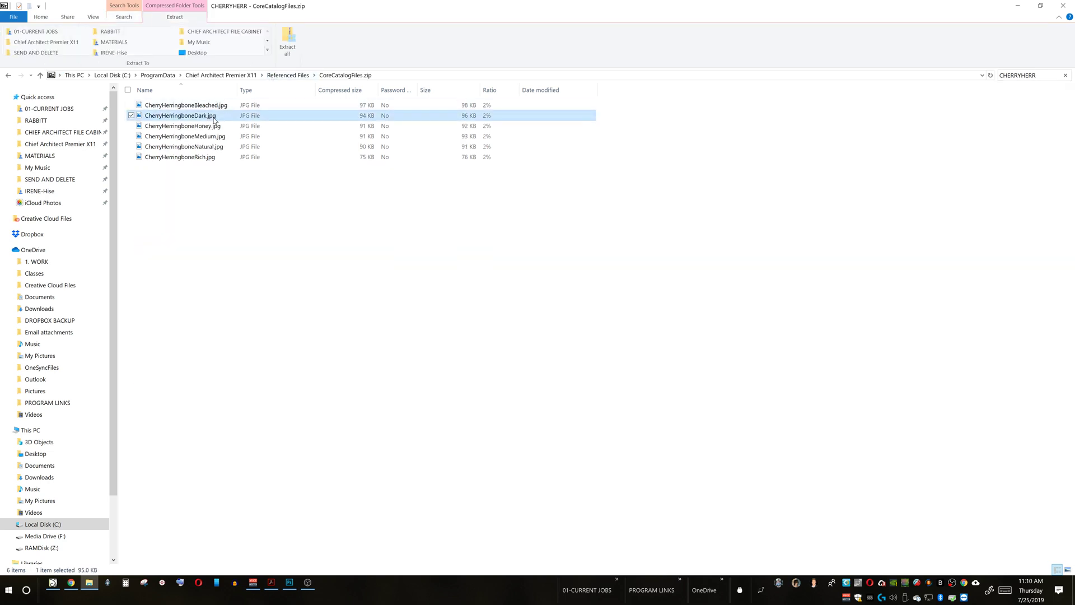
- Arrange the search results side by side with a second File Explorer window
key(super+Left)
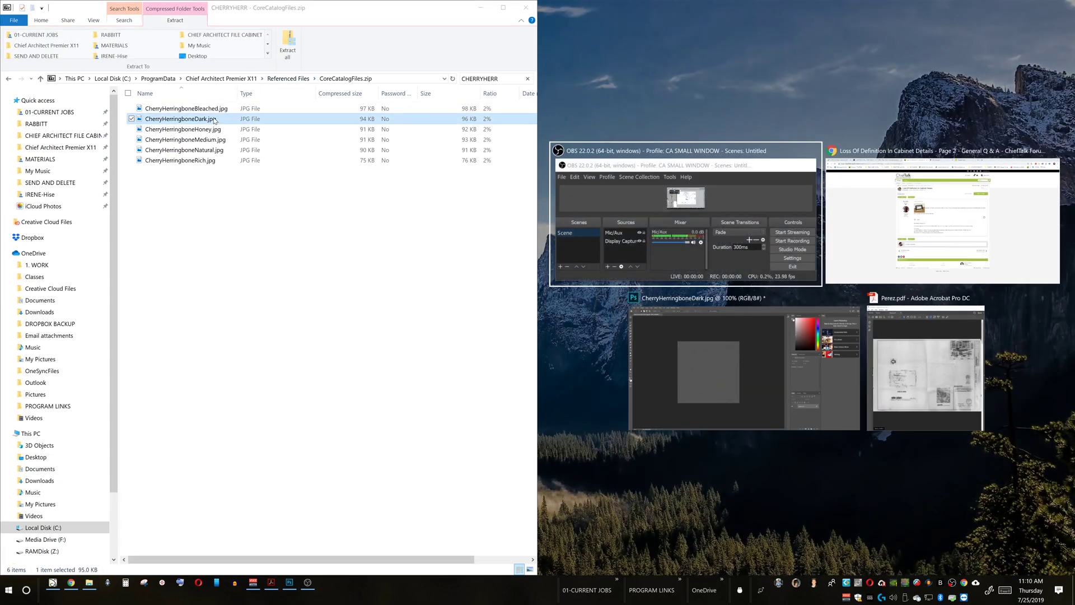
key(Return)
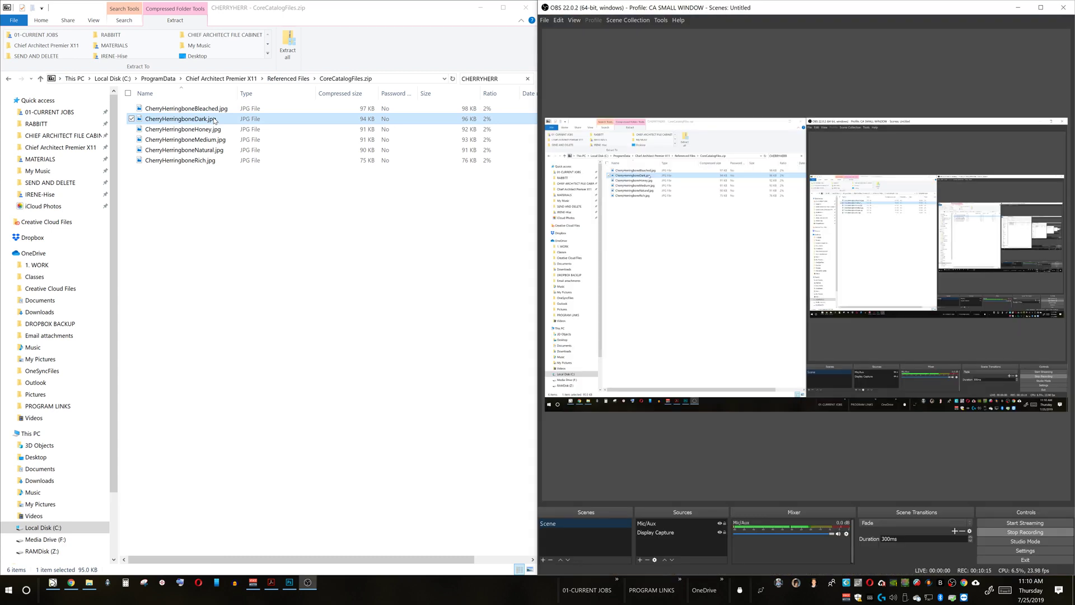
click(315, 289)
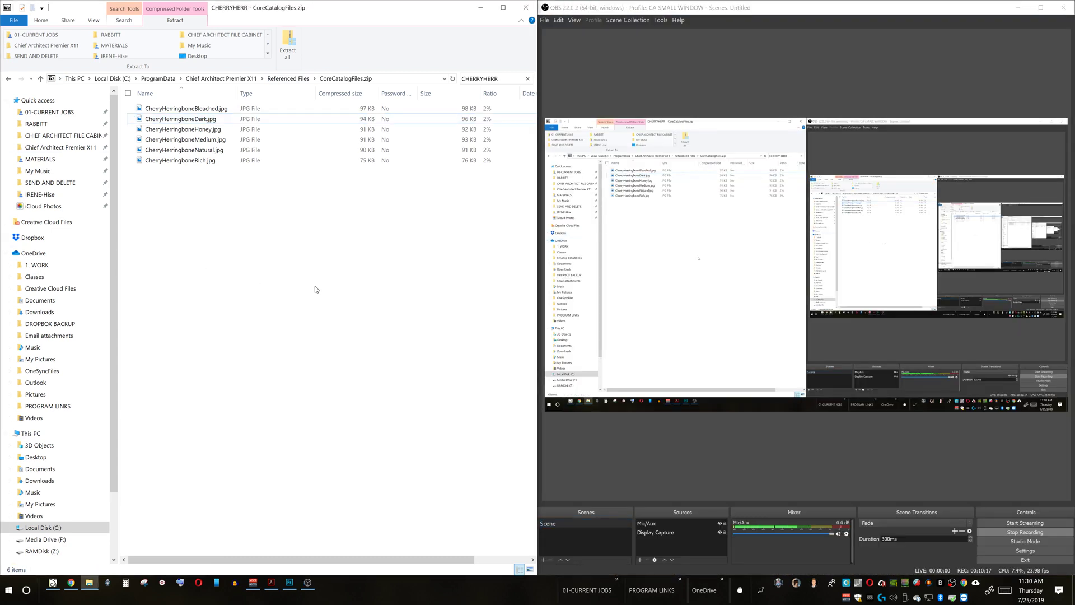
key(ctrl+n)
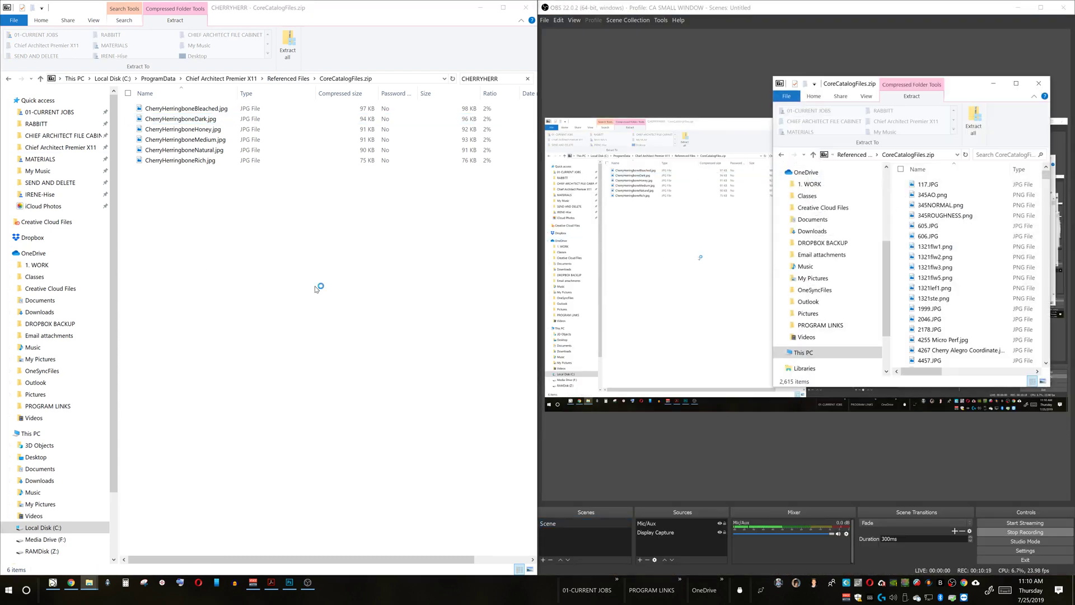
key(super+Right)
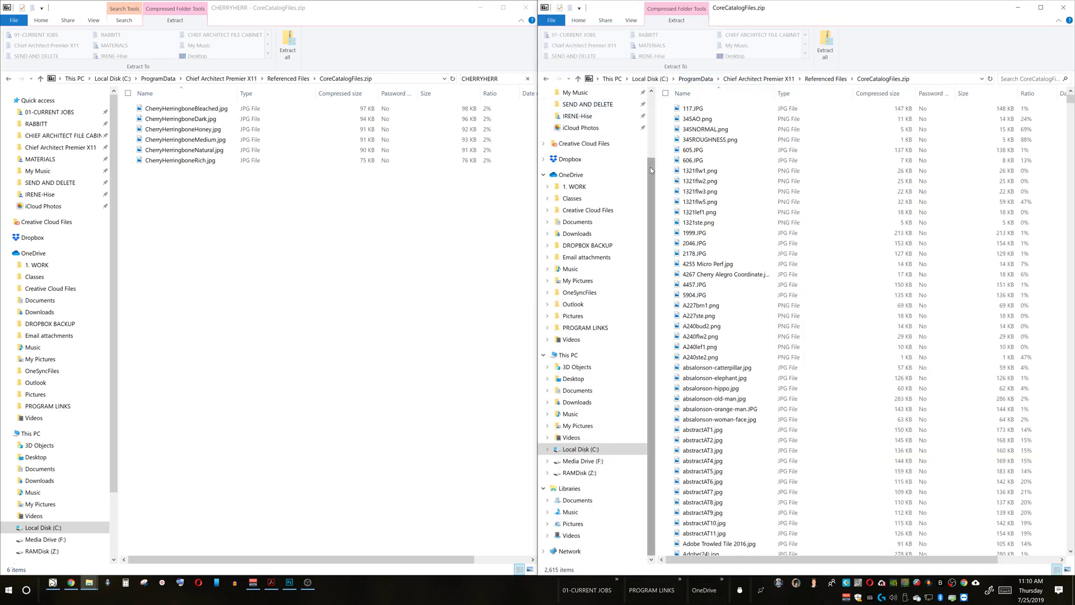
- Open the FLOORING folder inside MATERIALS in the second window and copy CherryHerringboneDark.jpg into it from the archive
drag(651, 165, 658, 88)
click(588, 159)
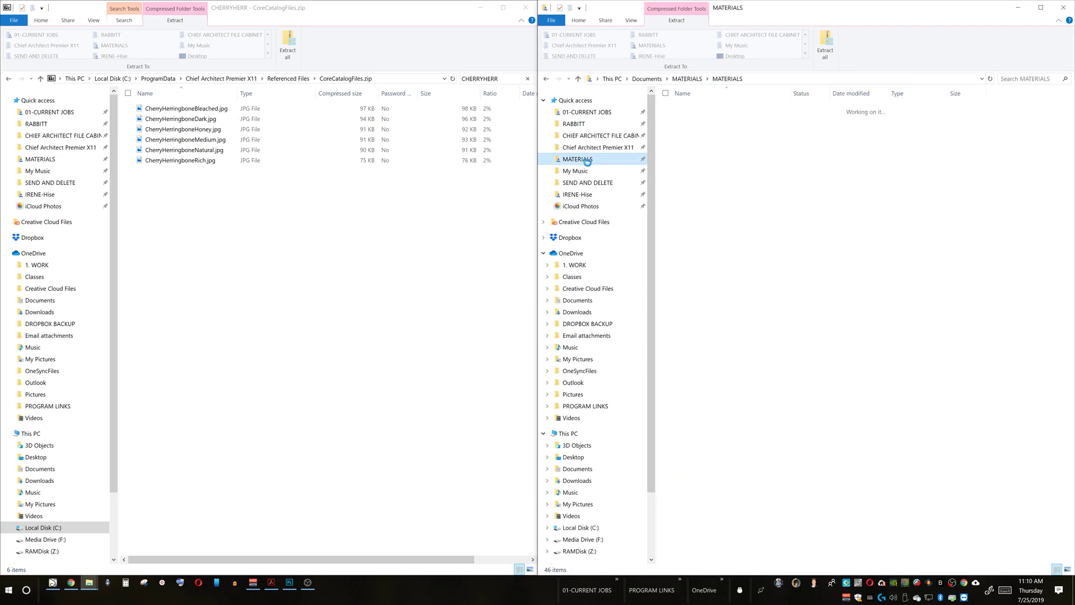
double_click(698, 244)
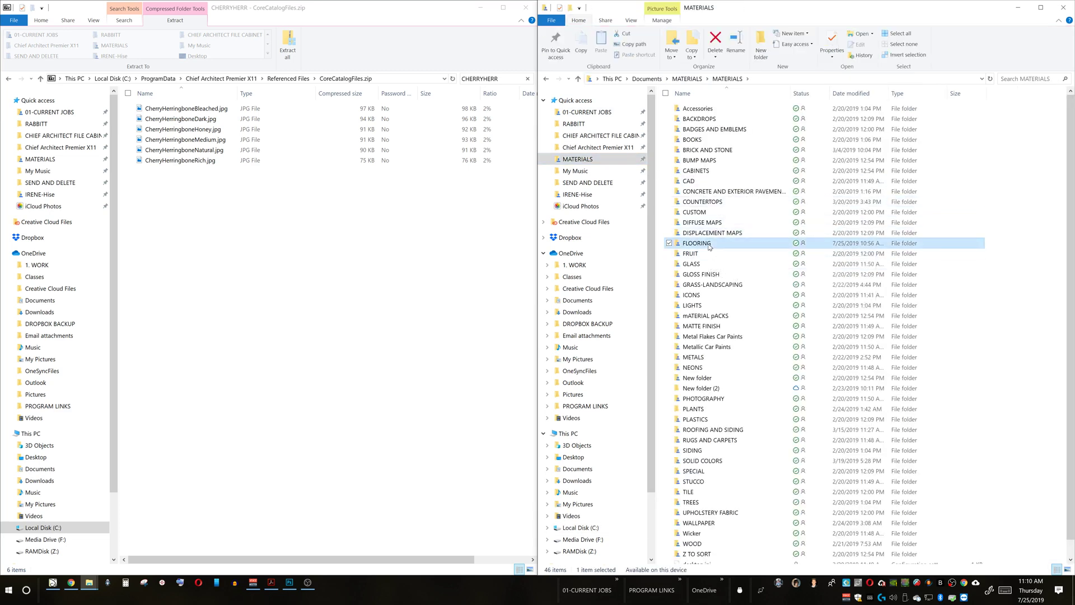
drag(180, 119, 661, 244)
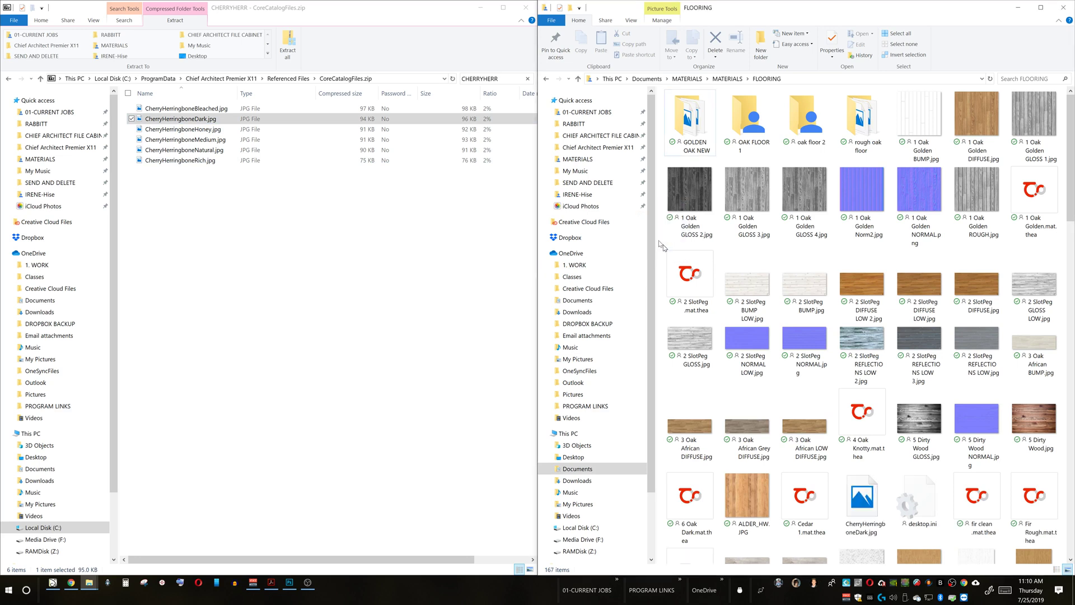
- Open the copied CherryHerringboneDark.jpg in Adobe Photoshop CC 2019 and update the already open document from the disk copy
click(881, 507)
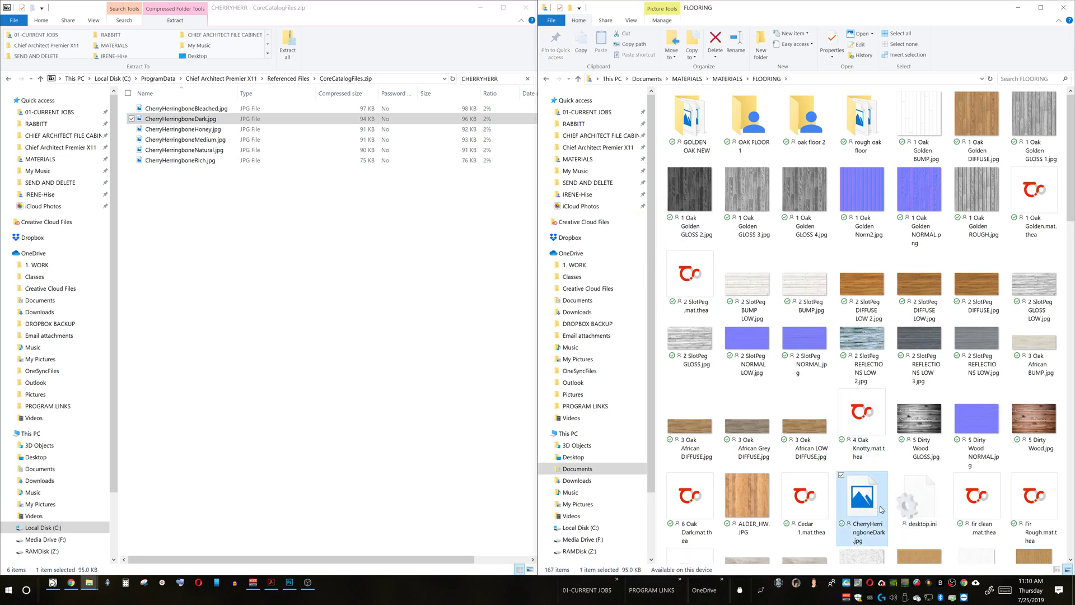
right_click(881, 509)
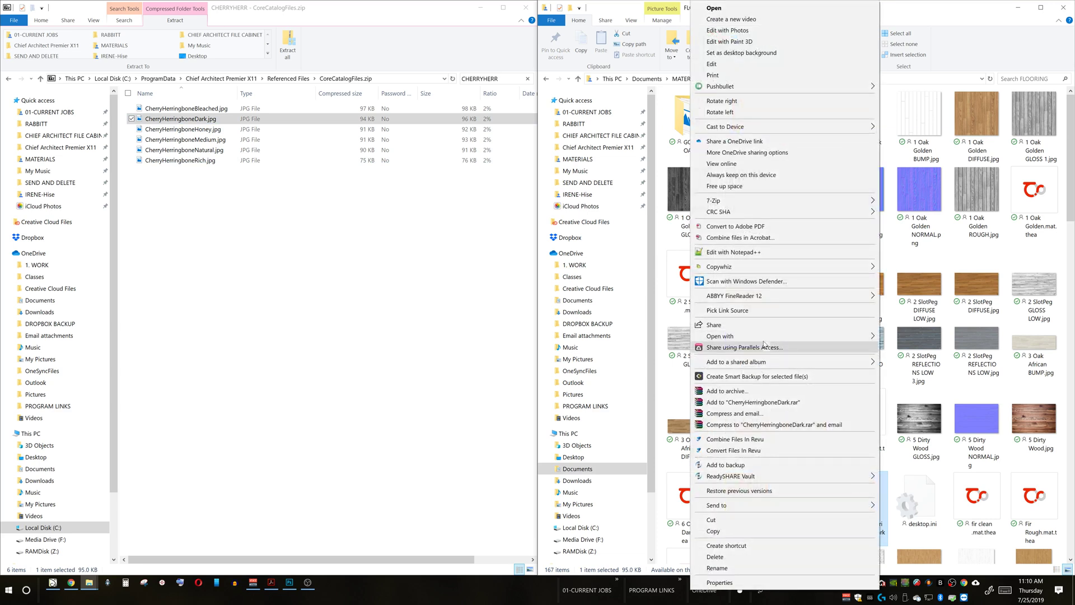
mouse_move(763, 338)
click(919, 387)
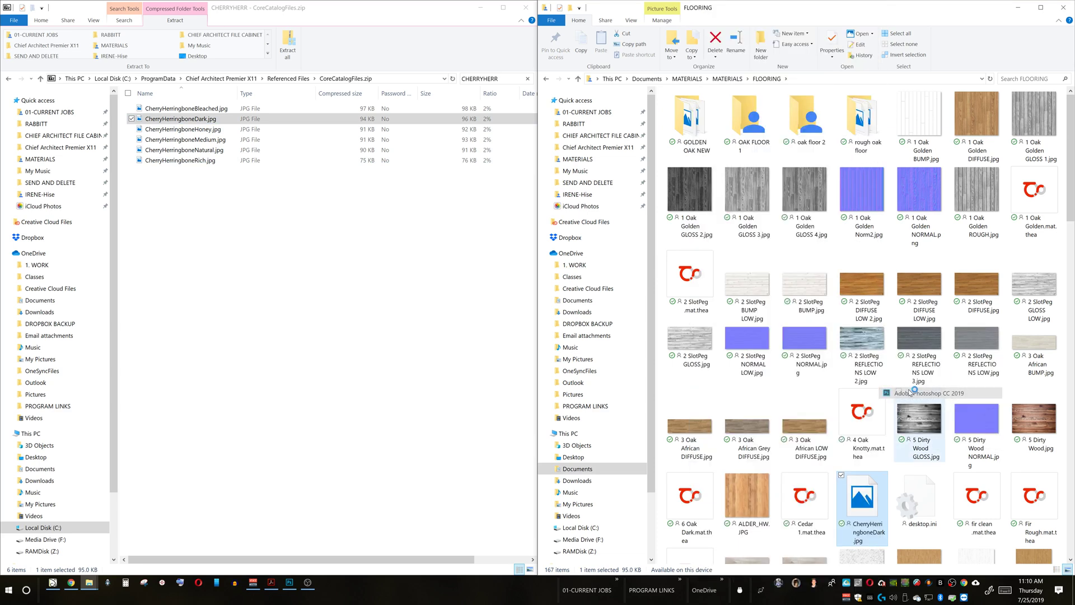
click(604, 230)
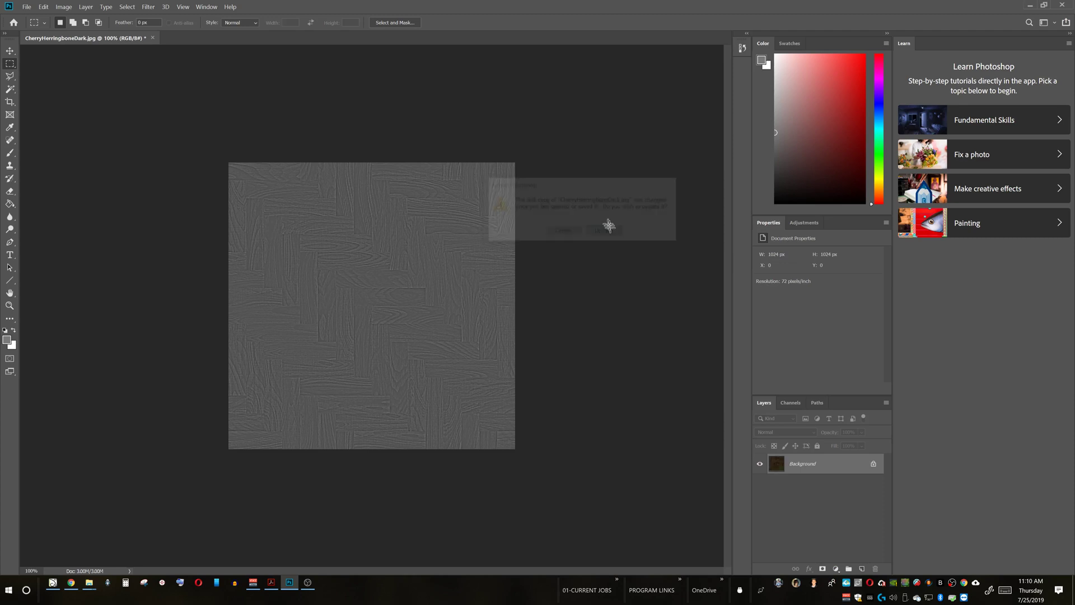
- Convert the herringbone texture to grayscale with the Black & White adjustment, using the Default preset
click(147, 8)
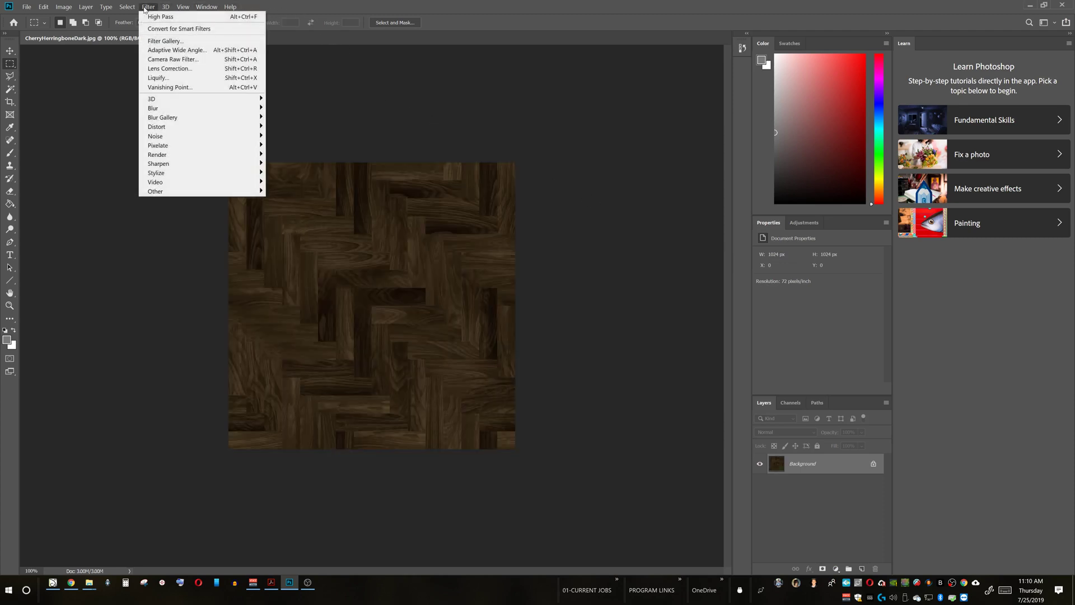
mouse_move(64, 7)
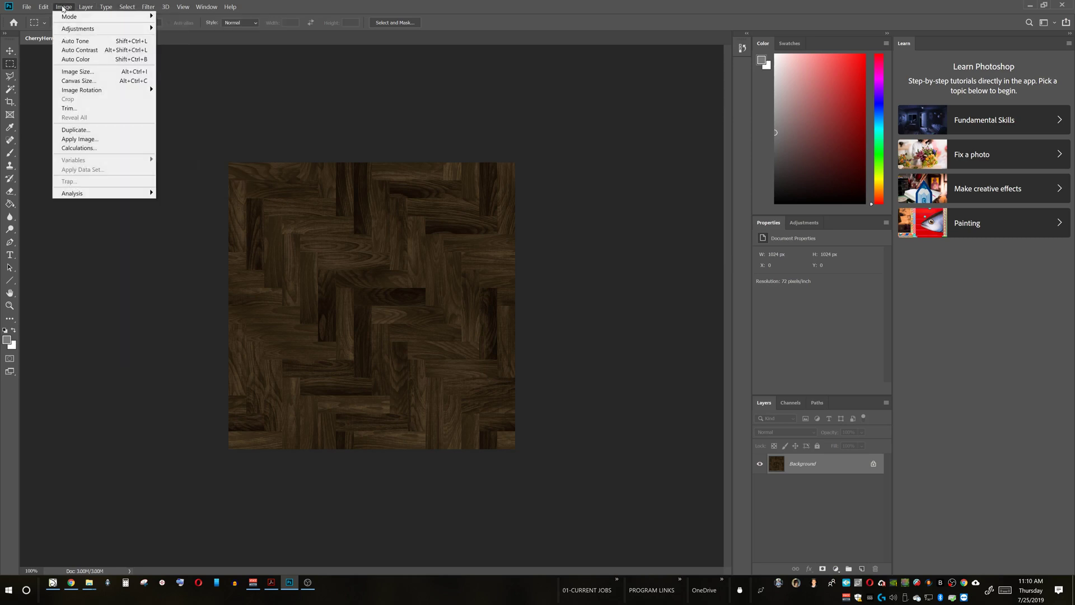
mouse_move(103, 31)
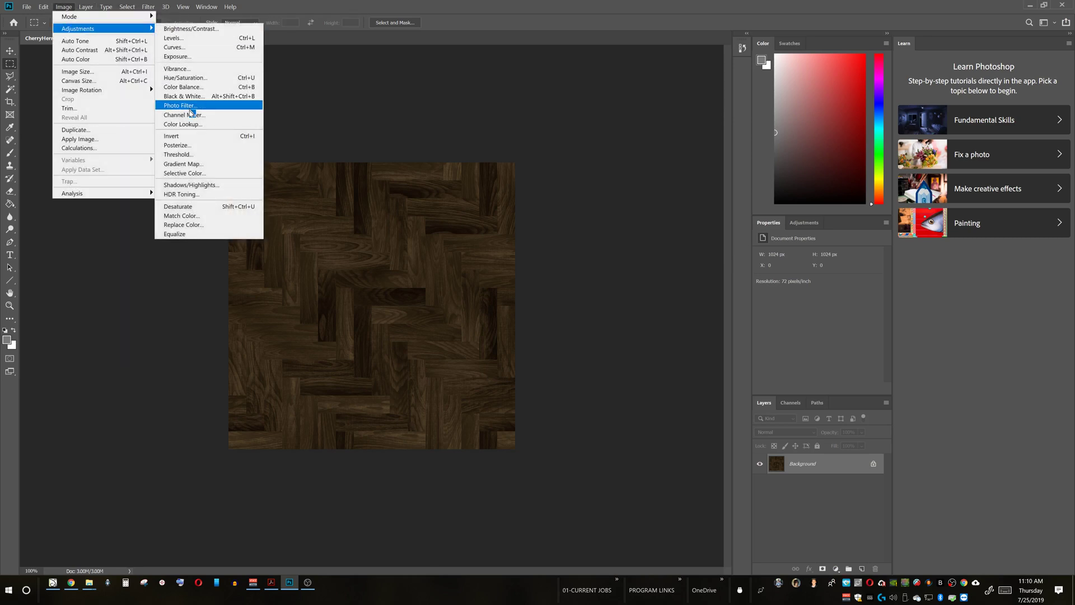
click(191, 100)
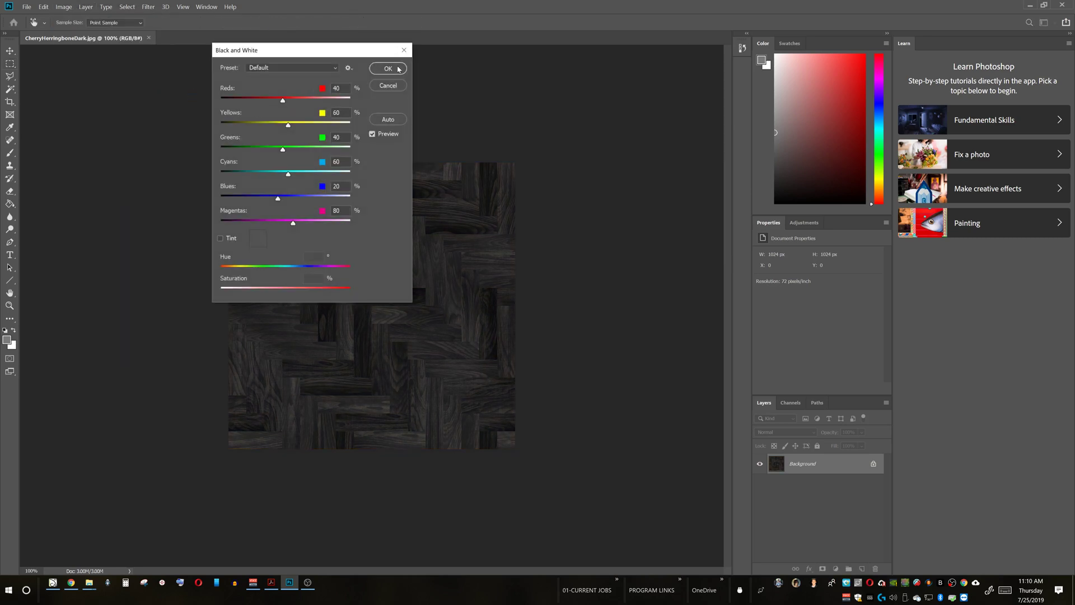
click(388, 68)
key(m)
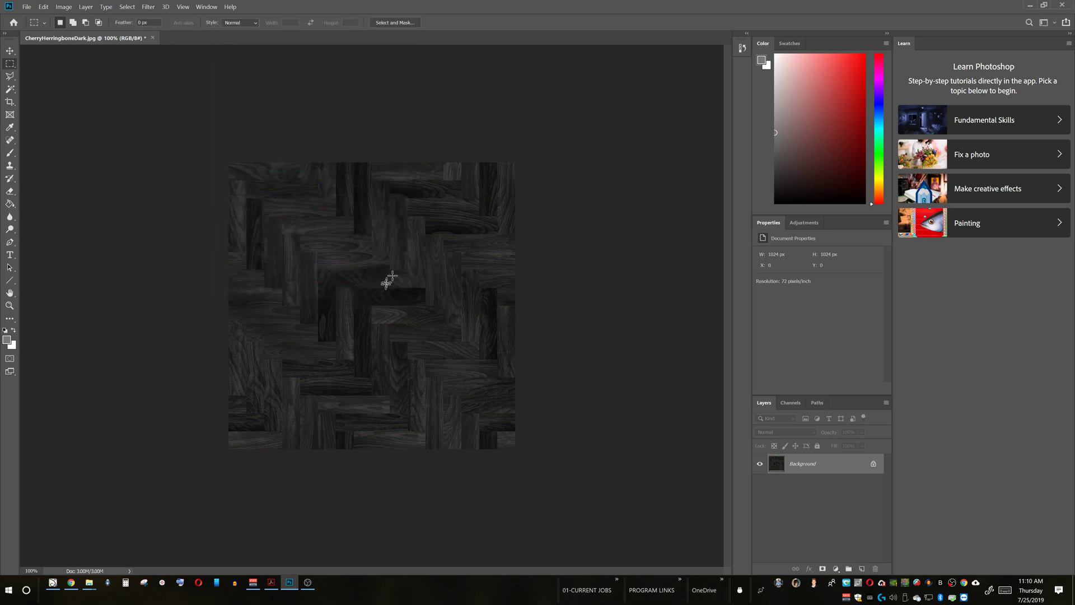
- Apply a High Pass filter with a radius of 1.5 pixels to the grayscale herringbone texture
click(149, 7)
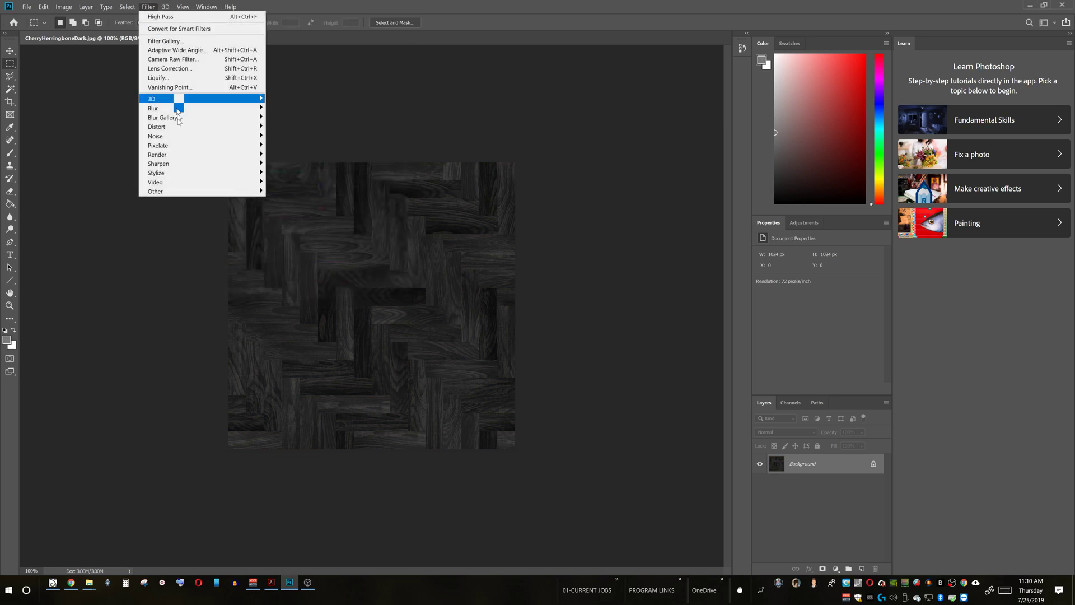
mouse_move(220, 197)
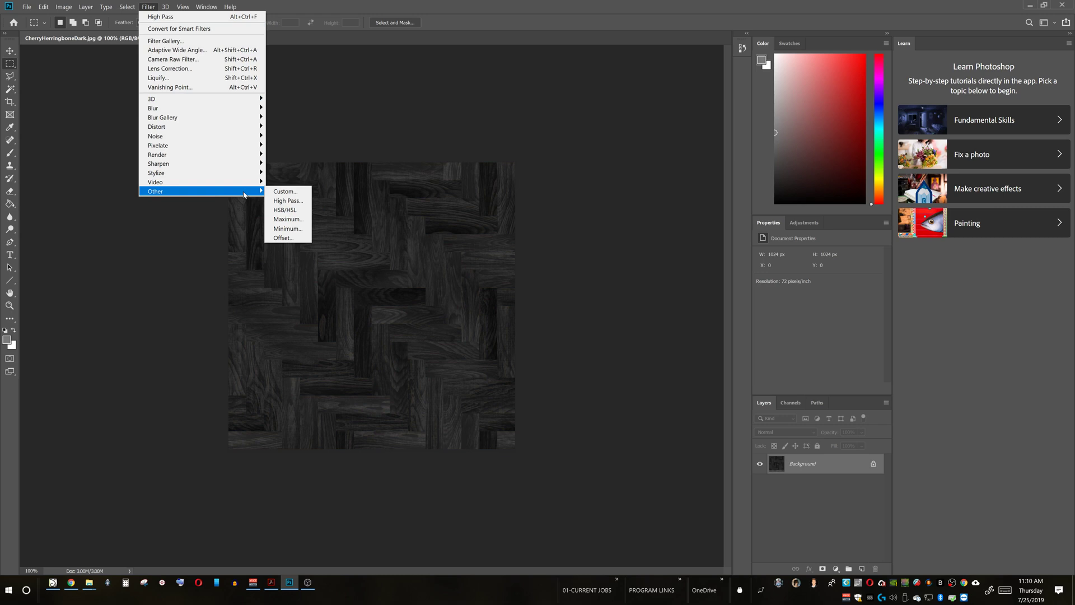
click(295, 199)
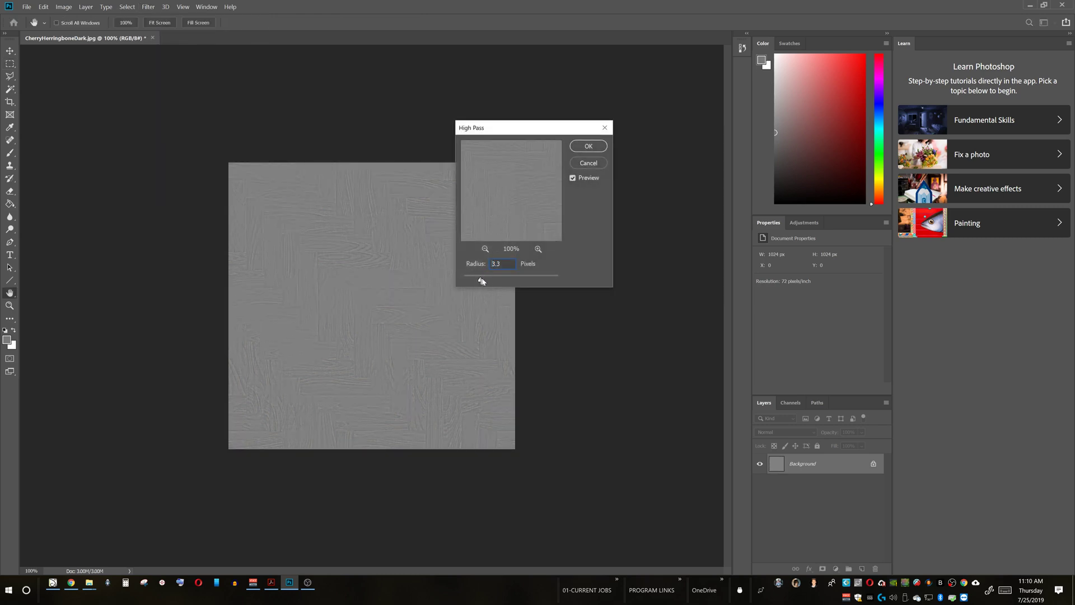
drag(490, 282, 480, 283)
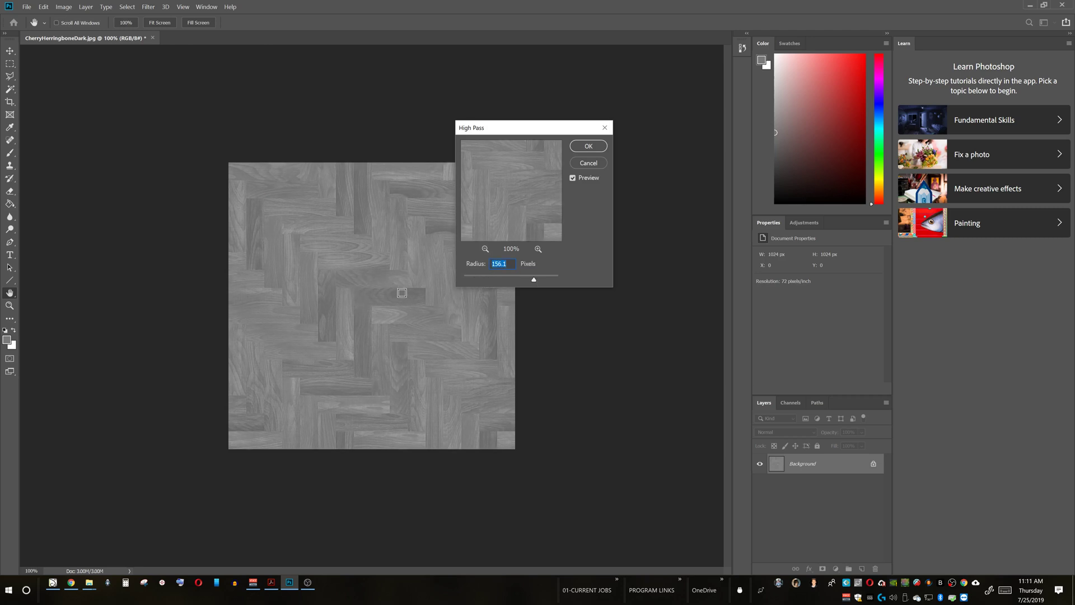
drag(534, 281, 522, 283)
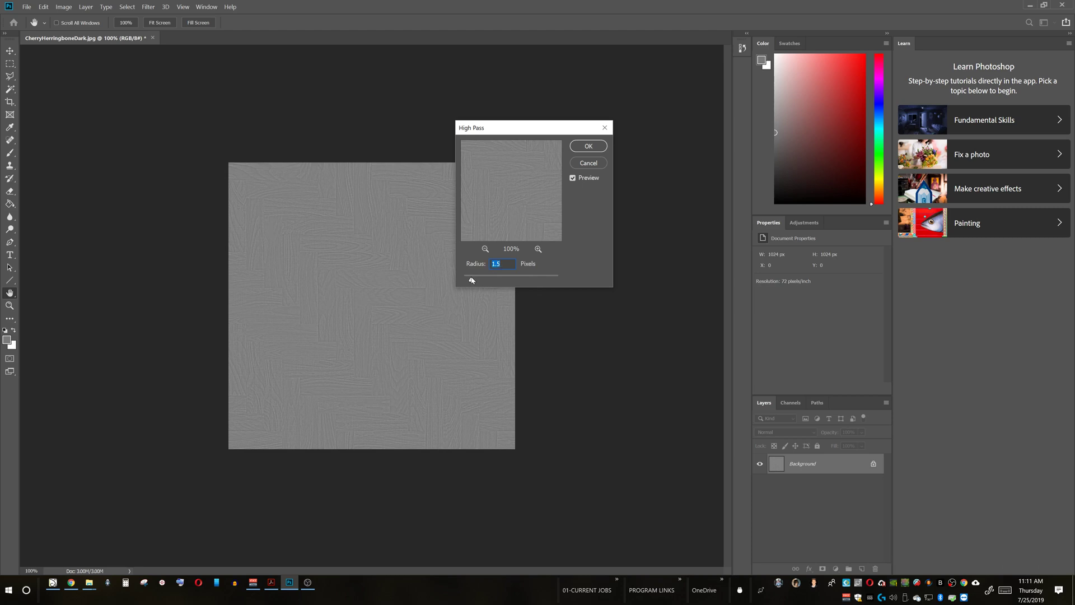
click(589, 146)
key(m)
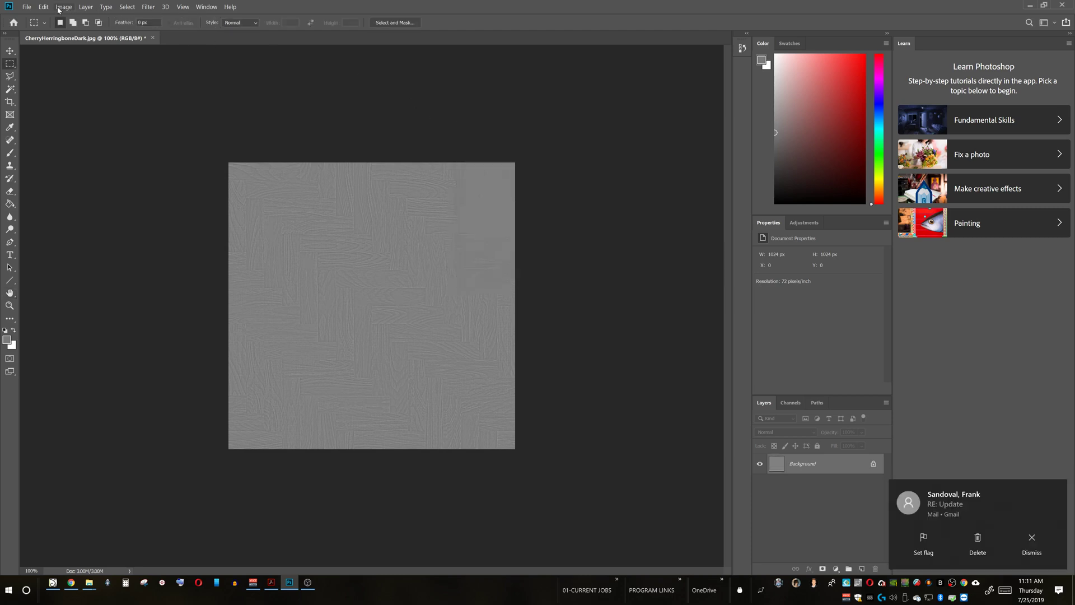
- Darken the grayscale herringbone texture with a Brightness/Contrast adjustment, setting brightness to -18
click(63, 6)
mouse_move(92, 35)
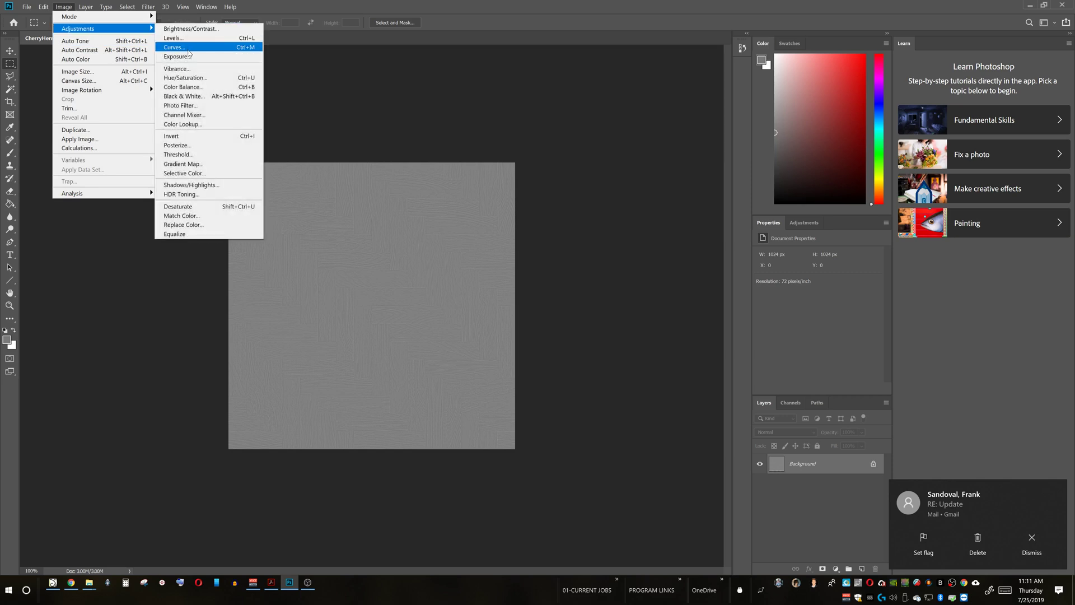
click(188, 29)
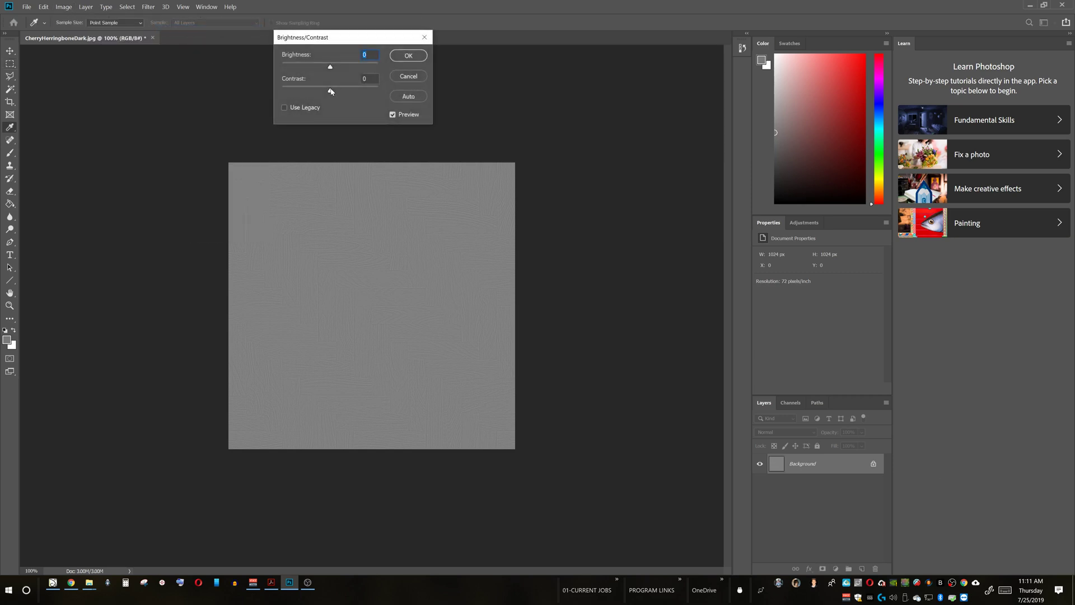
drag(329, 68, 325, 68)
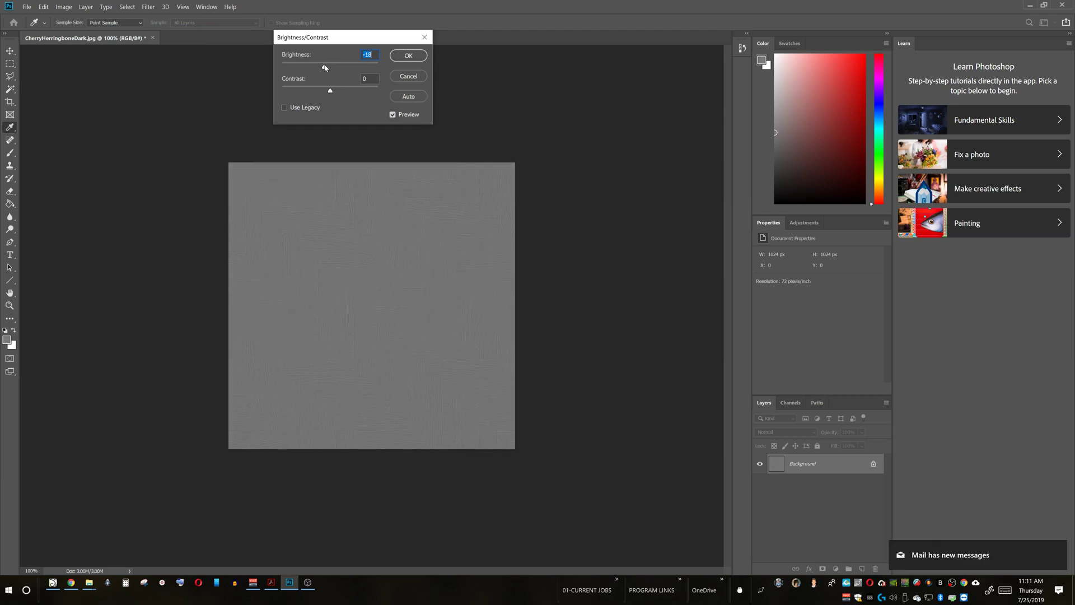
click(409, 55)
key(m)
- Quick-export the Background layer as a PNG named NEW into the FLOORING folder
right_click(859, 469)
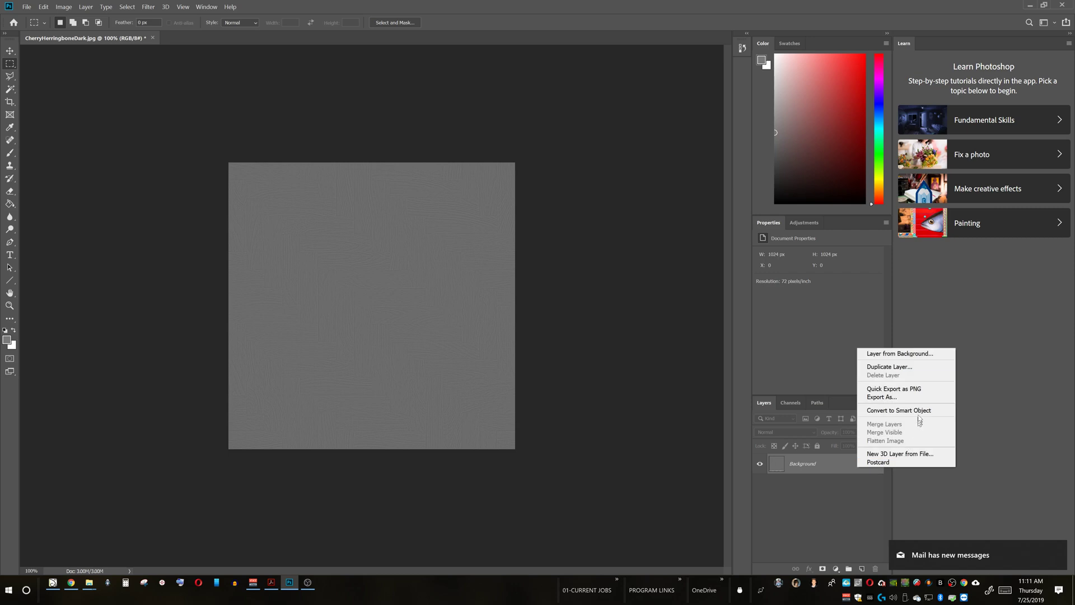
click(894, 388)
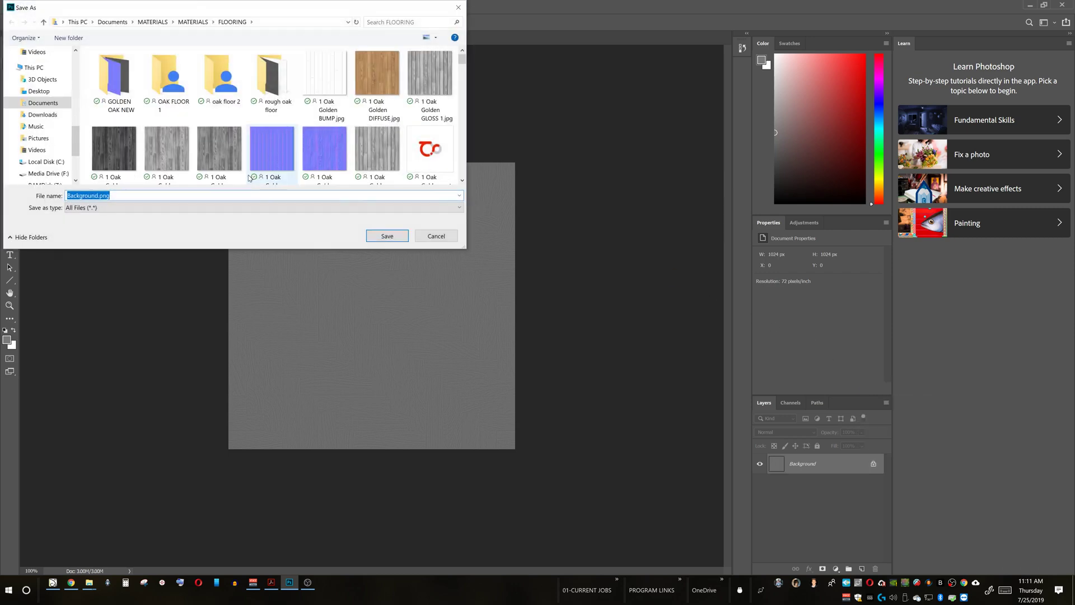
key(BackSpace)
click(399, 236)
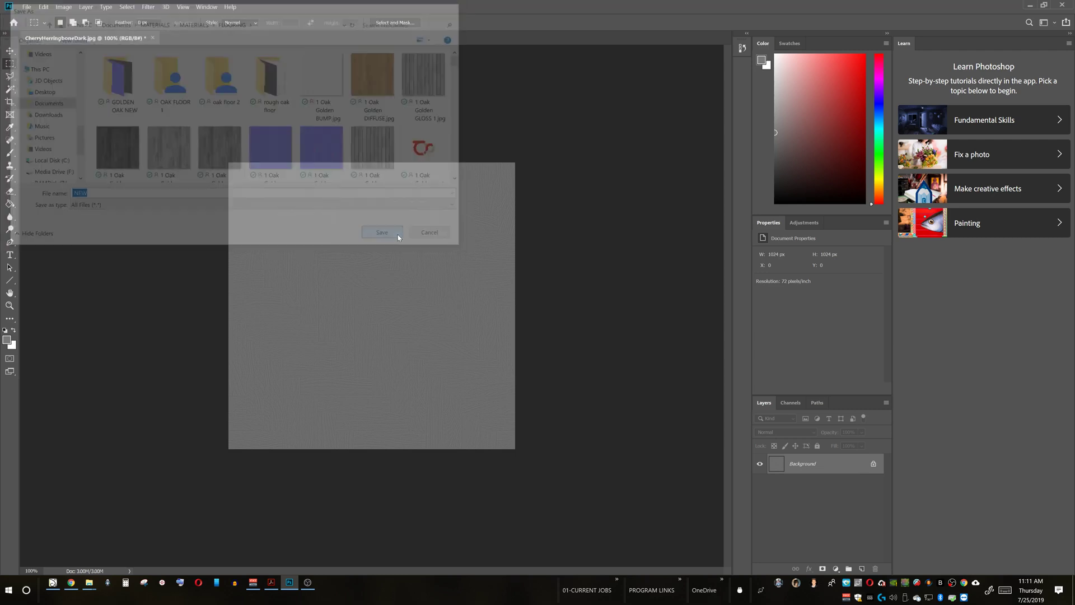
- Switch to Chief Architect and browse for the material's roughness map file in the MATERIALS > FLOORING folder
click(53, 584)
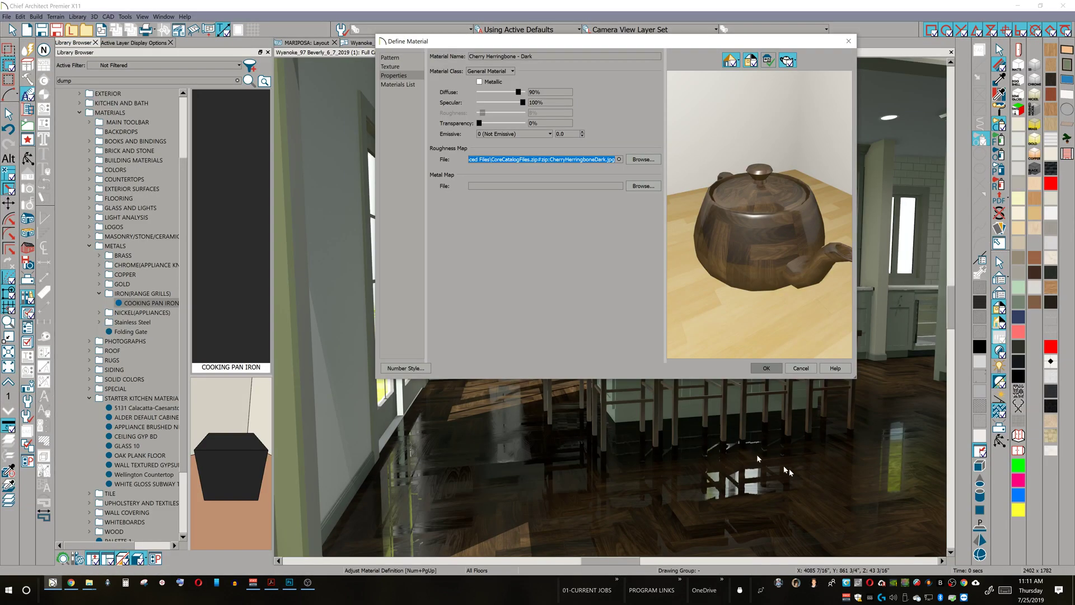
click(643, 159)
click(563, 70)
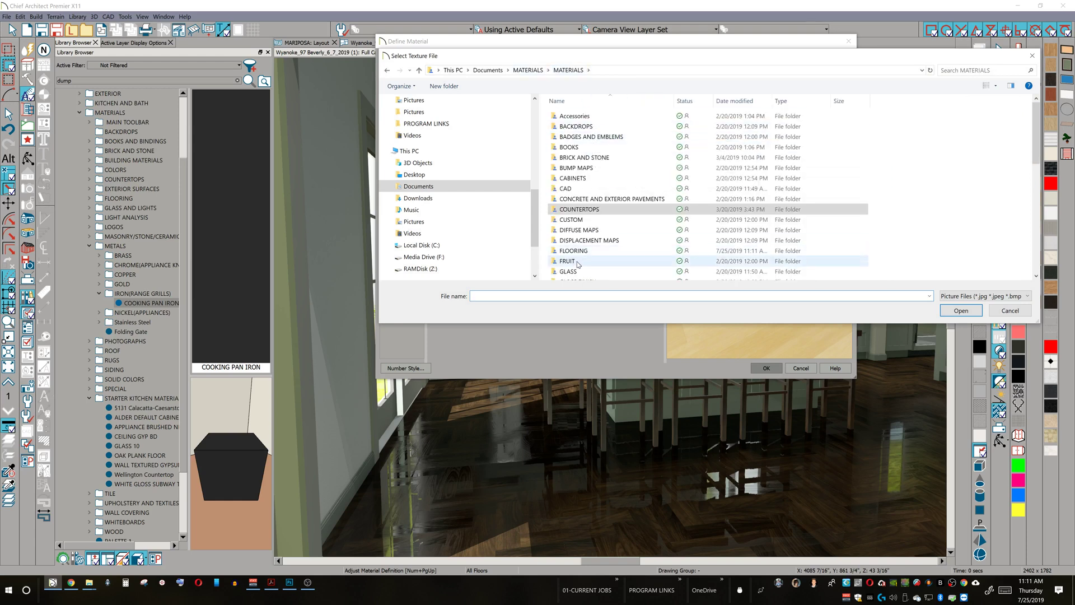
double_click(573, 250)
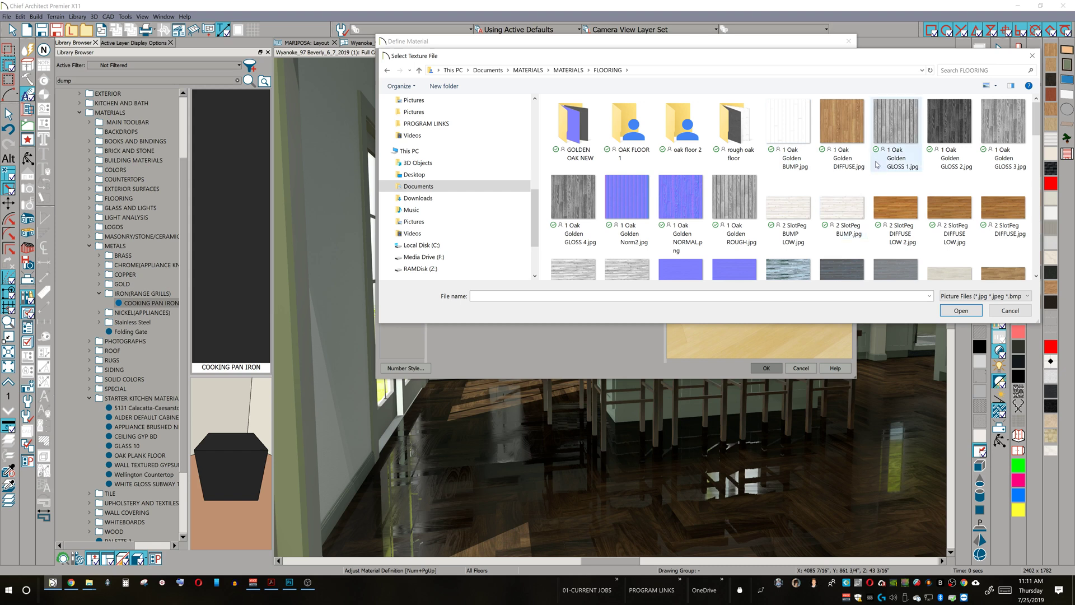
- Limit the file list to PNG files, choose NEW.png as the Cherry Herringbone - Dark roughness map, and apply the material
scroll(875, 168, down, 3)
scroll(878, 165, down, 2)
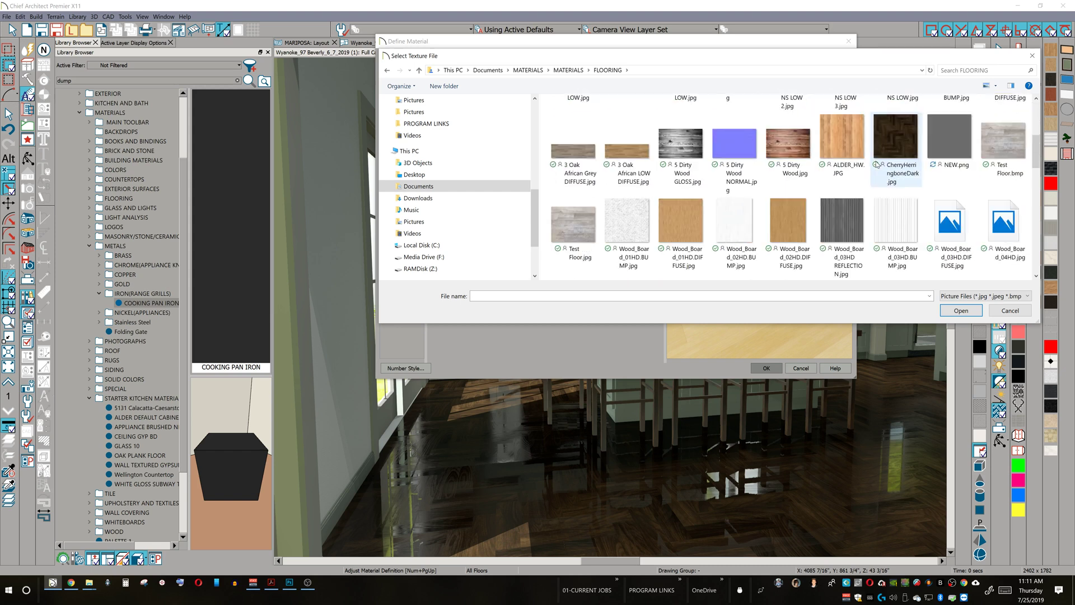
scroll(877, 164, down, 5)
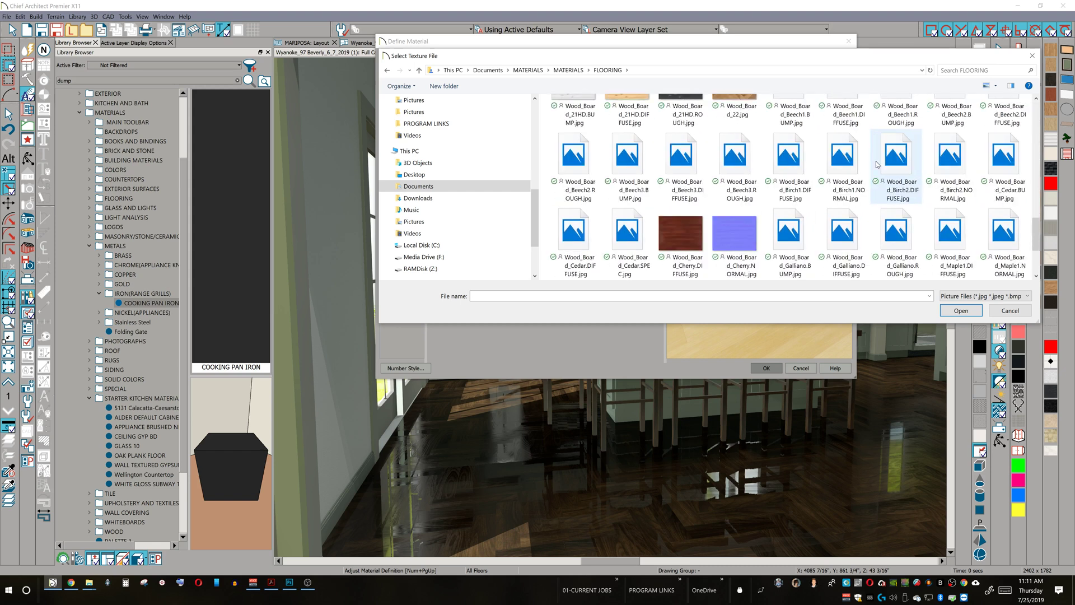
scroll(877, 165, up, 3)
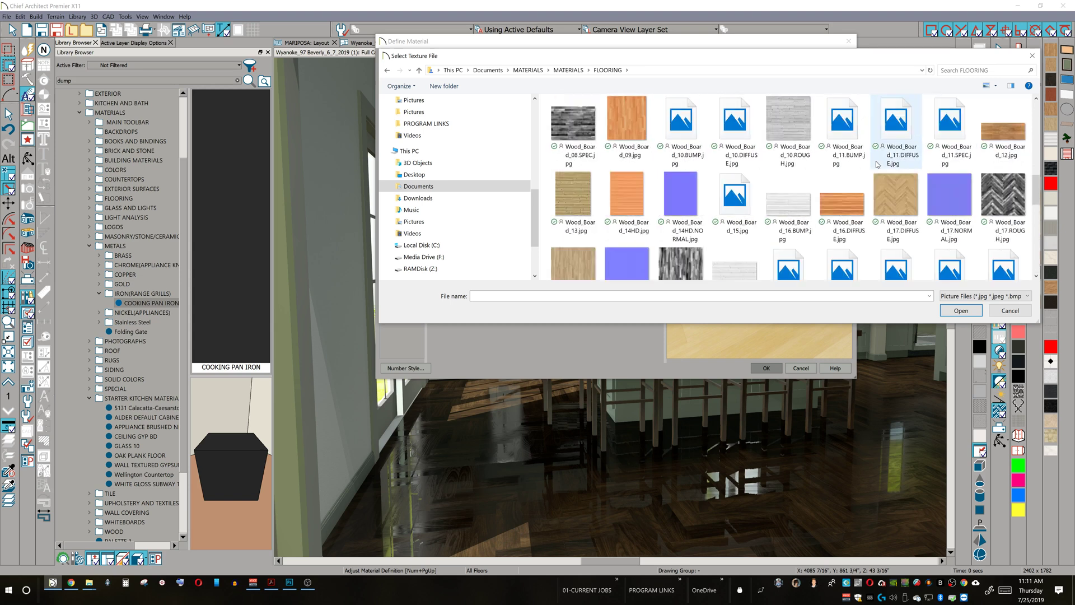
scroll(877, 165, up, 3)
scroll(877, 164, down, 1)
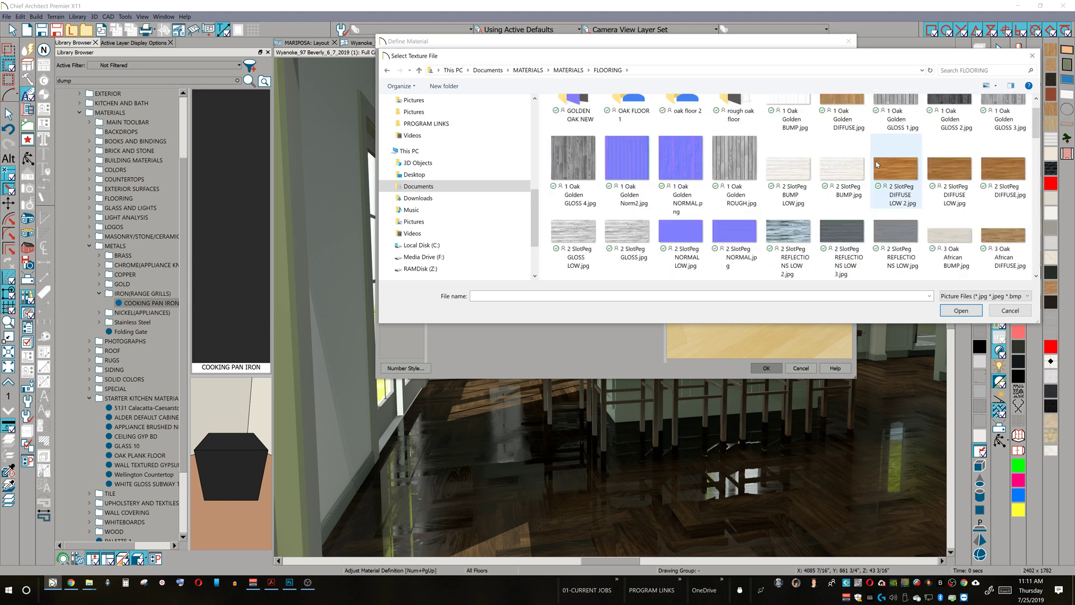
scroll(877, 164, down, 2)
click(988, 296)
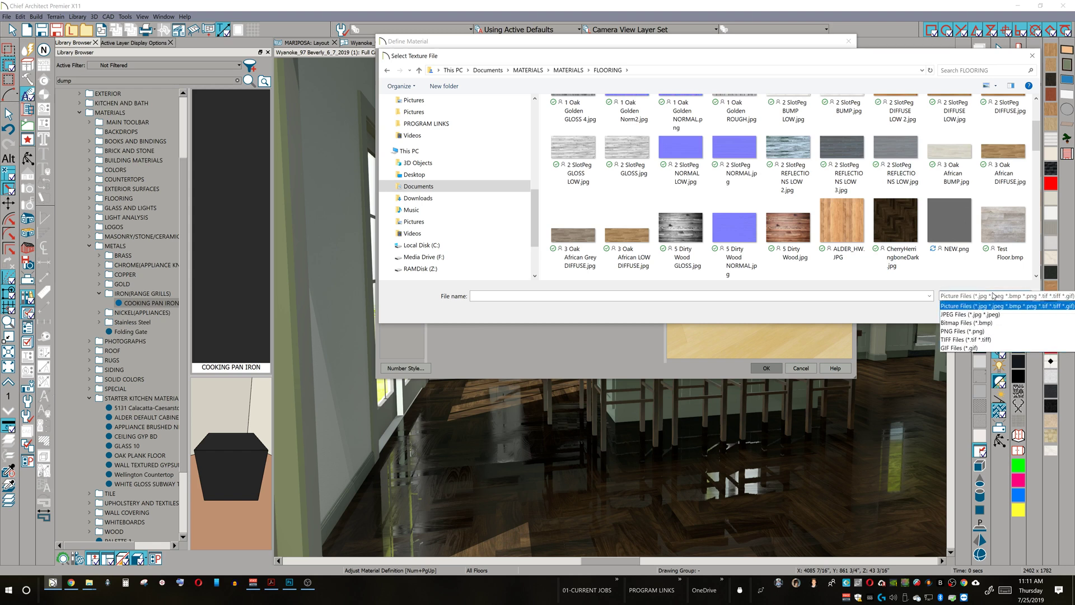
click(973, 333)
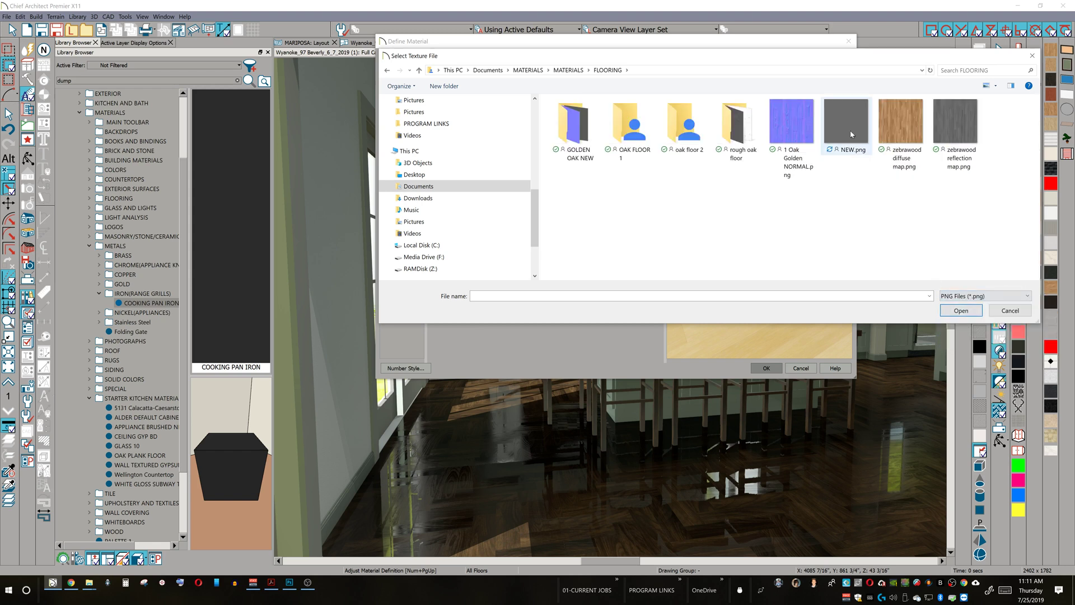
double_click(849, 127)
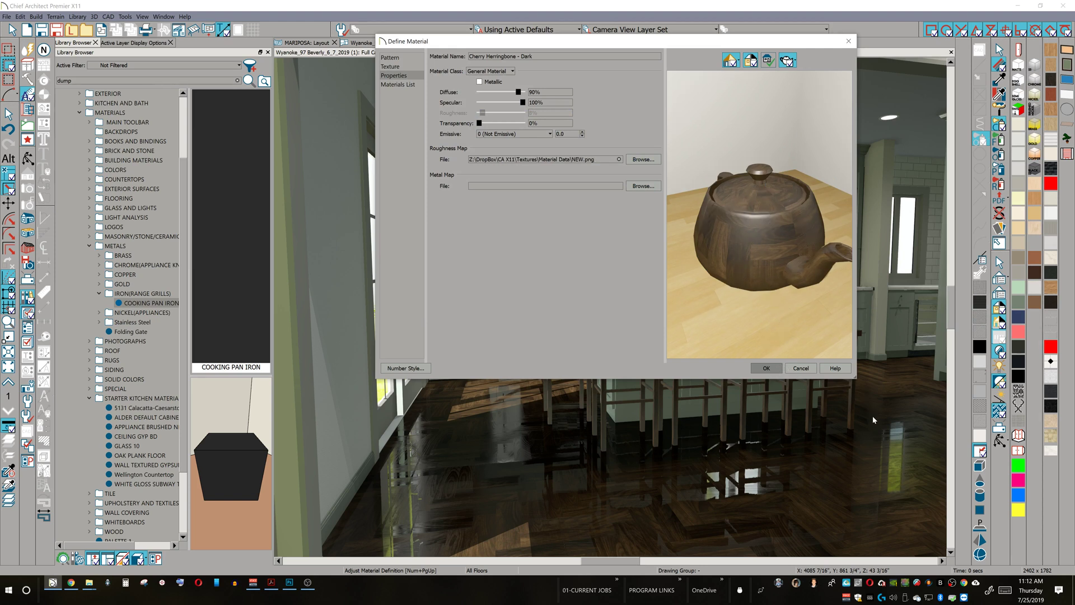
click(766, 368)
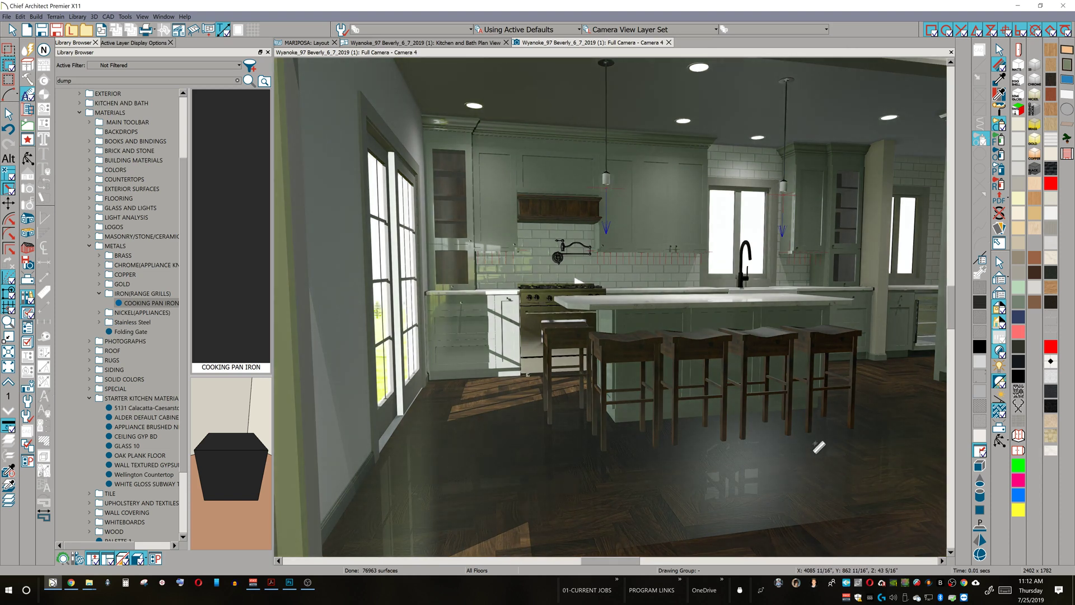
- Turn Improve Lighting Quality off and on again in the Physically Based rendering options to compare the lighting
middle_drag(754, 268, 765, 325)
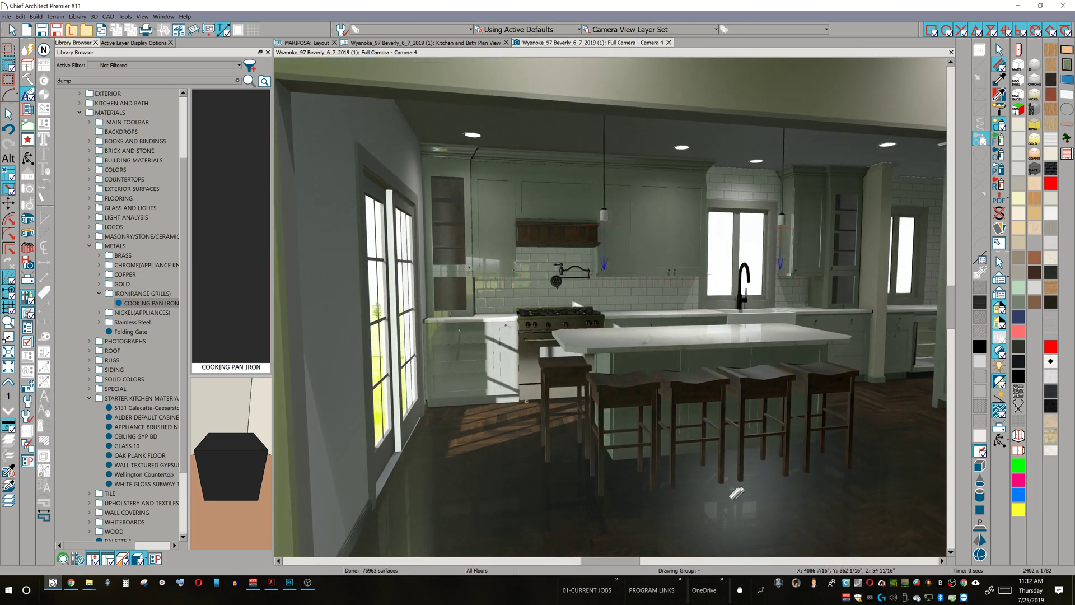
key(space)
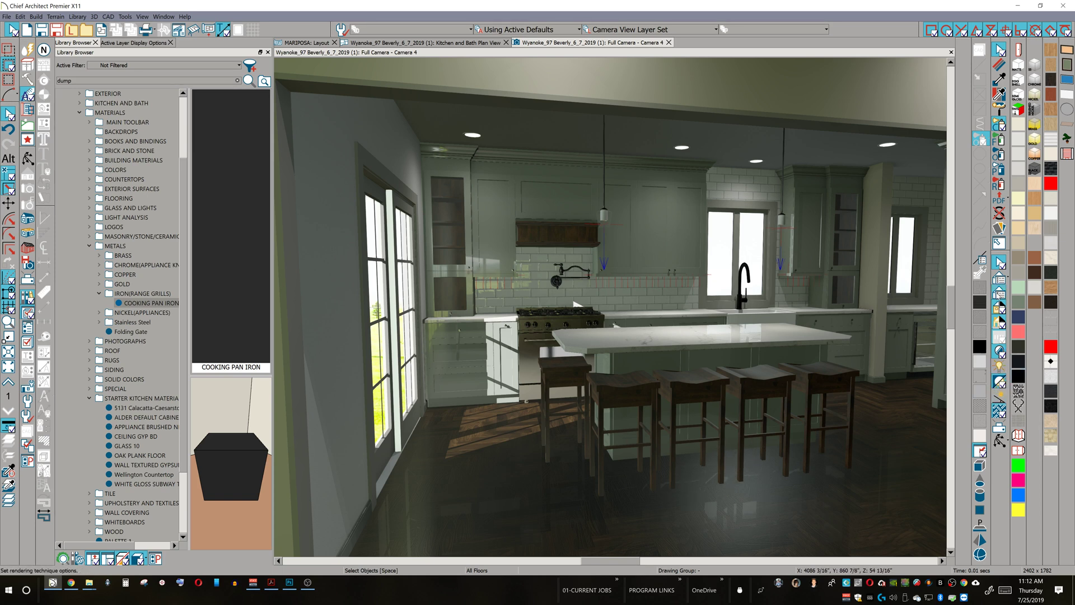
click(980, 140)
click(181, 177)
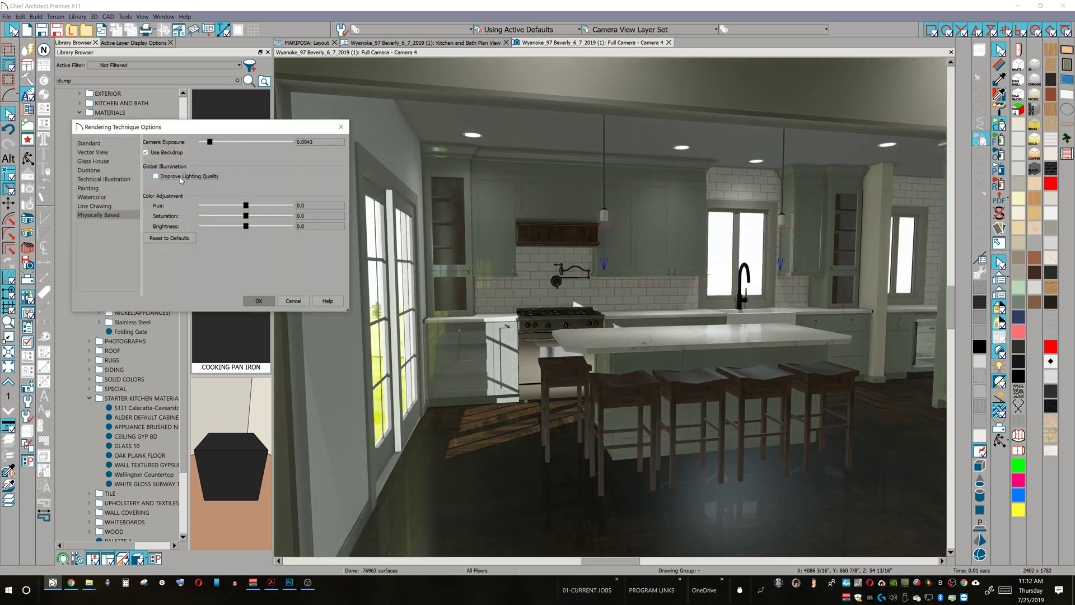
click(181, 177)
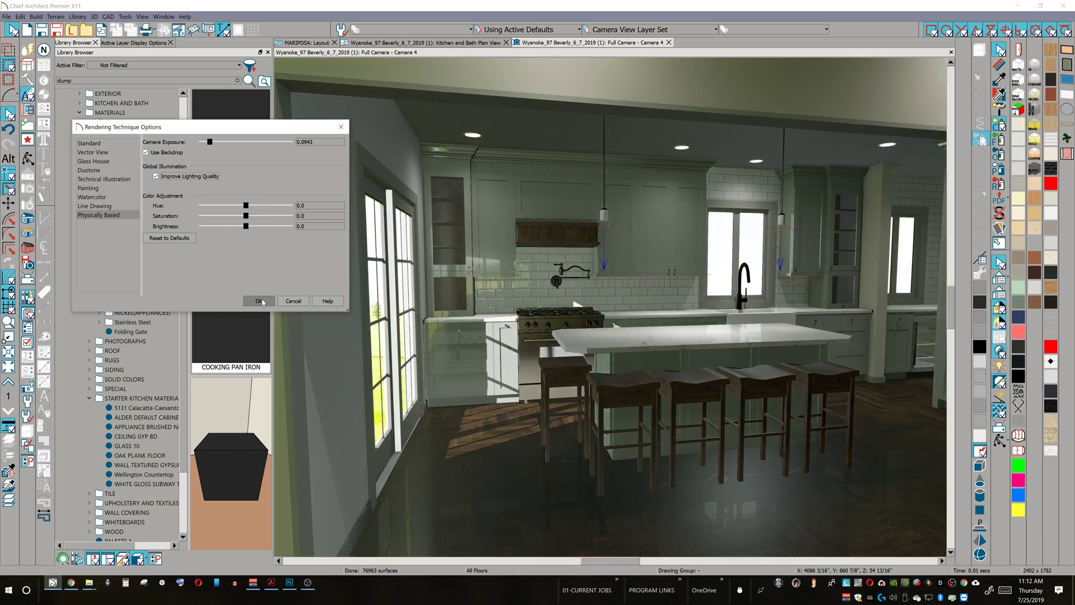
click(260, 302)
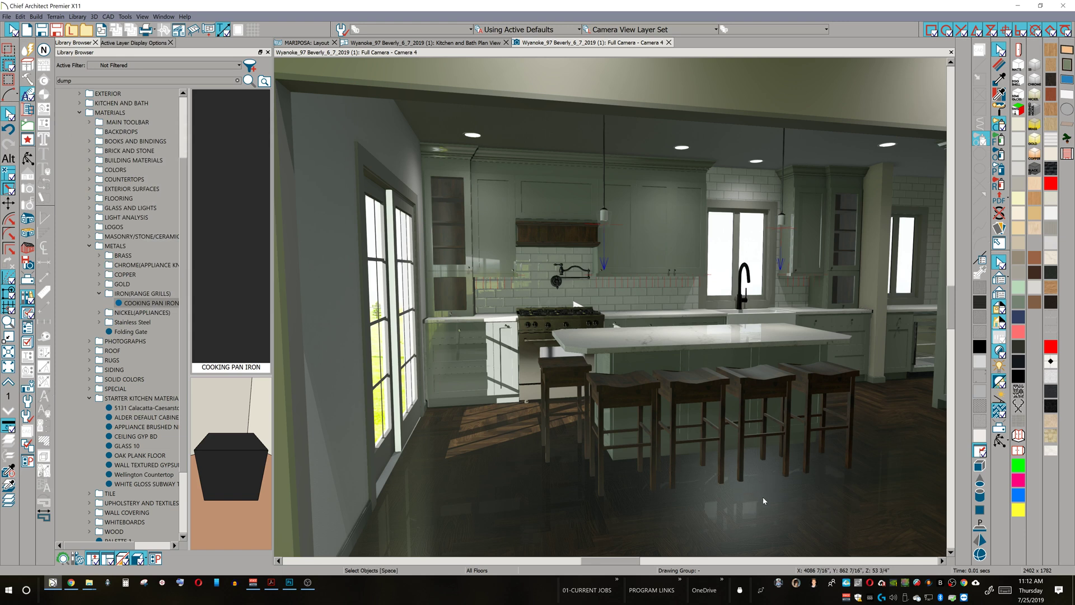
- Examine the kitchen's floor reflections, island and cabinets from several camera distances and angles
click(1000, 445)
drag(694, 387, 703, 389)
drag(771, 383, 692, 355)
scroll(693, 368, up, 3)
scroll(673, 353, up, 3)
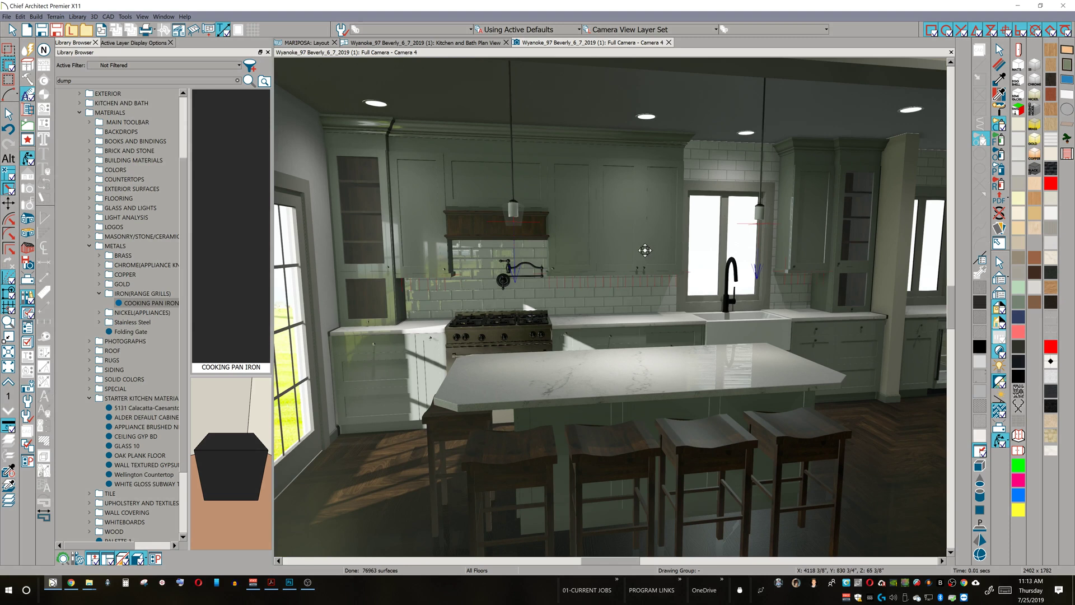
scroll(645, 250, up, 3)
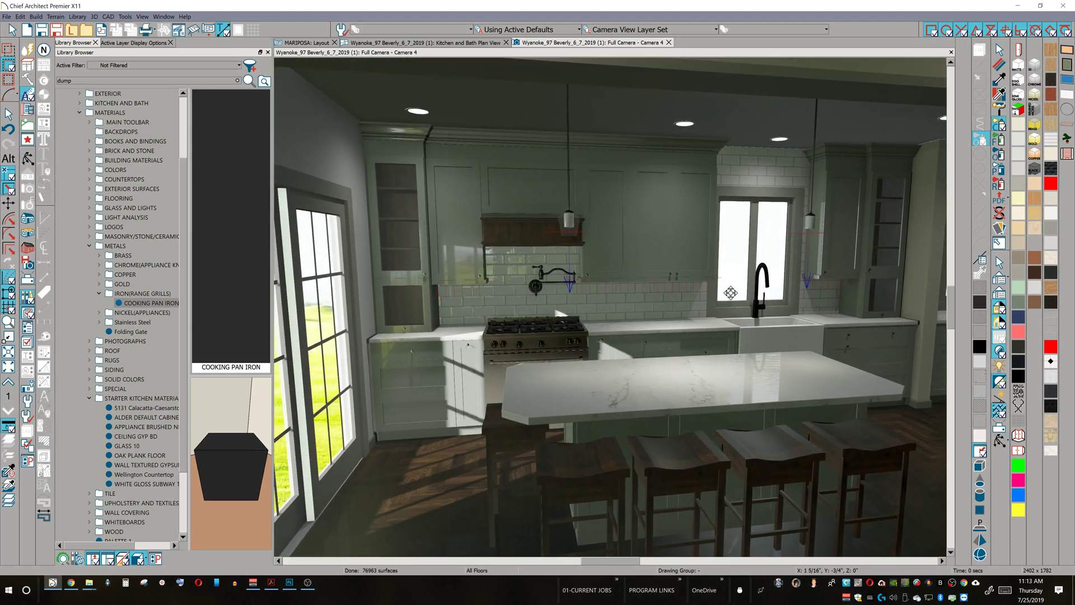
scroll(694, 291, up, 3)
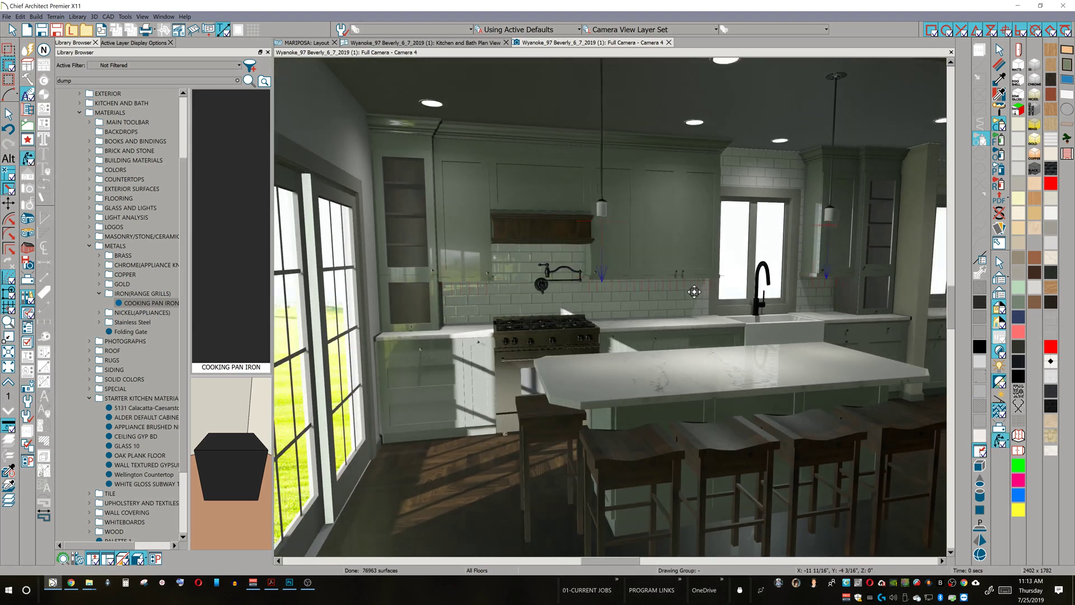
scroll(689, 288, down, 3)
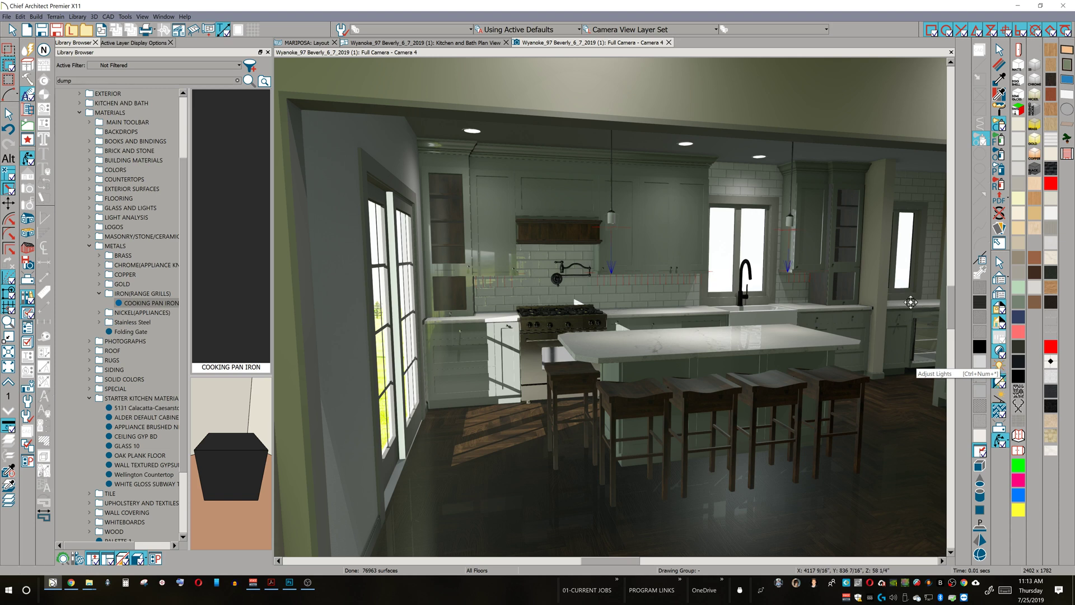
middle_drag(875, 292, 788, 297)
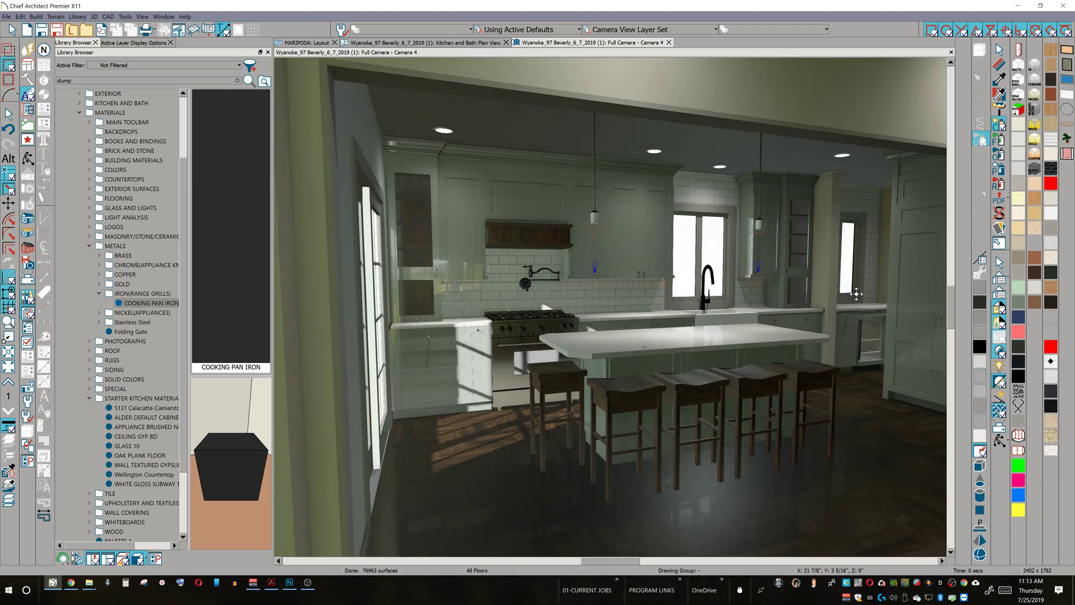
scroll(789, 297, up, 3)
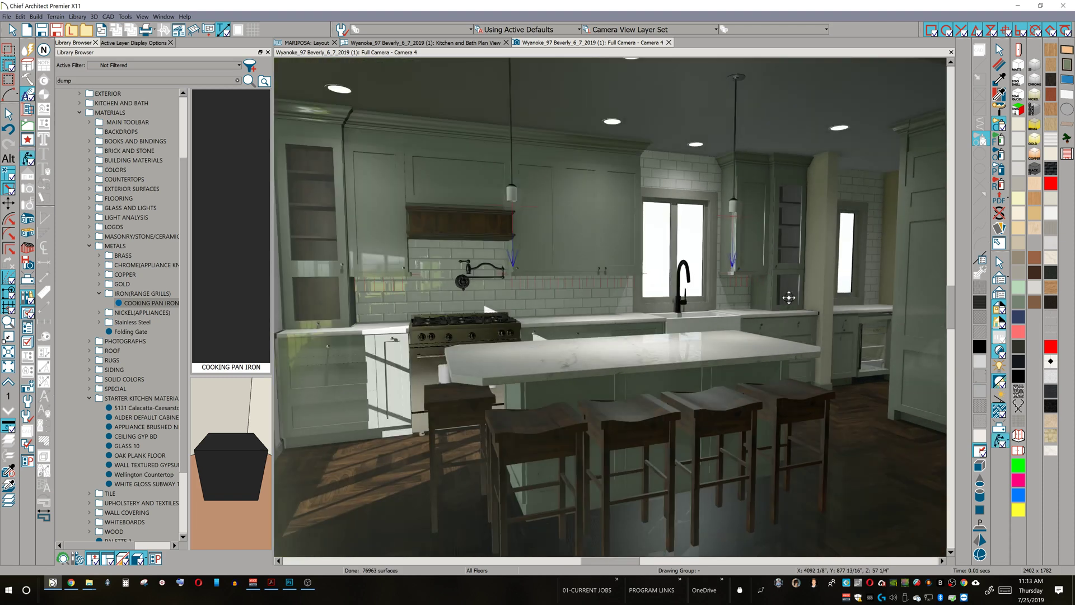
scroll(789, 297, down, 3)
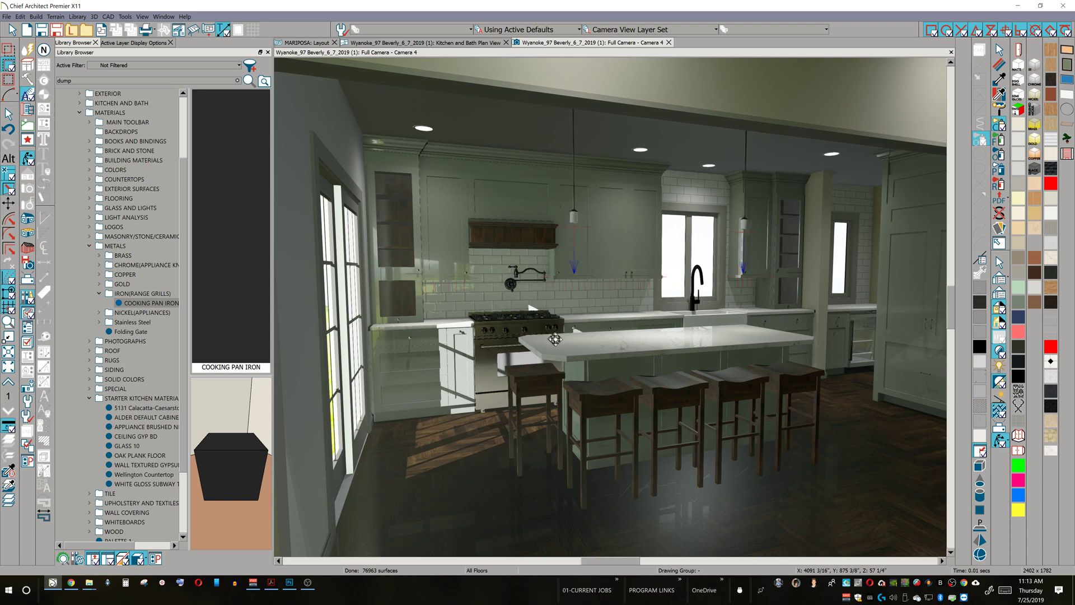
click(596, 390)
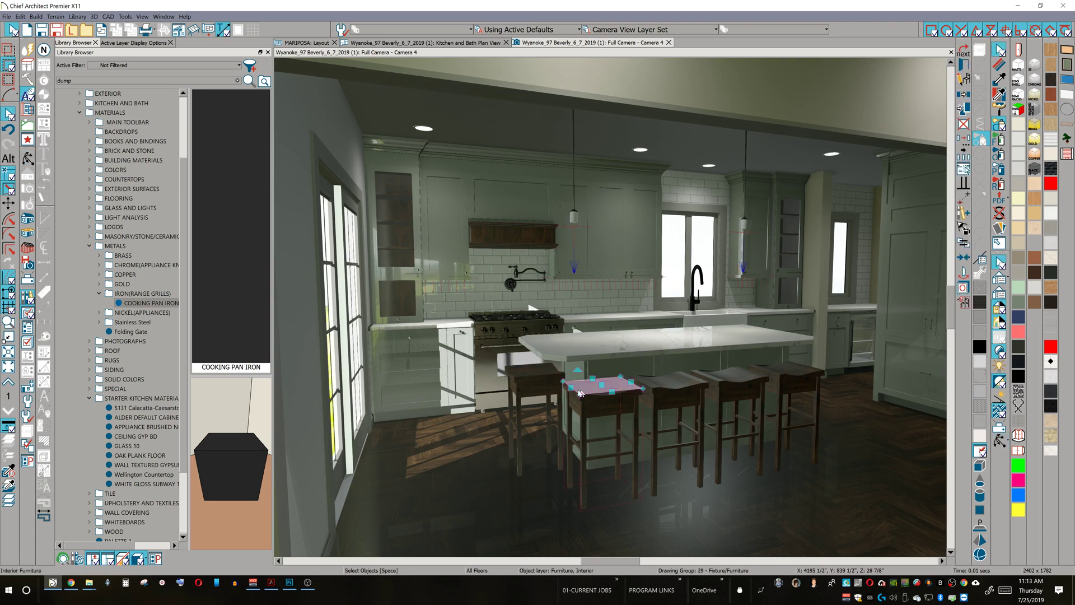
shift+click(535, 371)
shift+click(668, 379)
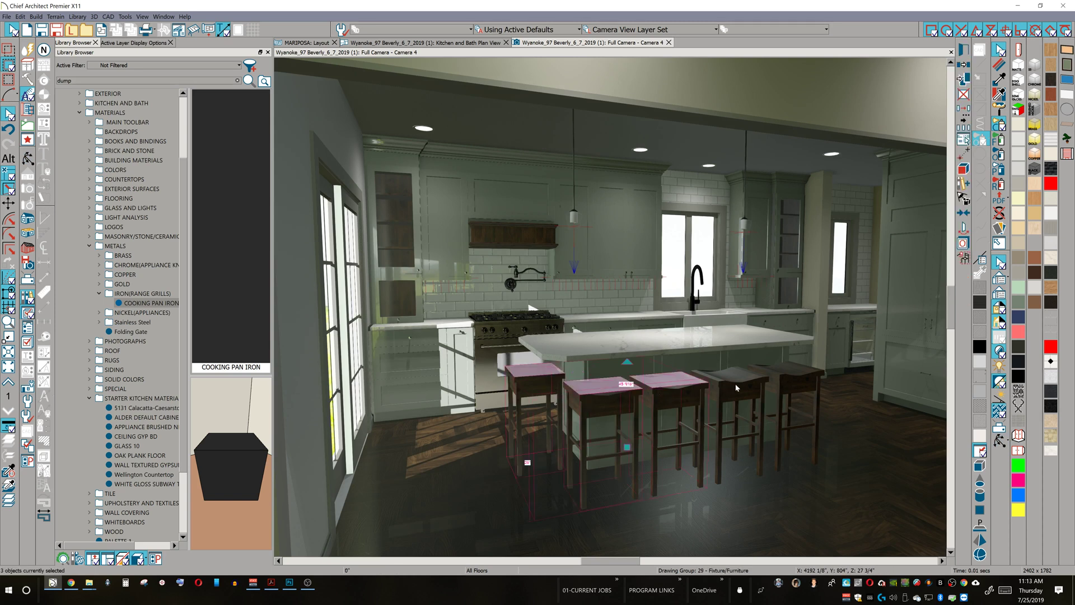
shift+click(731, 374)
shift+click(794, 381)
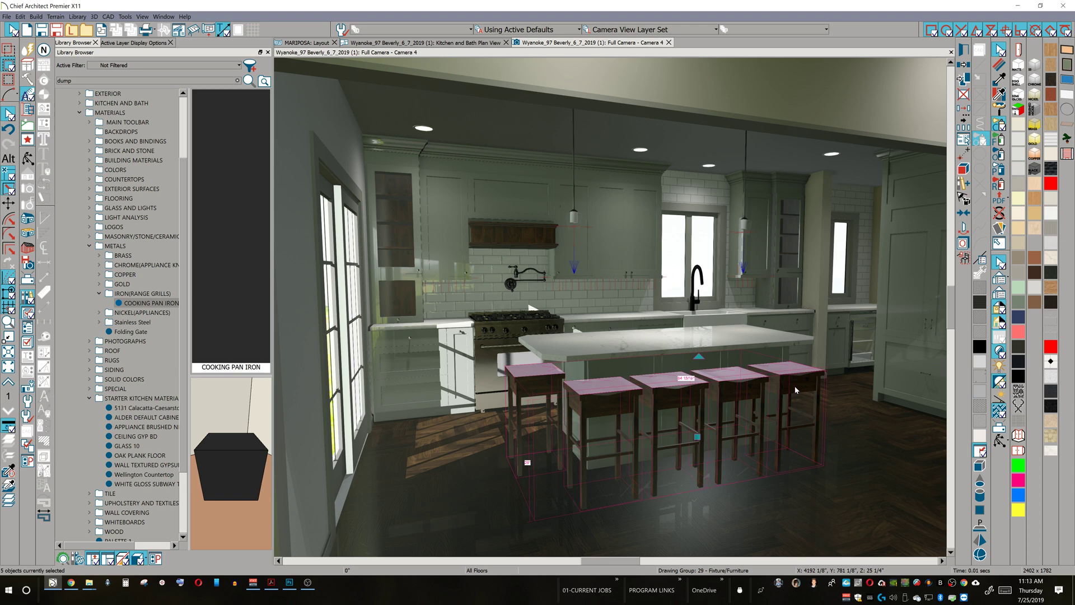
double_click(795, 391)
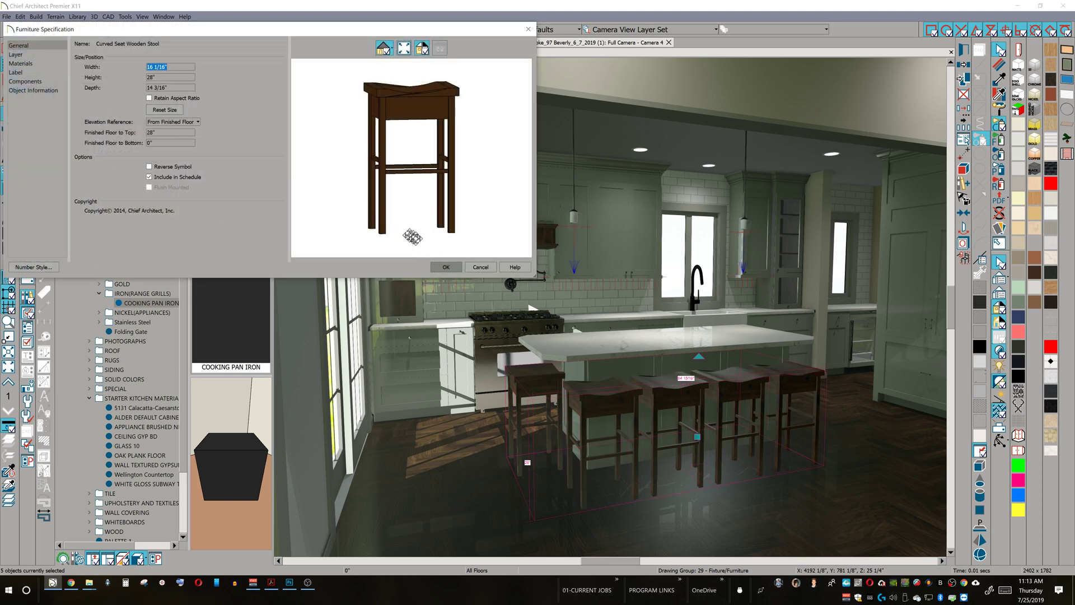
click(480, 268)
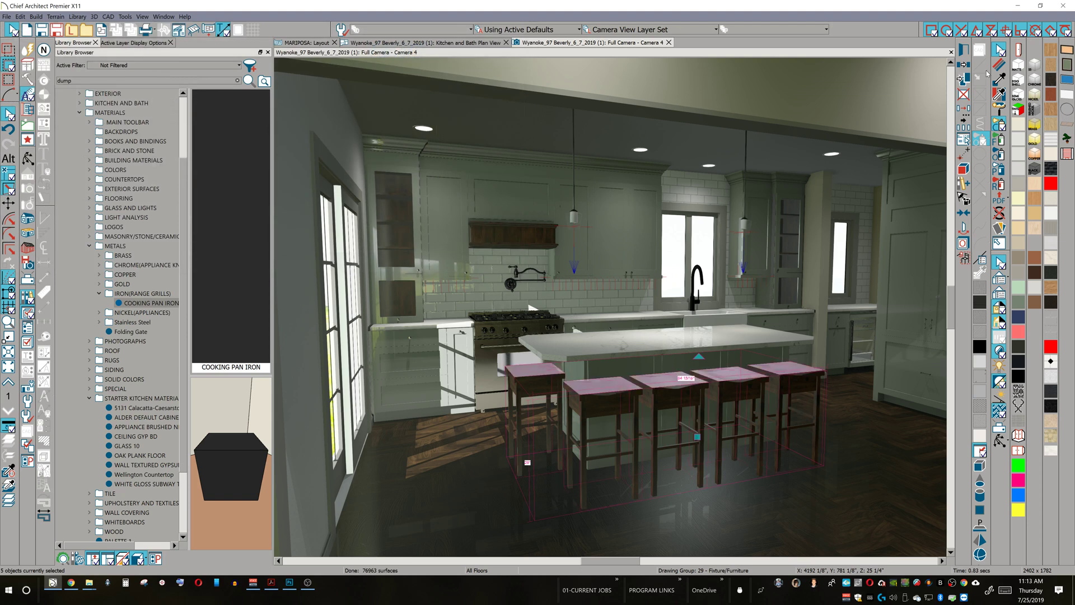
- Set the smoothing angle of the end stool's Curved Seat Wooden Stool symbol to 90°
click(796, 372)
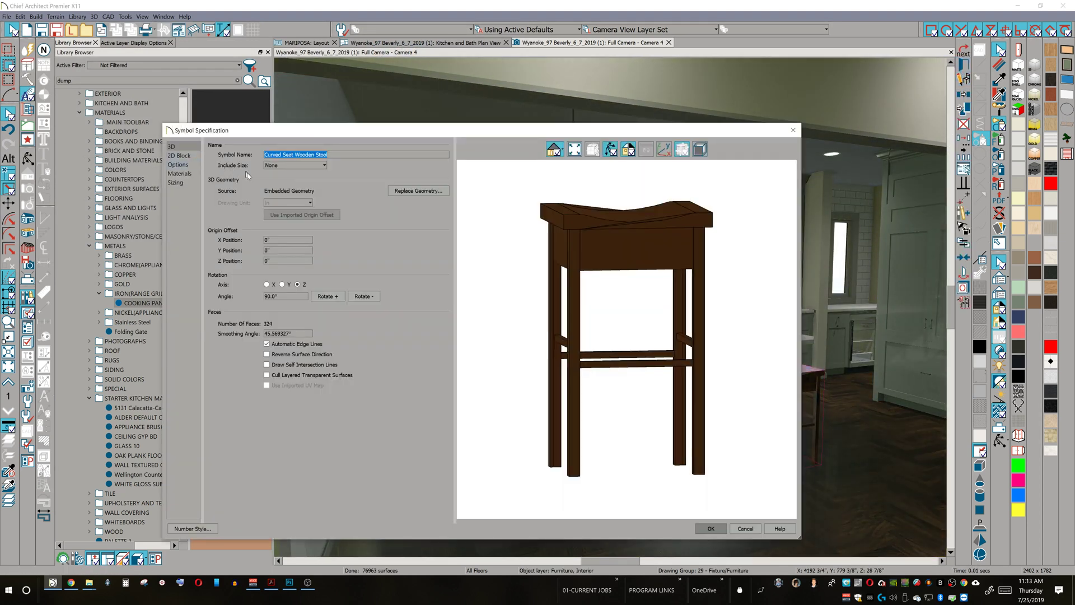
click(287, 296)
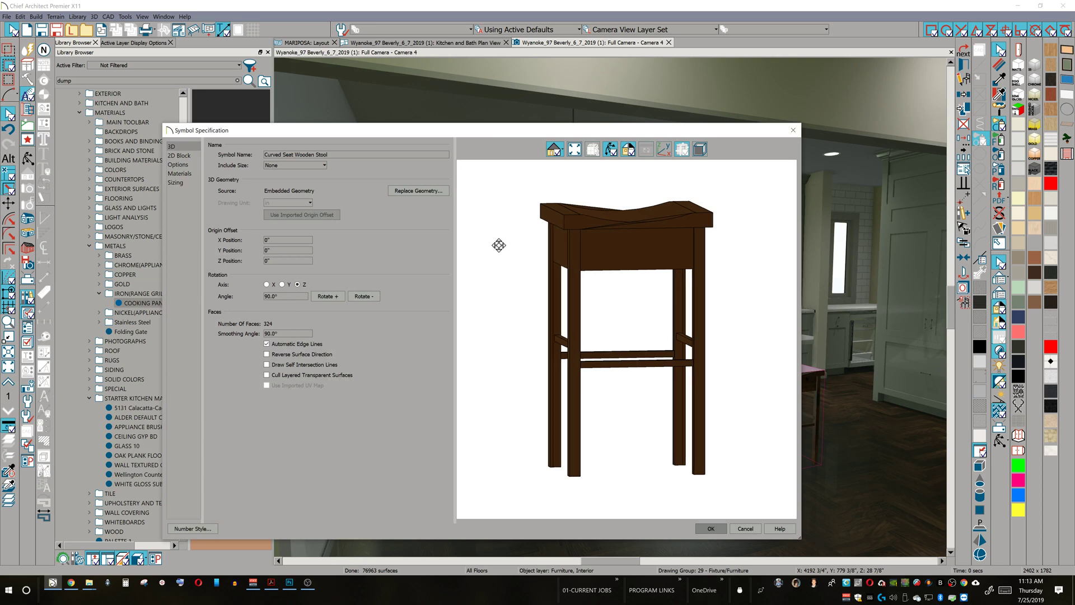
click(711, 529)
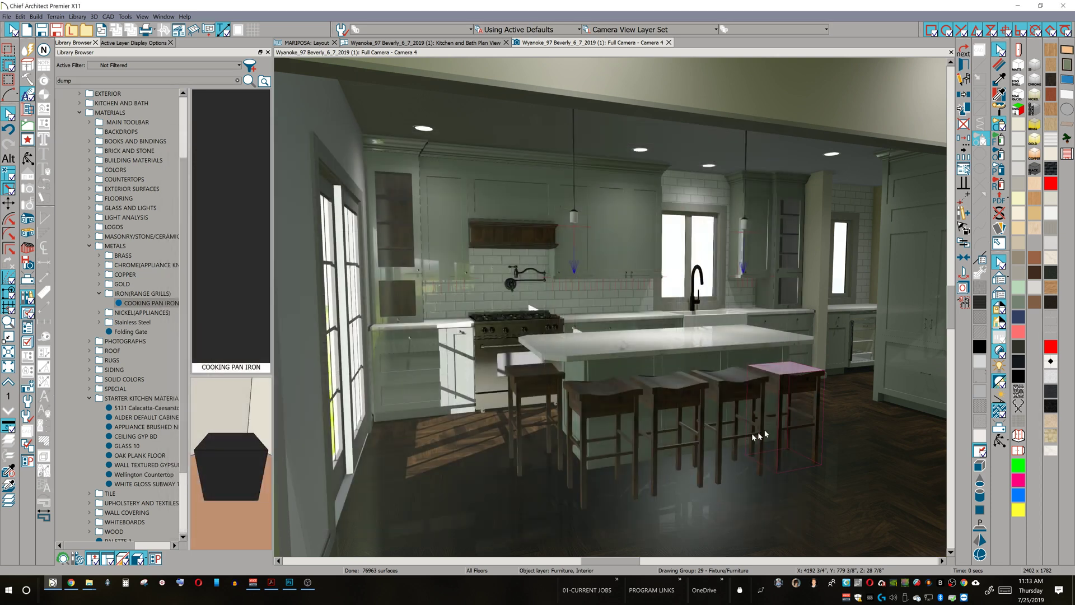
click(829, 429)
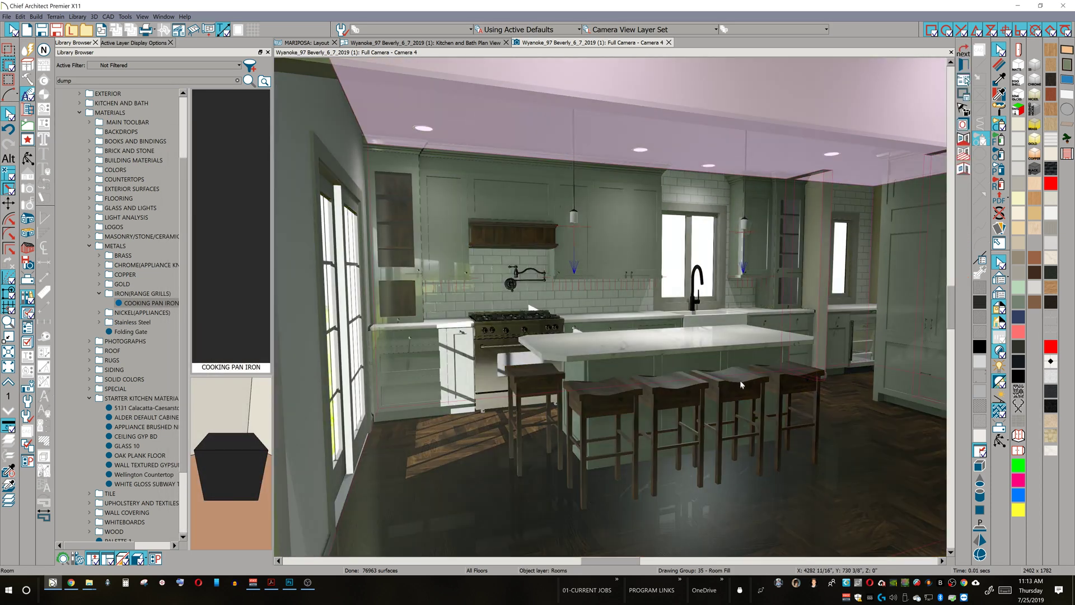
- Rotate the two middle stools along the island's long side slightly out of line and pull one back from the counter
click(741, 384)
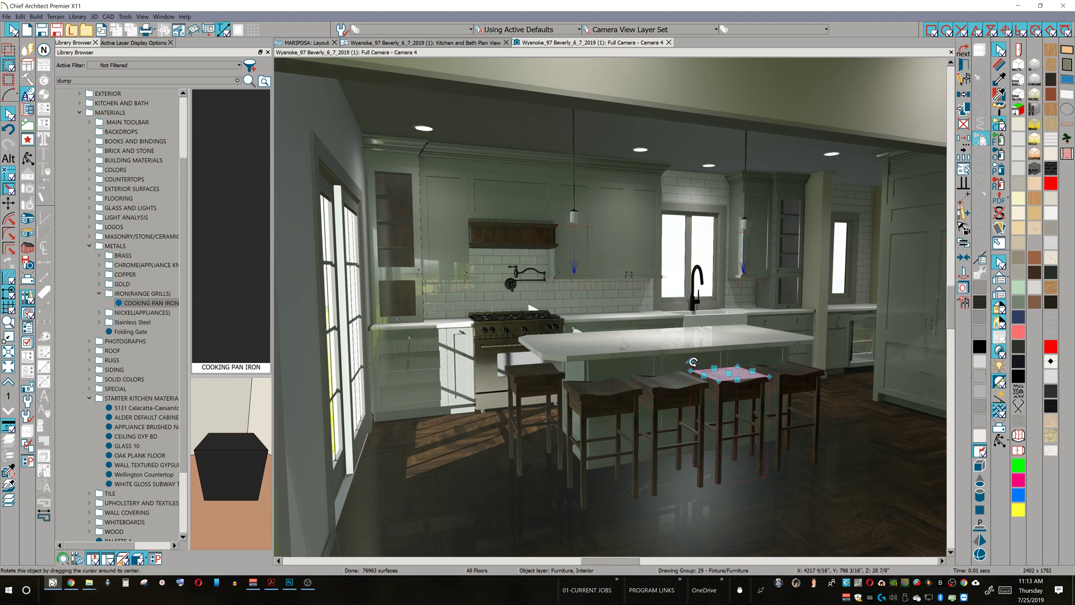
click(659, 388)
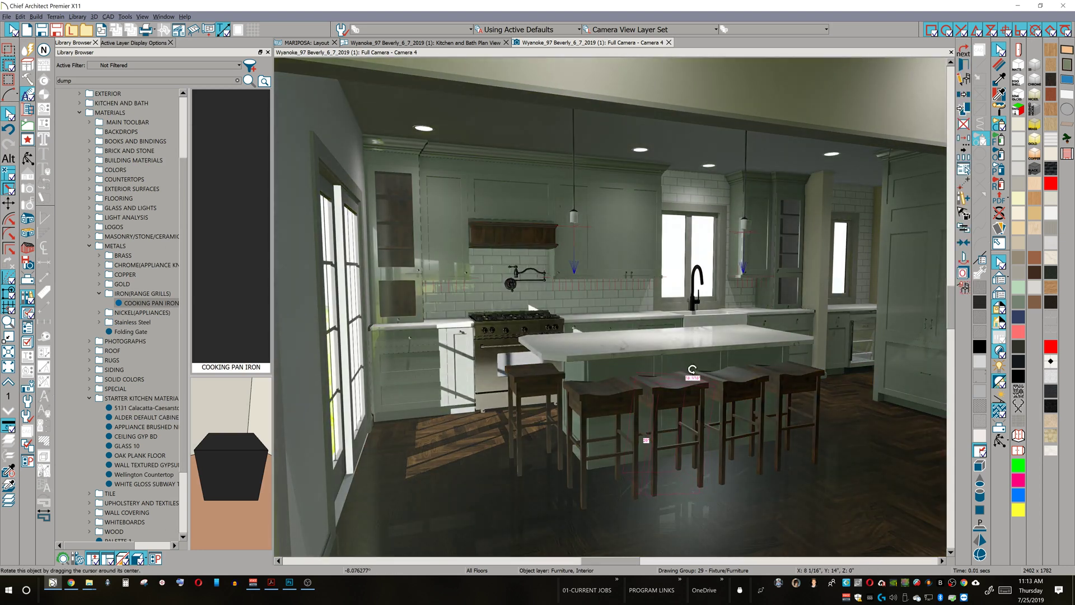
mouse_move(680, 363)
mouse_down()
mouse_move(637, 362)
mouse_move(672, 376)
mouse_up()
key(ctrl+z)
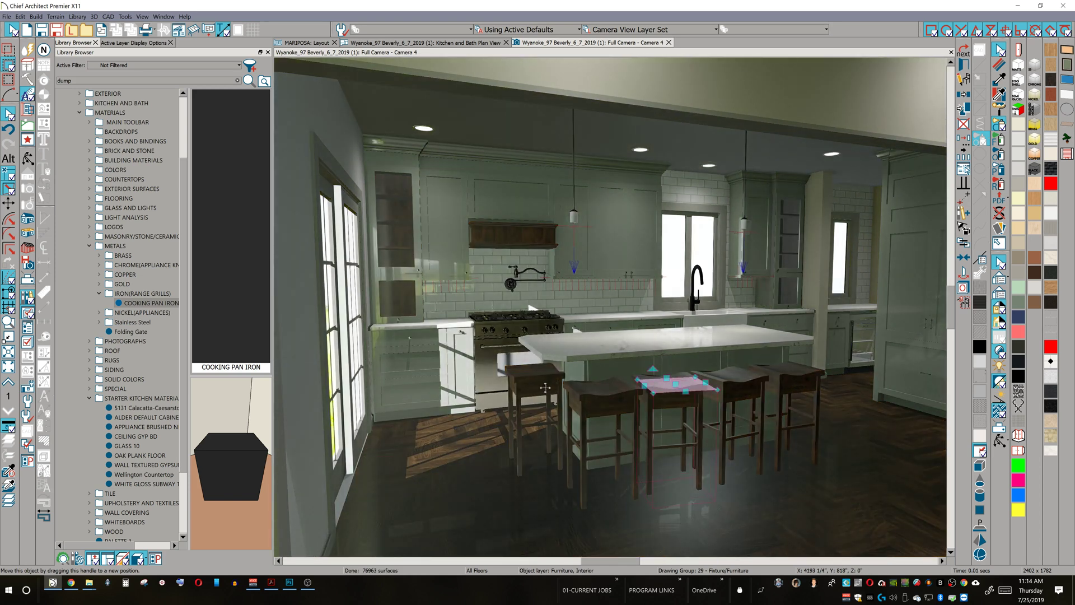
click(700, 344)
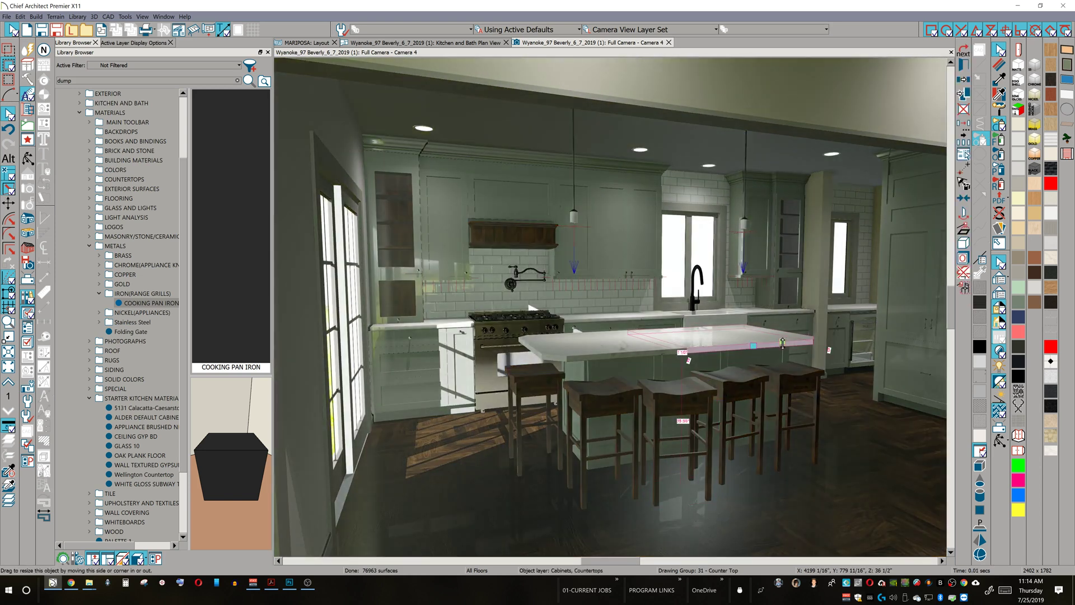
key(Tab)
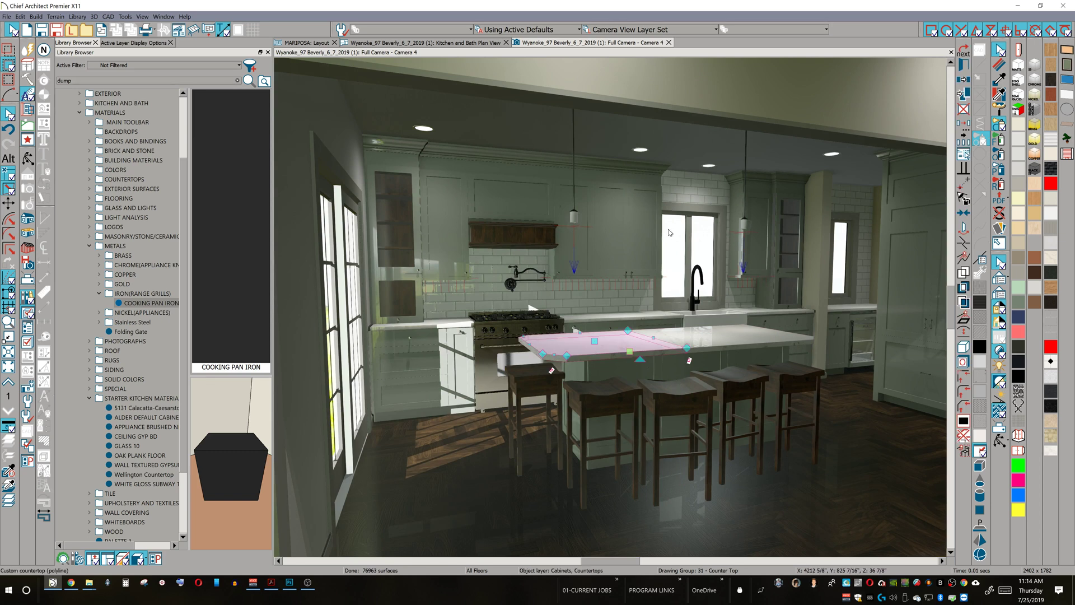
- Change the pendant shade's Glass Standard material class to General Material and set its transparency to 53%
click(1000, 64)
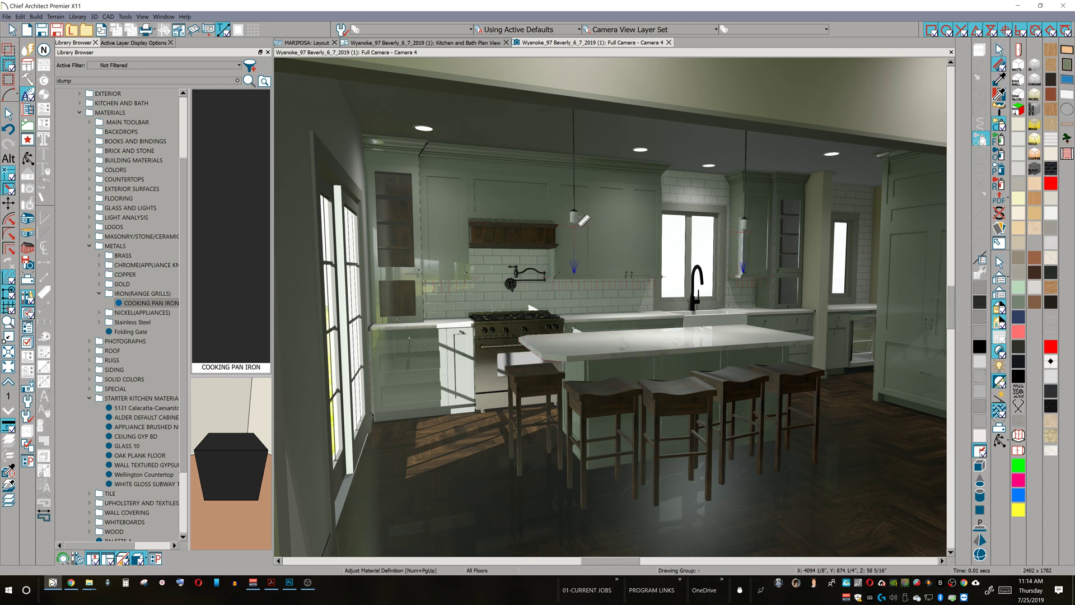
click(582, 219)
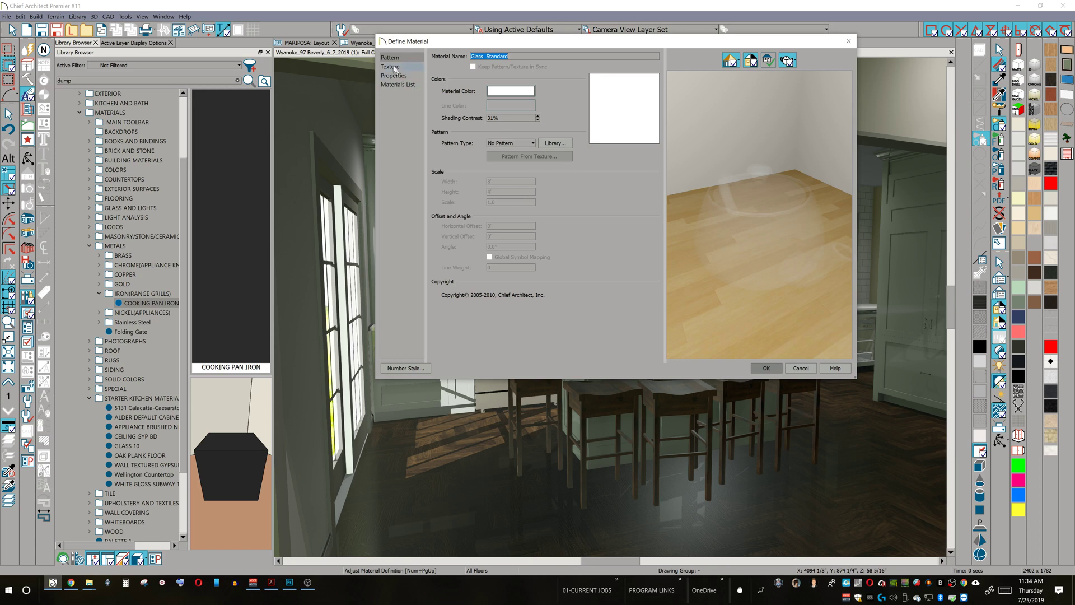
click(392, 66)
click(404, 75)
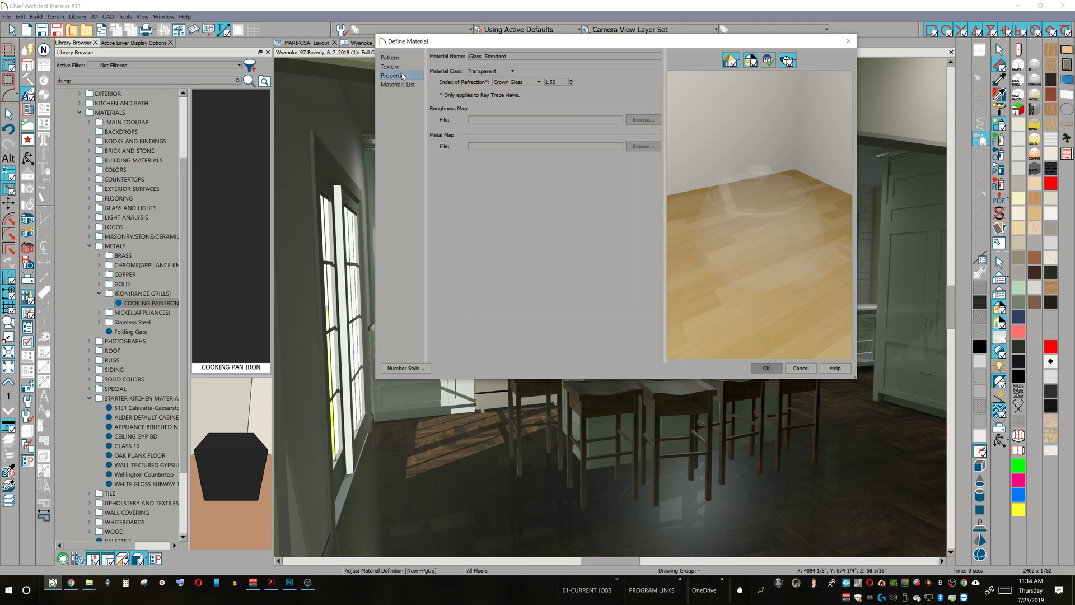
click(499, 71)
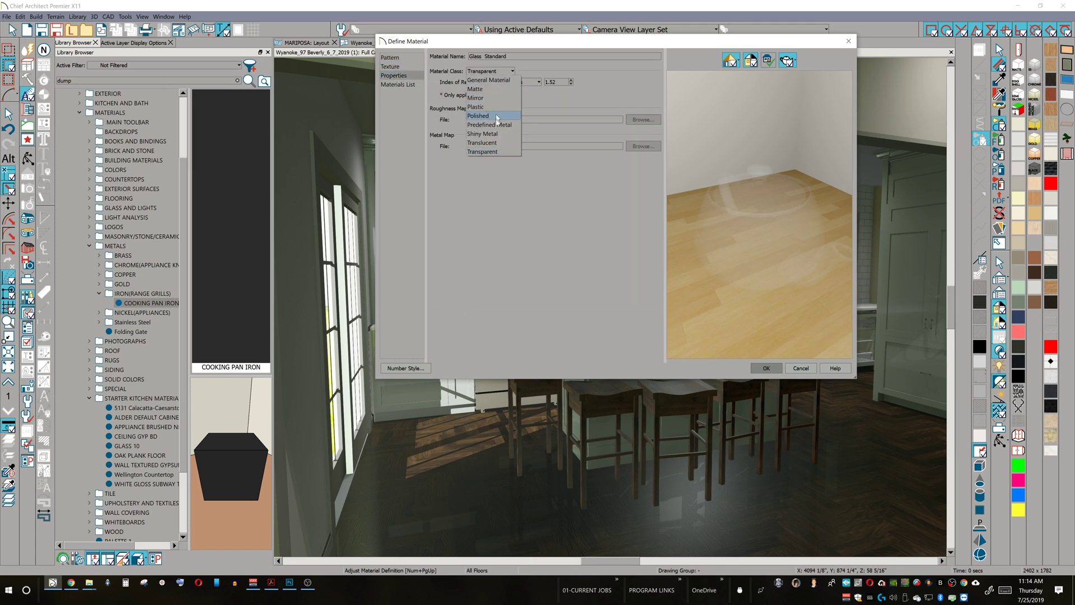
click(486, 80)
drag(481, 125, 502, 125)
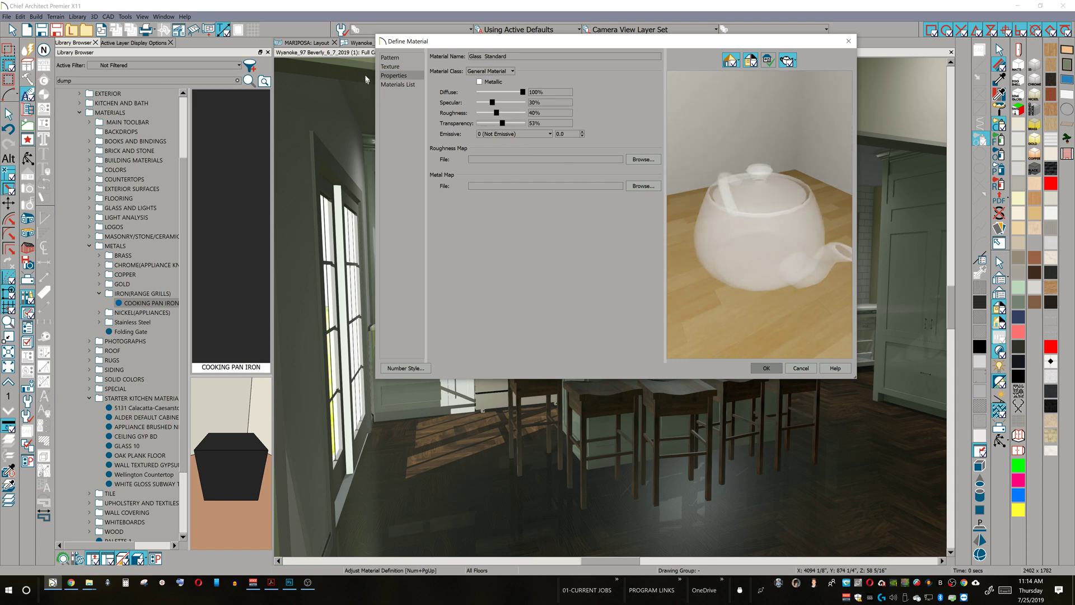
- Browse the texture folders and assign 10.png as the Glass Standard material's normal map
click(392, 67)
click(642, 327)
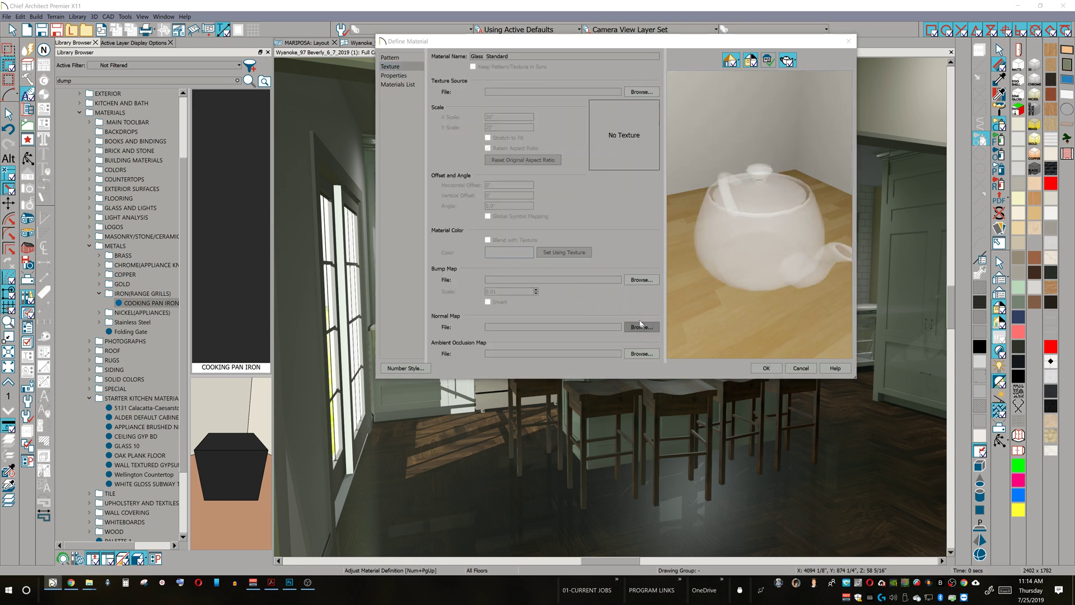
click(567, 70)
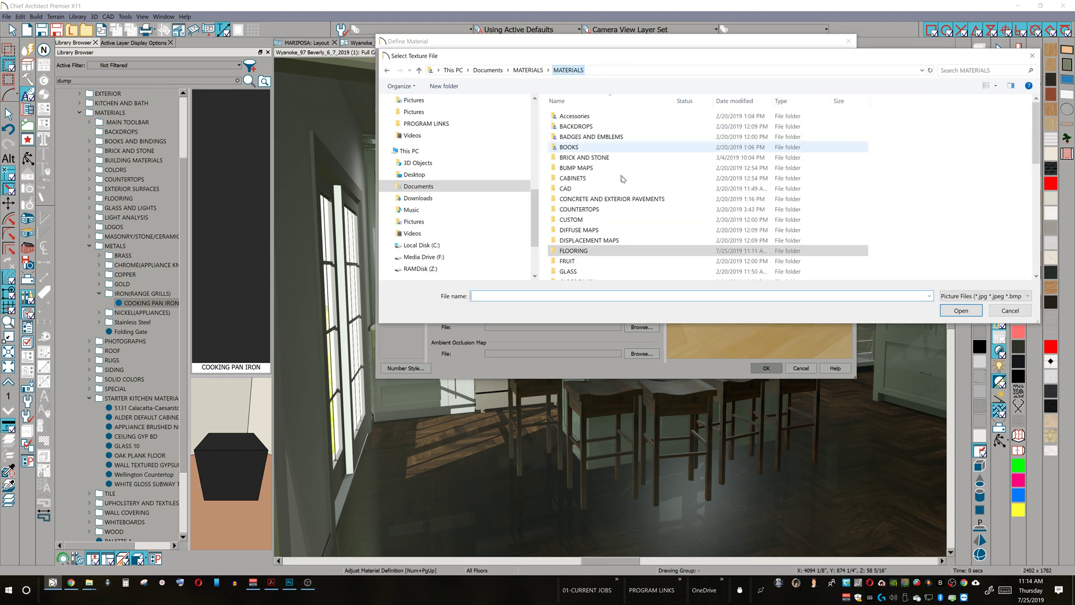
scroll(591, 241, down, 5)
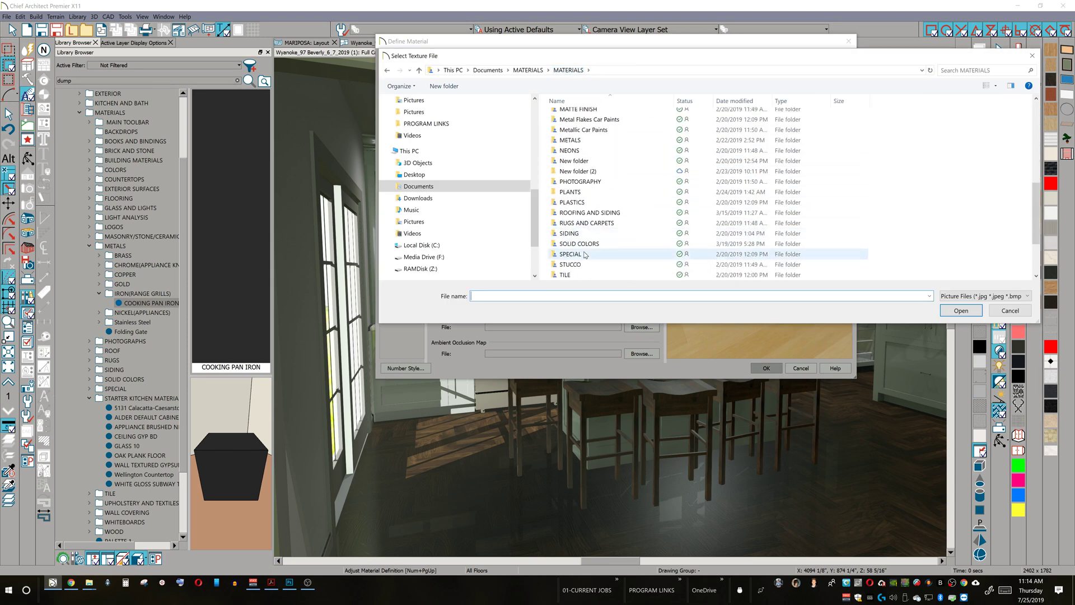
double_click(580, 253)
double_click(622, 179)
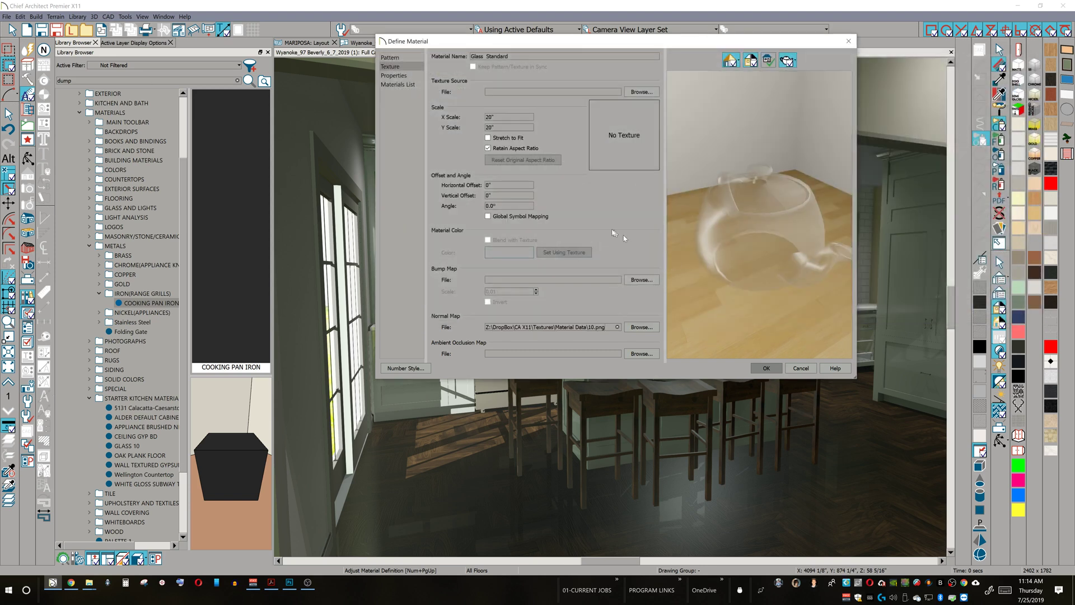
- Lower the Glass Standard material's roughness slightly and apply the material changes
click(405, 75)
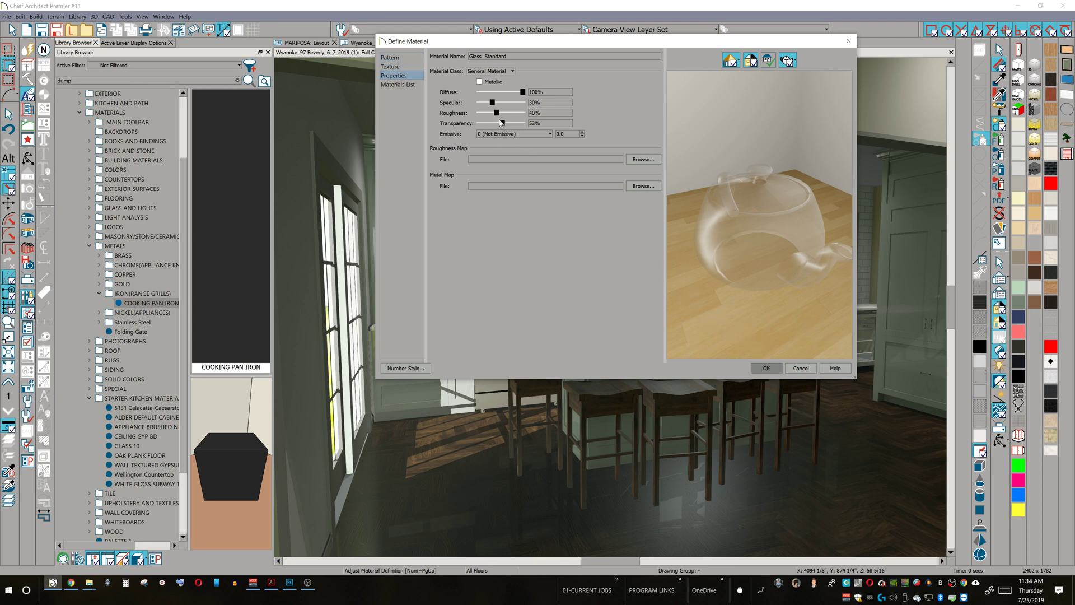
drag(497, 116, 488, 115)
click(766, 368)
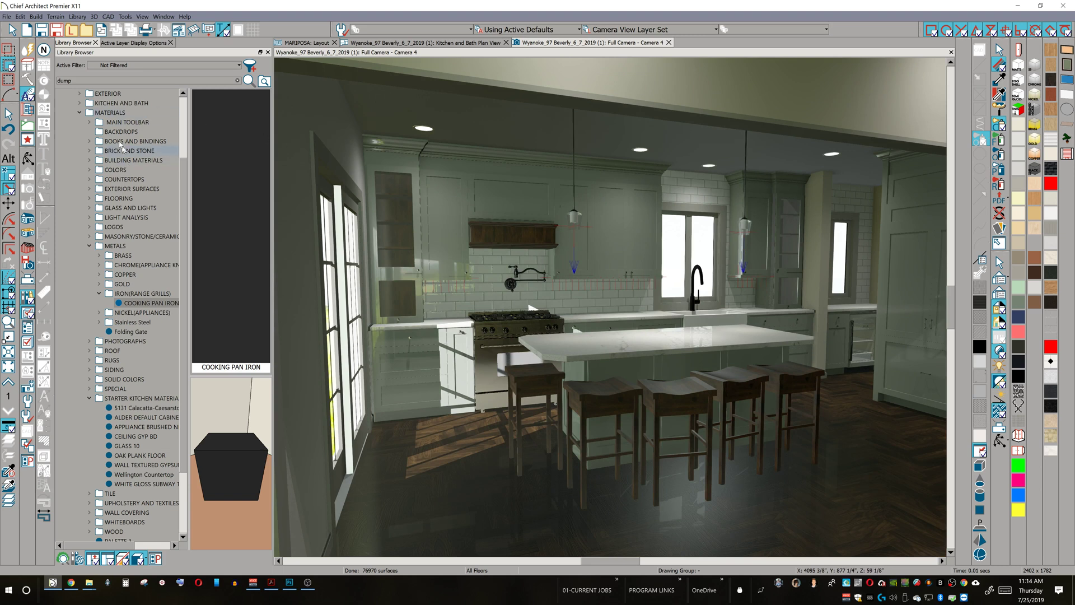
- Search the library for DUMP and pick the Kitchen Entourage DUMP block for placement
click(80, 113)
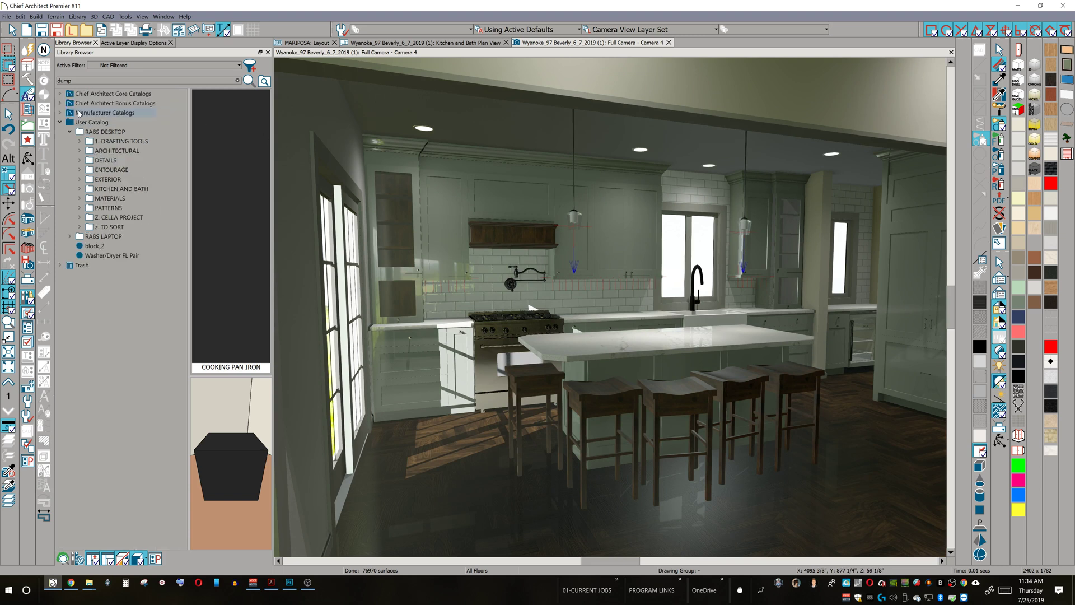
click(80, 171)
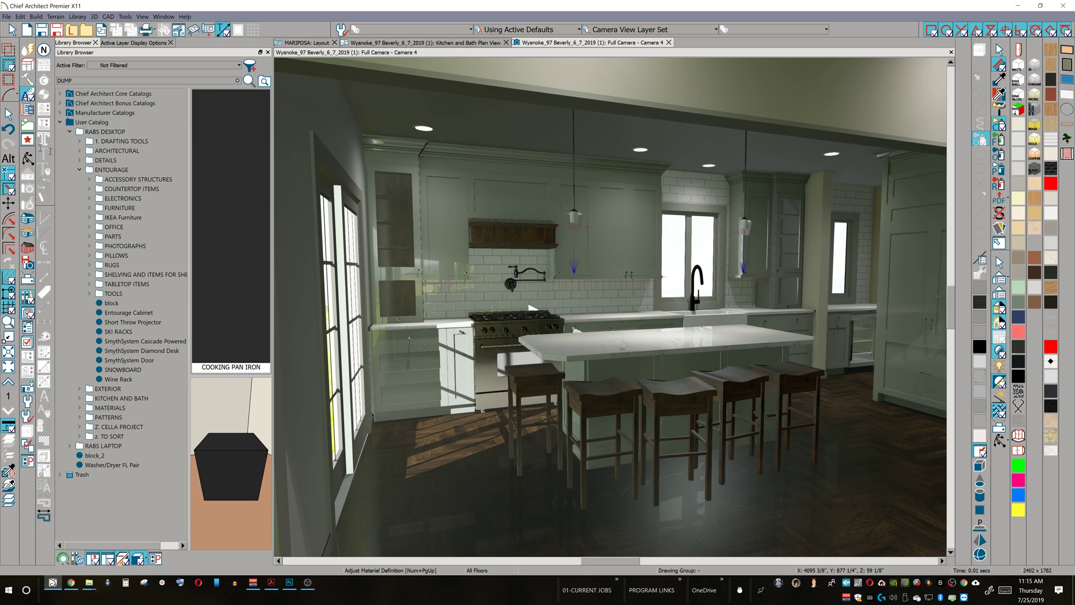
key(Return)
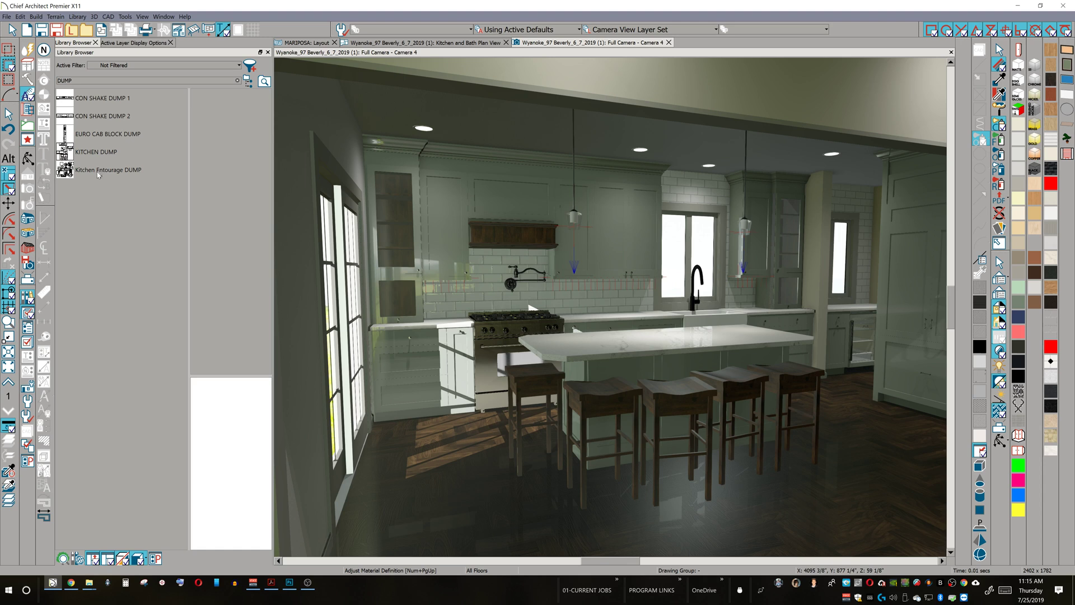
click(73, 173)
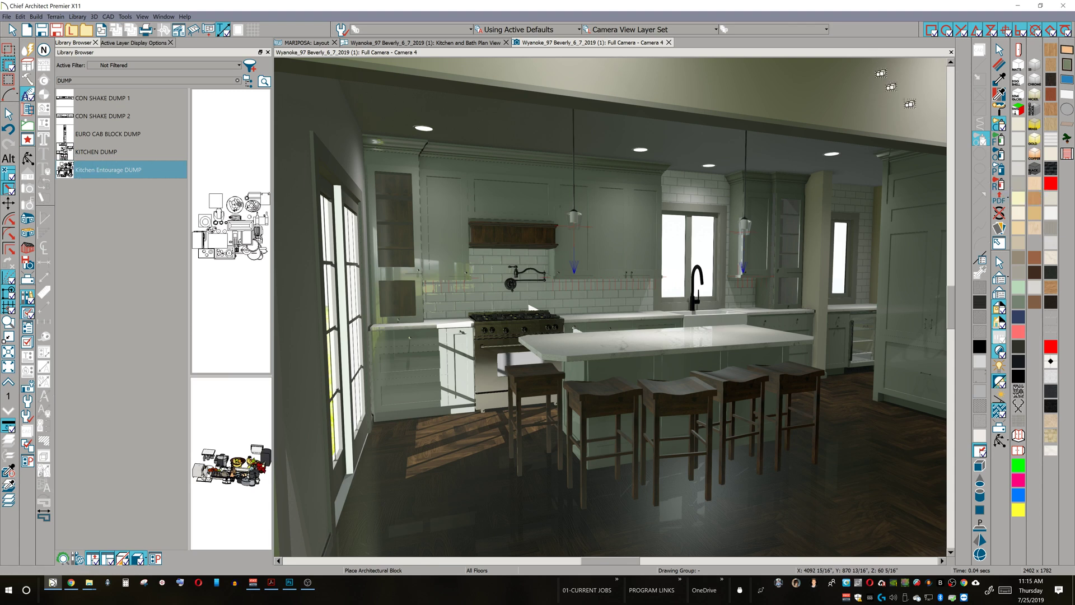
- Name the saved Physically Based camera RR and close its view to return to the kitchen plan
click(1001, 427)
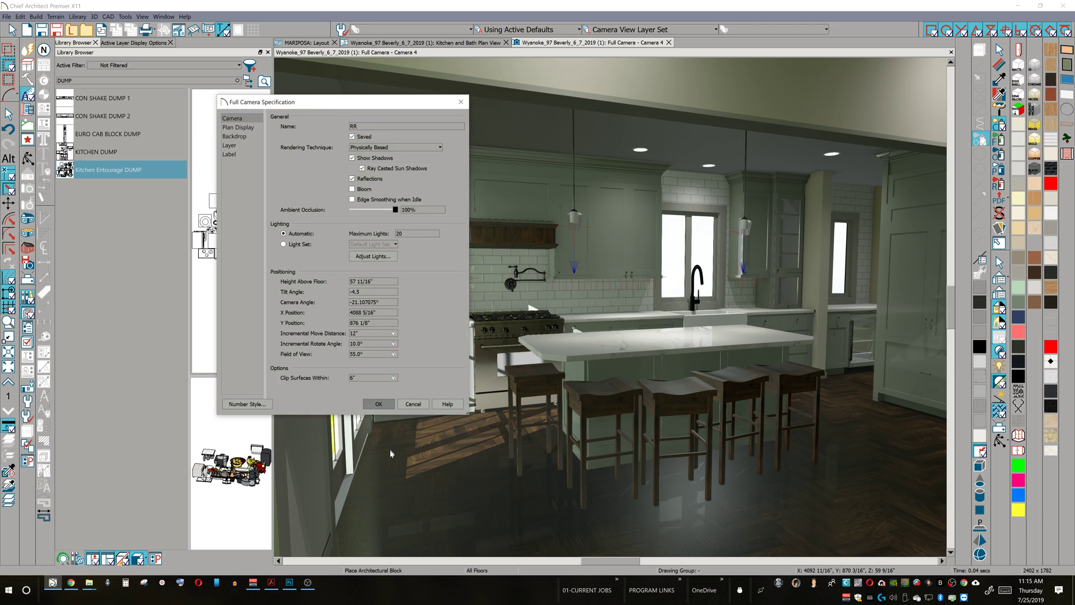
click(379, 405)
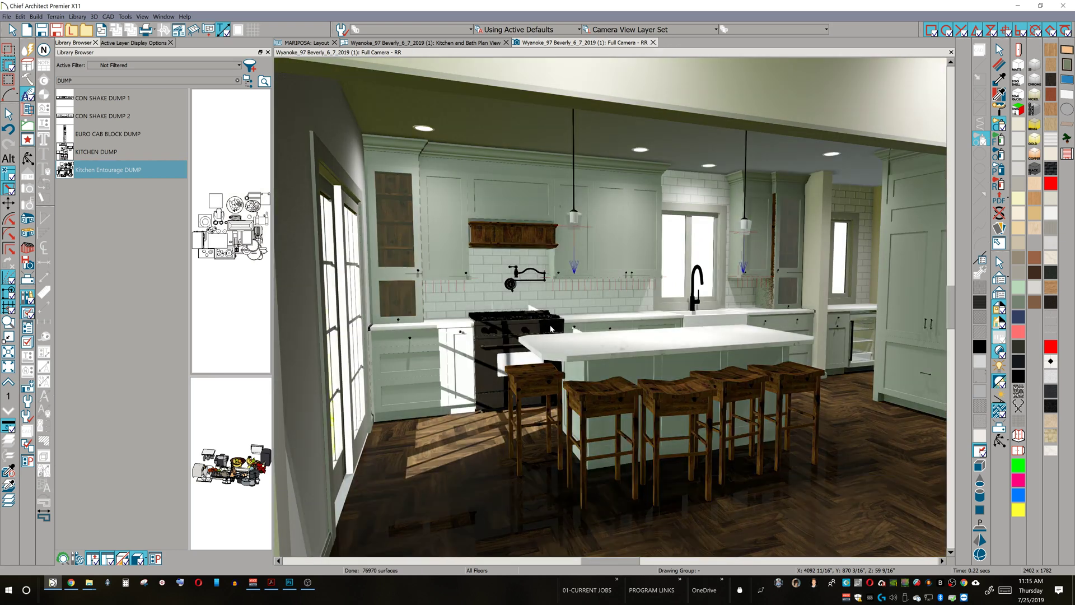
key(ctrl+w)
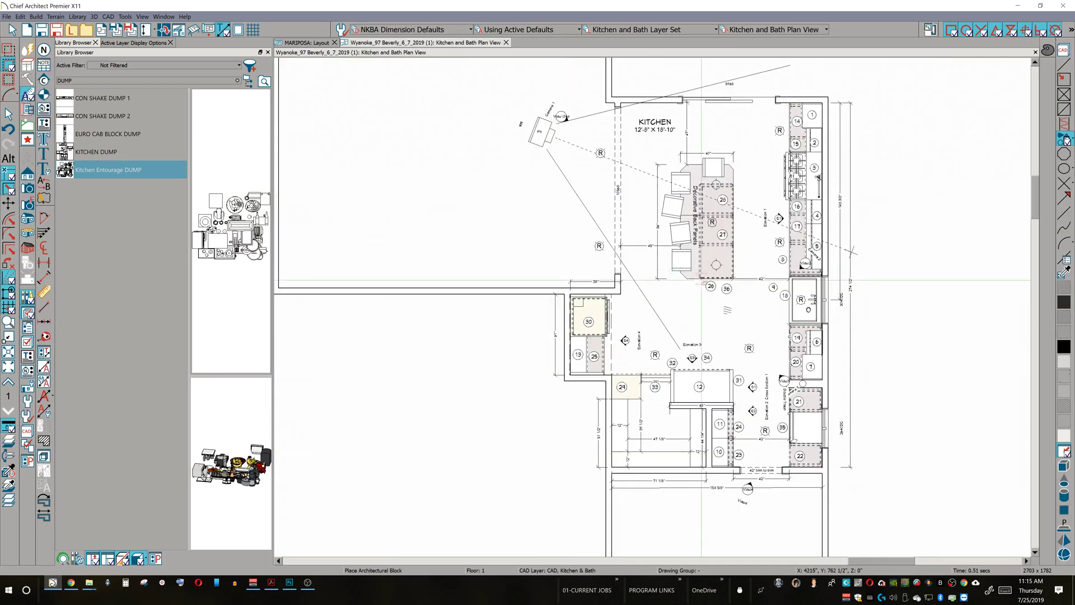
- Place the Kitchen Entourage DUMP block in the plan, move it into the large room beside the kitchen, and explode it
click(699, 307)
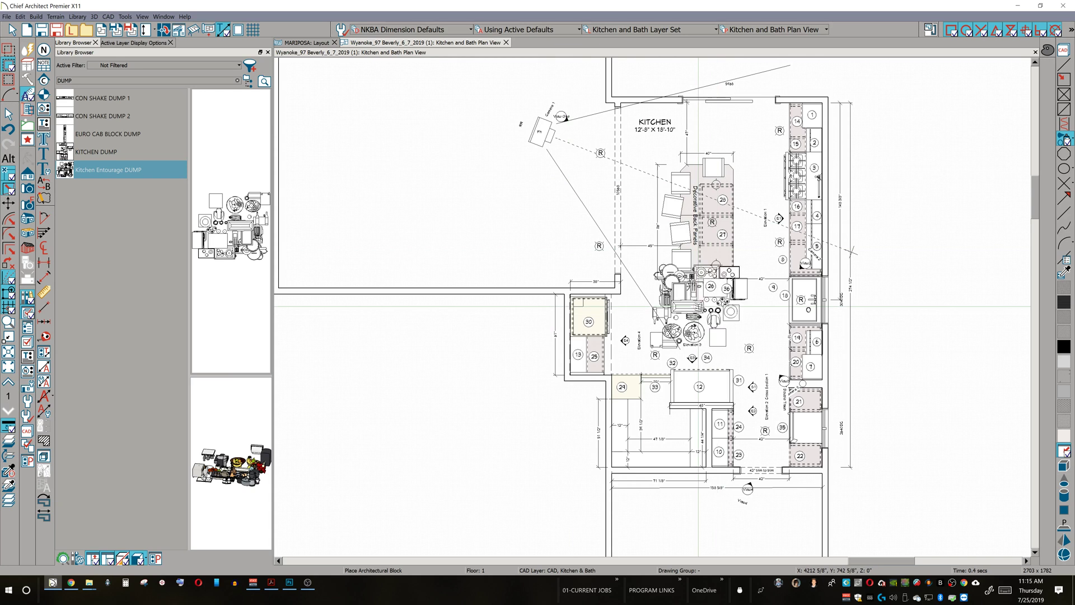
key(space)
drag(699, 306, 457, 207)
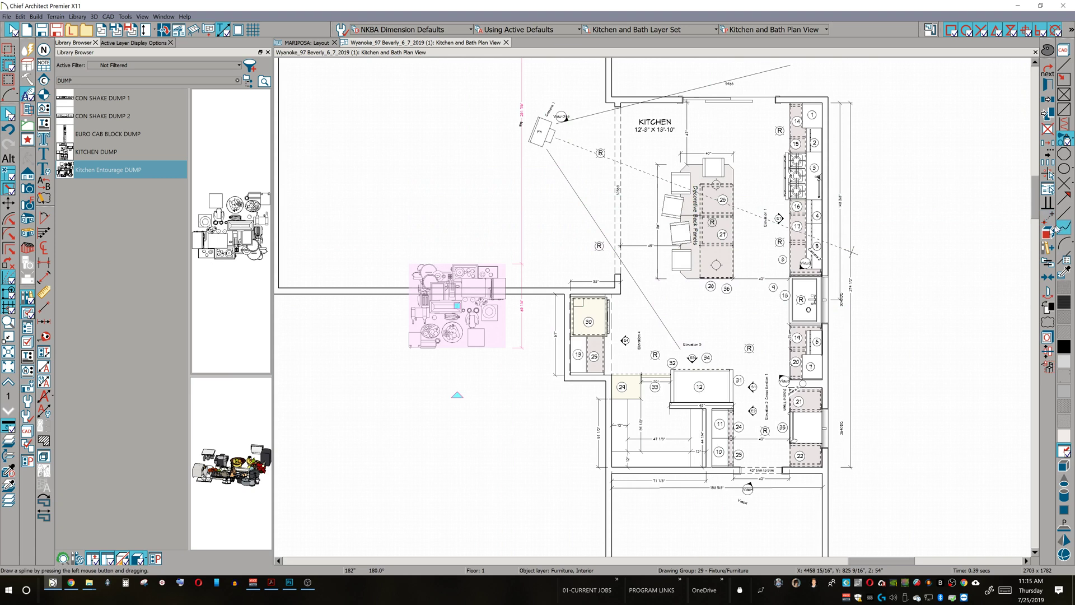
drag(456, 307, 407, 186)
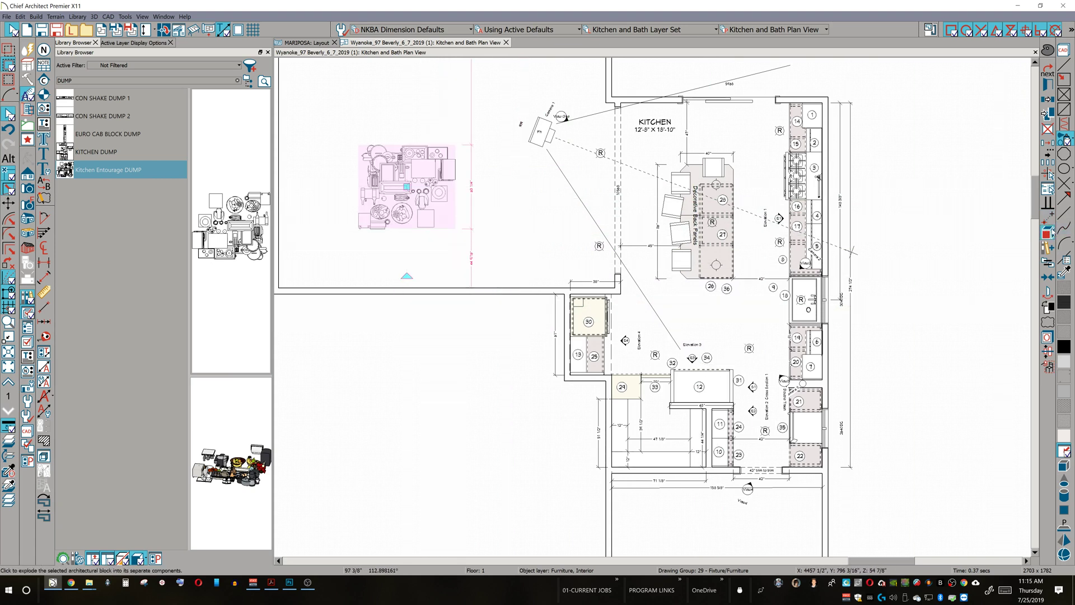
click(1048, 233)
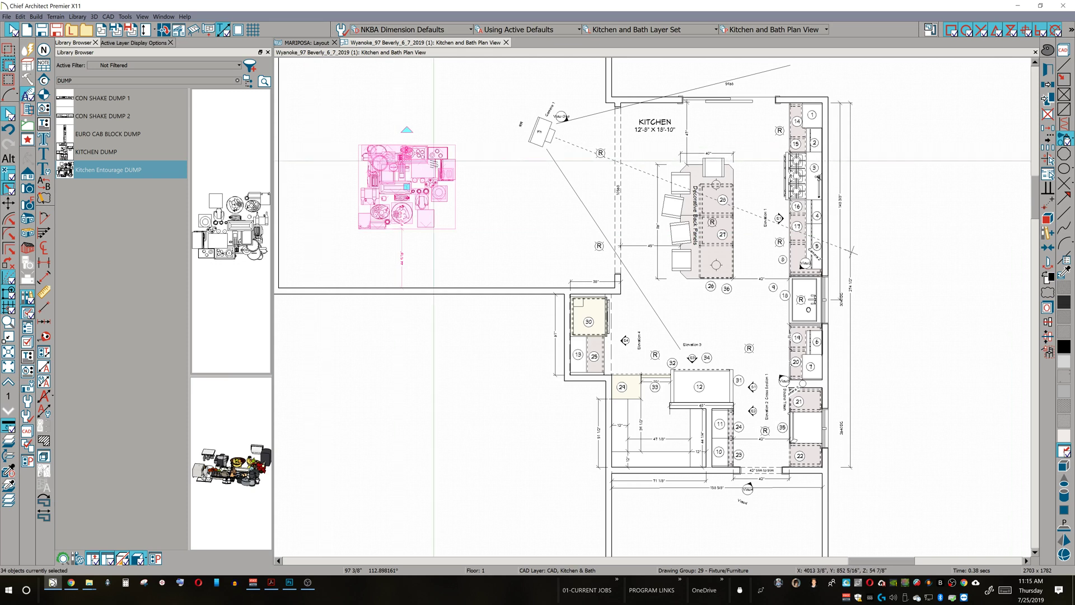
click(455, 142)
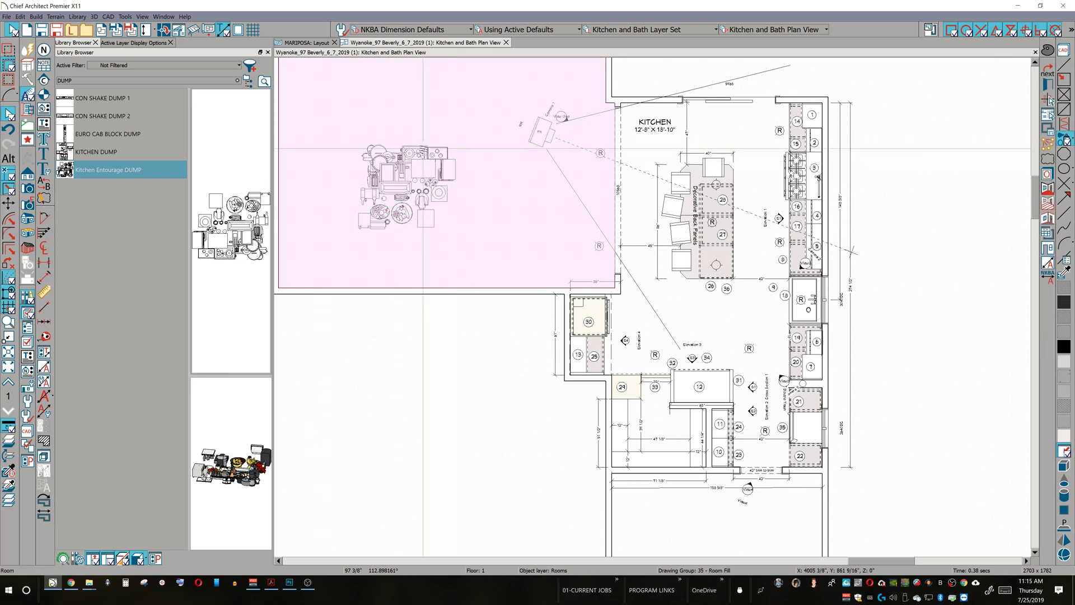
- Move one of the round bowl items from the exploded entourage group onto the middle of the kitchen island
scroll(424, 150, up, 1)
scroll(426, 147, up, 1)
click(392, 166)
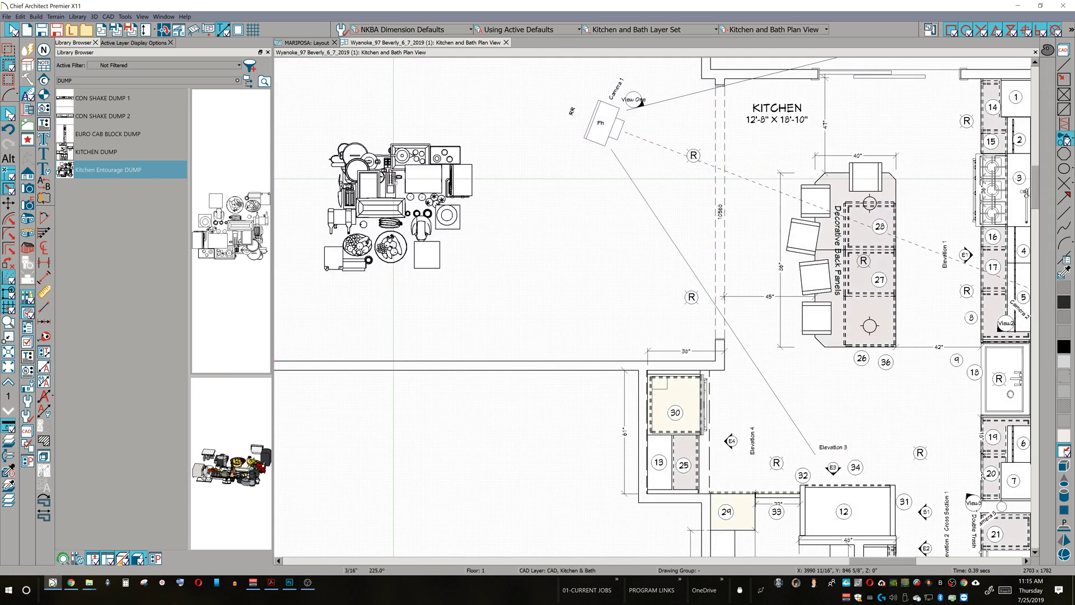
drag(391, 135, 322, 183)
drag(391, 182, 357, 245)
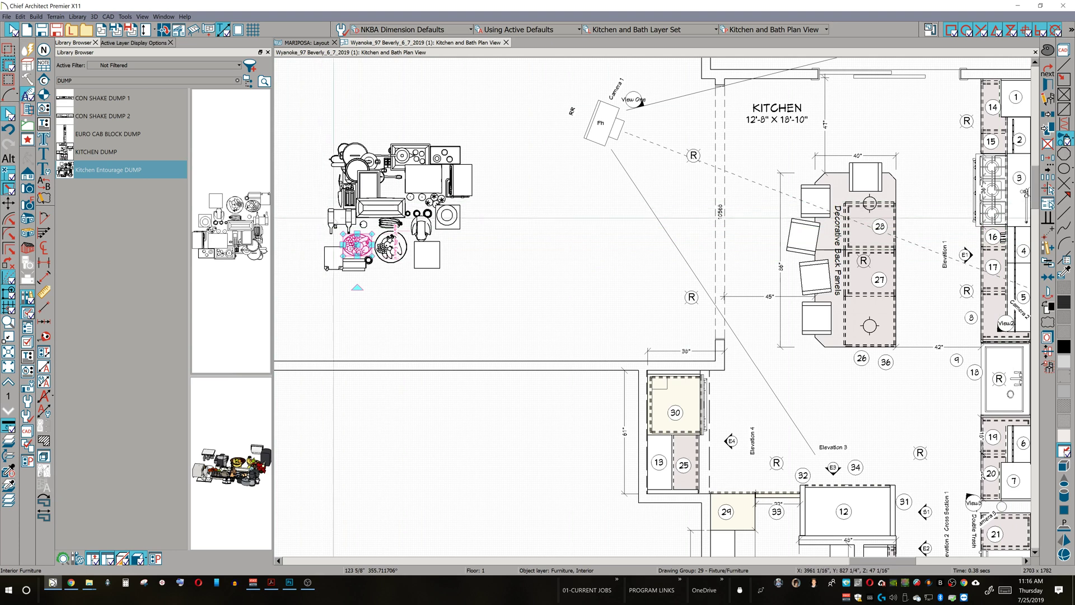
drag(338, 226, 862, 262)
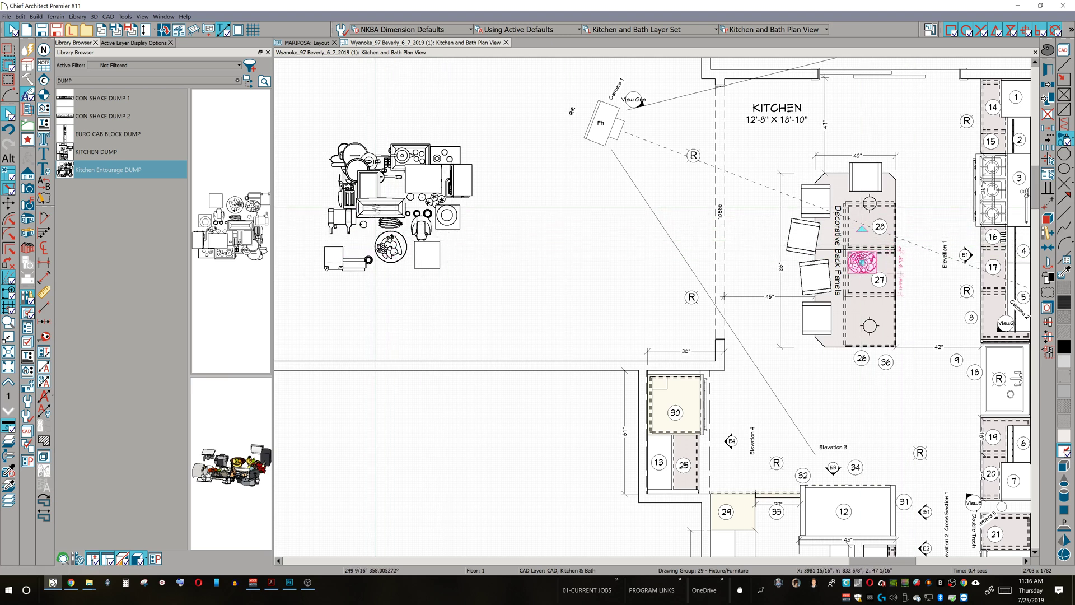
- Delete the long rectangular item from the exploded entourage group and move the cutting board onto the island at cabinet 28
click(376, 208)
key(Delete)
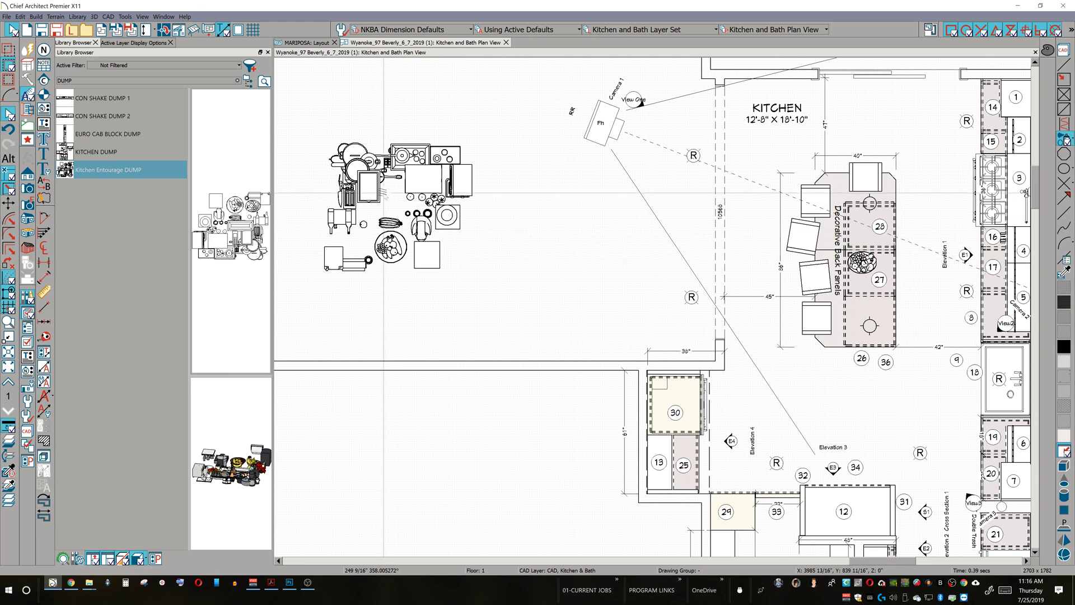
click(375, 191)
drag(369, 187, 868, 216)
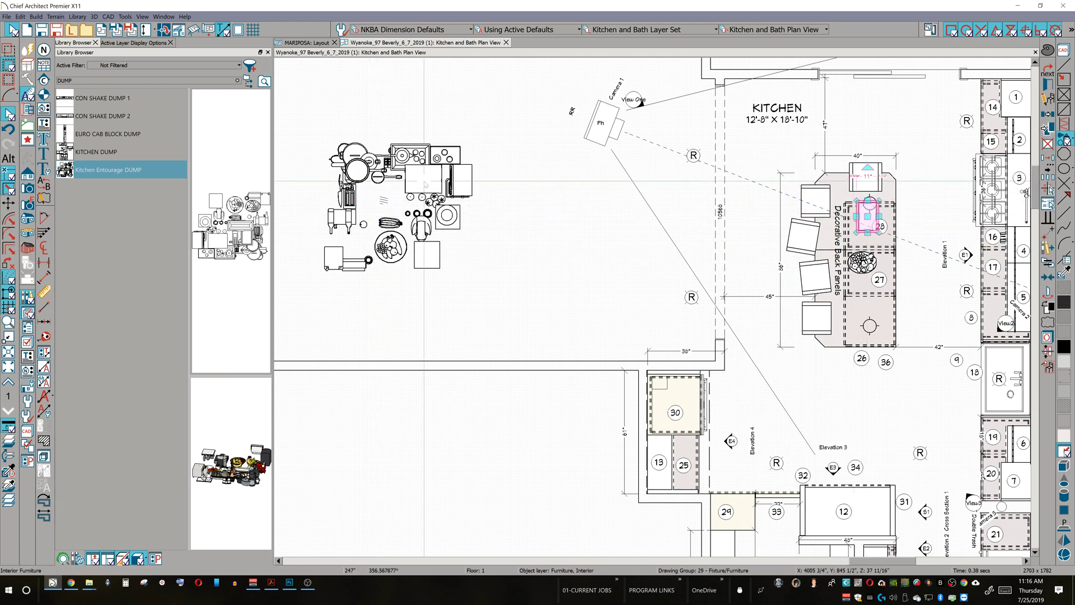
- Delete the unneeded entourage items along the lower-left side of the exploded group, including the remaining round fruit bowl
click(341, 221)
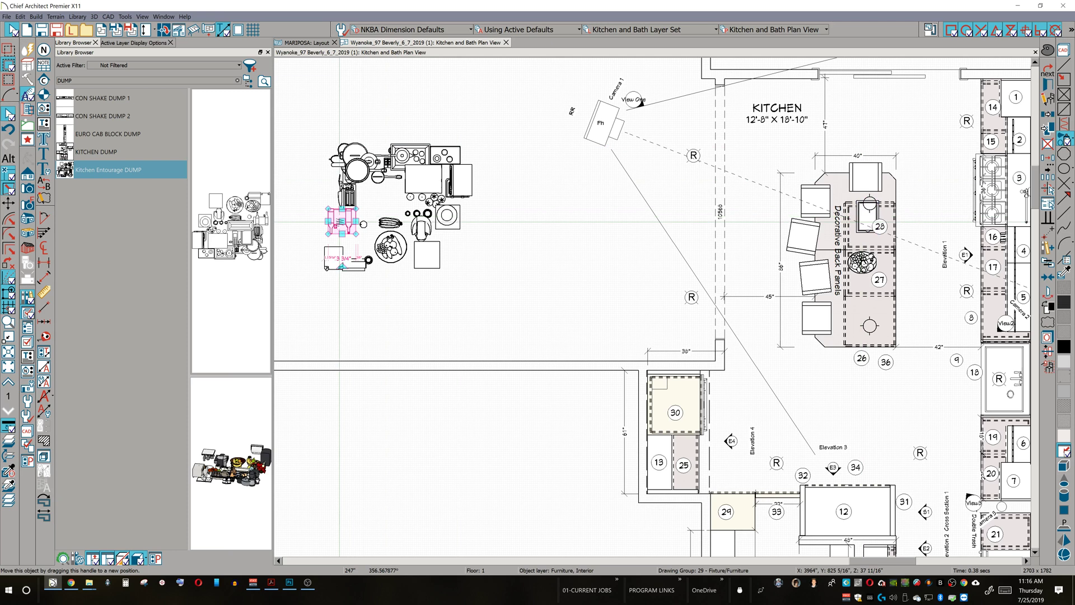
key(Delete)
click(365, 224)
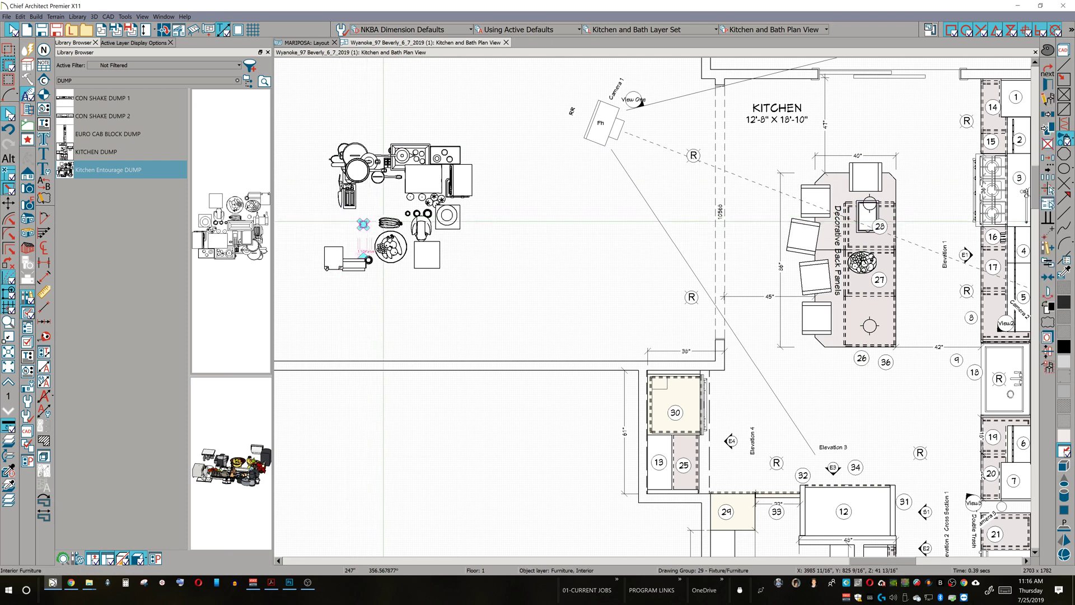
key(Delete)
click(391, 246)
key(Delete)
drag(383, 234, 292, 294)
key(Delete)
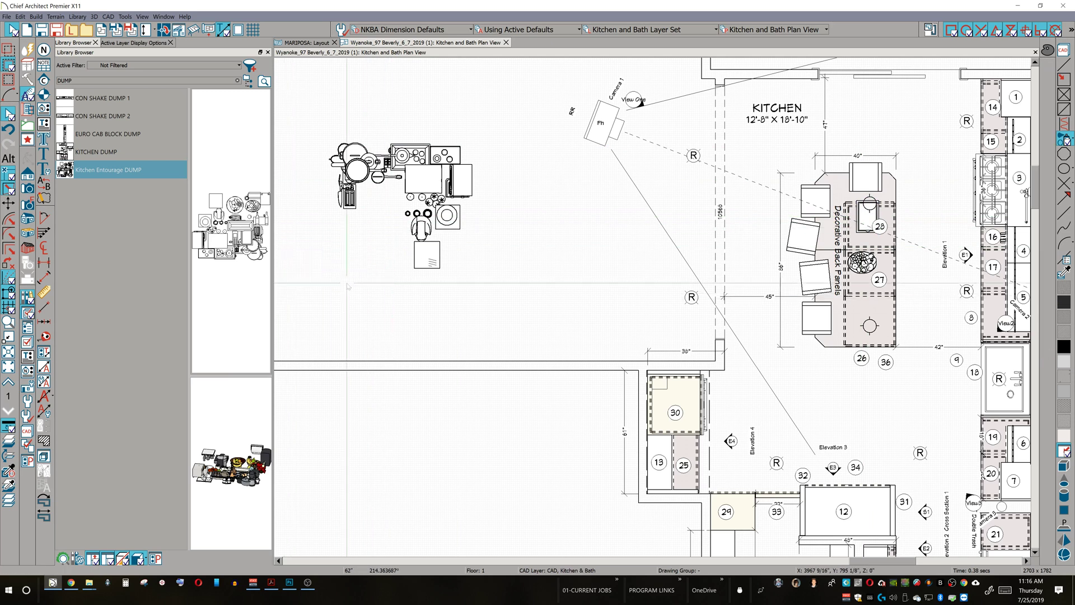
- Delete the unneeded entourage items along the group's lower-right side, including the square item, the cups and the square item with a round centre
click(427, 251)
key(Delete)
click(421, 229)
key(Delete)
click(419, 213)
key(Delete)
click(445, 215)
key(Delete)
click(437, 201)
key(Delete)
click(449, 217)
key(Delete)
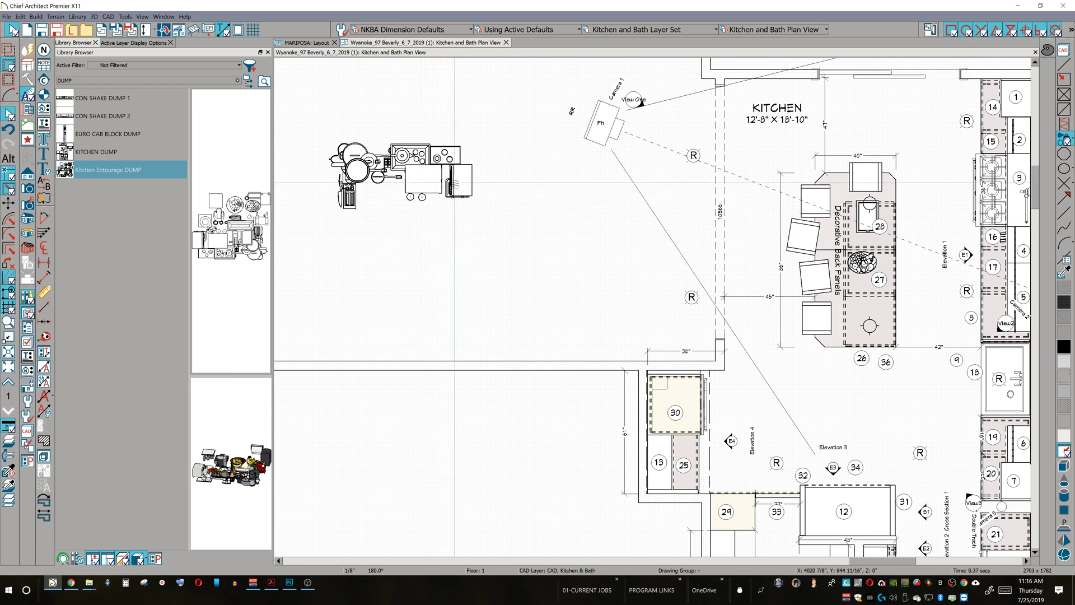
- Delete the rectangular appliances and trays at the upper-right of the entourage group, keeping the small items beneath them
click(455, 183)
key(Delete)
click(446, 155)
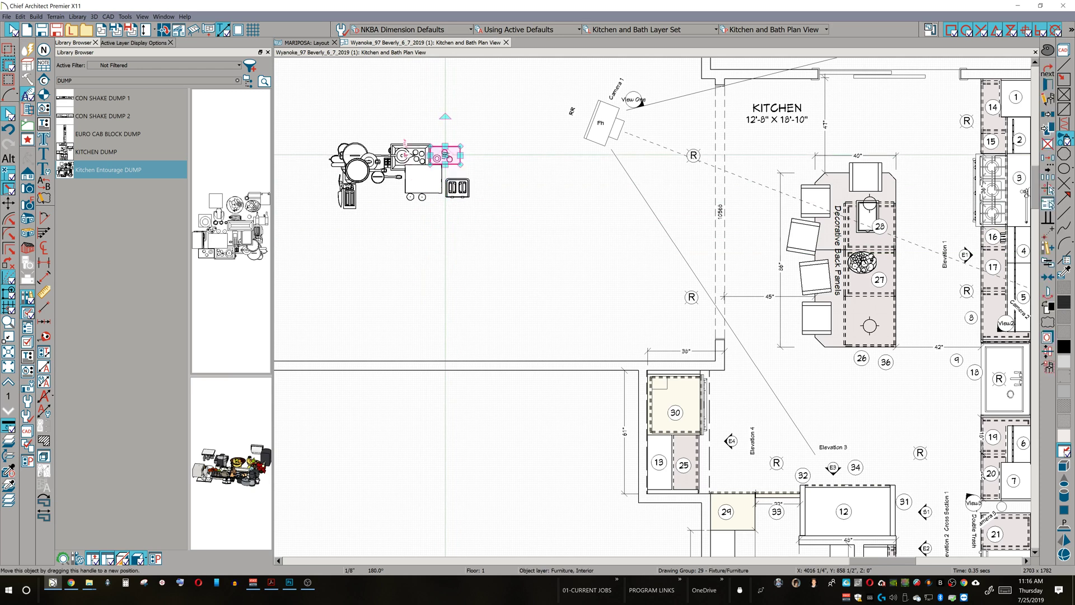
key(Delete)
click(453, 185)
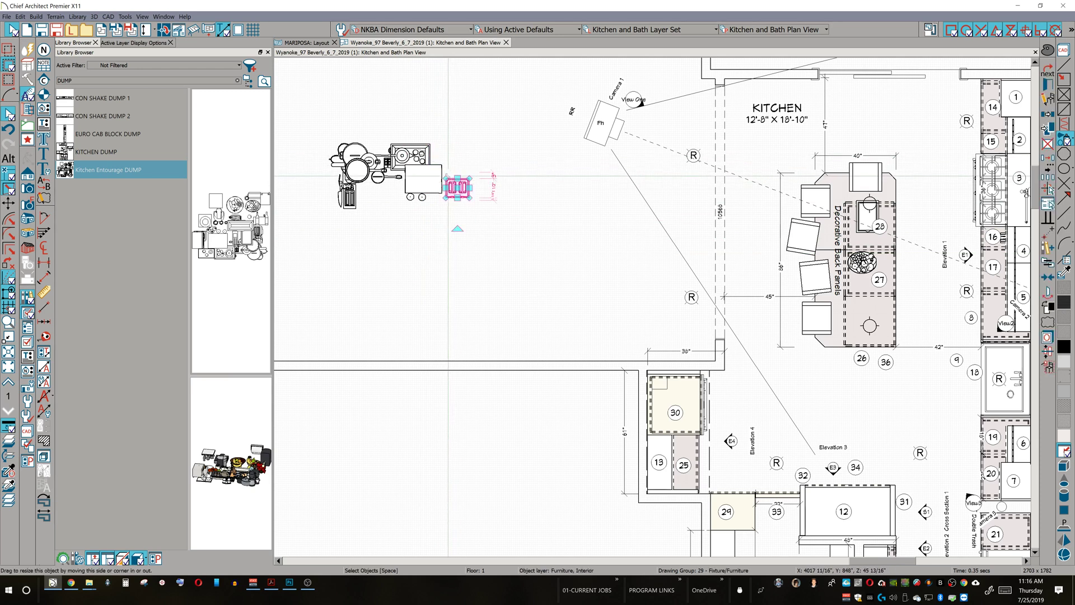
key(Delete)
click(407, 152)
key(Delete)
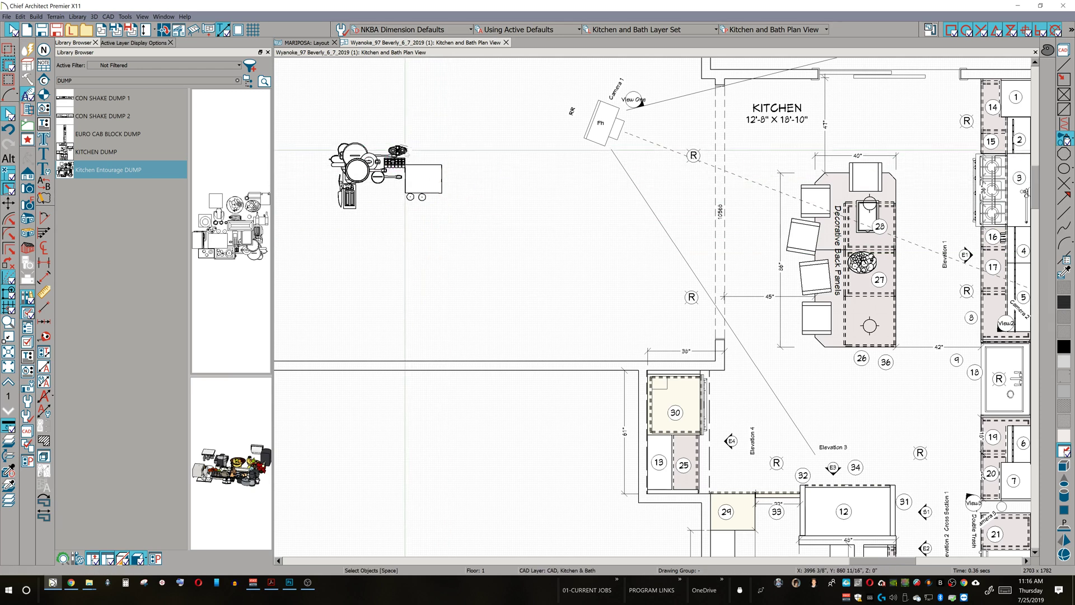
- Move the small rounded item from the top of the entourage group onto the counter beside the range at cabinet 2
click(398, 150)
drag(398, 150, 951, 147)
drag(942, 149, 1020, 141)
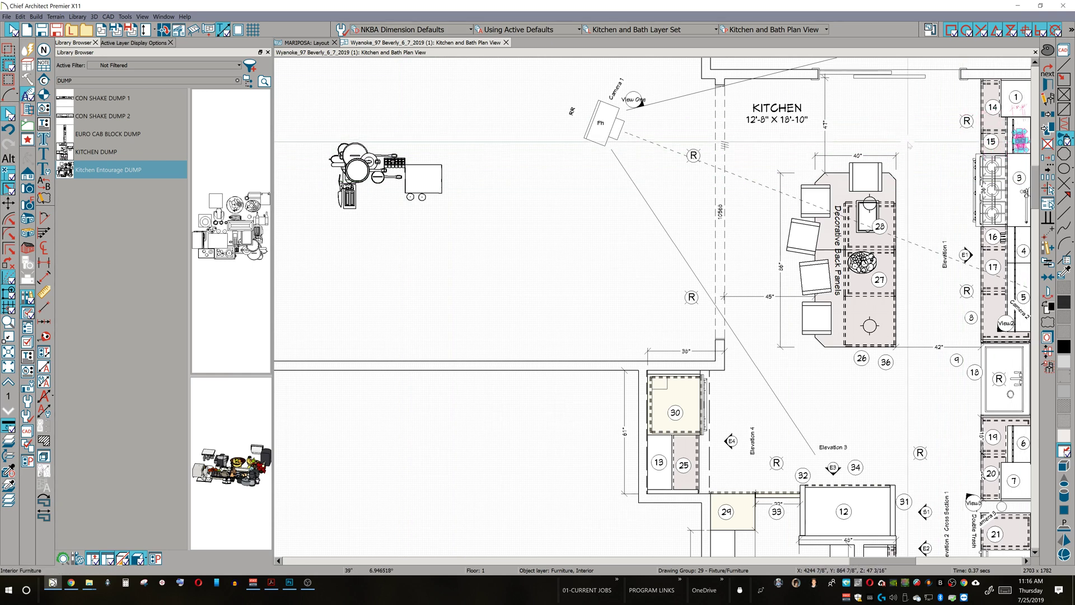
- Delete the large plain rectangle and the two small round items below it from the entourage group
click(440, 181)
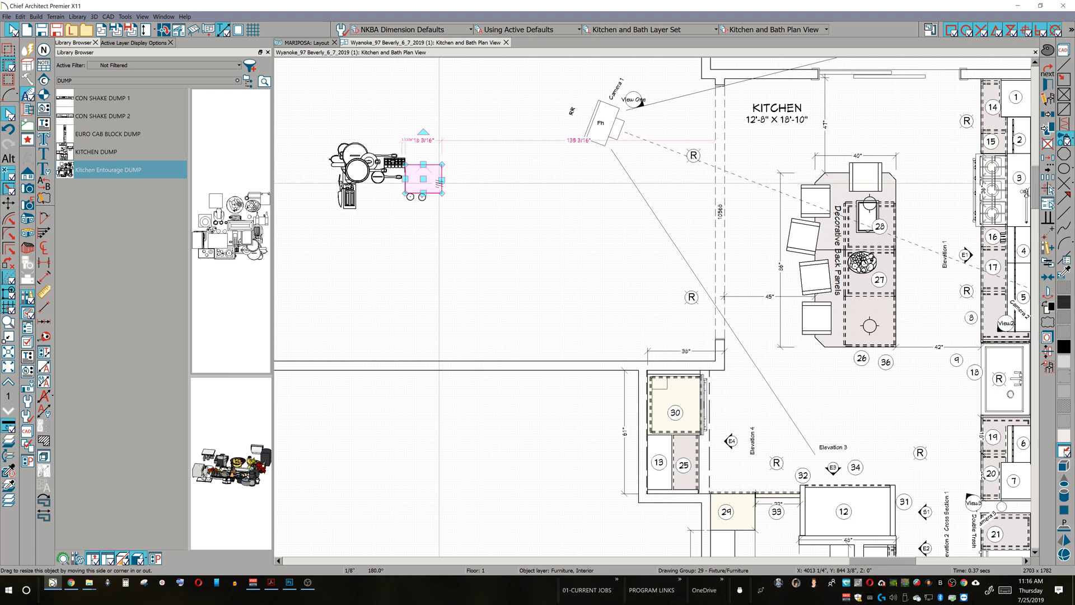
key(Delete)
drag(464, 183, 417, 205)
key(Delete)
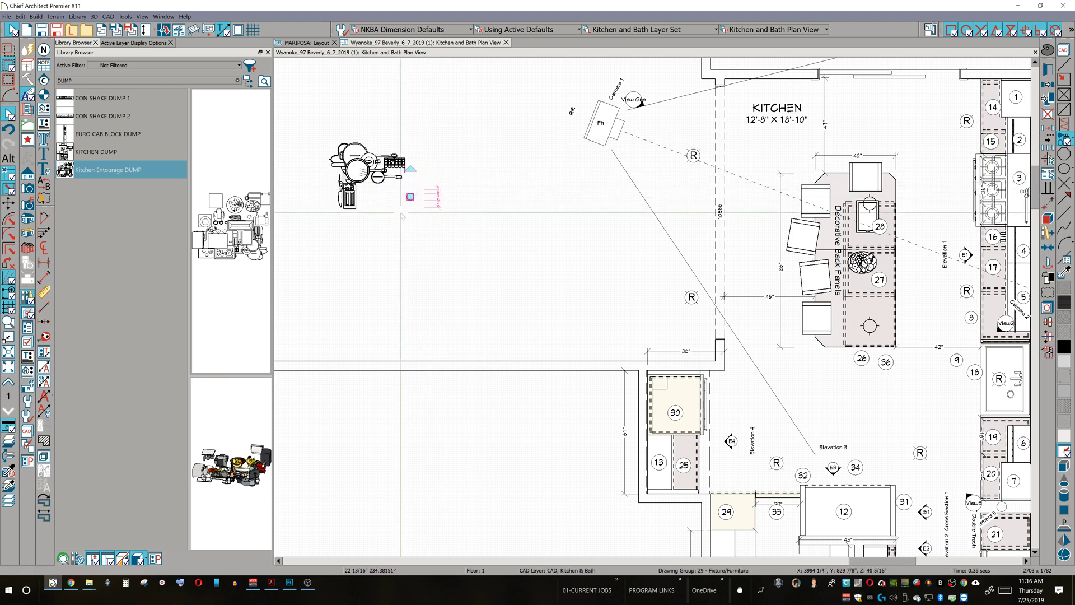
- Move the saute pan with lid onto the range near cabinet 16 and rotate its handle diagonally toward the room
click(354, 167)
drag(354, 168, 994, 212)
drag(1003, 168, 990, 216)
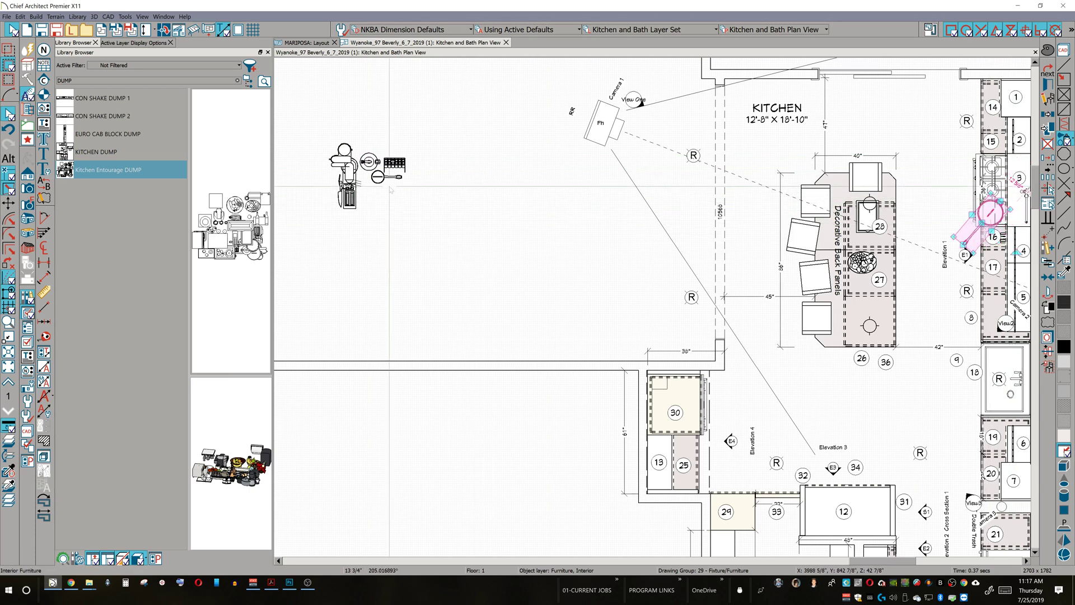
- Move the upright rectangular item onto the counter between cabinets 19 and 20 and rotate it to face the room
click(348, 194)
click(351, 194)
drag(350, 194, 1011, 447)
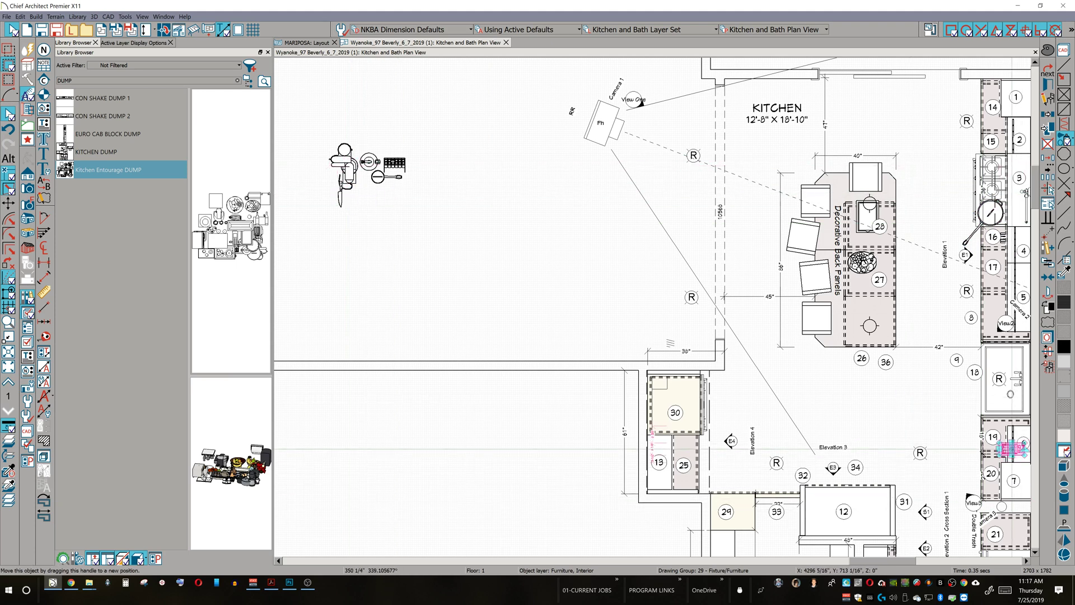
drag(1019, 449, 975, 450)
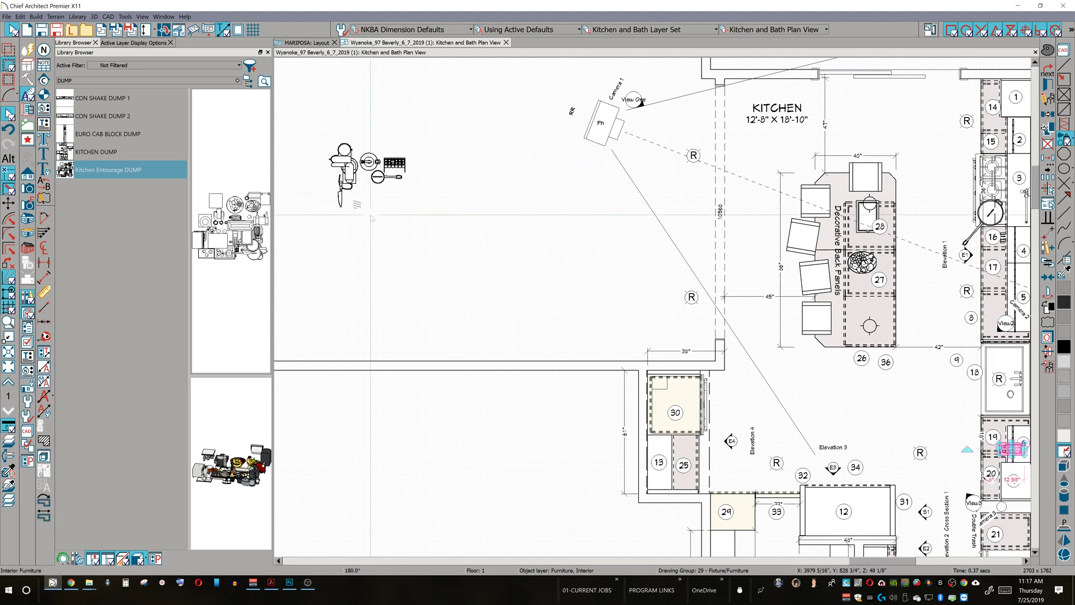
key(Escape)
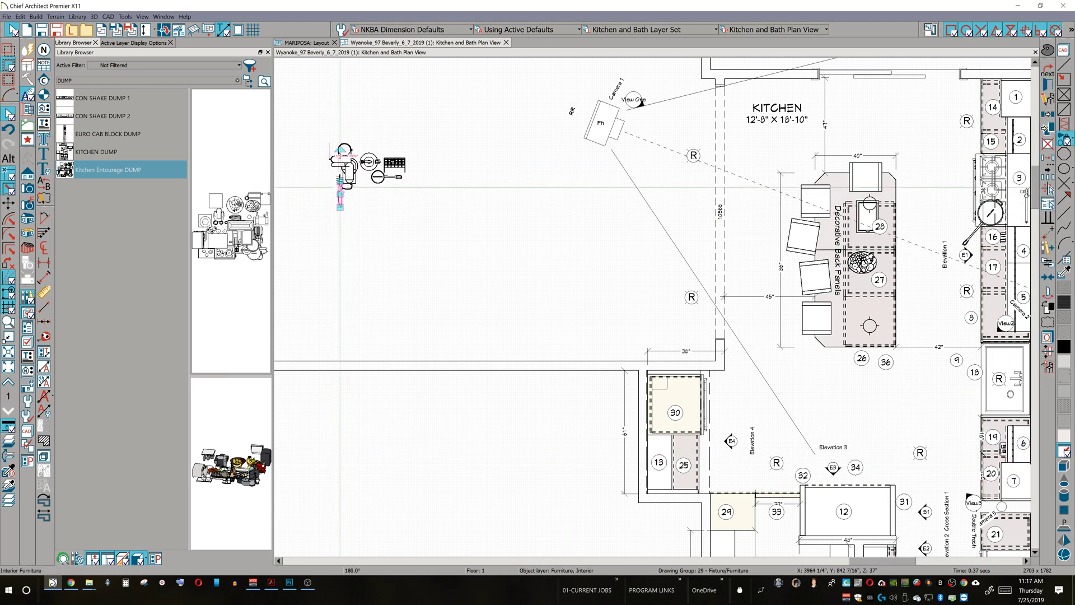
- Place the knife at an angle beside the cutting board on the island and the gridded item at an angle on the counter near cabinet 15
click(339, 151)
drag(339, 159, 872, 241)
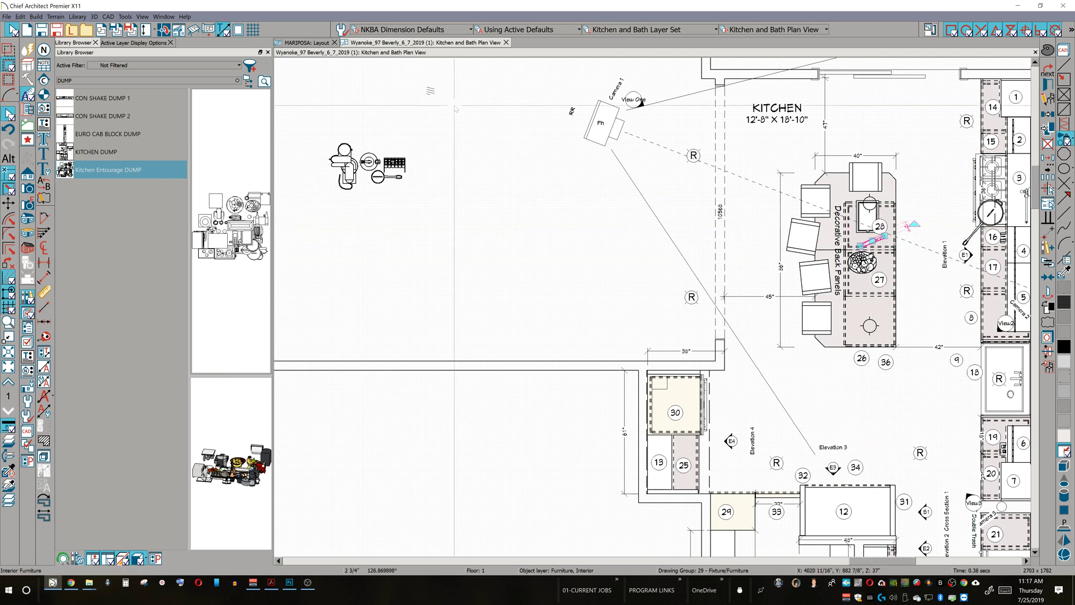
drag(424, 113, 320, 191)
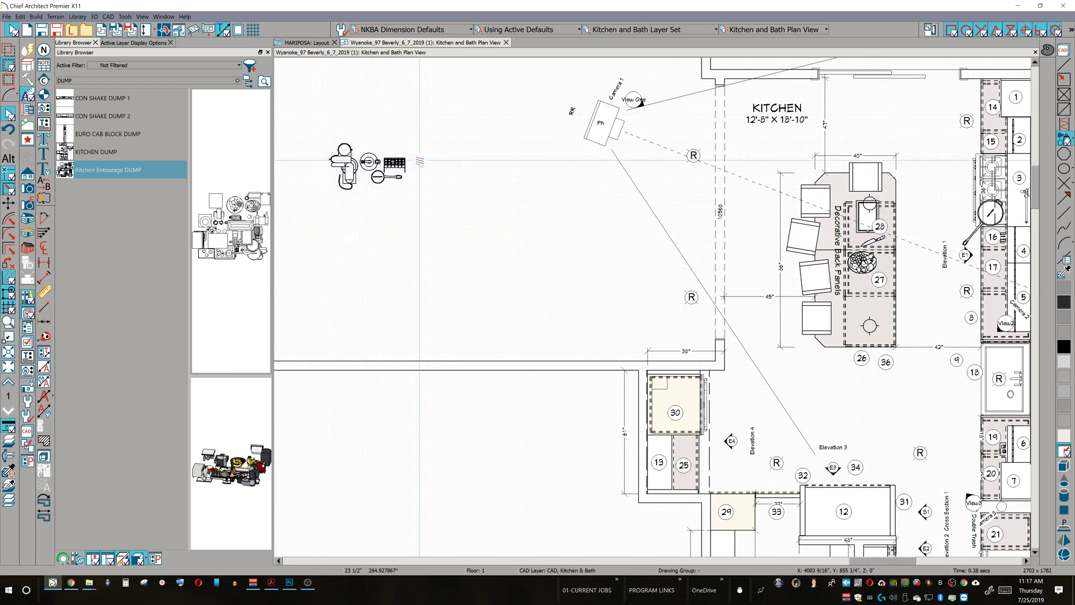
click(395, 163)
drag(391, 124, 1009, 140)
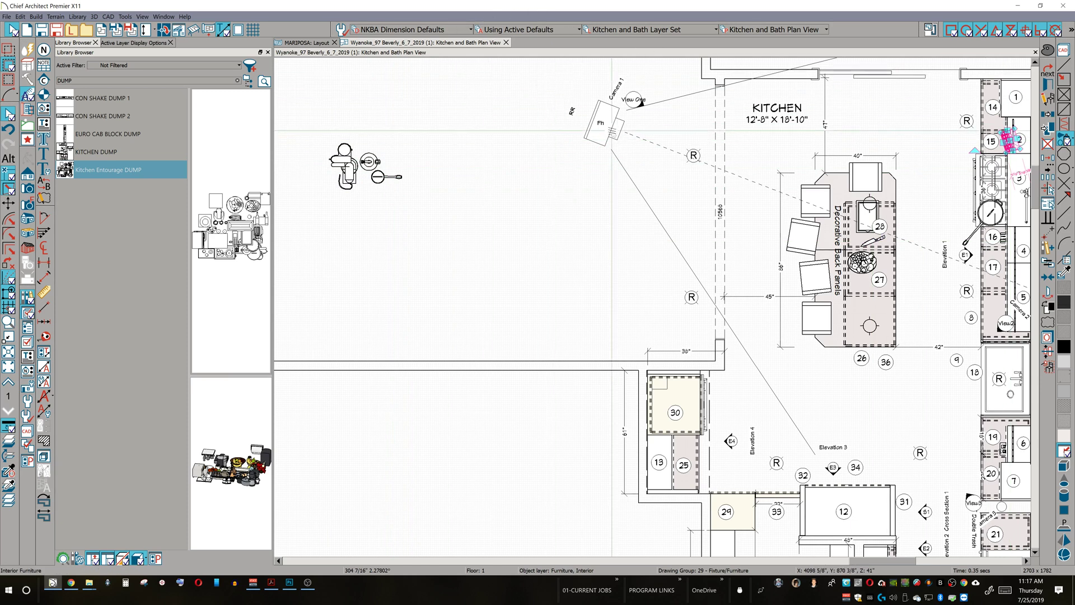
- Open the saved RR camera view of the kitchen from the plan
click(611, 130)
double_click(611, 130)
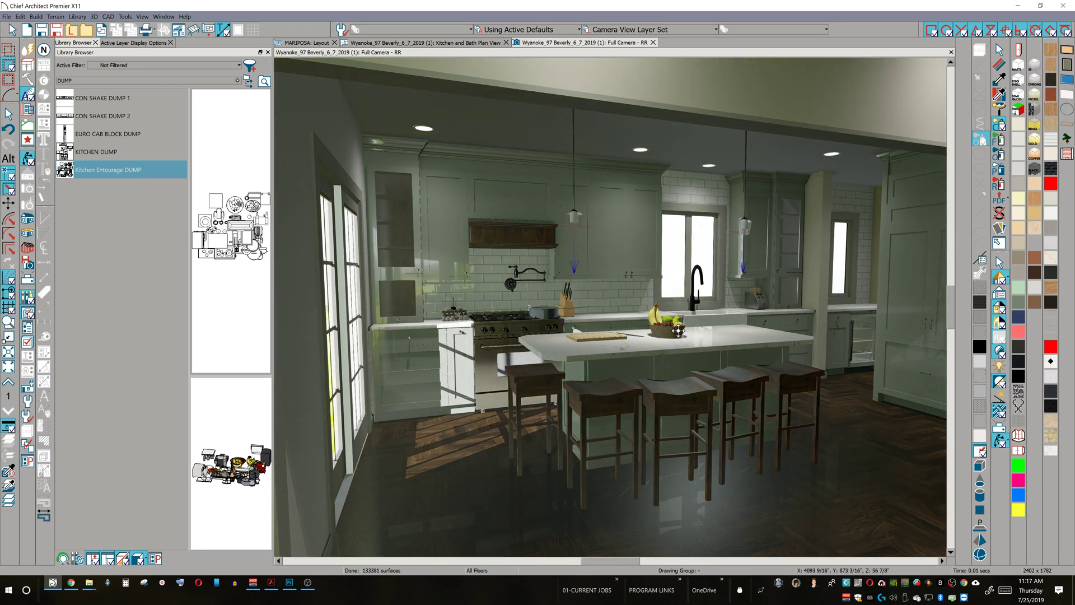
click(526, 323)
click(518, 331)
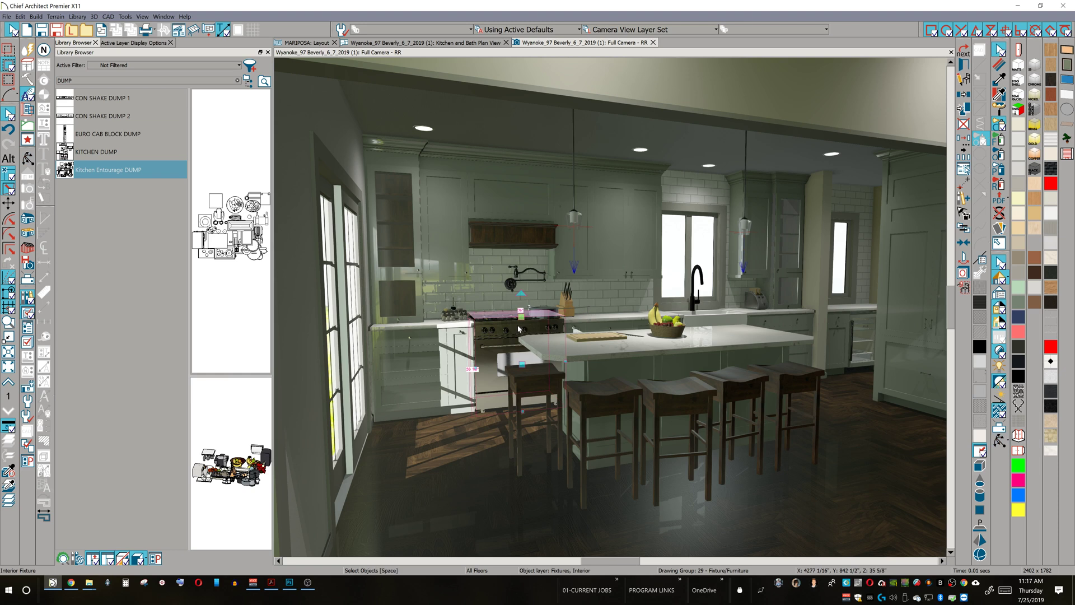
key(Return)
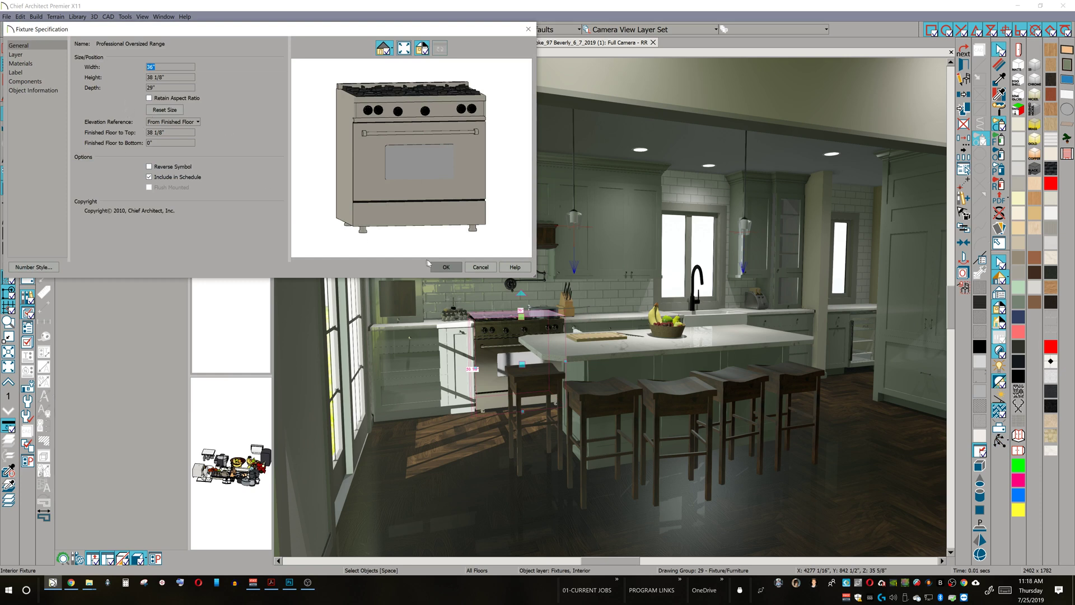
click(483, 269)
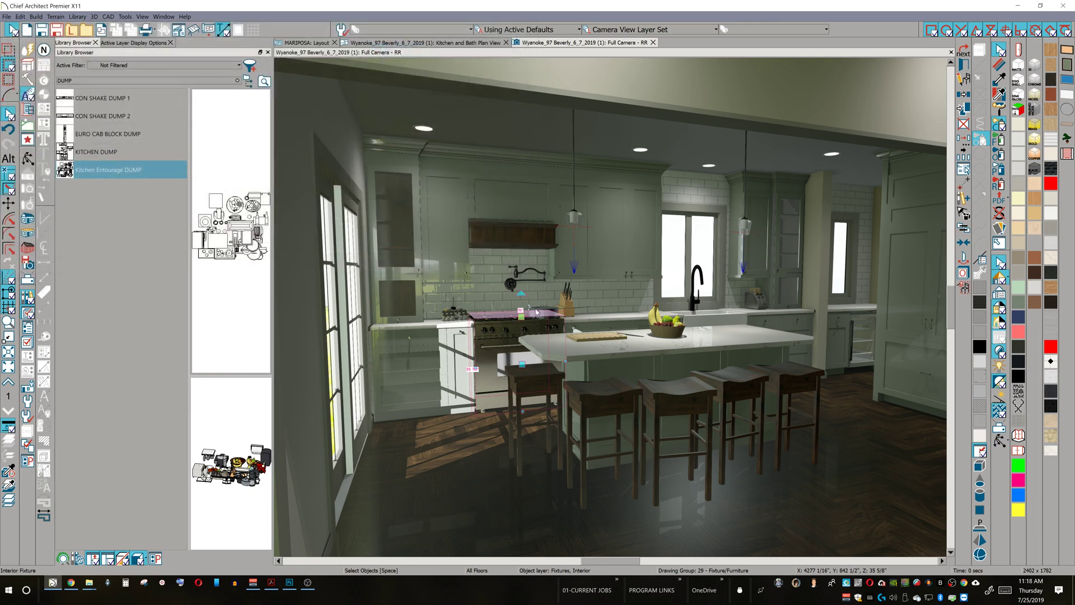
- Raise the saute pan on the range by setting its finished floor to bottom height to 37.5 inches
click(547, 315)
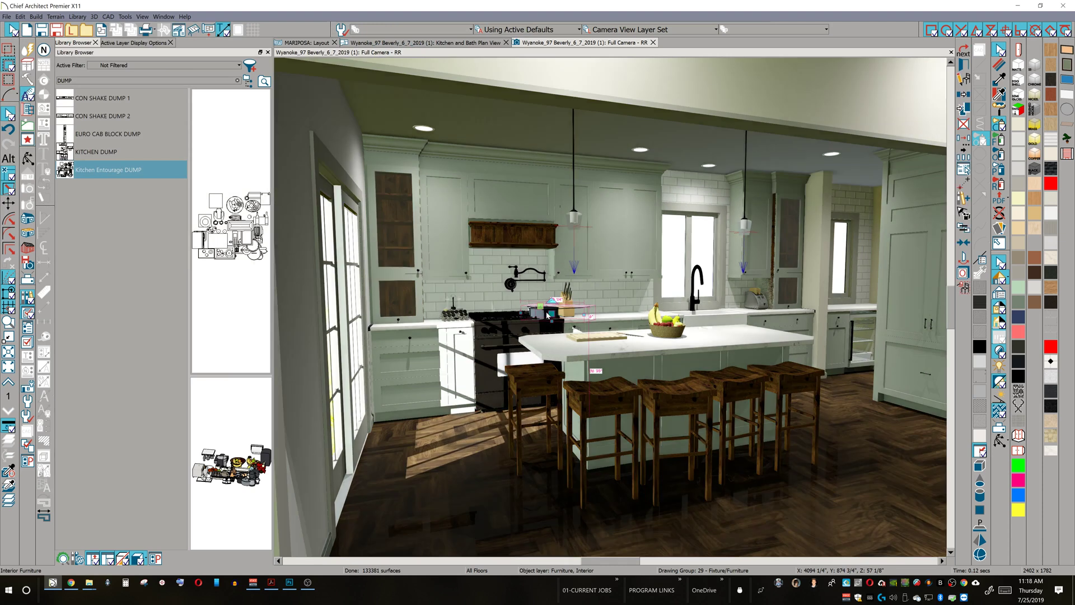
key(ctrl+e)
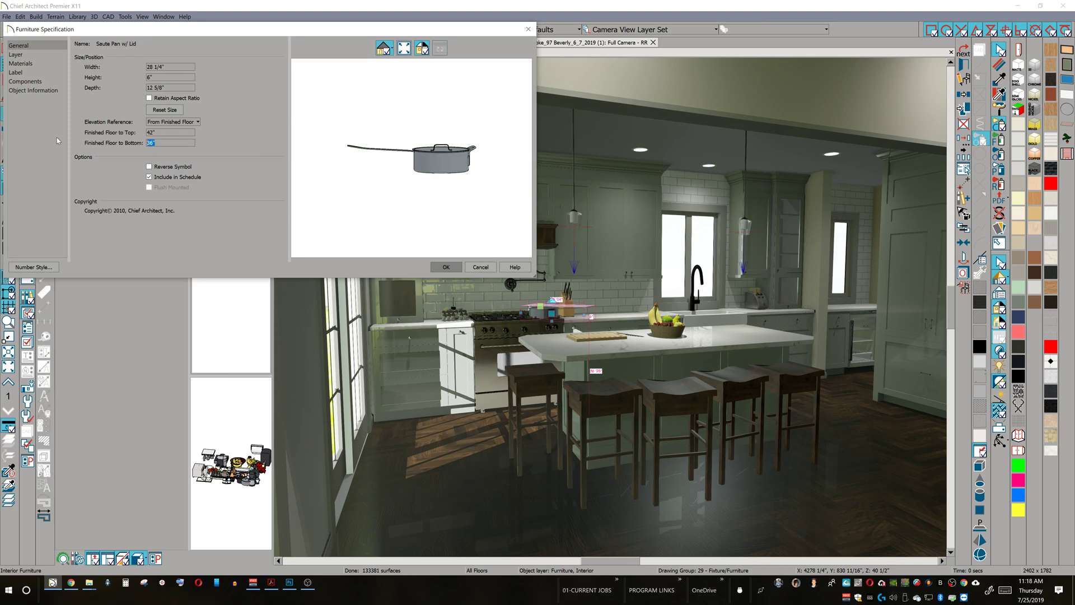
text(37.5)
key(Return)
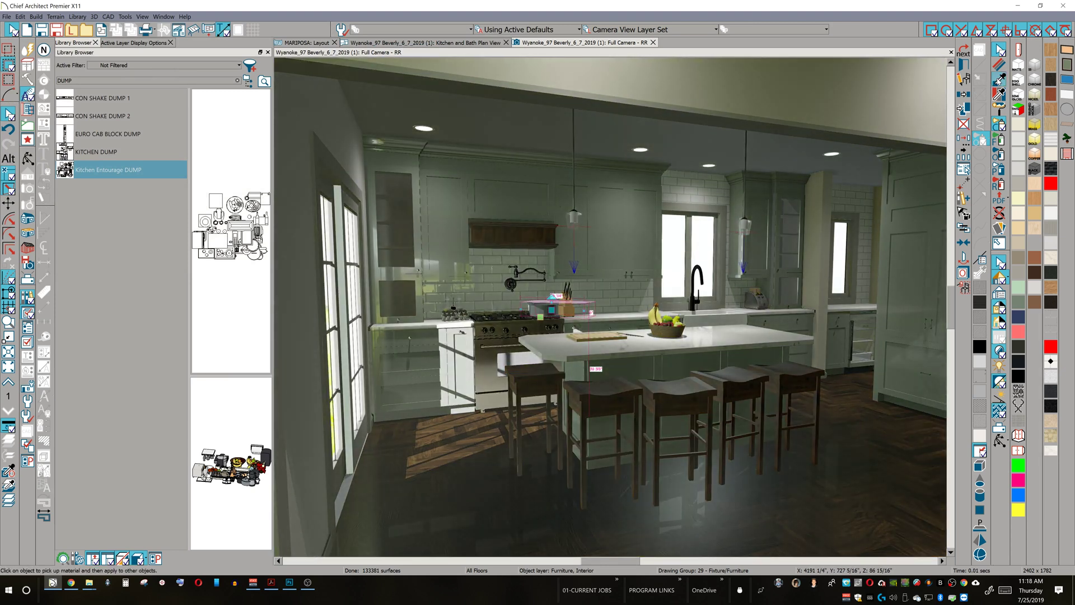
- Pick up the dark material from the range's cooktop grates and apply it to the saute pan and knife block
click(1000, 80)
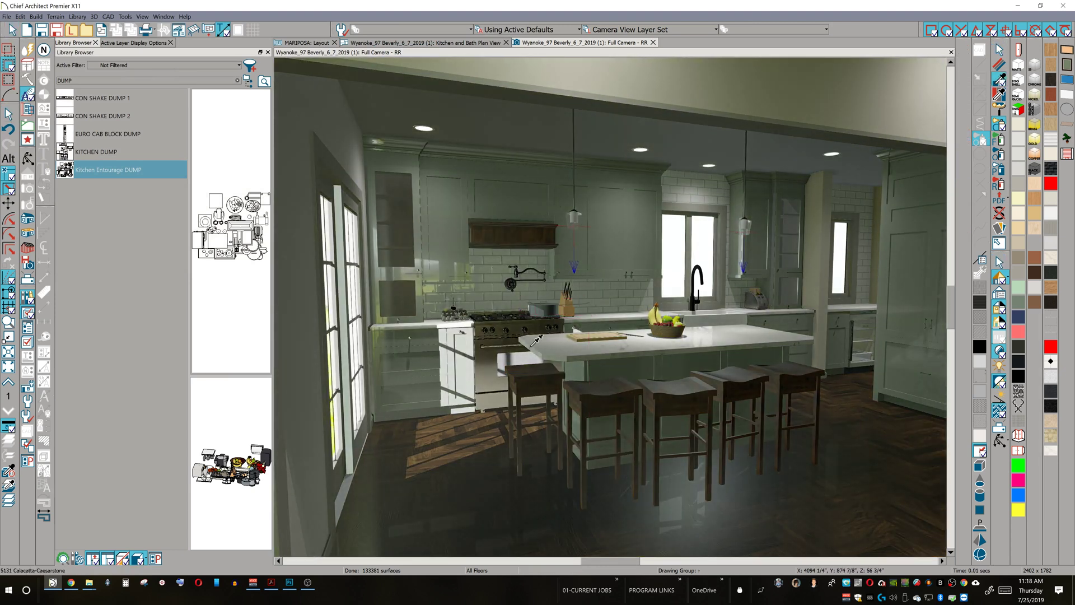
click(507, 315)
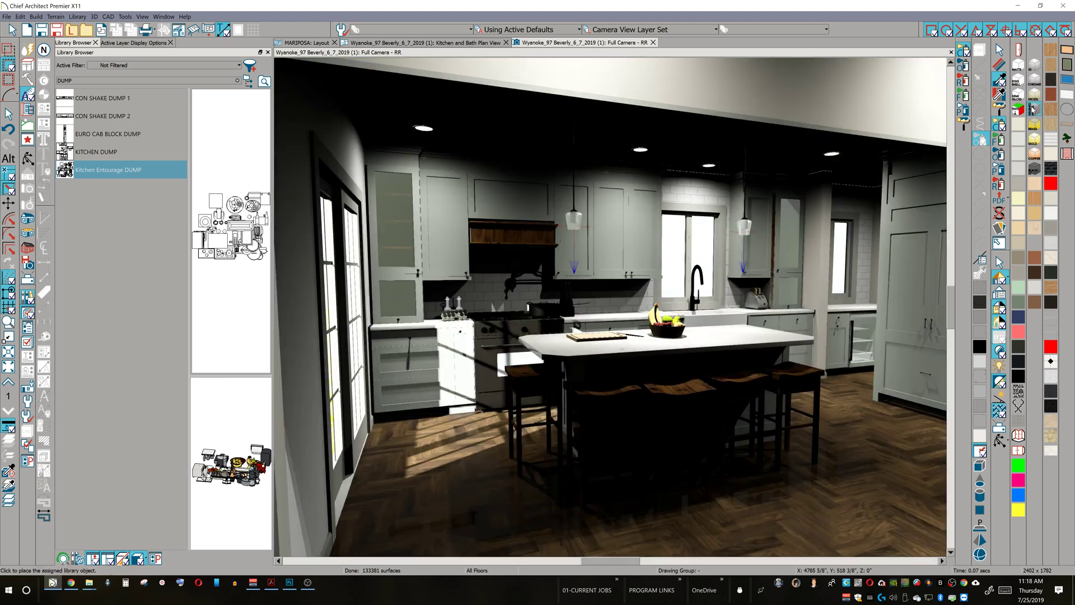
- Paint the cabinet hardware with APPLIANCE BRUSHED NICKEL and the range knobs with NICKEL
click(1032, 110)
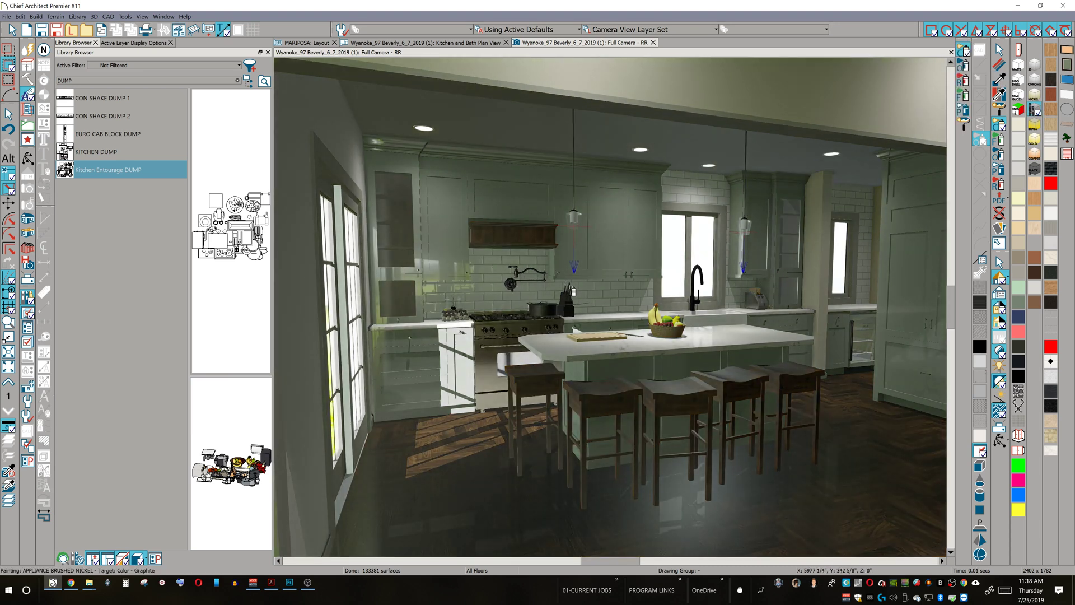
click(408, 361)
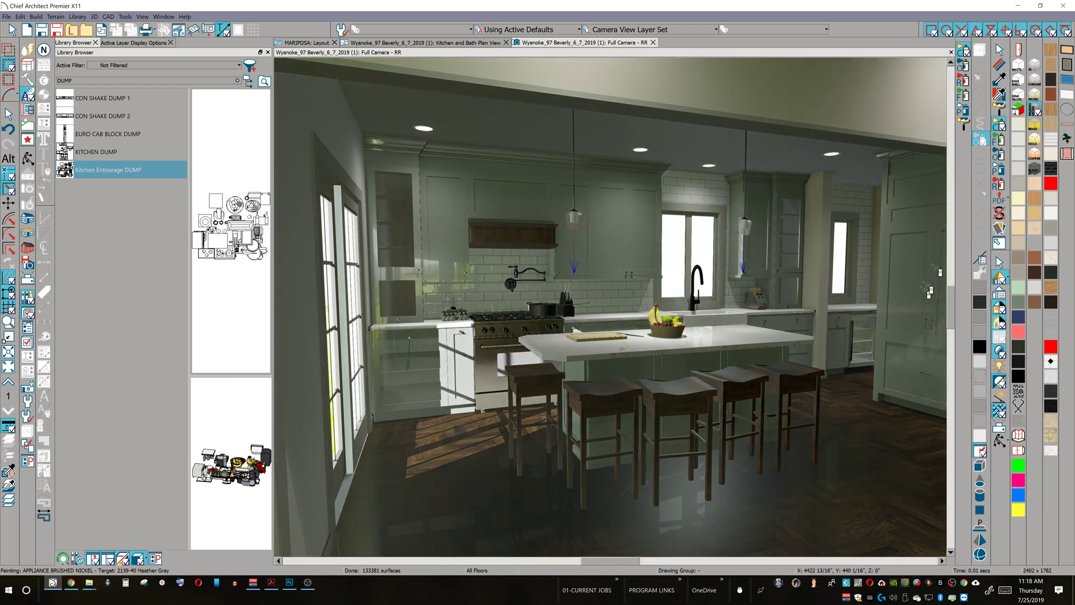
click(1039, 97)
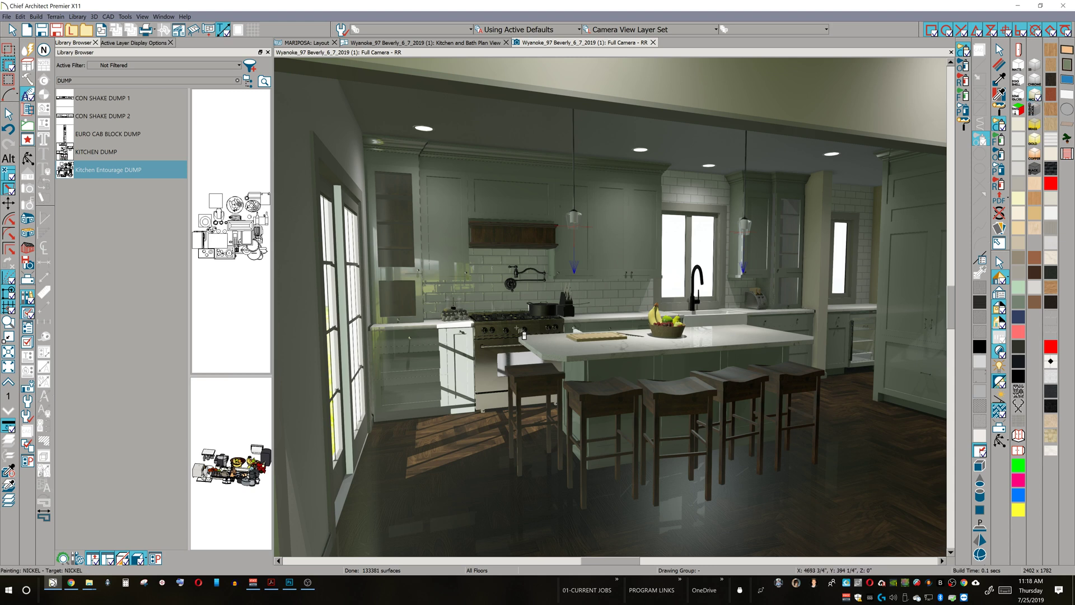
click(524, 335)
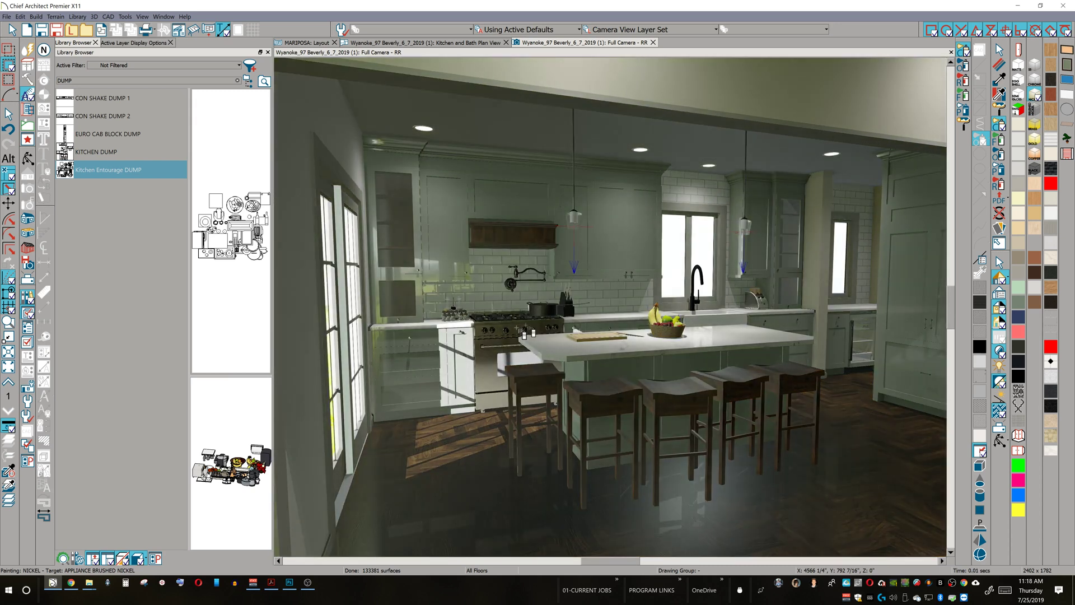
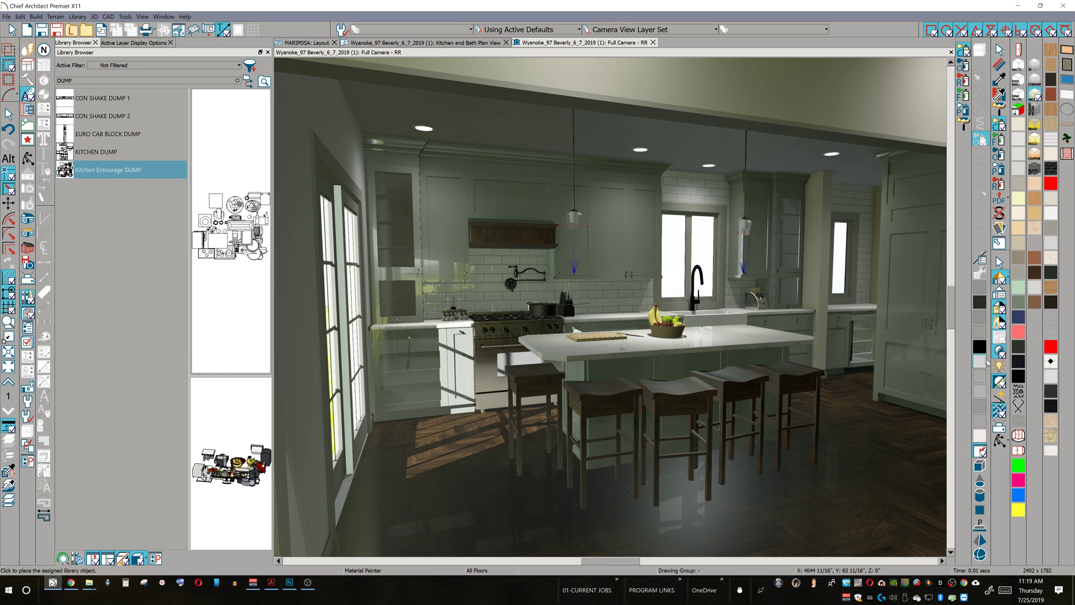
- Check the generic sun's intensity presets for the RR camera and turn the sunlight off
click(1000, 400)
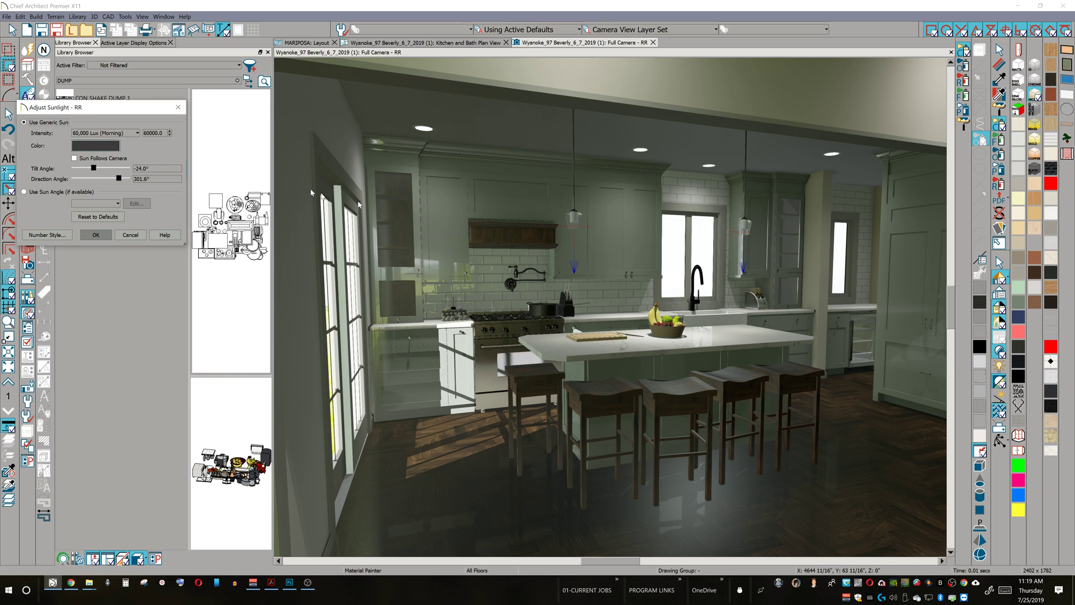
click(103, 134)
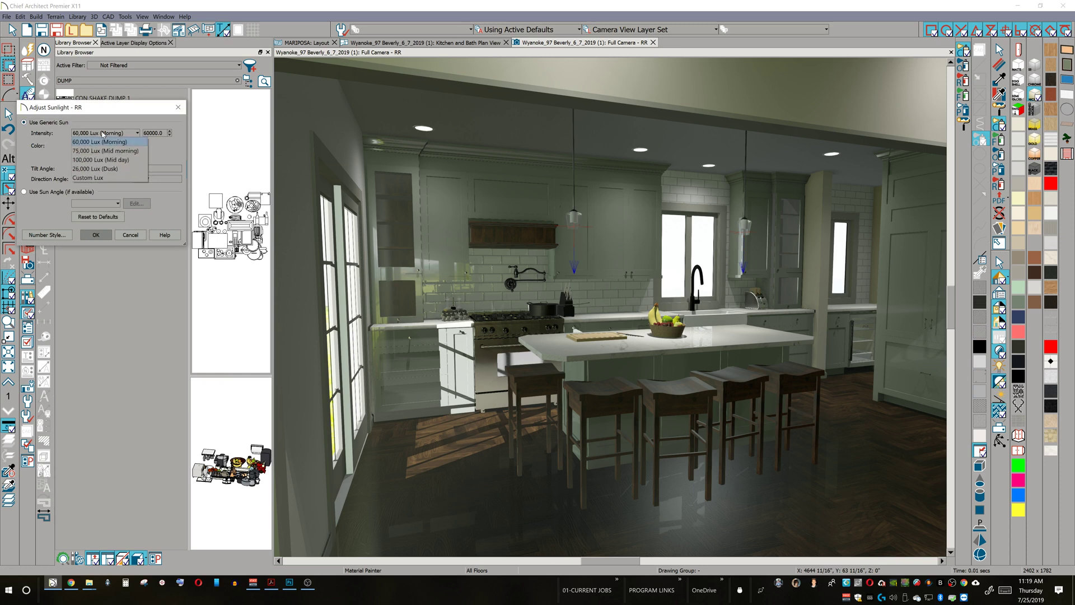
click(161, 134)
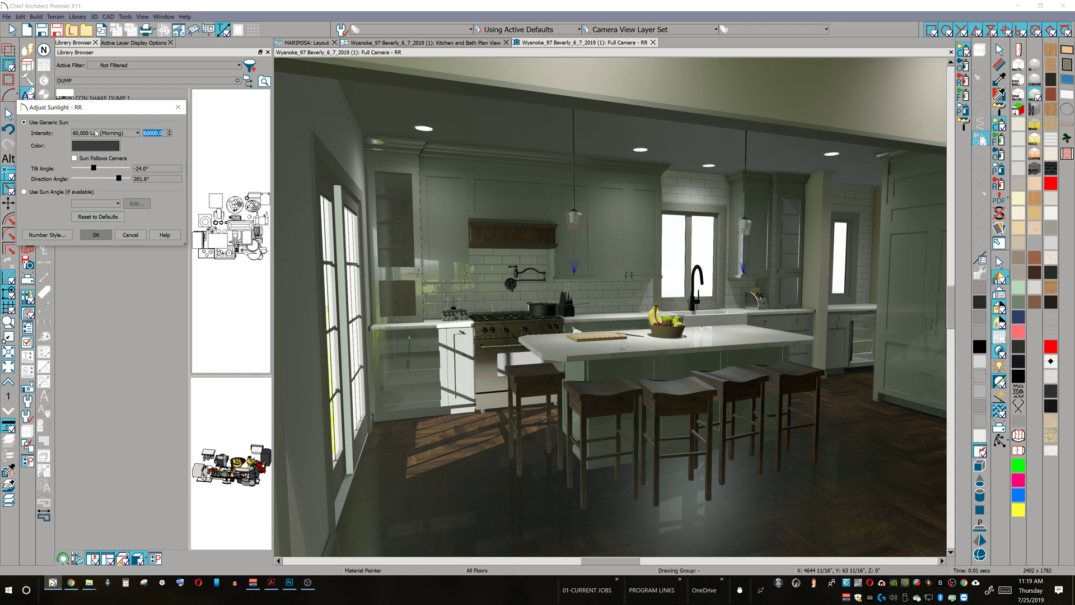
click(96, 239)
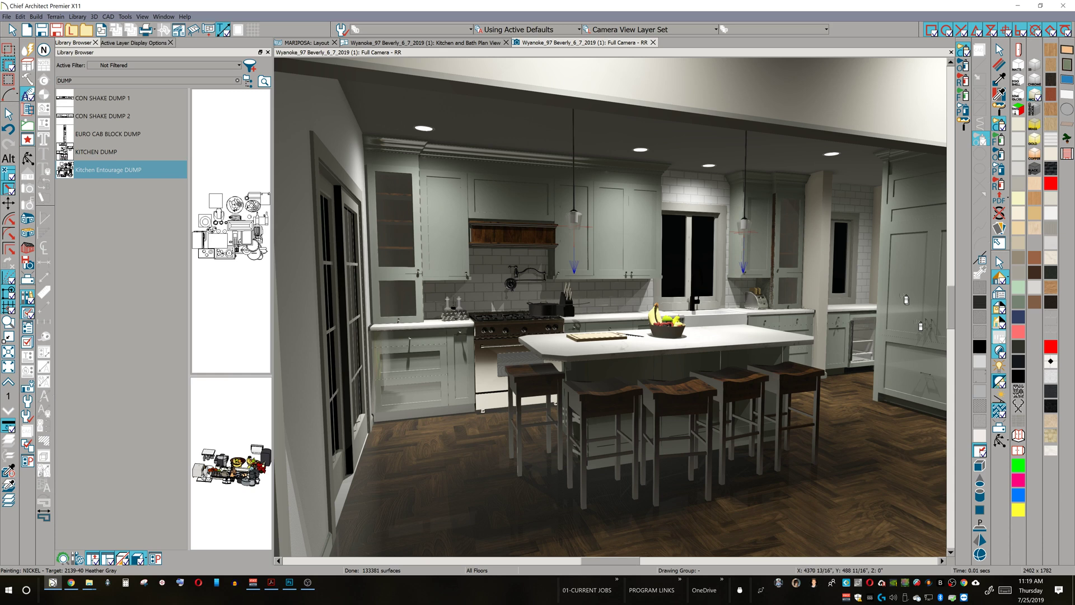
- Return to the Kitchen and Bath Plan View and review the plan's light sources in Adjust Lights
click(439, 43)
scroll(563, 196, down, 3)
middle_drag(548, 223, 494, 327)
scroll(490, 328, down, 1)
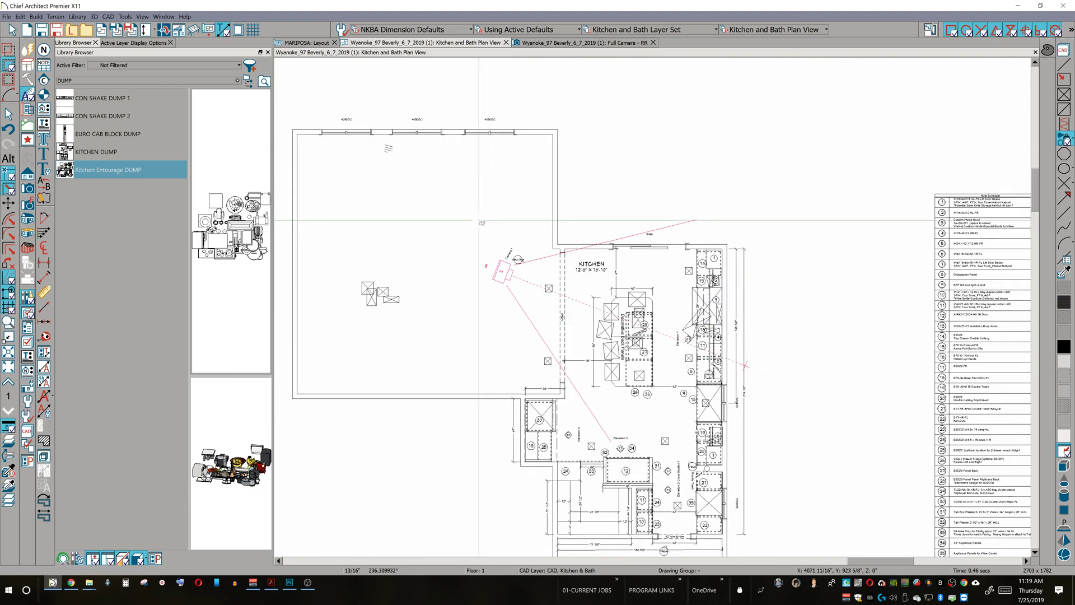
click(93, 16)
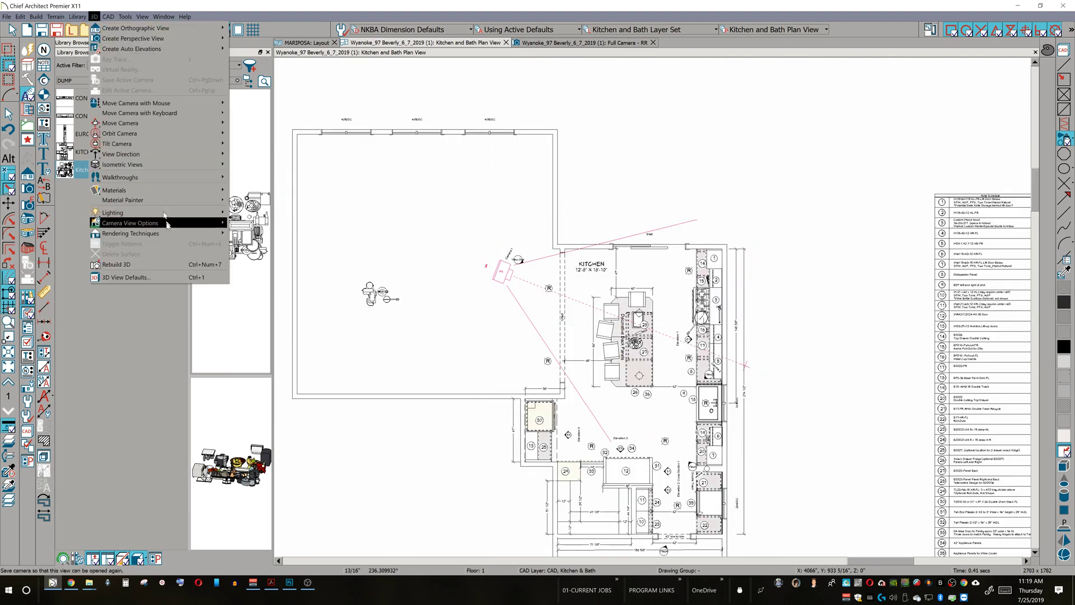
mouse_move(156, 213)
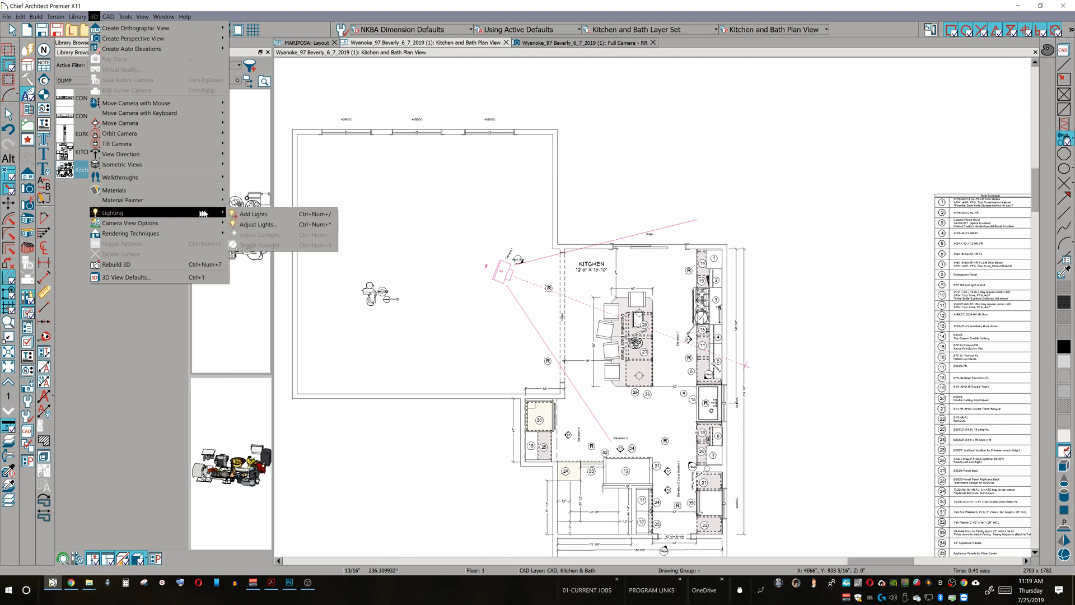
click(252, 224)
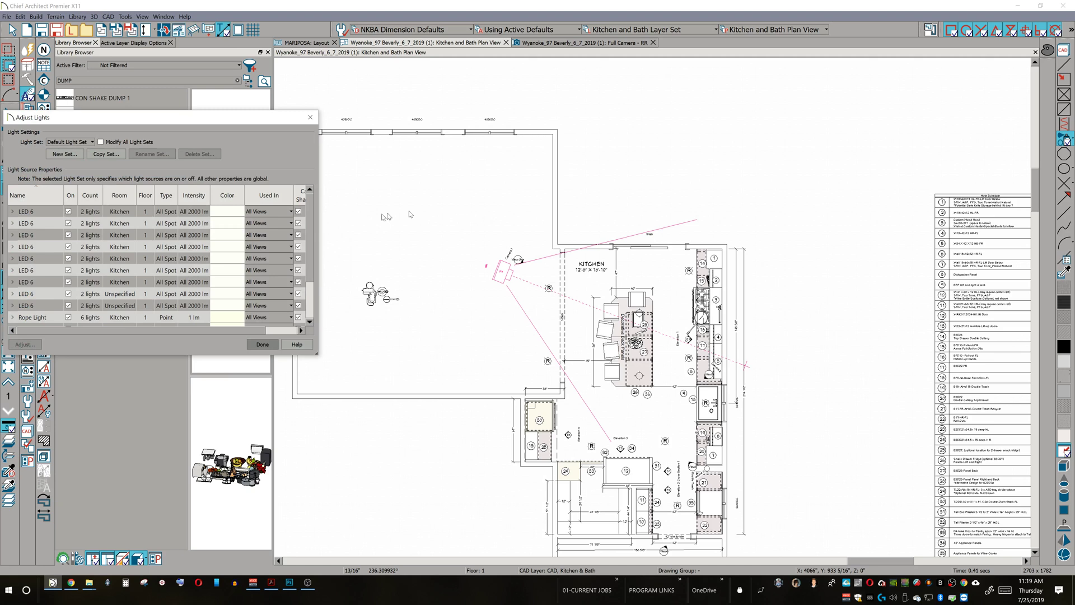
click(263, 344)
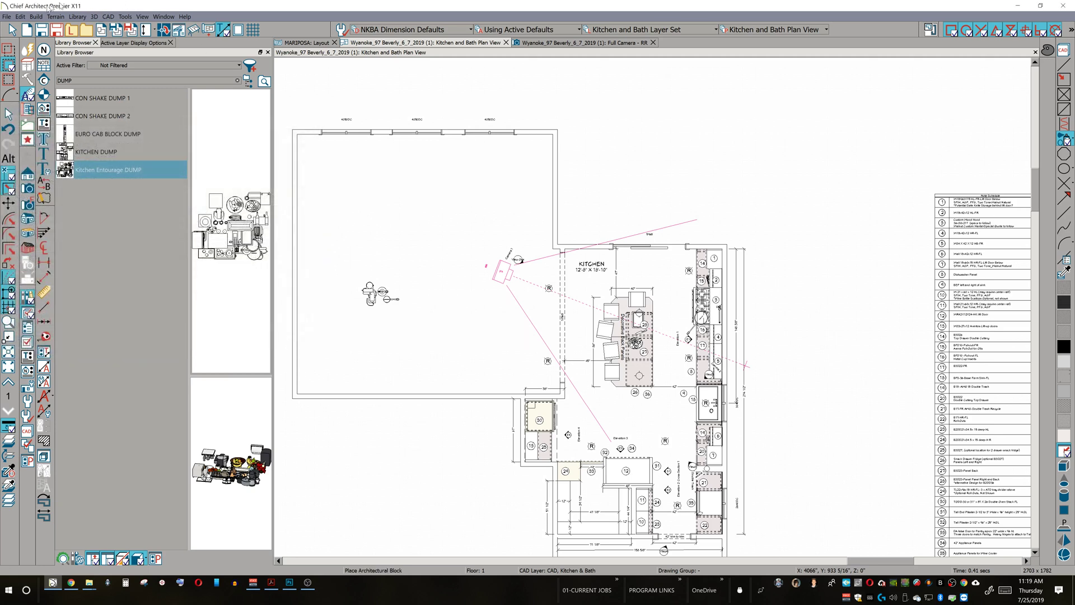
- Add two lights outside the house, one just beyond the kitchen's sliding door and one farther off past the range wall
click(94, 17)
mouse_move(160, 215)
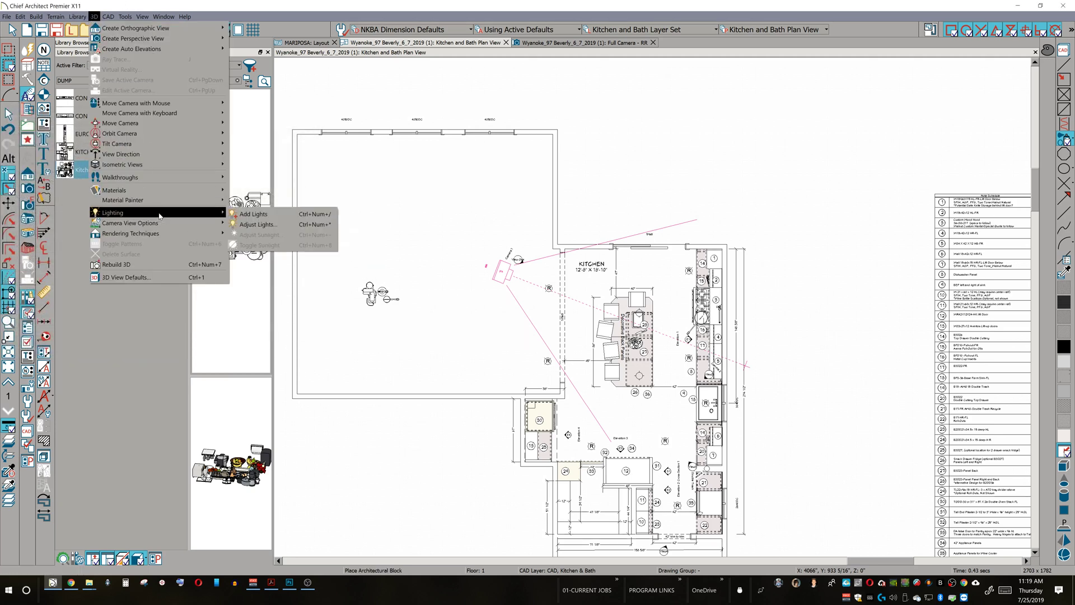
click(253, 214)
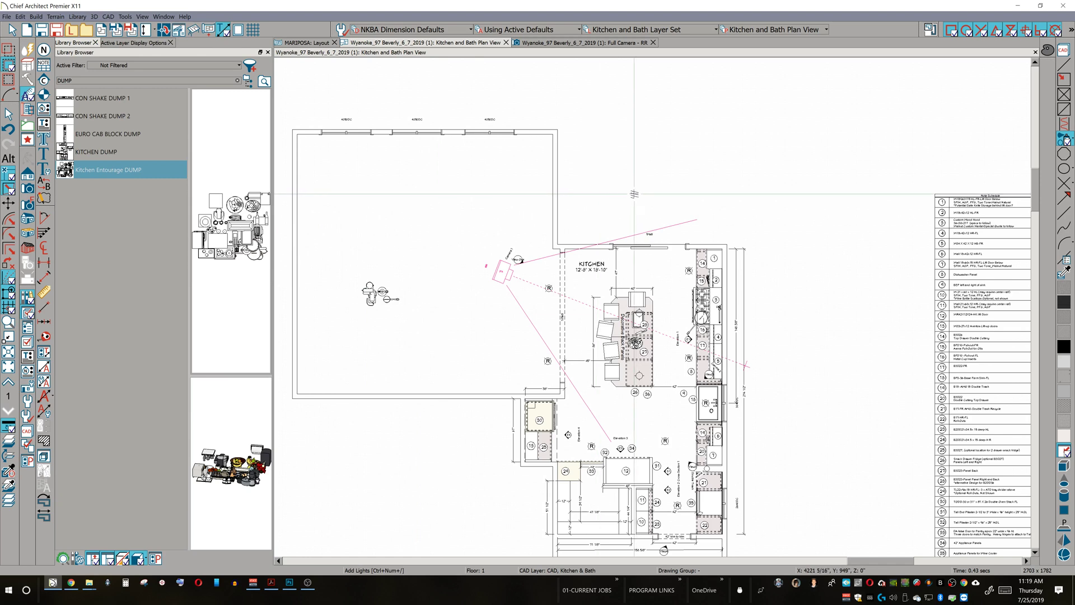
click(618, 193)
click(557, 305)
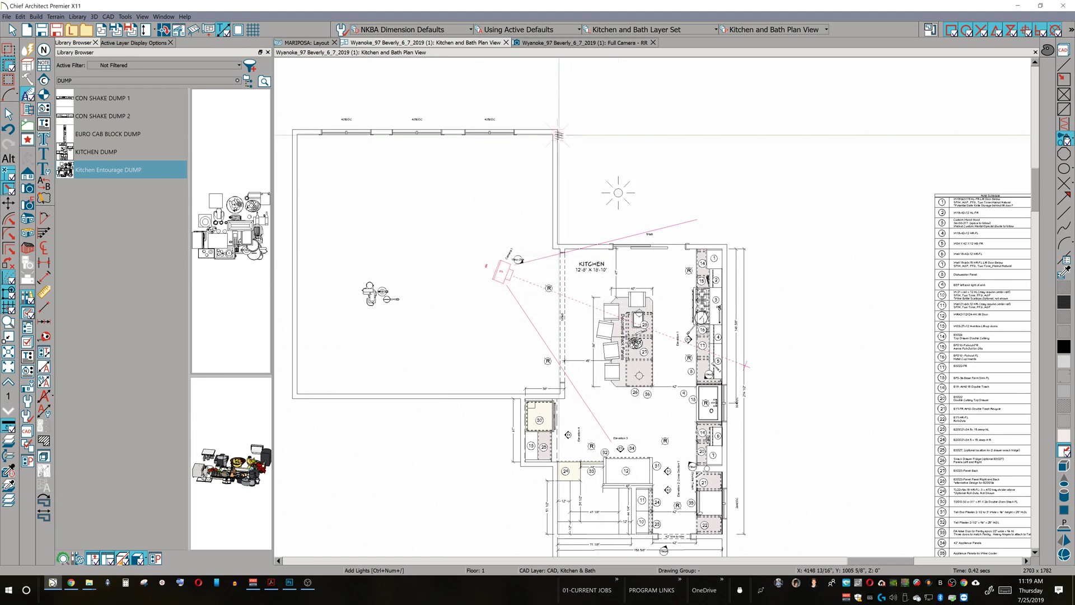
click(847, 184)
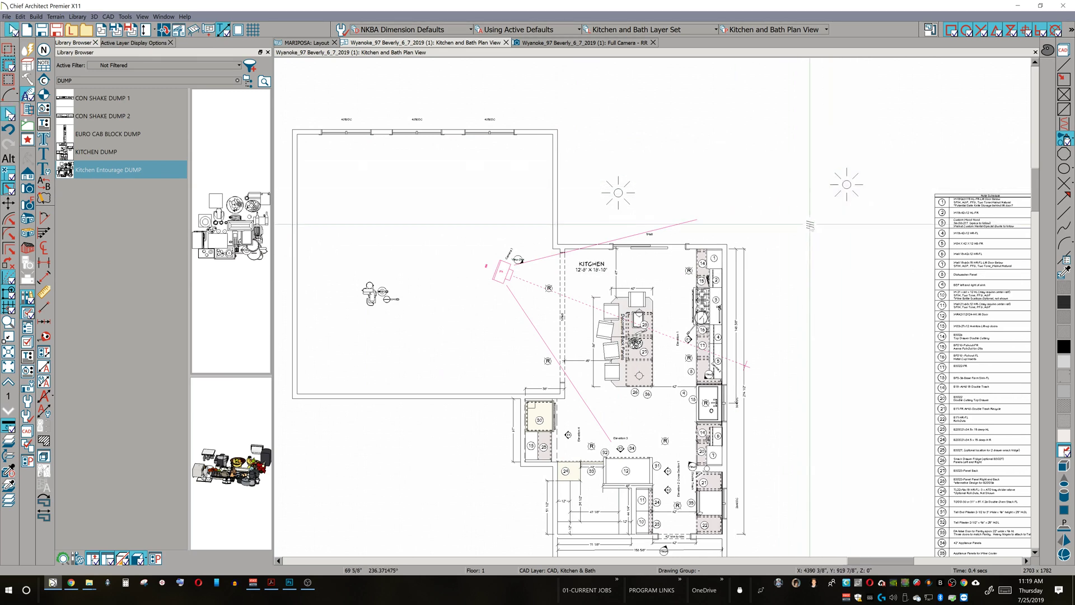
- Set the farther outdoor light's intensity to 10,000,000 lumens and its color to bright red (255, 7, 7)
click(843, 186)
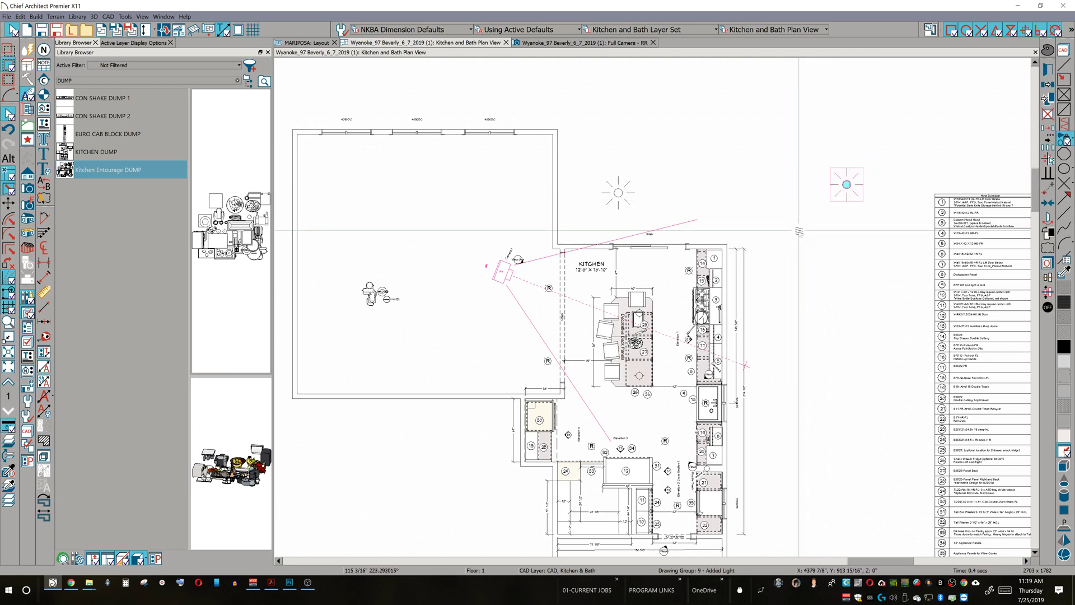
key(ctrl+e)
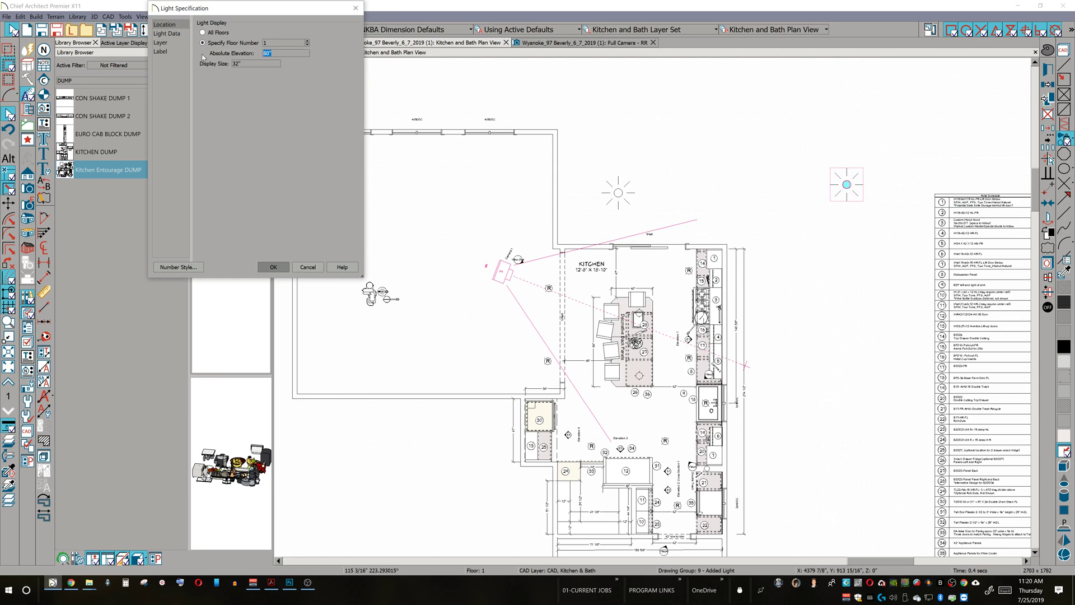
click(167, 33)
click(285, 70)
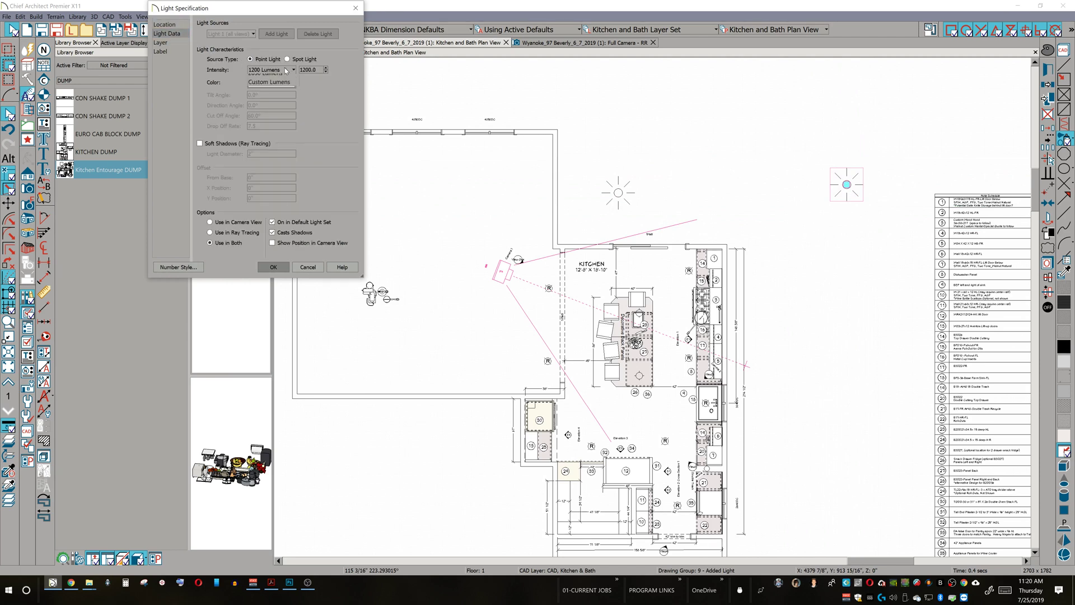
click(286, 70)
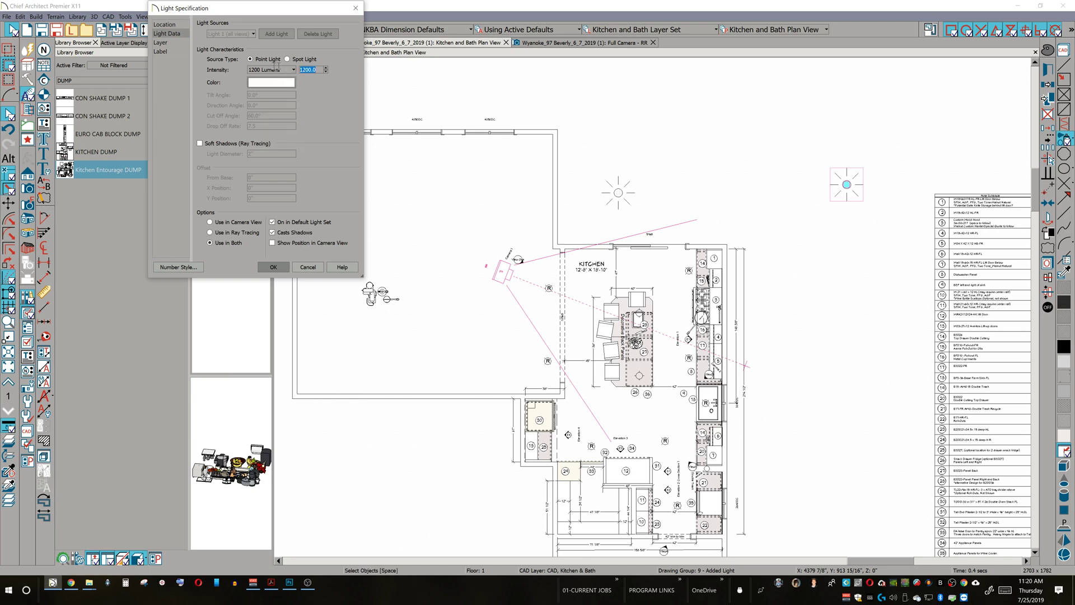
text(10)
click(288, 84)
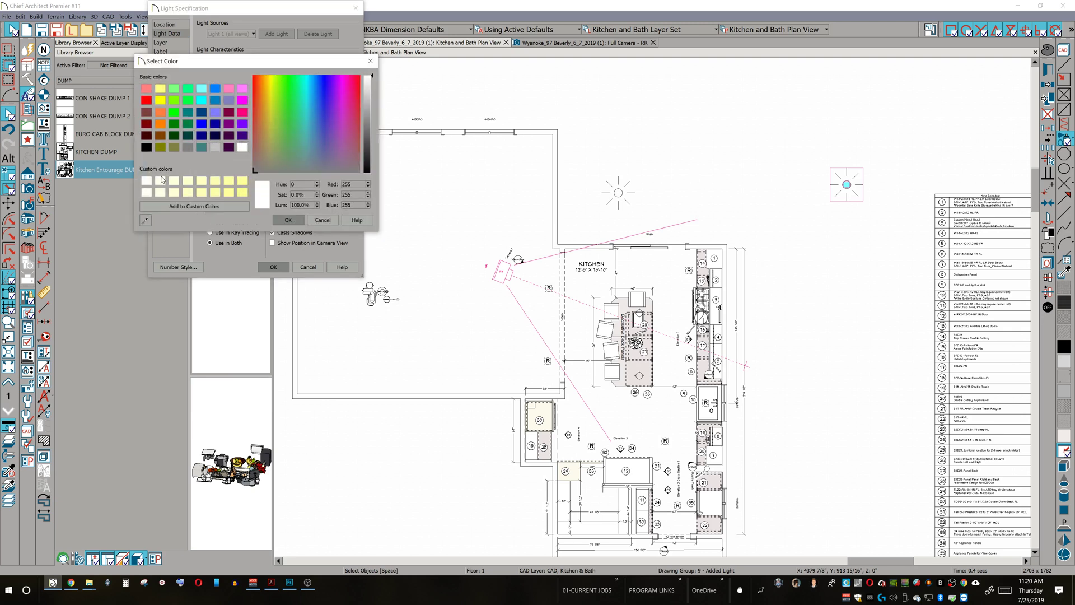
click(160, 181)
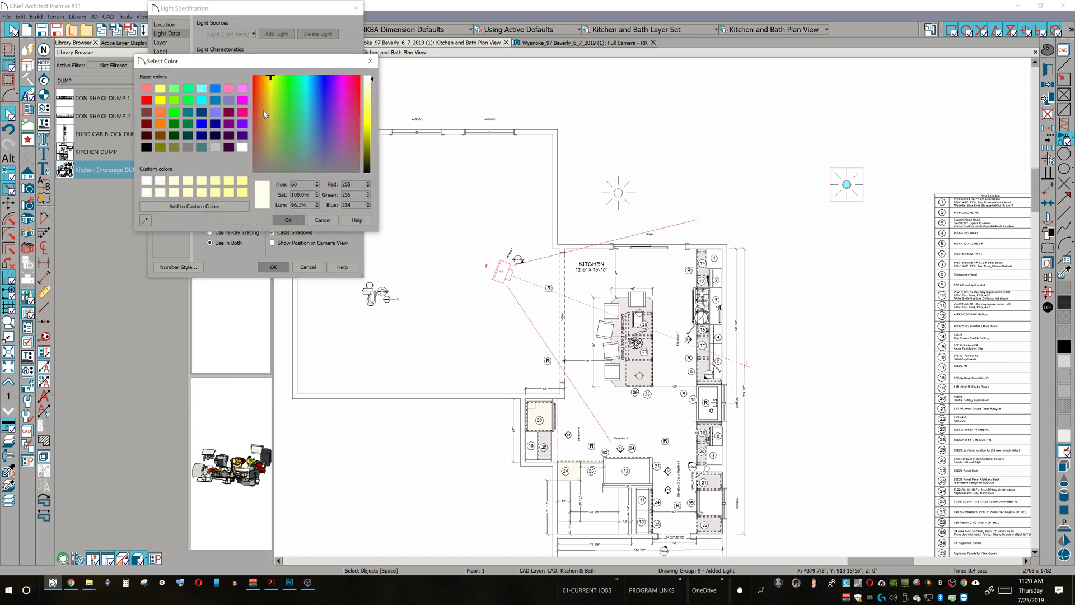
click(256, 77)
drag(366, 141, 367, 124)
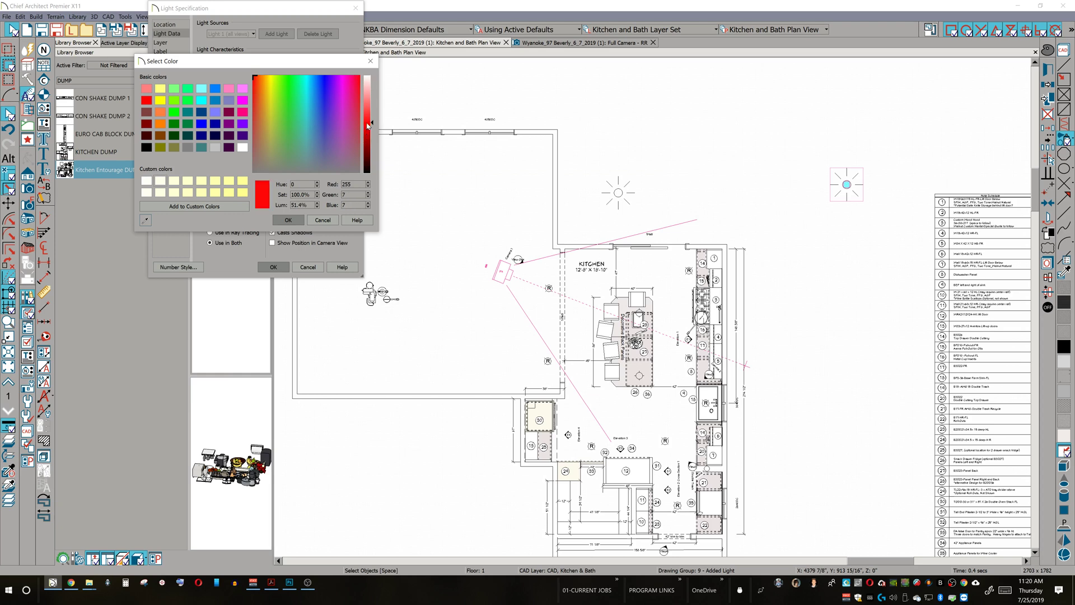
click(288, 220)
click(274, 267)
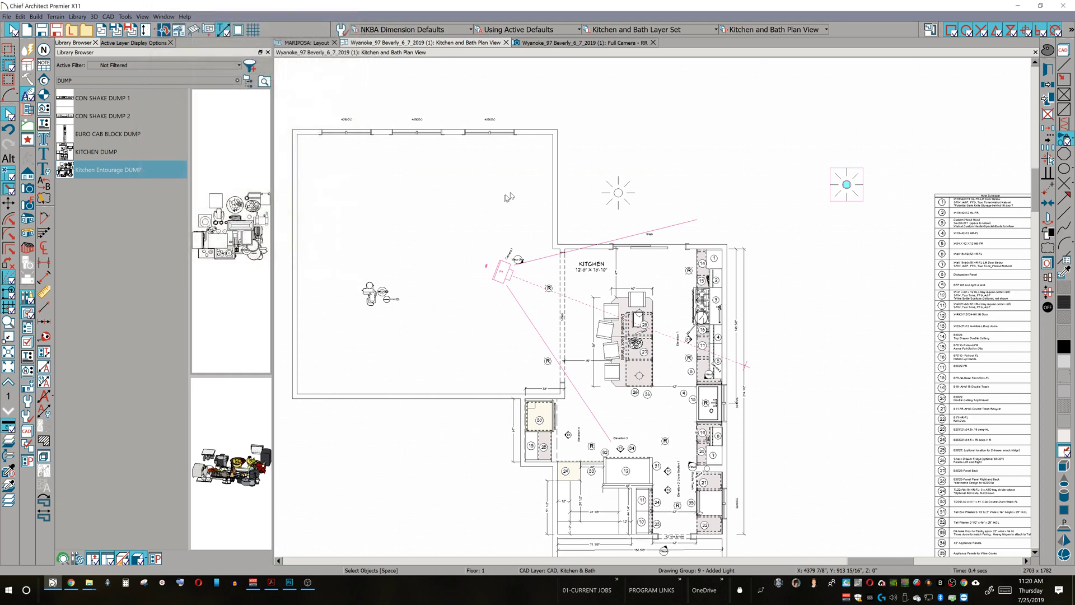
key(Escape)
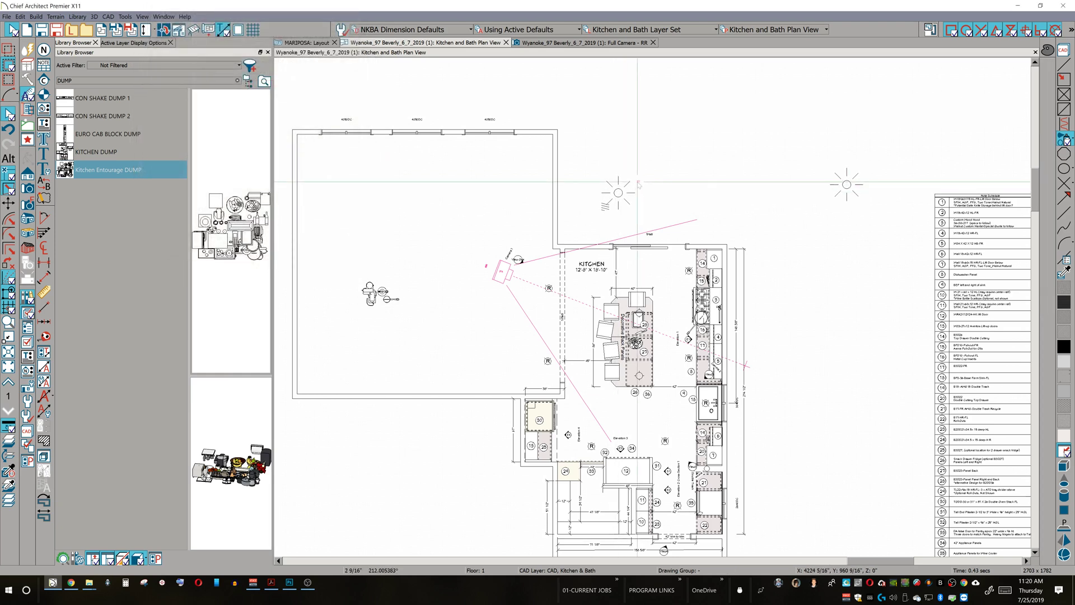
- Set the outdoor light near the sliding door to 140" absolute elevation, 50,000 lumens and a pale yellow color
drag(653, 165, 587, 227)
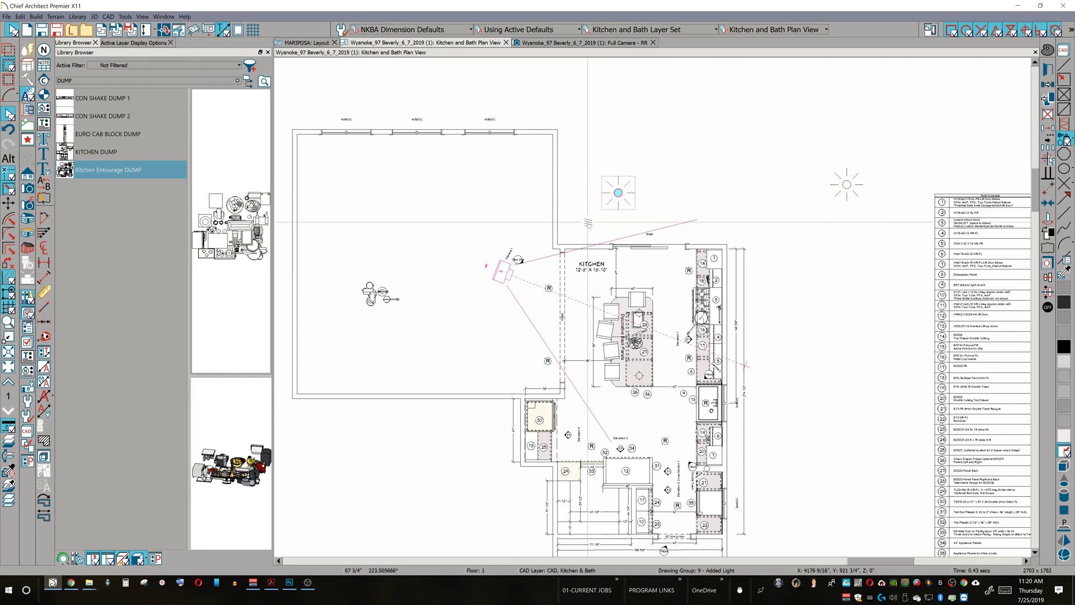
key(ctrl+e)
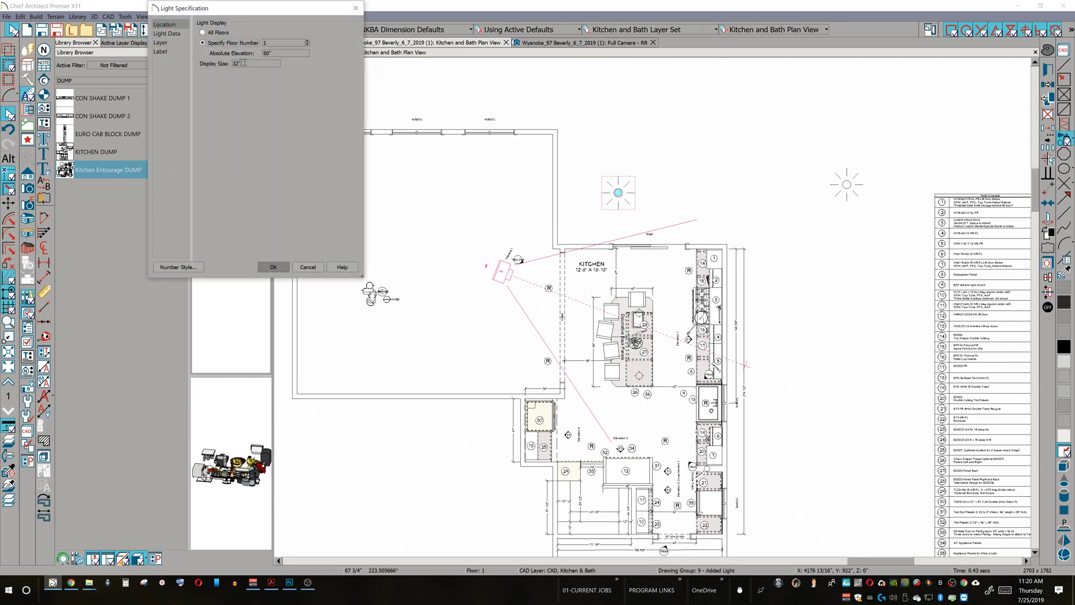
text(140)
click(185, 33)
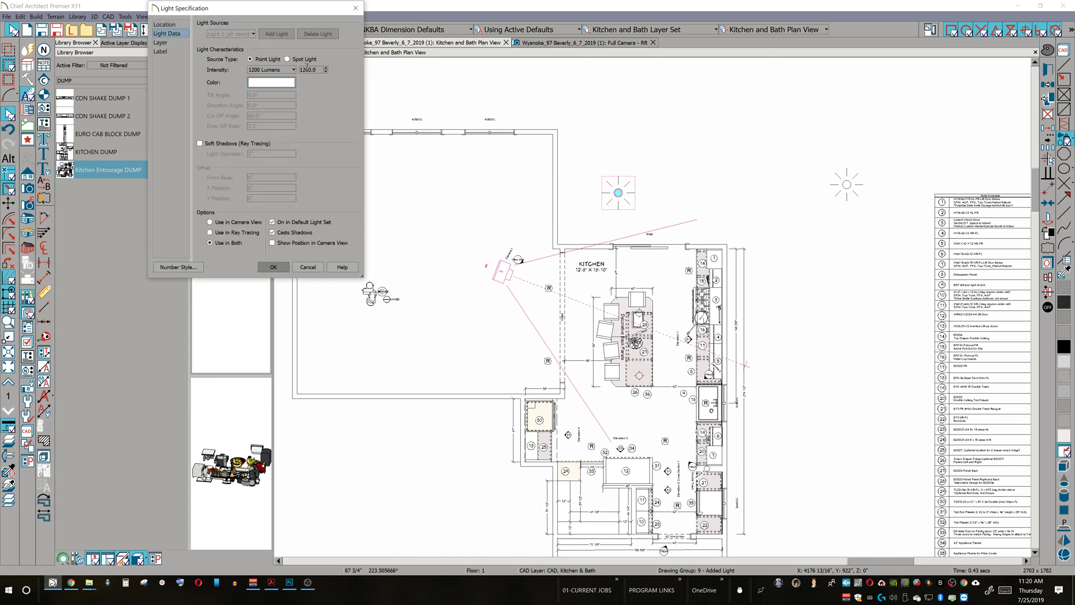
double_click(308, 69)
text(50)
click(263, 83)
click(200, 192)
click(288, 220)
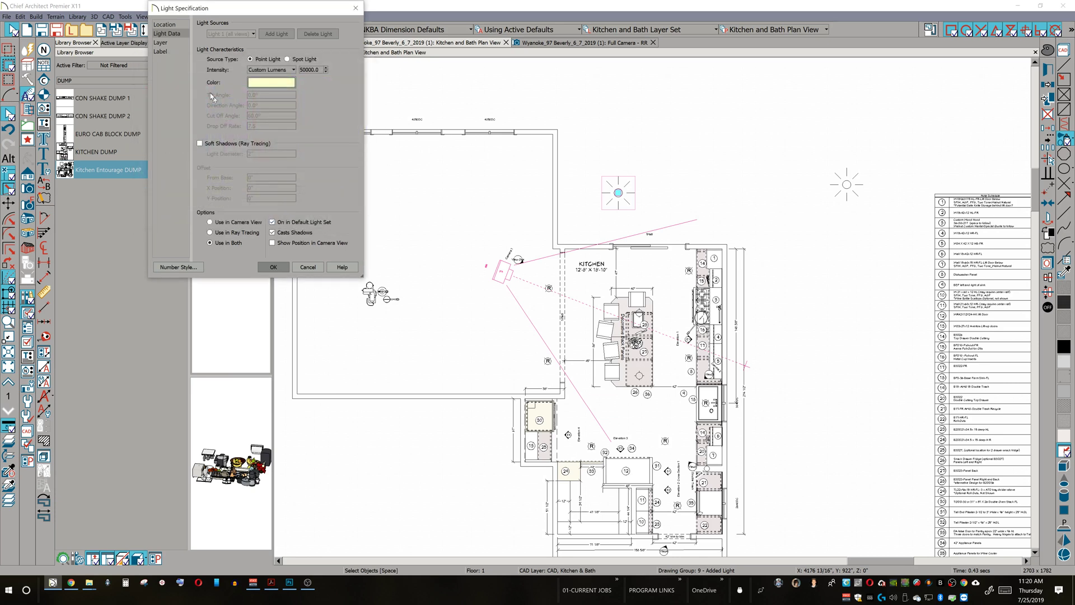
- Make the light near the sliding door a spot light with a negative tilt and 130° cut-off angle, and rotate it to about -60°
click(301, 59)
click(257, 95)
text(-2)
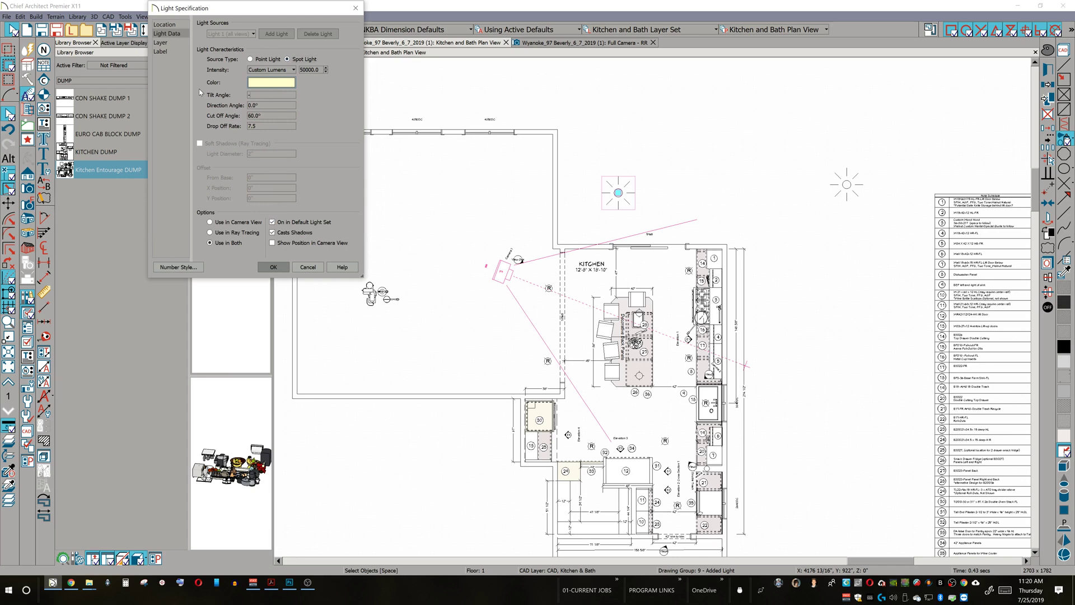
click(280, 117)
text(130)
key(Tab)
click(280, 269)
click(621, 193)
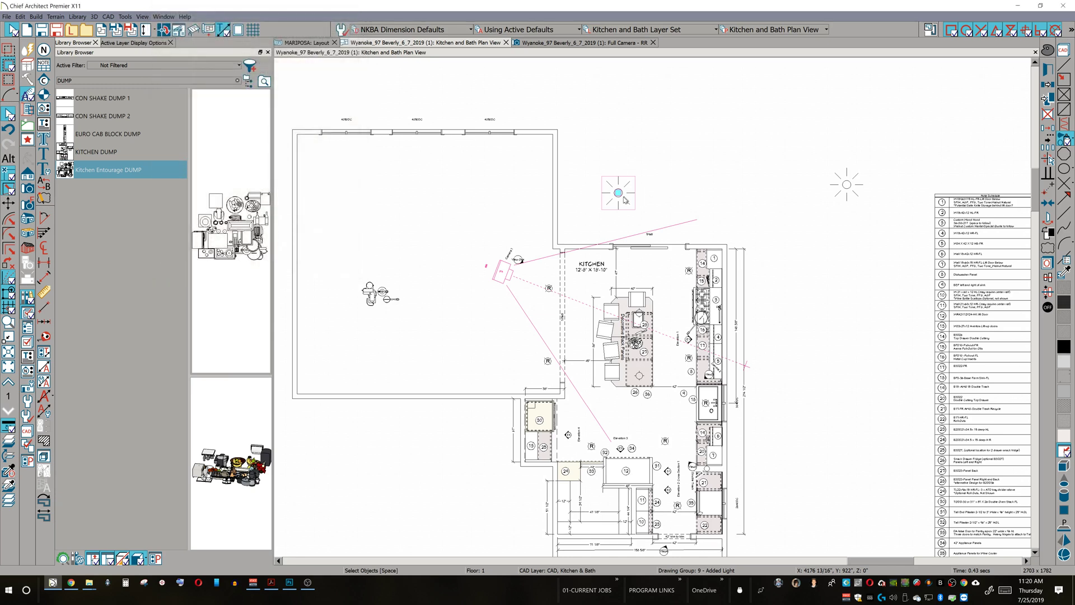
drag(631, 151, 656, 178)
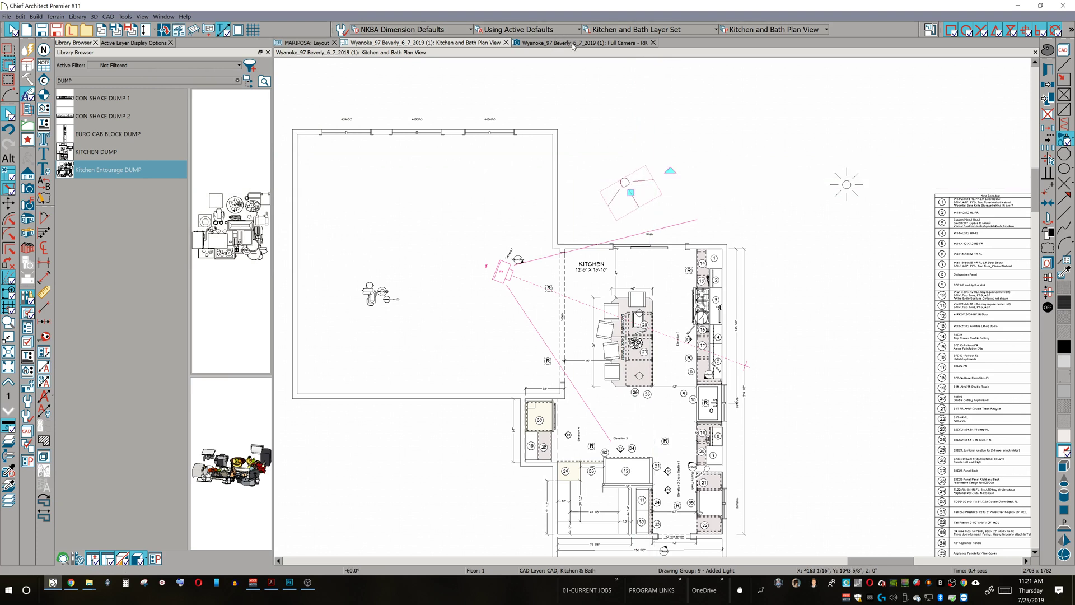
- Switch the RR camera's lighting mode to the Default Light Set and change the added outdoor point light's color to white
click(572, 46)
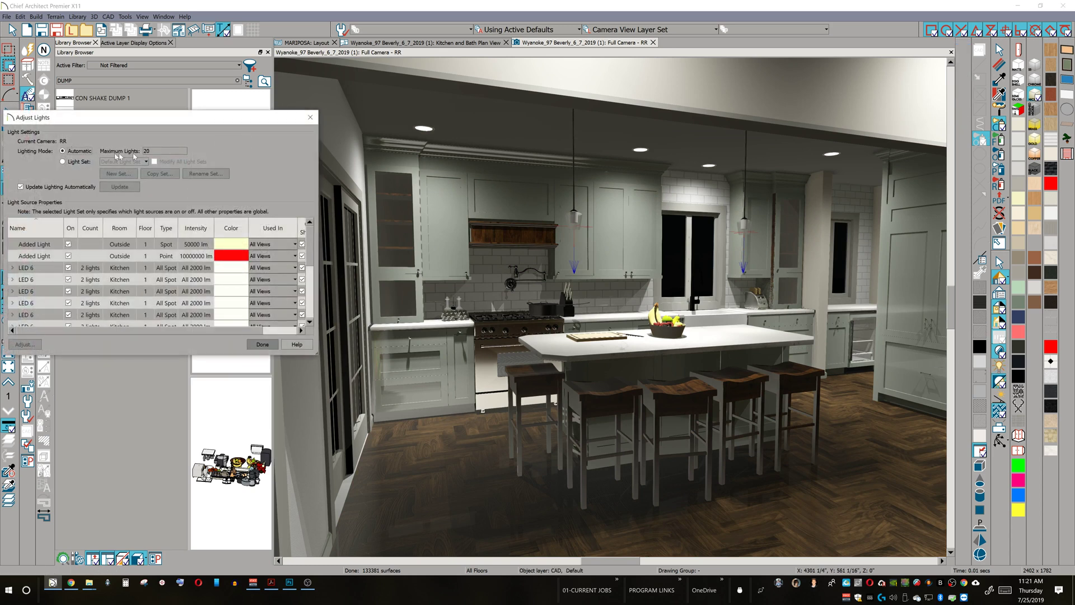
click(77, 159)
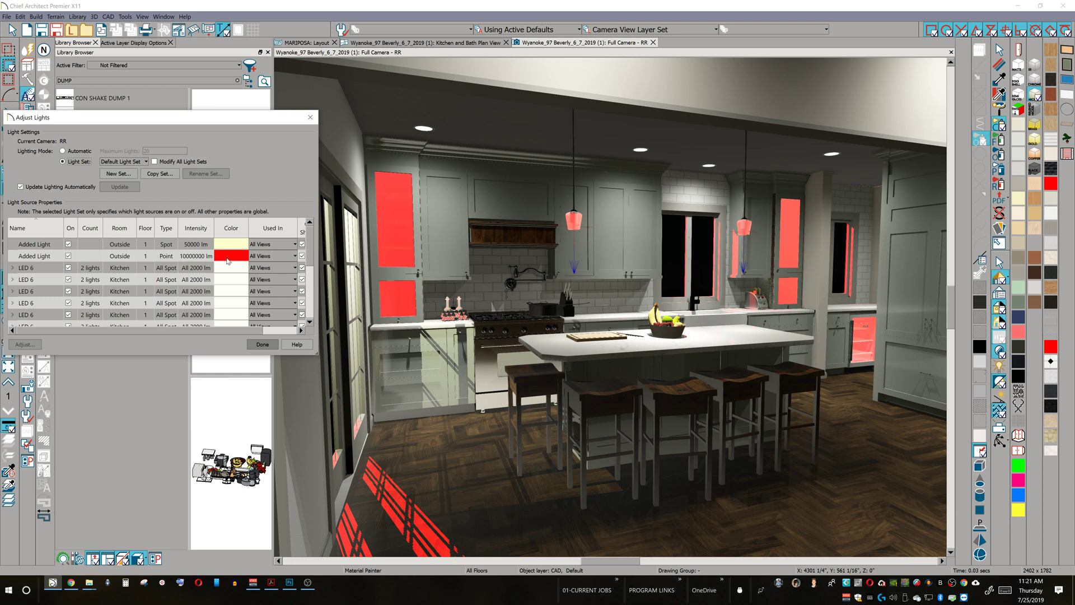
click(228, 258)
click(67, 273)
click(185, 313)
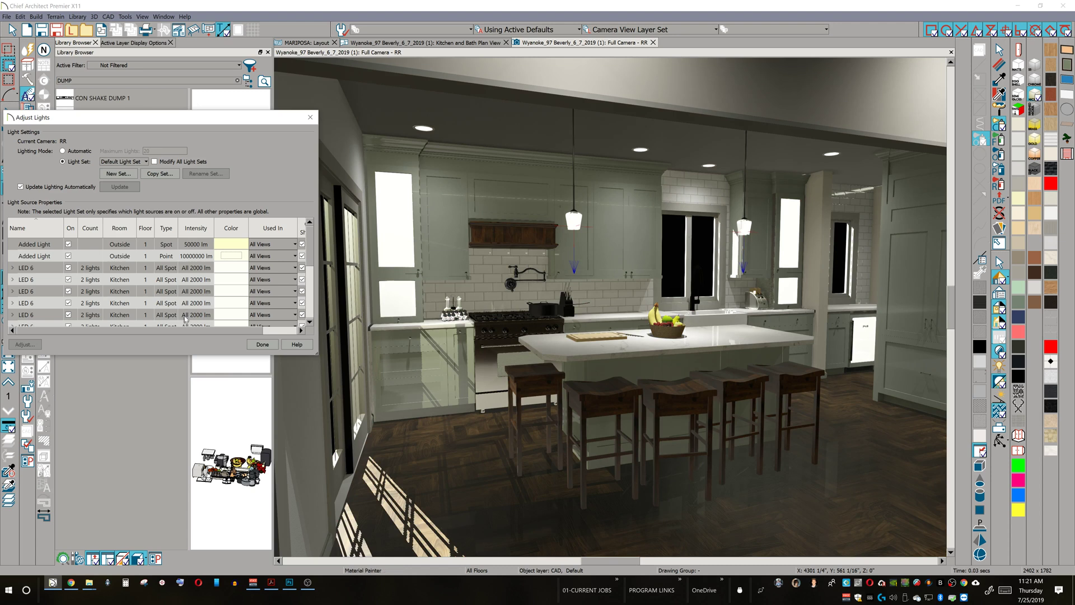
- Turn off the added outdoor point light in the Default Light Set and close the light settings
click(69, 256)
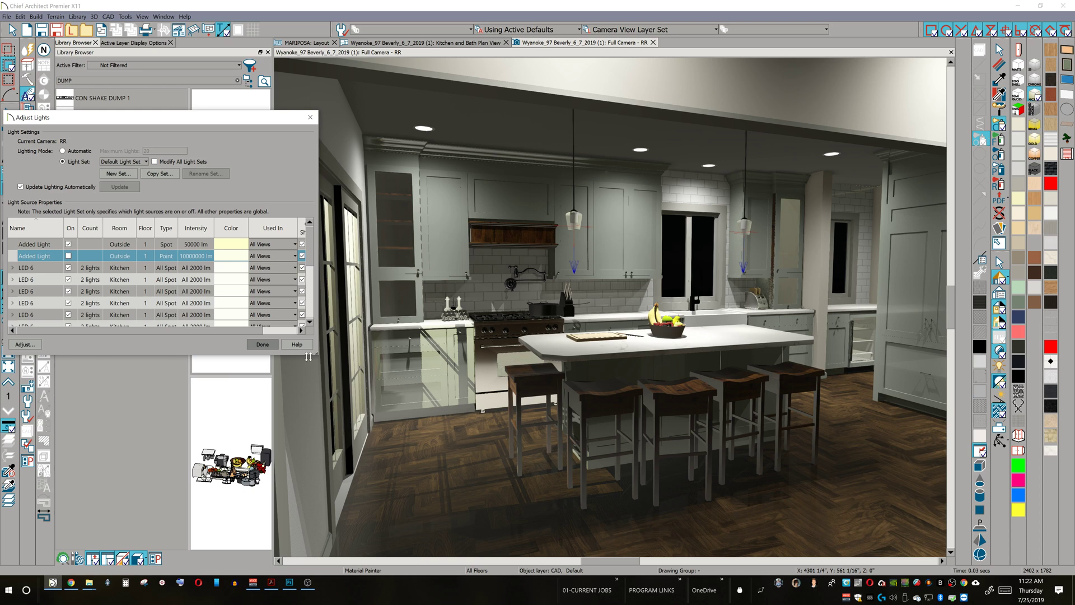
click(261, 345)
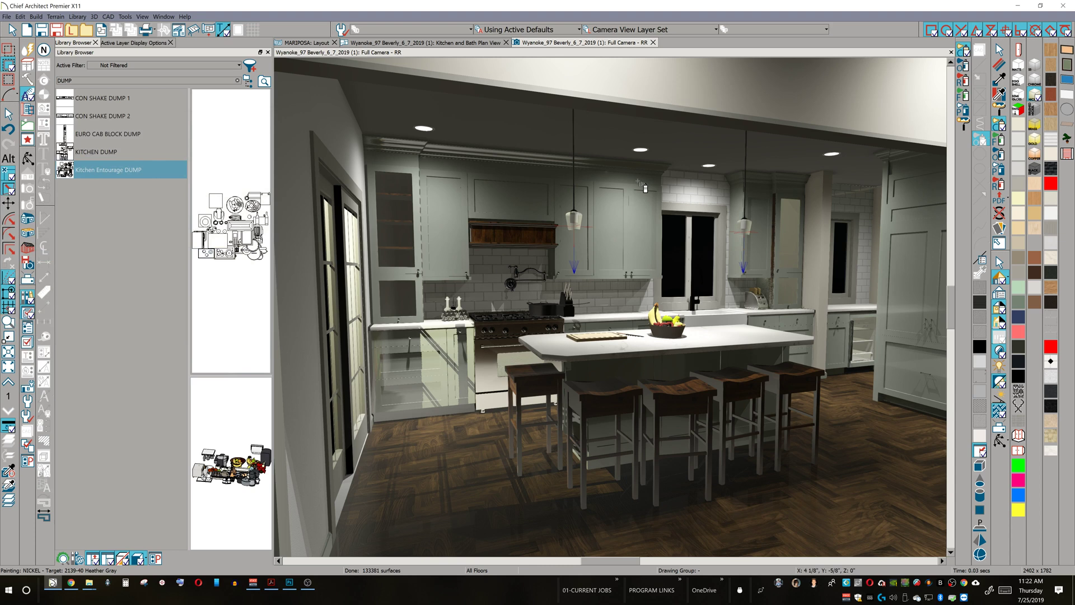
scroll(639, 183, up, 2)
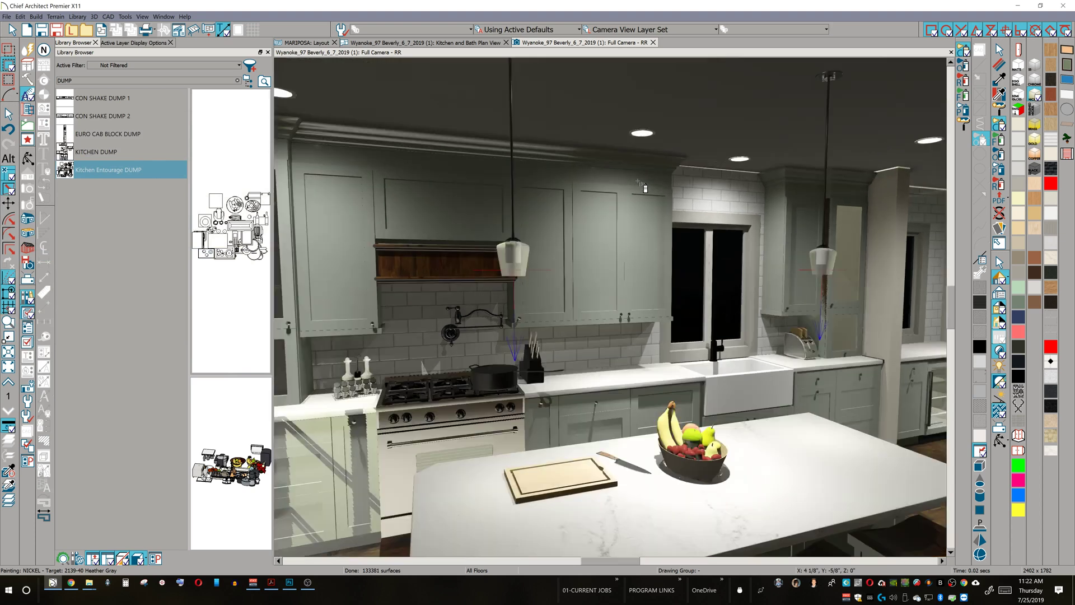
- Set the RR camera's generic sun to a custom intensity of 30000 lux
scroll(664, 180, down, 1)
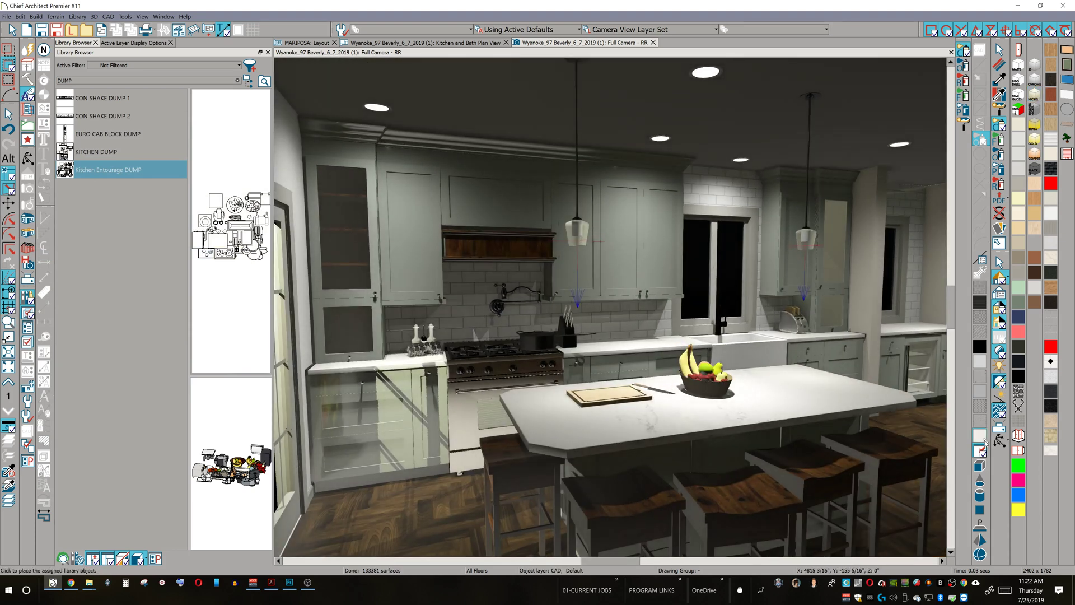
click(999, 441)
mouse_move(750, 362)
mouse_down()
mouse_move(617, 337)
mouse_move(645, 318)
mouse_move(706, 314)
mouse_up()
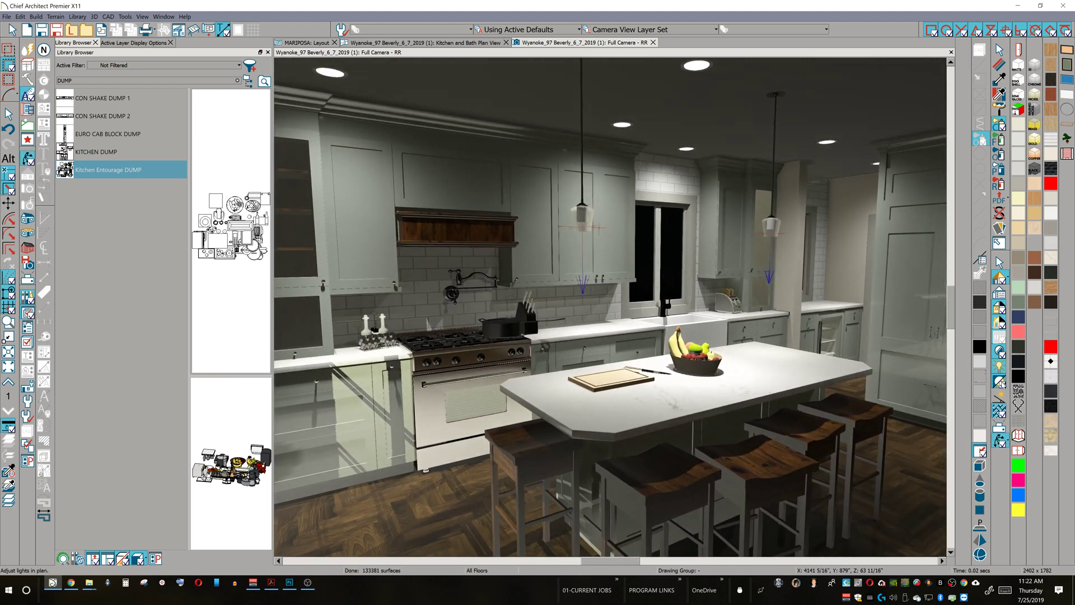
click(999, 396)
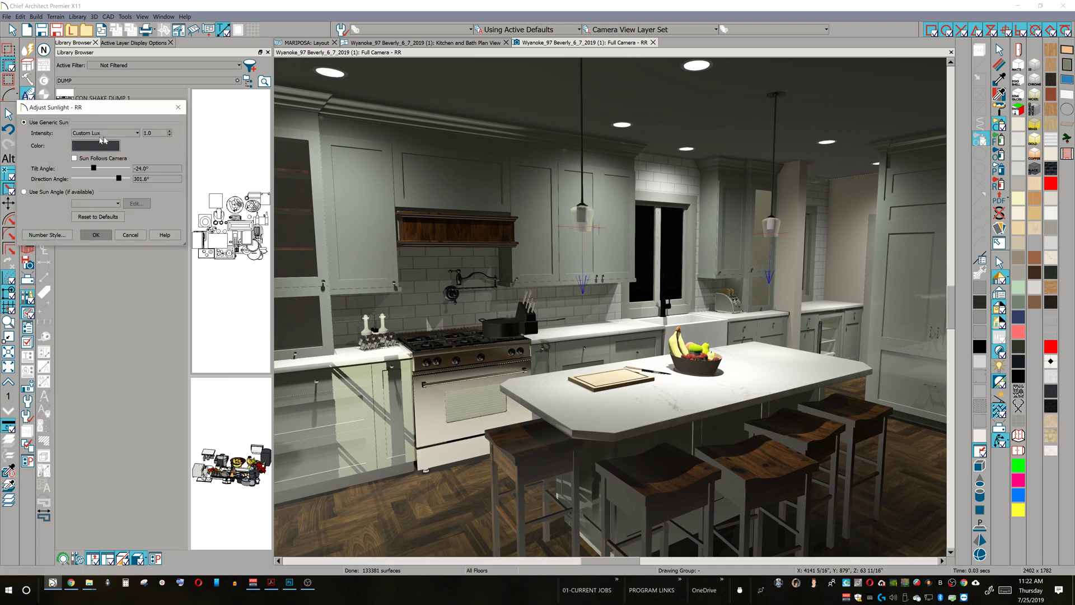
double_click(155, 133)
text(30000)
click(96, 234)
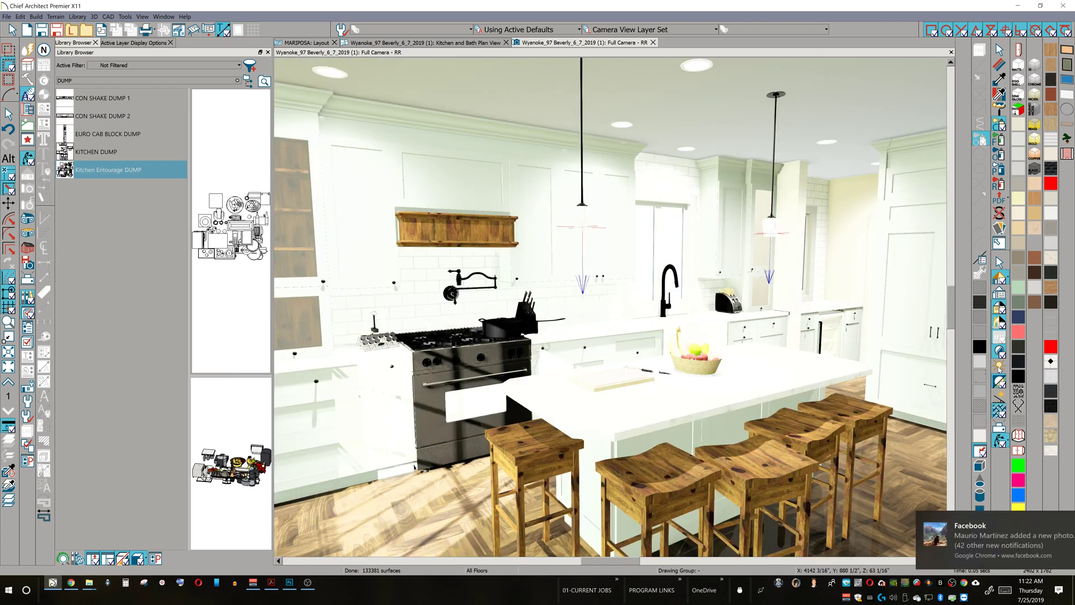
- Set the added outdoor spot light's intensity to 12000 lumens in the Default Light Set and close the light settings
key(l)
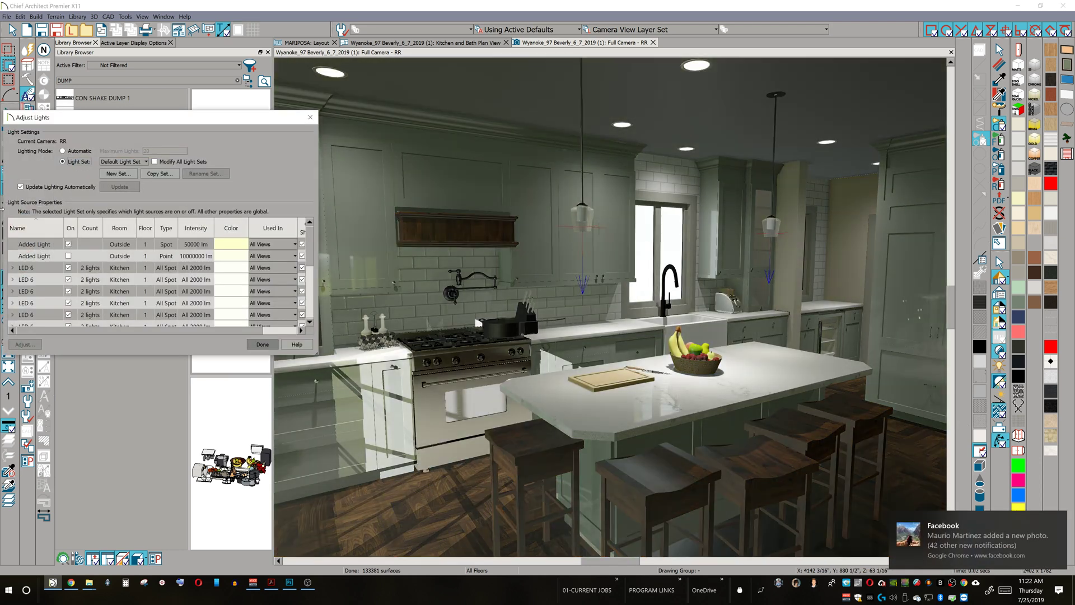
double_click(204, 244)
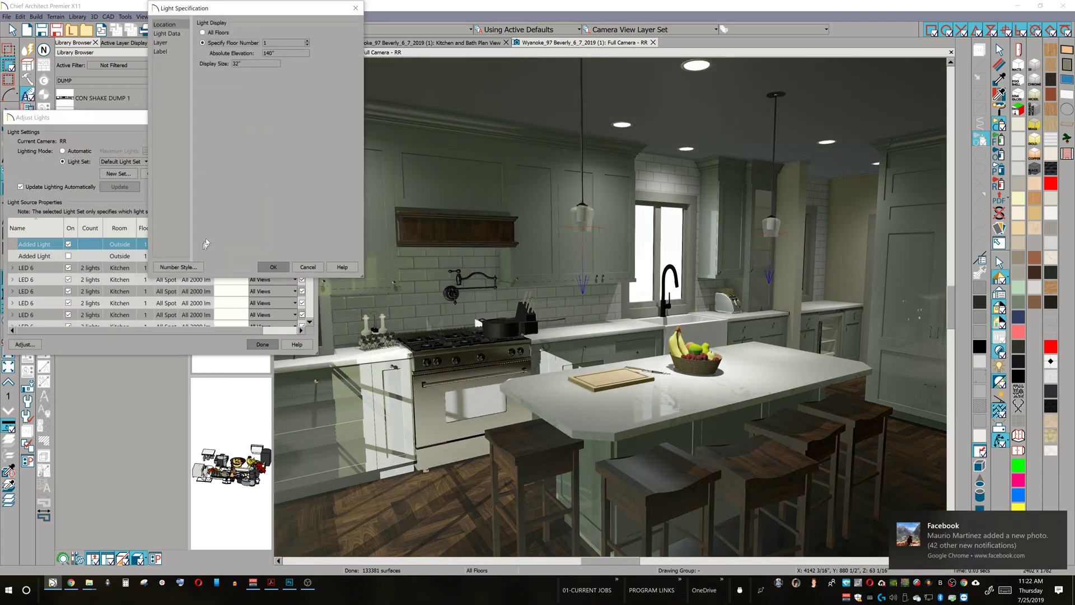
click(170, 33)
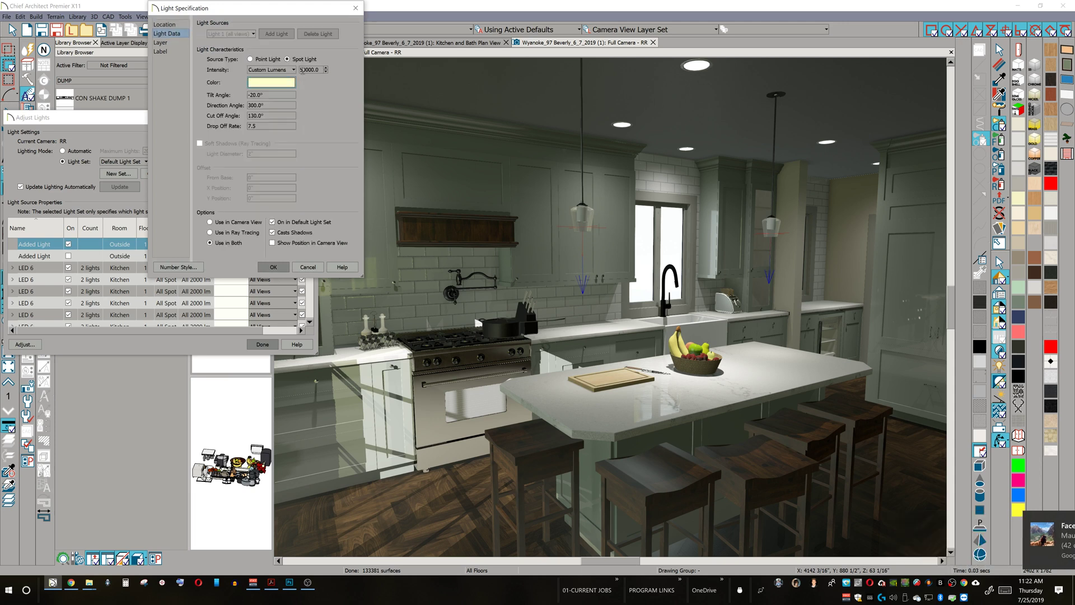
drag(304, 70, 281, 71)
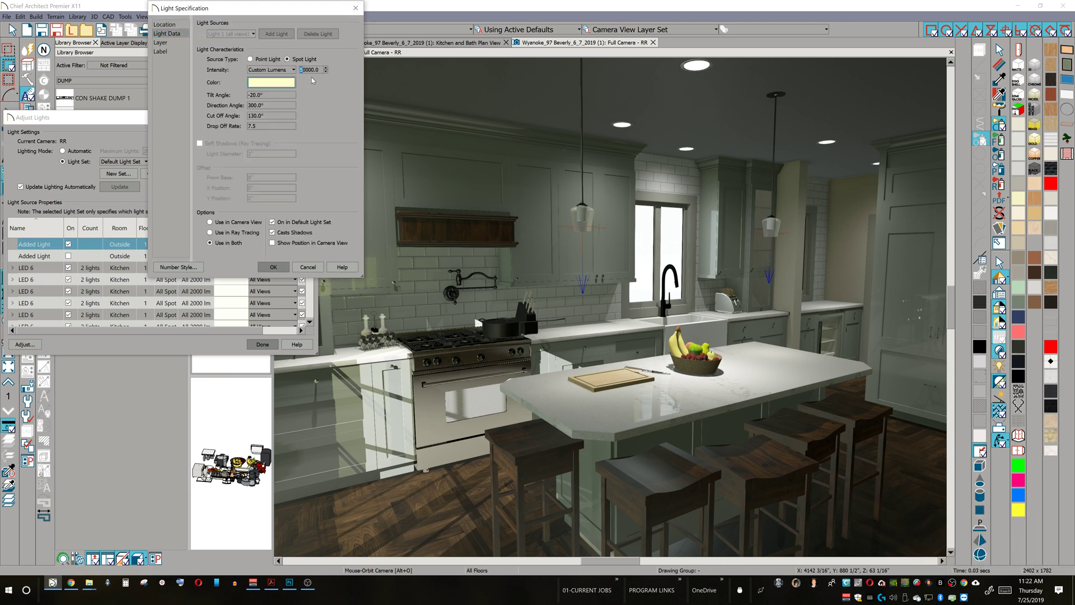
text(12)
click(275, 267)
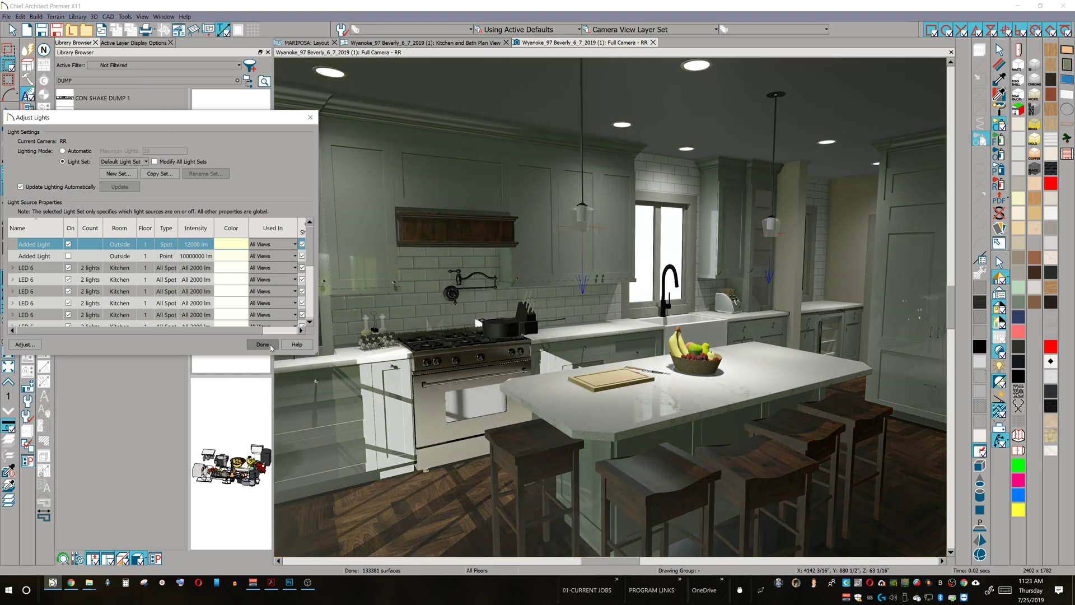
click(271, 347)
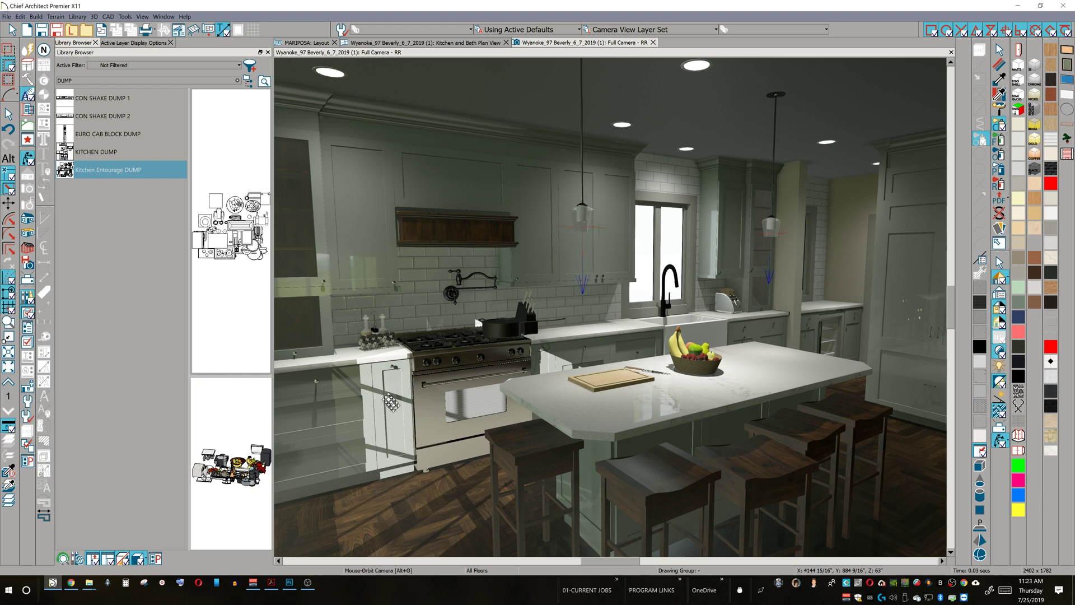
- Set the full overlay reveal to 1/16" for the narrow base cabinet beside the range and the drawer base next to it
key(space)
click(355, 410)
shift+click(393, 418)
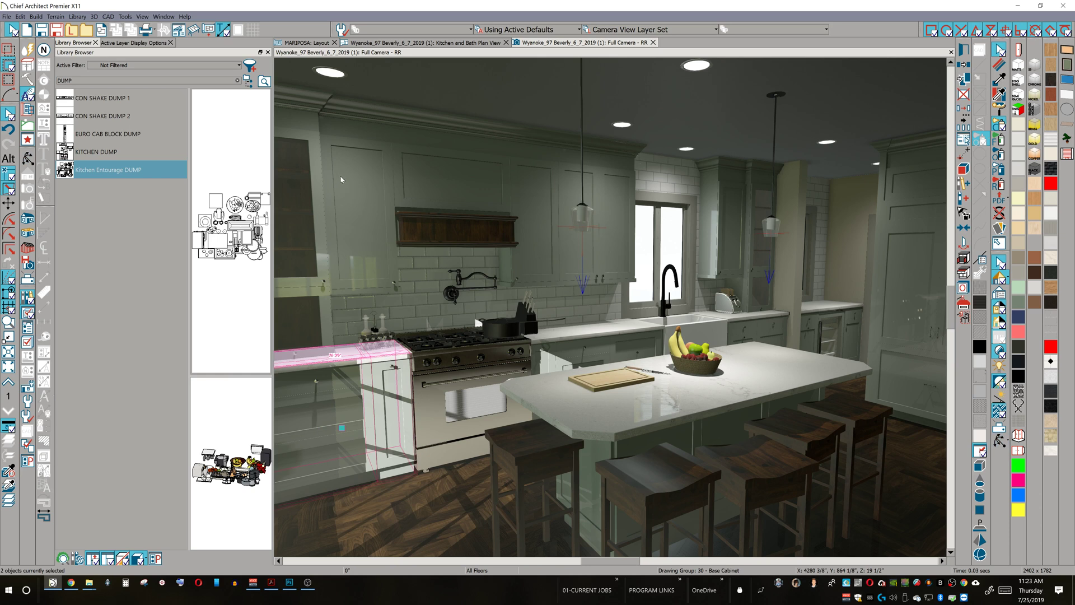
key(ctrl+e)
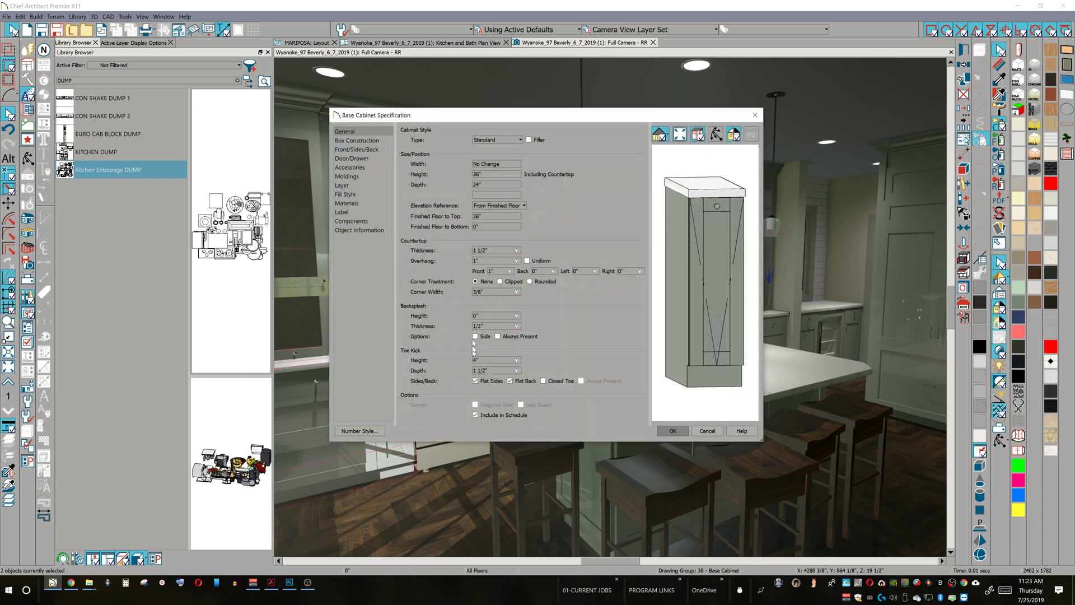
click(362, 142)
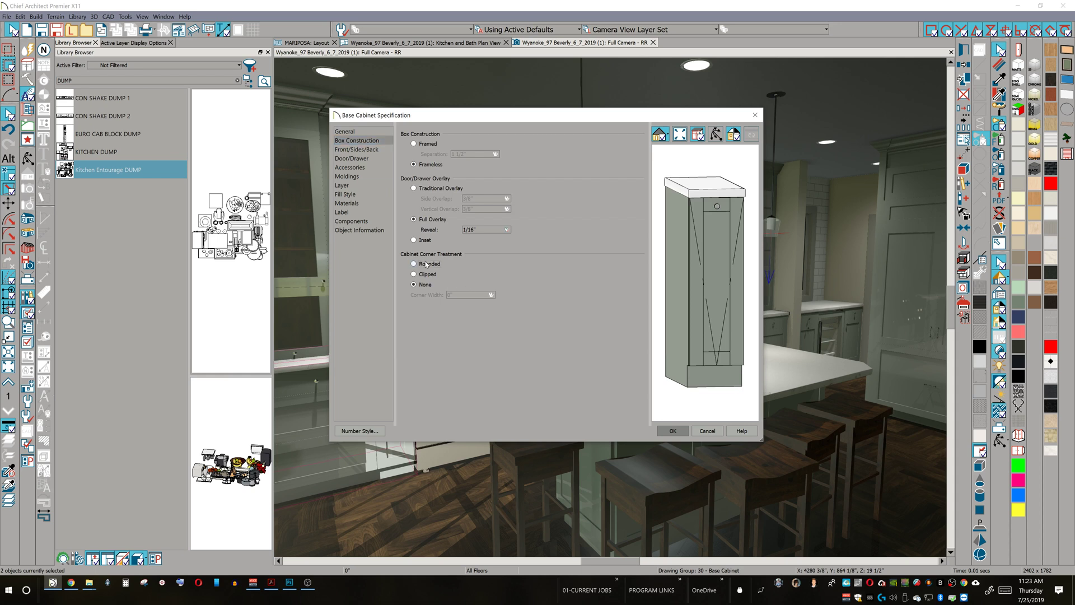
text(1/16)
click(680, 430)
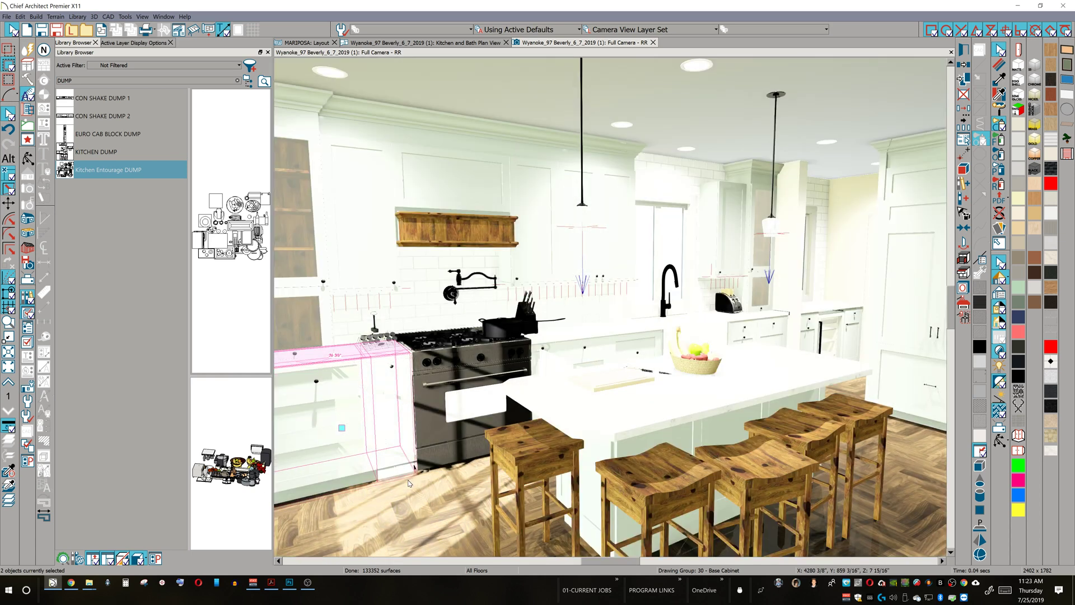
key(Escape)
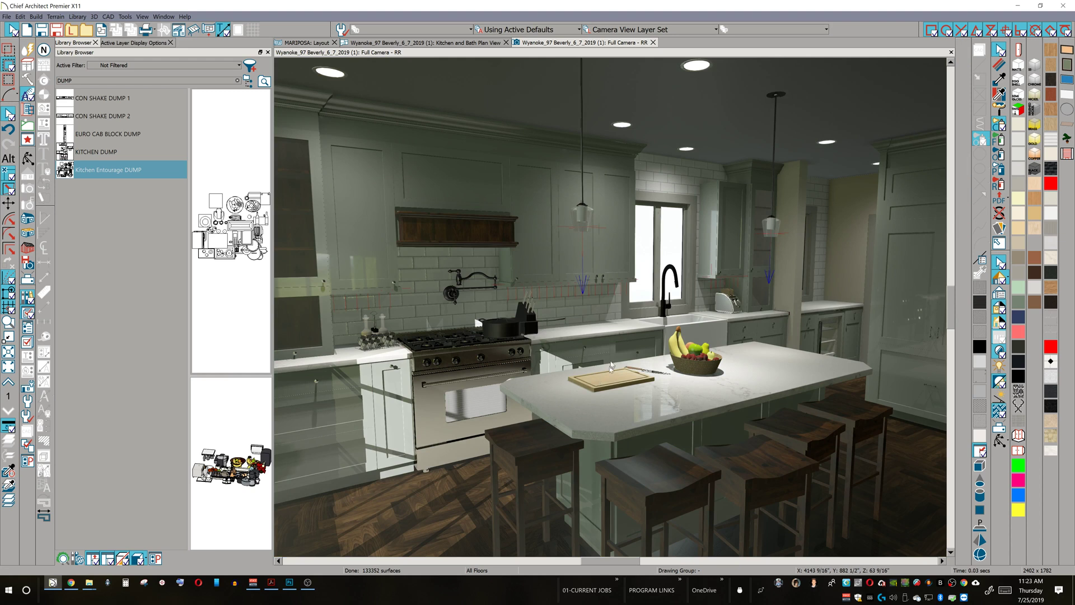
- Sample the Black Stainless material from the pot filler above the range with the Material Eyedropper
click(1001, 81)
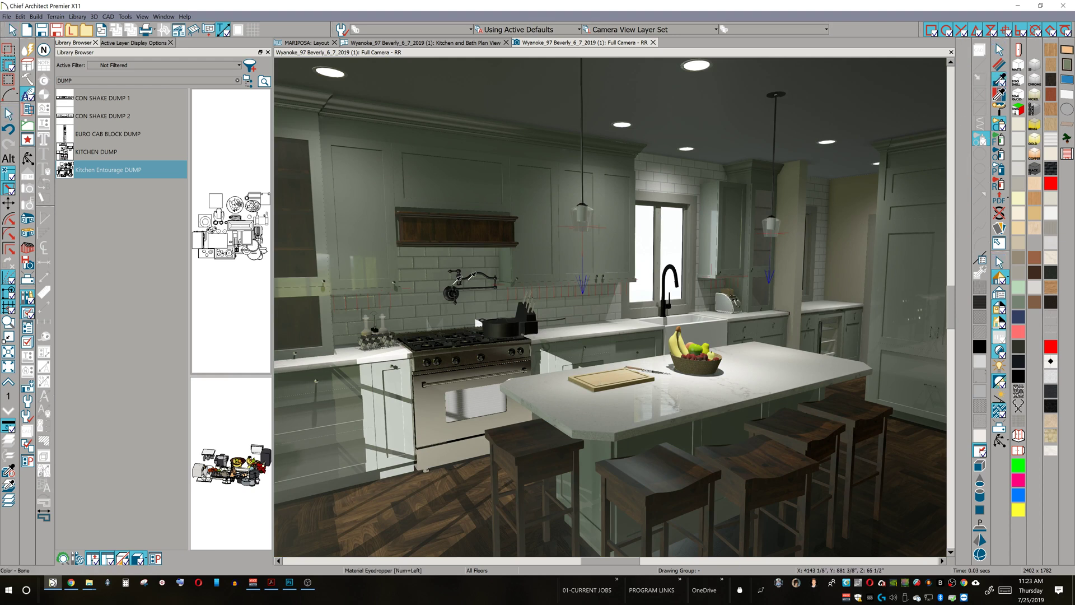
click(457, 287)
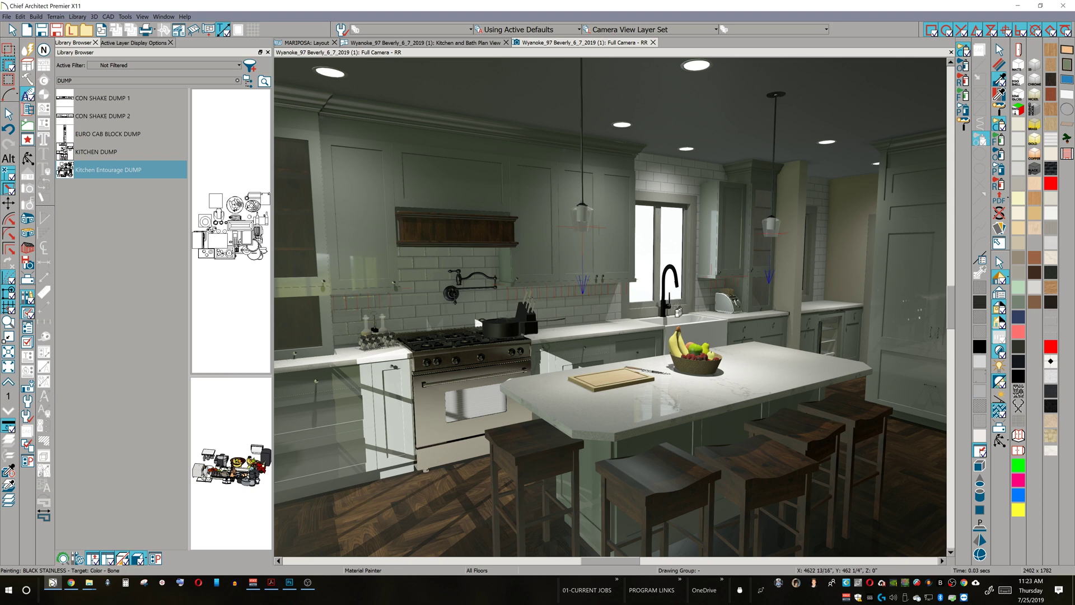
click(409, 176)
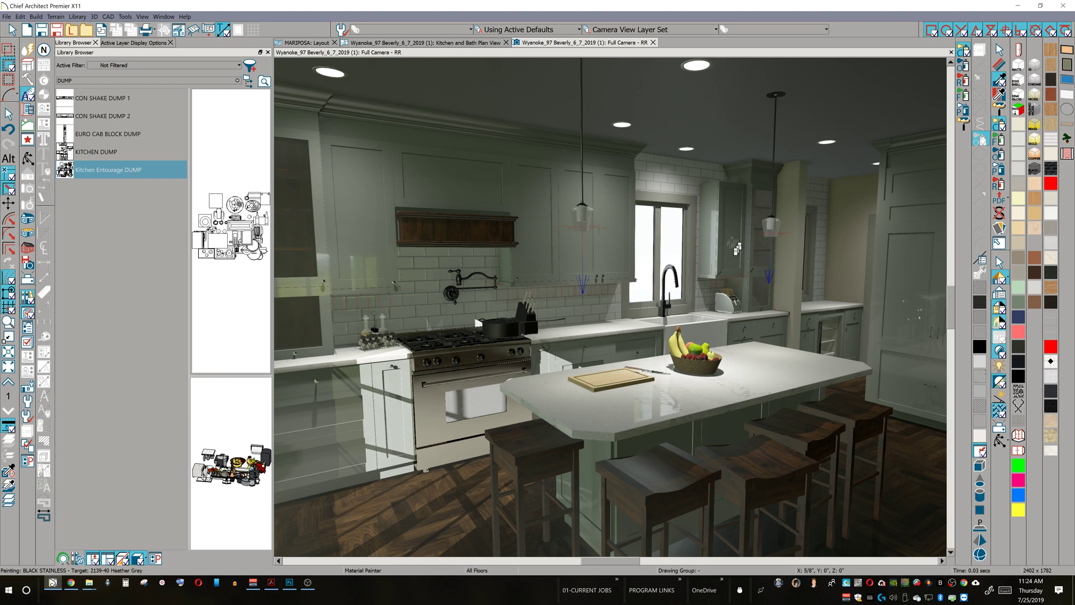
- Examine the lit kitchen from the sink end of the island, looking toward the range and glass doors
click(1001, 441)
drag(750, 404, 532, 317)
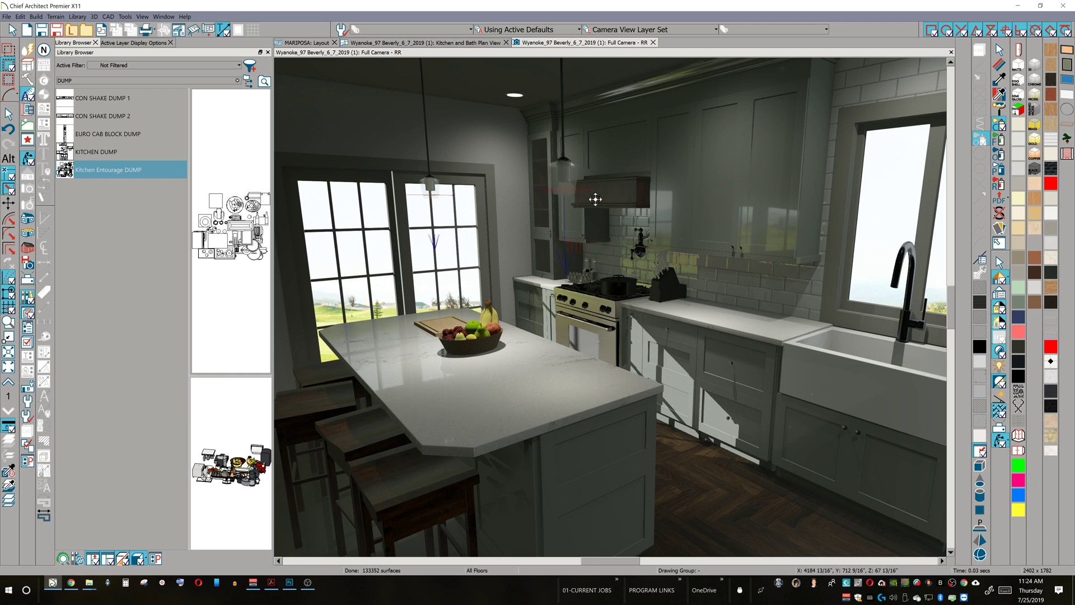
drag(577, 189, 601, 230)
drag(620, 164, 679, 260)
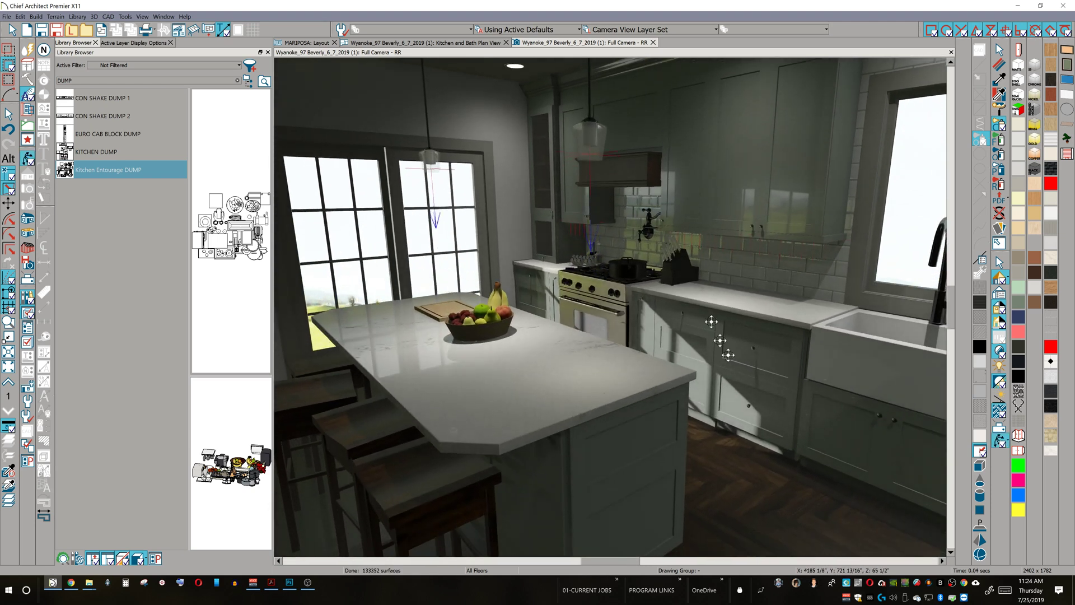
right_click(953, 586)
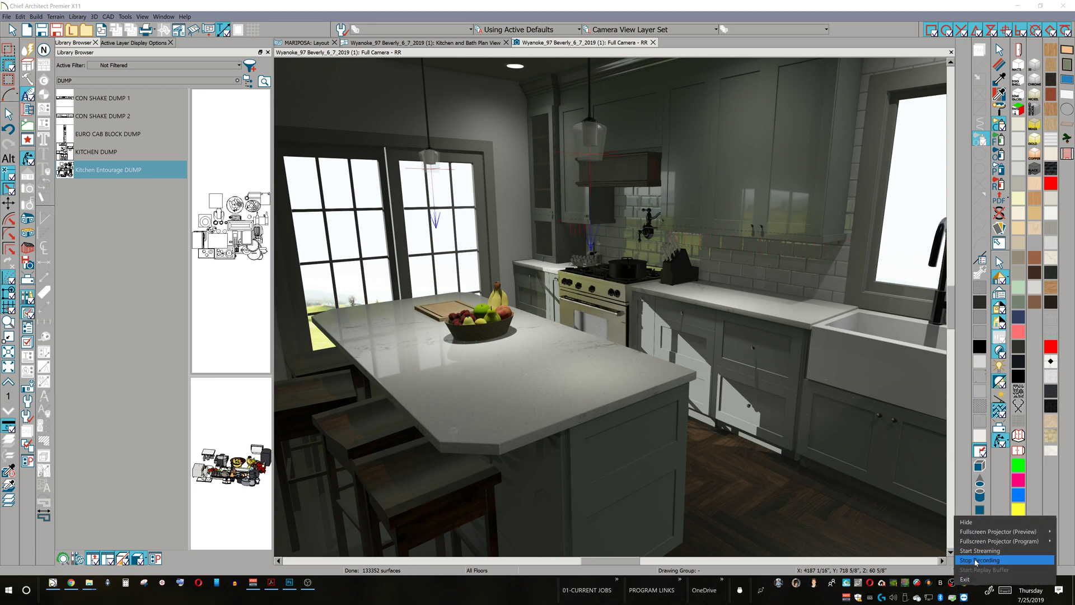